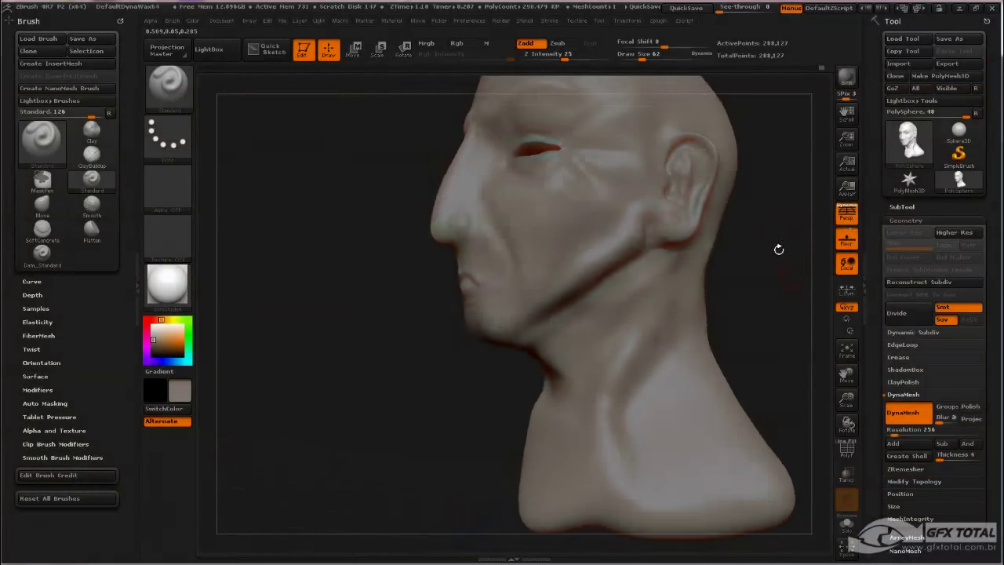
Sculpt neck tendon and muscle folds with a size-75 Standard brush, Shift-smoothing them from profile and front views
mouse_move(778, 249)
mouse_down()
mouse_move(701, 267)
mouse_move(459, 287)
mouse_up()
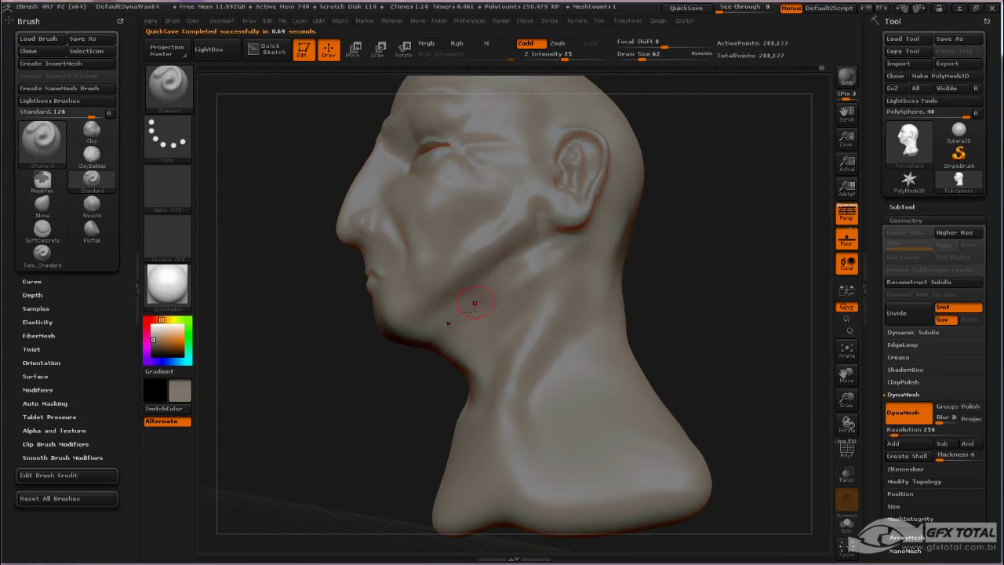
key(space)
drag(455, 323, 519, 274)
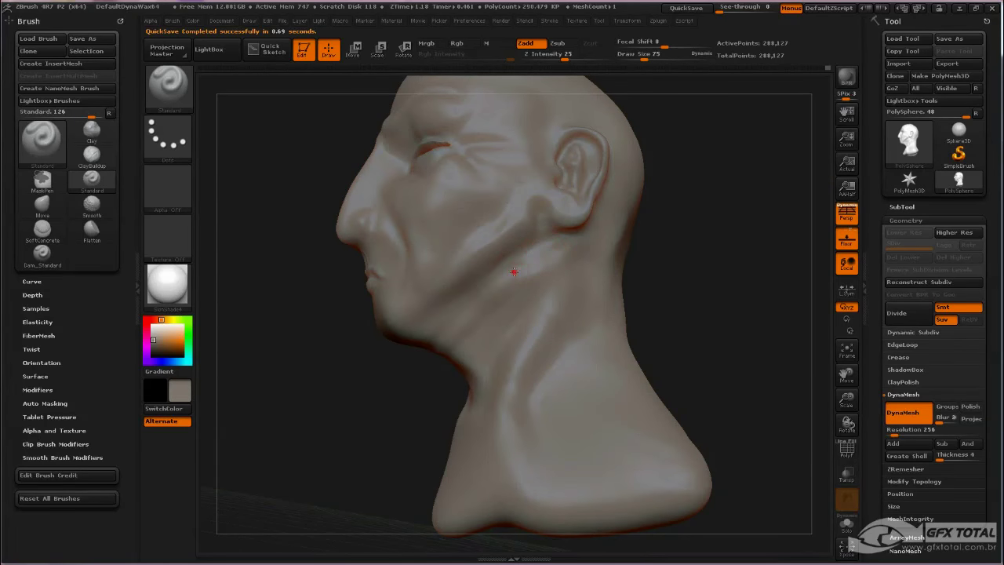
key(shift)
key(shift)
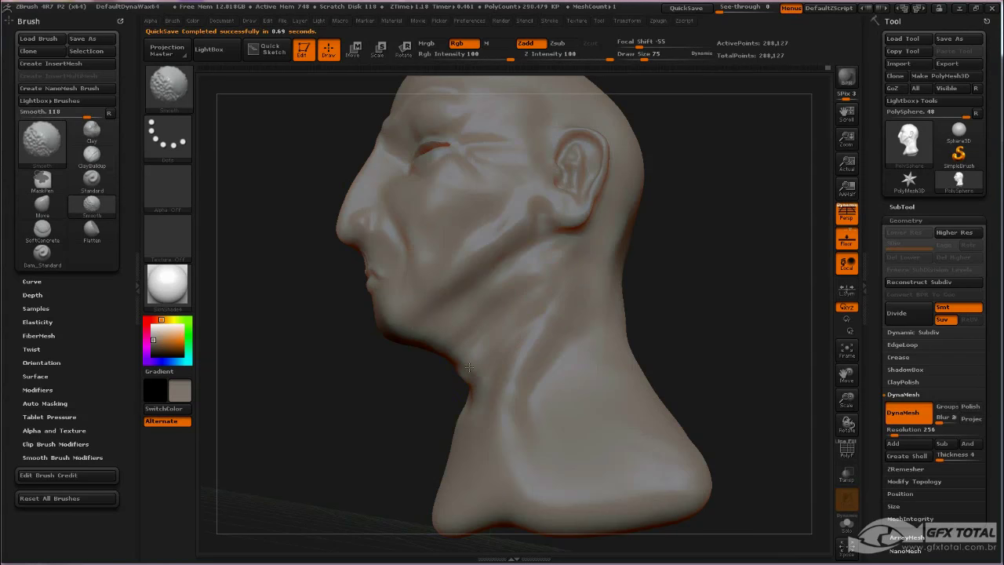
drag(468, 367, 467, 407)
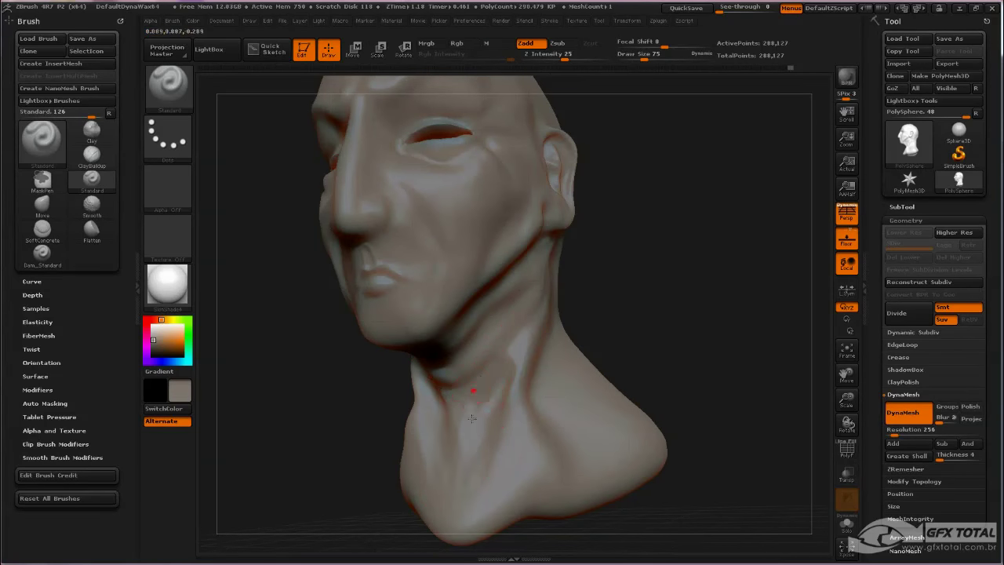
key(shift)
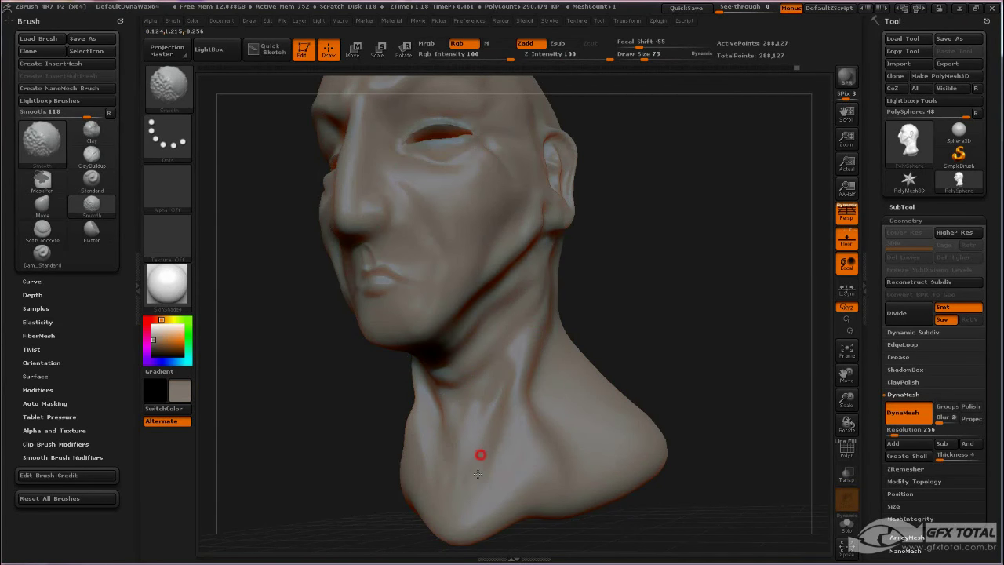
shift+drag(693, 315, 463, 471)
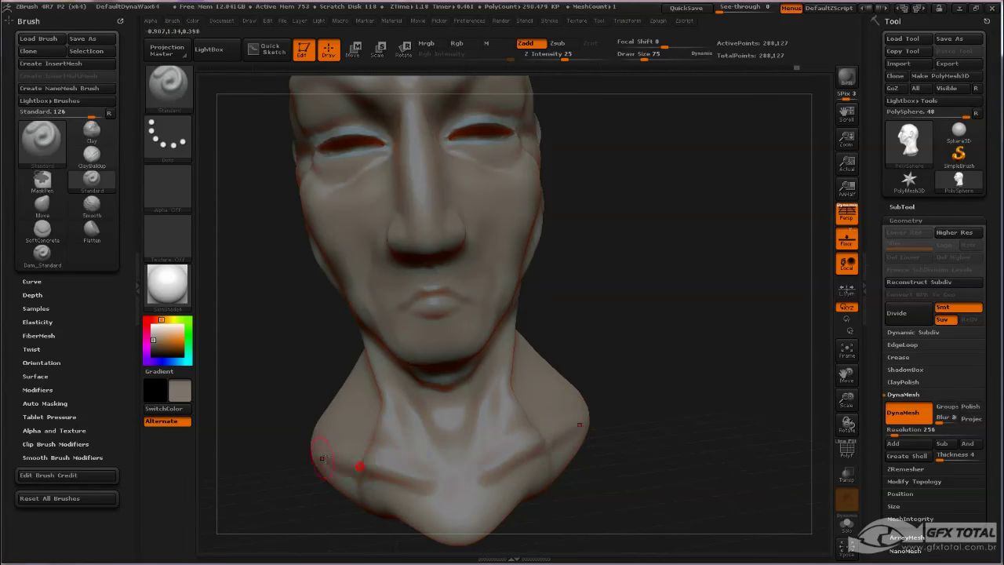
key(shift)
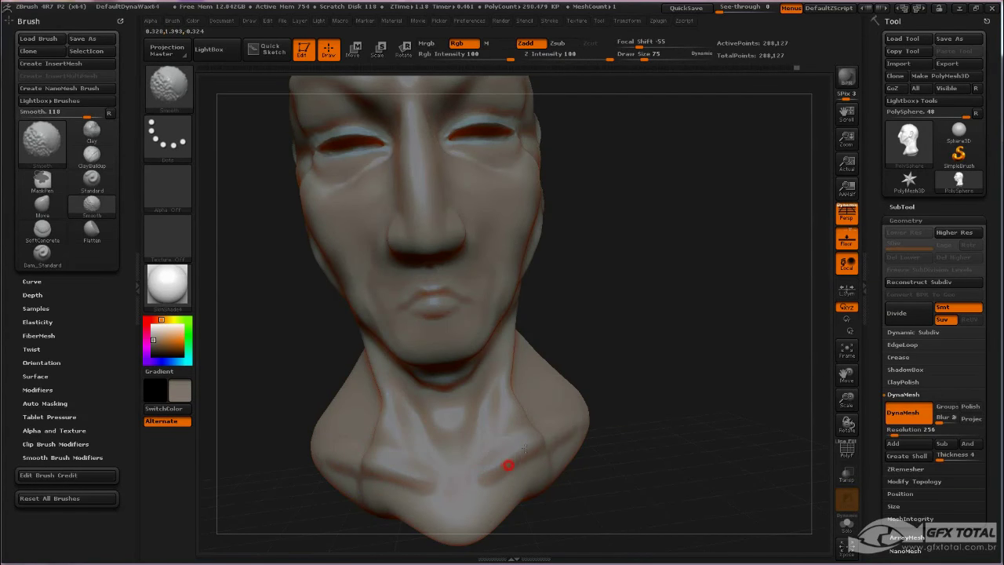
click(169, 86)
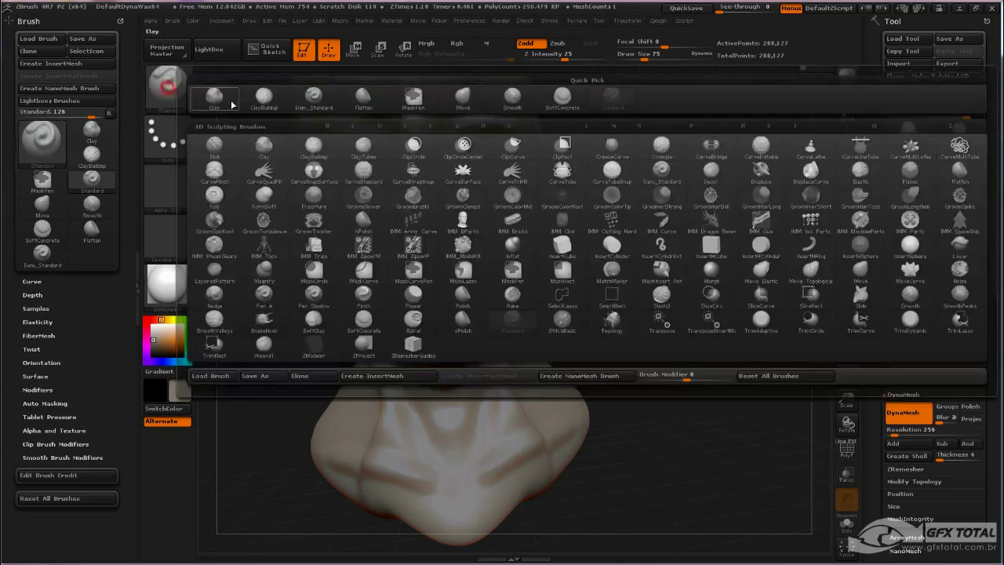
With the Move brush at Draw Size 290, pull out the neck base and smooth away the jaw-underside crease
click(489, 103)
mouse_move(667, 284)
mouse_down()
mouse_move(771, 335)
mouse_move(771, 314)
mouse_move(792, 318)
mouse_up()
right_click(723, 320)
right_click(771, 314)
drag(792, 329, 762, 314)
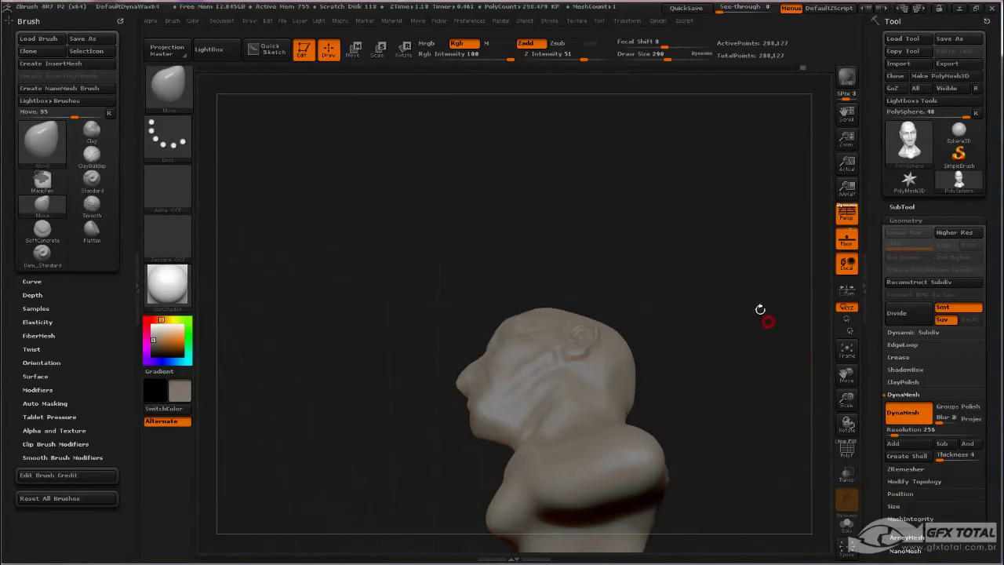
drag(589, 441, 643, 418)
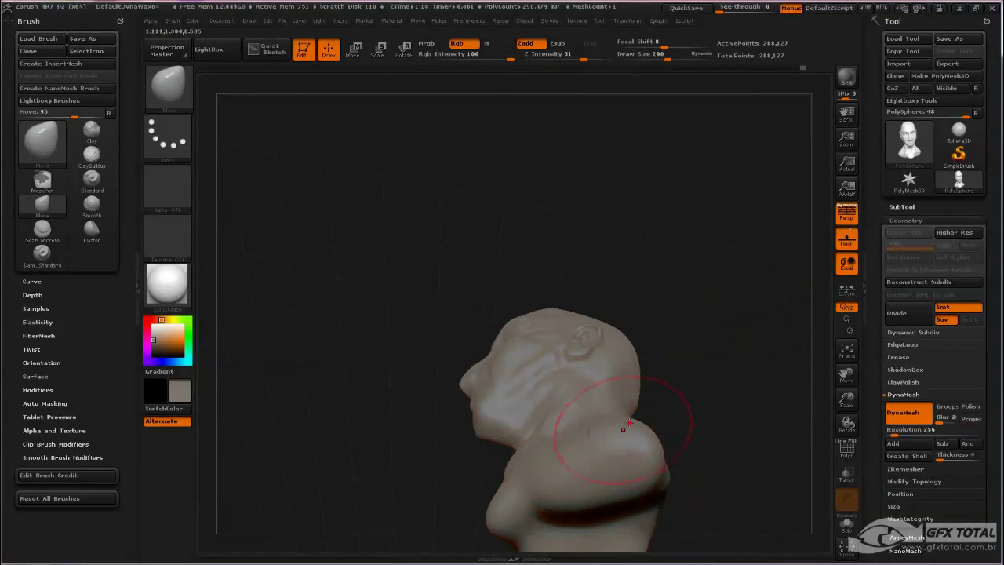
drag(695, 387, 678, 462)
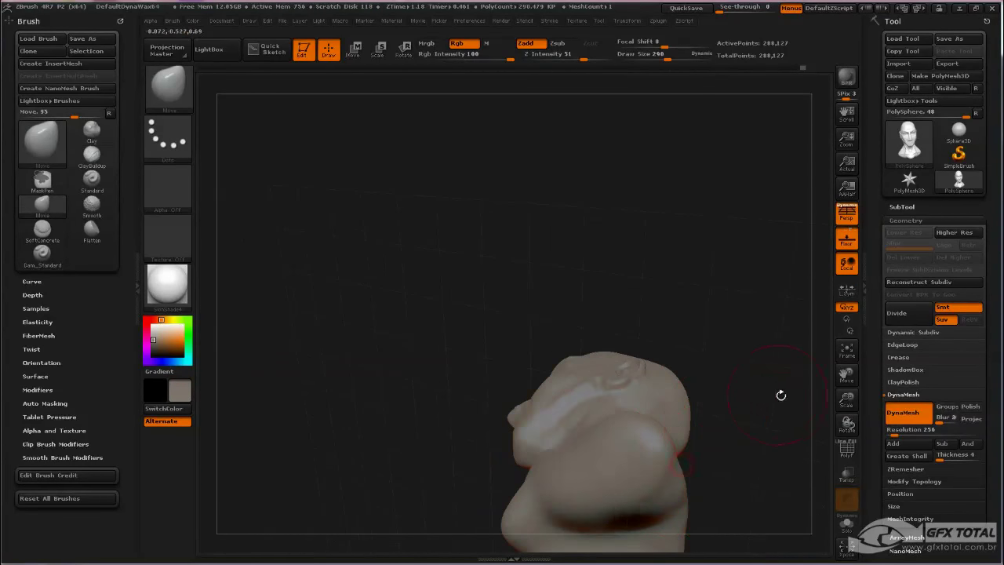
drag(780, 394, 781, 439)
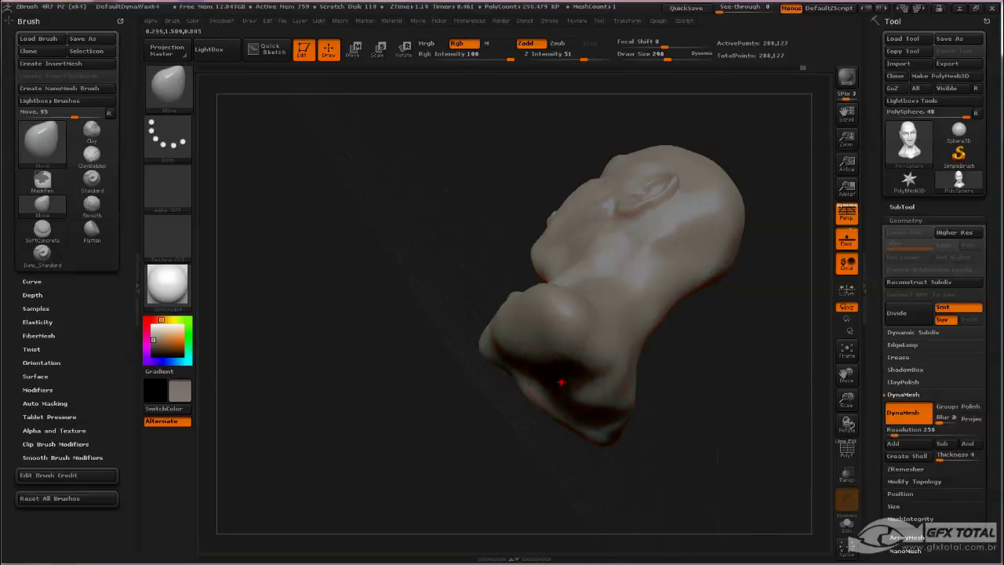
drag(586, 390, 541, 368)
mouse_move(517, 423)
mouse_down()
mouse_move(677, 421)
mouse_move(713, 440)
mouse_move(668, 411)
mouse_up()
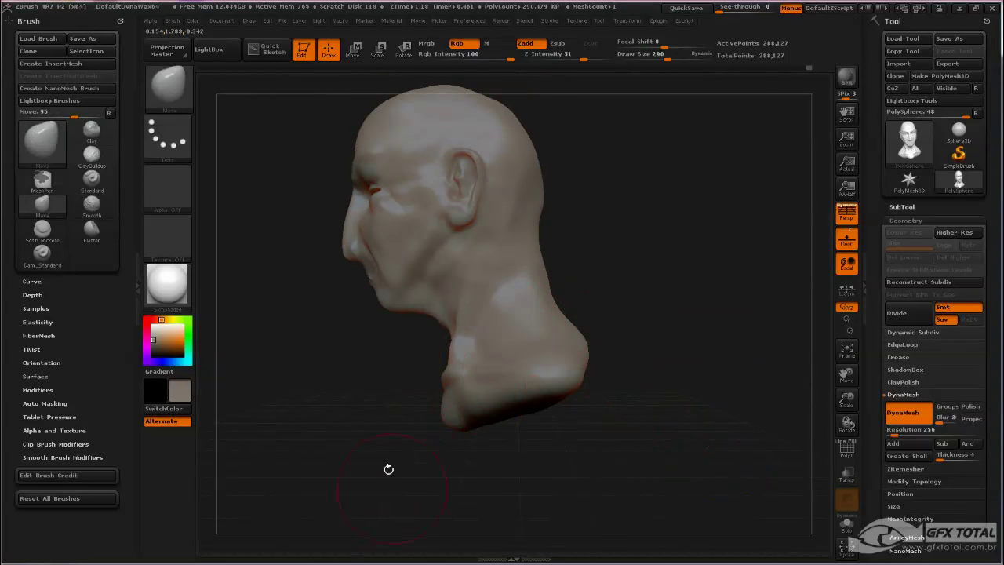
Browse the brush picker for the clipping and slicing brushes
ctrl+click(167, 85)
ctrl+click(348, 148)
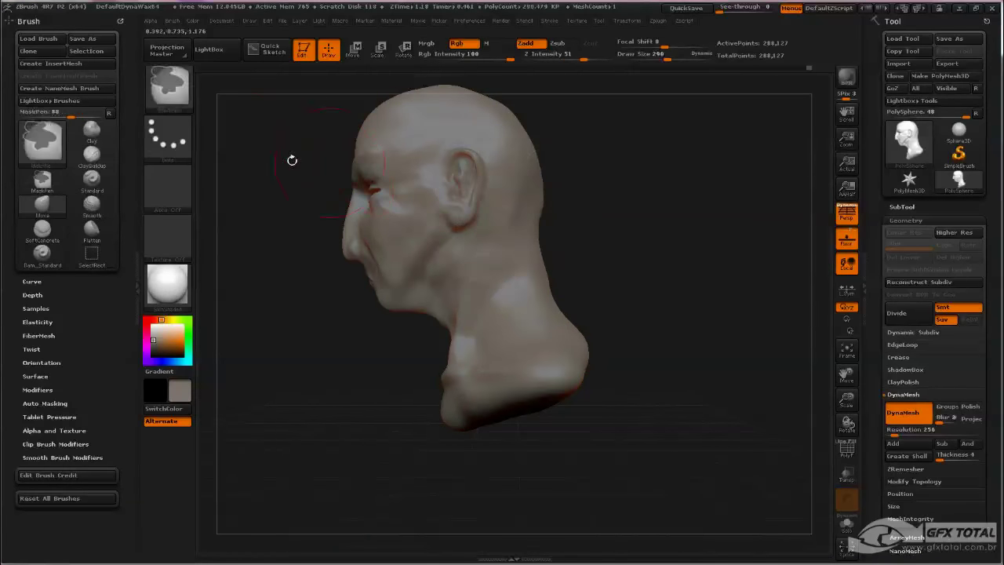
ctrl+shift+click(167, 85)
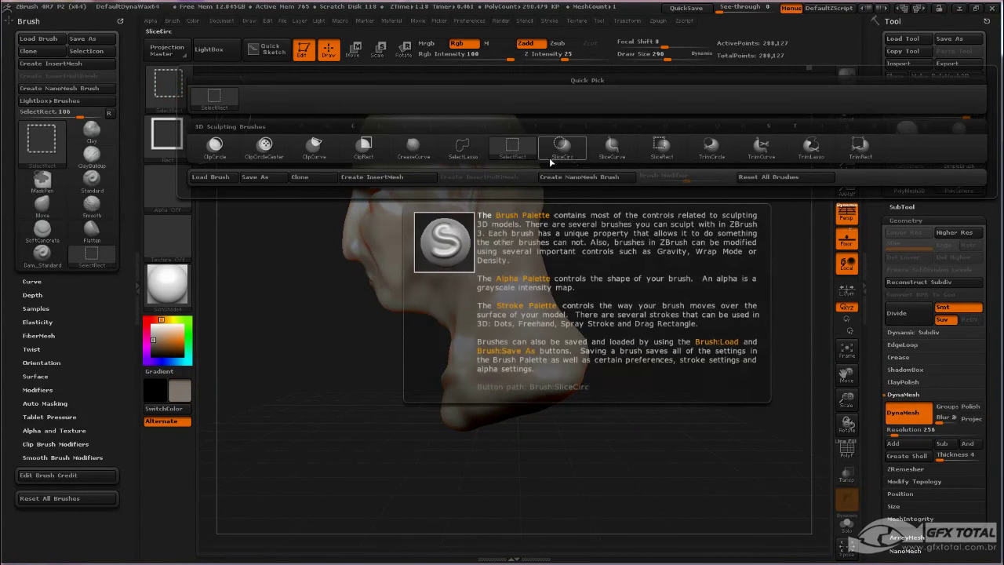
Turn PolyF on, slice the neck at an angle with SliceCurve, and hide the cut-off neck group
click(611, 148)
click(847, 448)
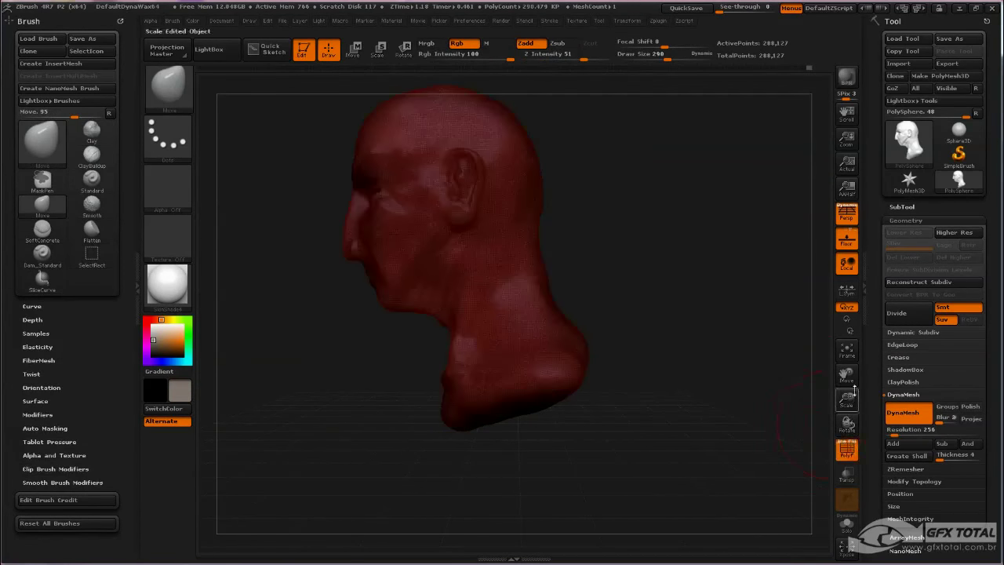
click(847, 213)
mouse_move(661, 277)
shift+mouse_down()
mouse_move(671, 276)
mouse_move(505, 365)
mouse_move(353, 497)
shift+mouse_up()
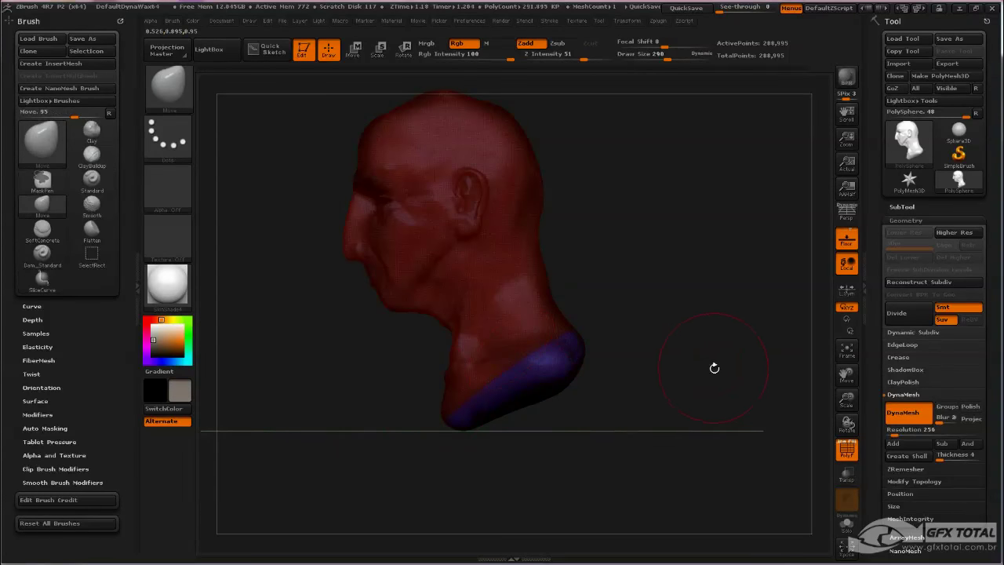
ctrl+shift+click(566, 376)
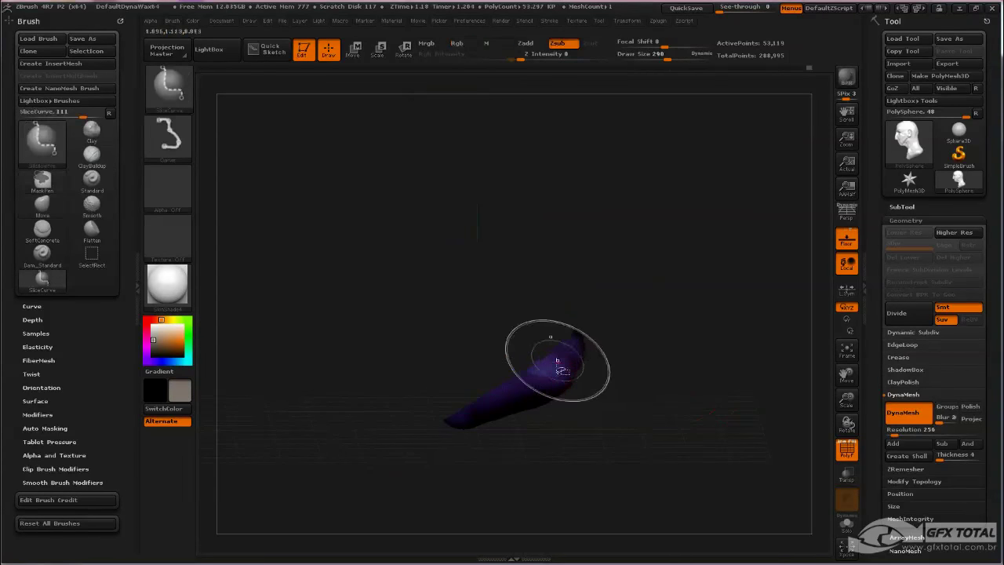
ctrl+shift+click(549, 348)
mouse_move(724, 358)
mouse_down()
mouse_move(715, 329)
mouse_move(792, 302)
mouse_up()
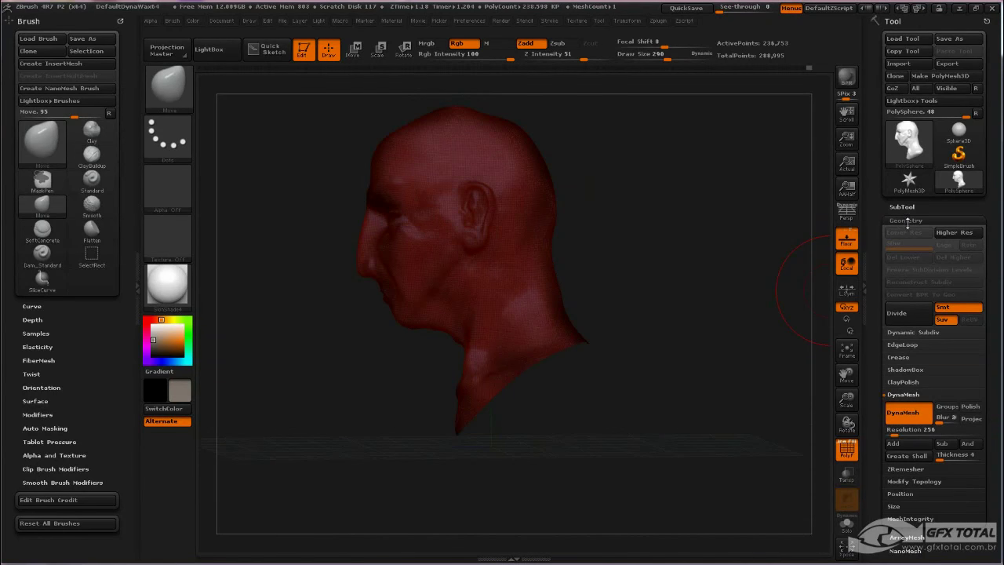
Cap the neck opening with Geometry > Modify Topology > Close Holes, then turn PolyF off
click(903, 207)
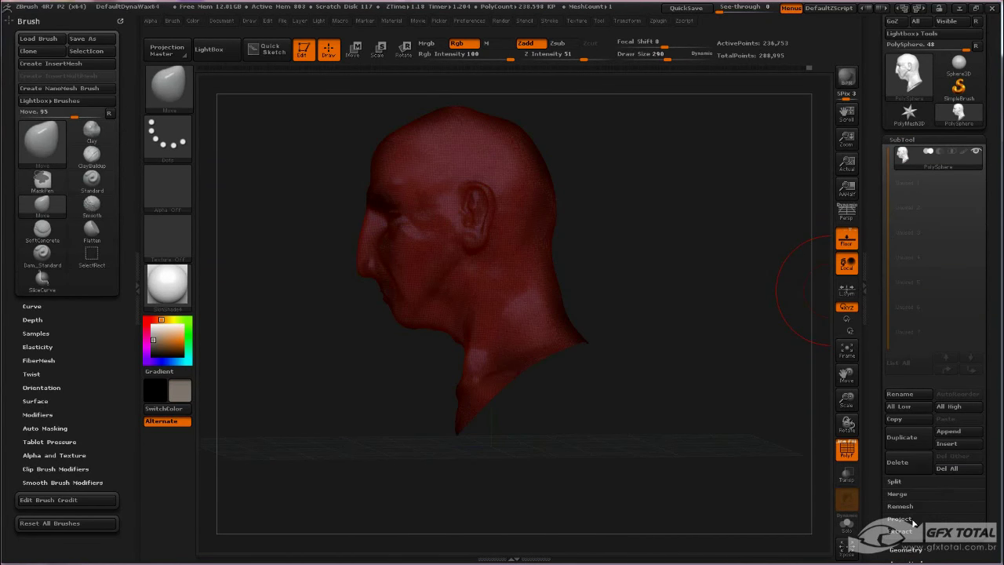
click(906, 549)
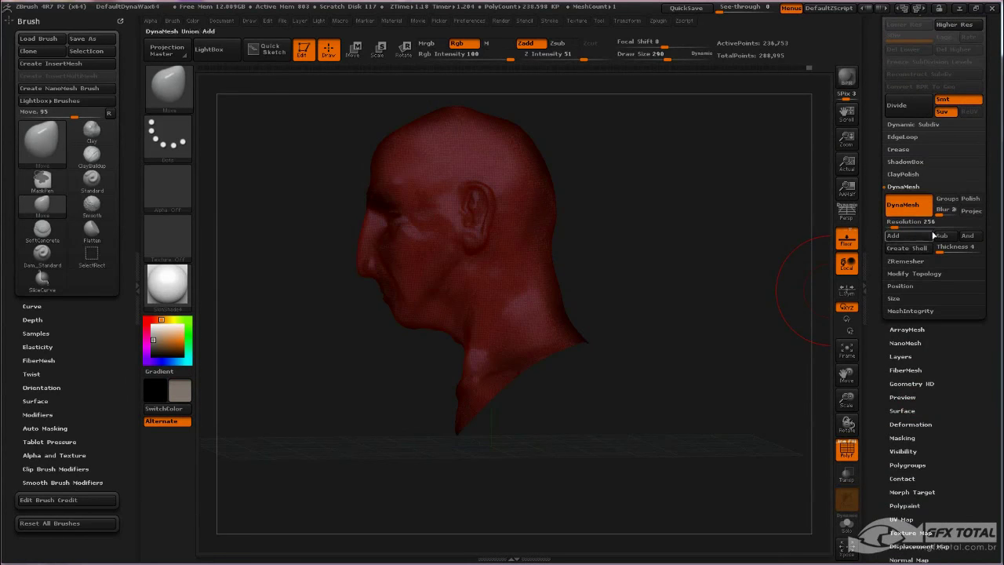
click(925, 274)
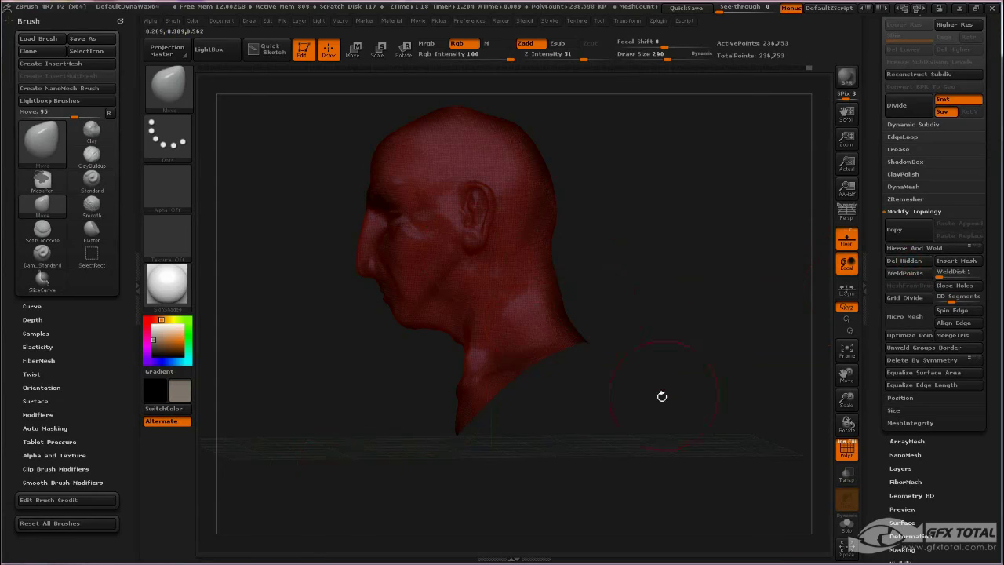
mouse_move(661, 397)
mouse_down()
mouse_move(721, 282)
mouse_move(792, 279)
mouse_up()
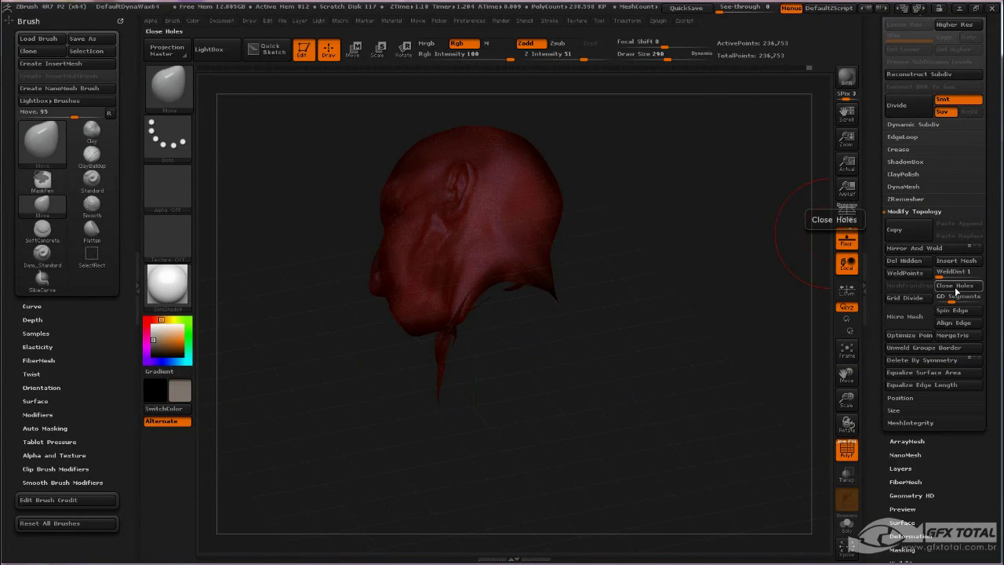
click(956, 287)
mouse_move(668, 258)
mouse_down()
mouse_move(673, 235)
mouse_move(679, 269)
mouse_move(730, 297)
mouse_up()
click(847, 448)
mouse_move(774, 410)
mouse_down()
mouse_move(726, 329)
mouse_move(721, 269)
mouse_move(628, 275)
mouse_up()
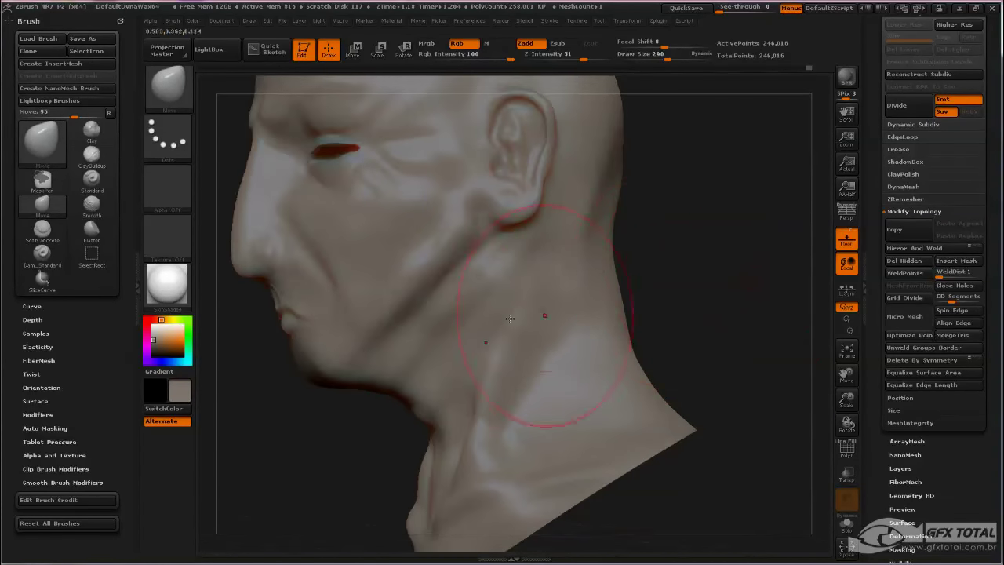
Switch to the Standard brush at size 97 and smooth the chin from below
key(space)
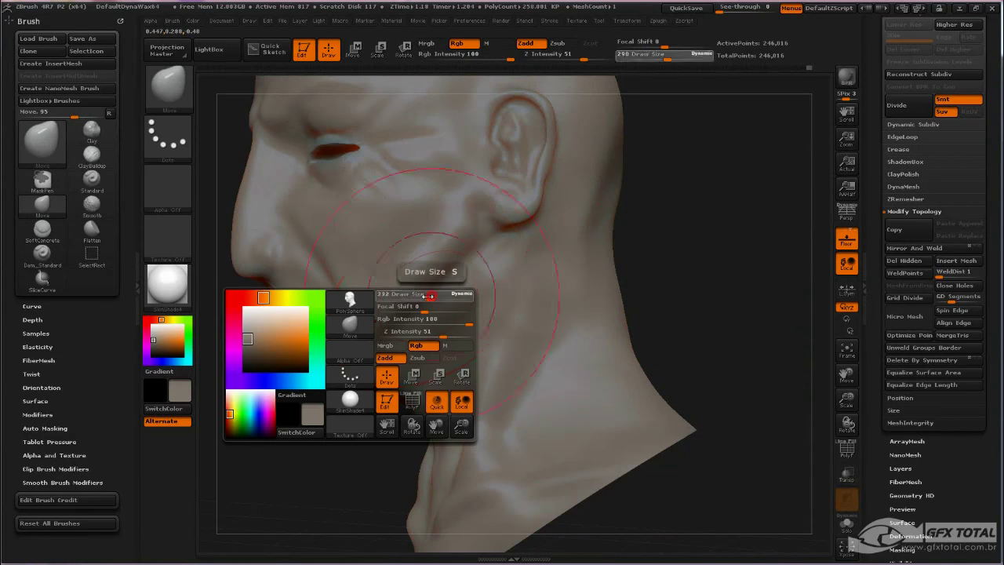
mouse_move(432, 295)
mouse_down()
mouse_move(408, 295)
mouse_move(347, 358)
mouse_up()
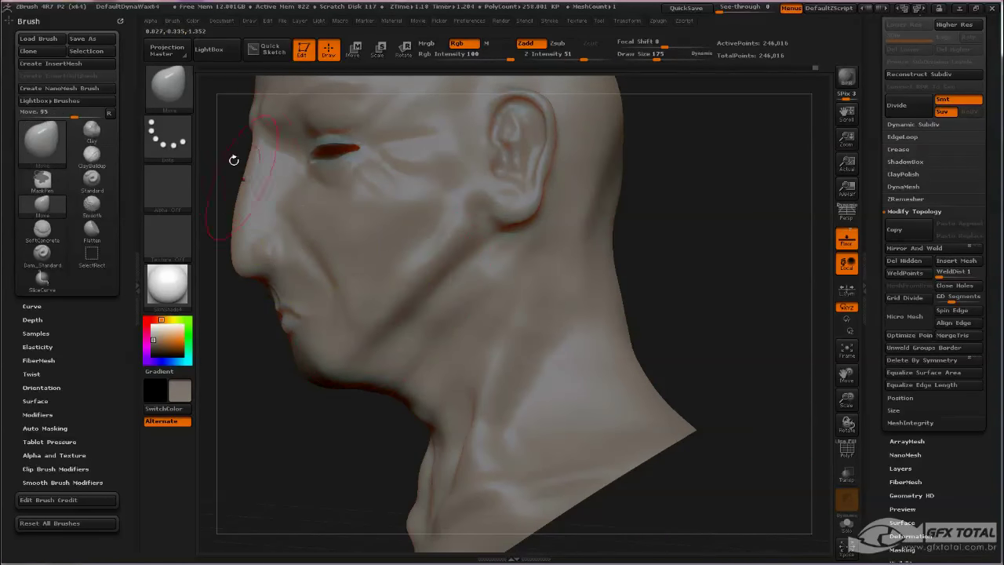
click(167, 84)
click(710, 97)
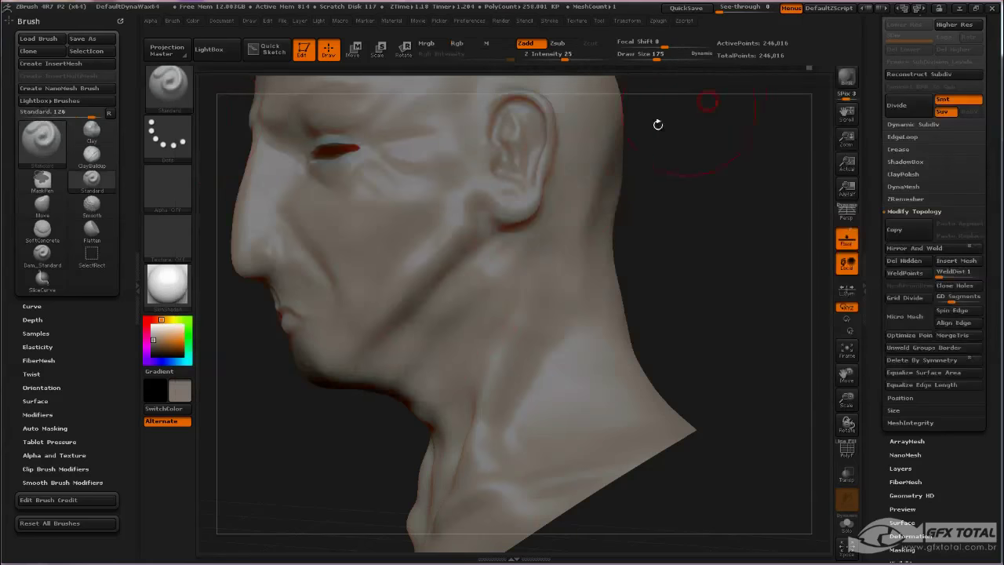
key(space)
drag(420, 280, 396, 280)
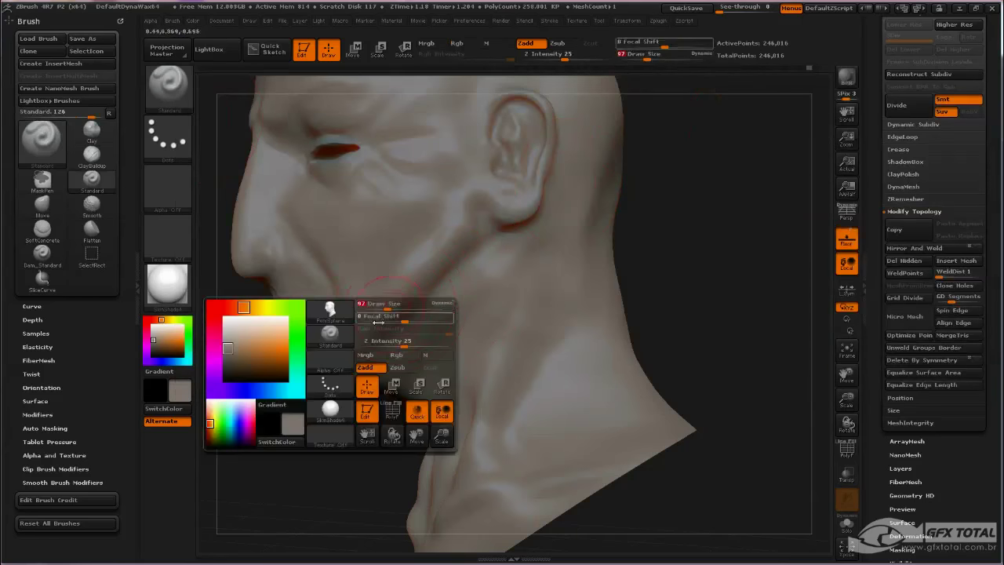
mouse_move(281, 427)
mouse_down()
mouse_move(328, 363)
mouse_move(306, 363)
mouse_up()
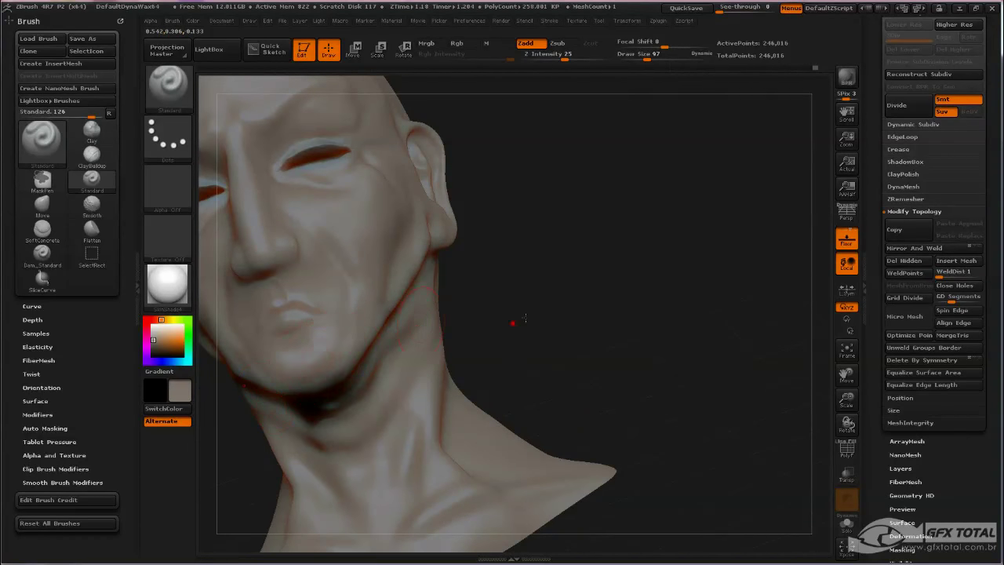
drag(523, 318, 480, 319)
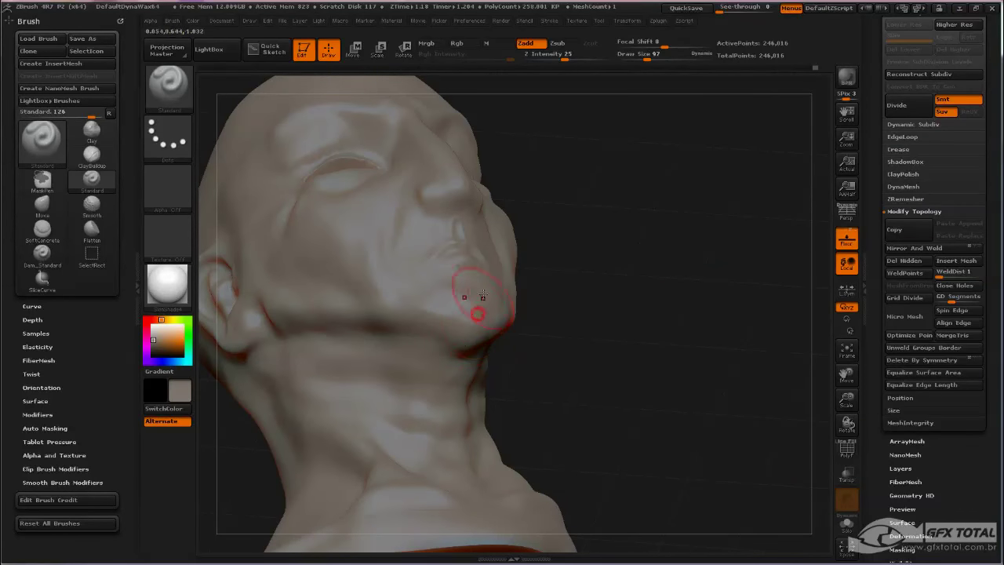
key(shift)
shift+drag(485, 333, 463, 354)
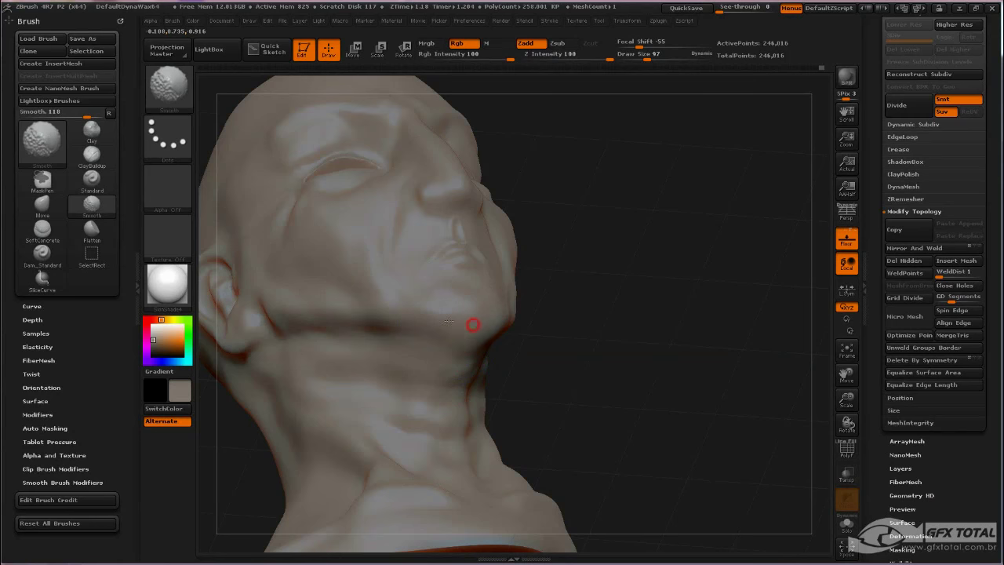
Lower Draw Size to 37 and smooth the chin and jaw close up
mouse_move(473, 327)
mouse_down()
mouse_move(609, 280)
mouse_move(628, 354)
mouse_up()
key(space)
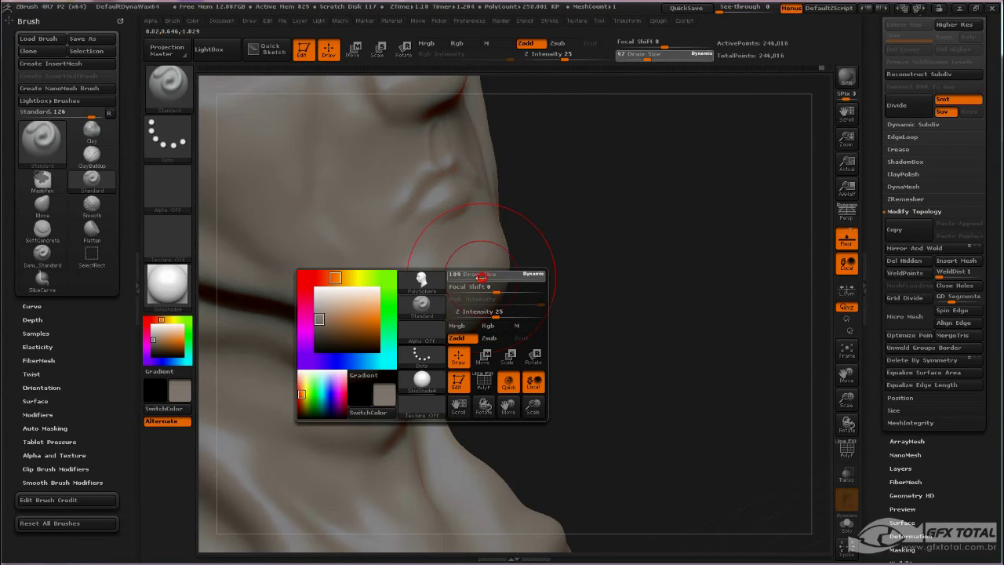
key(space)
drag(460, 279, 457, 279)
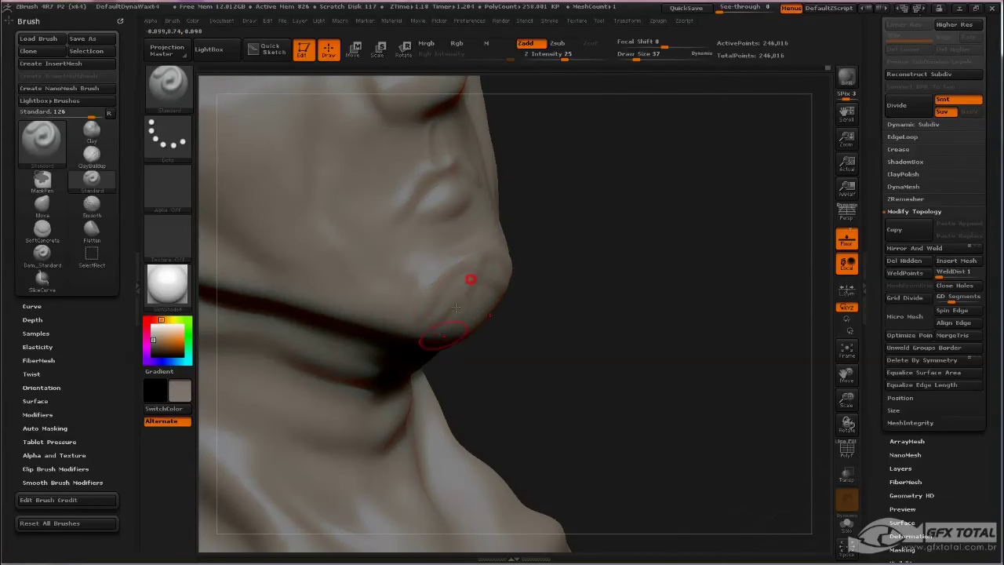
key(shift)
shift+drag(480, 280, 489, 258)
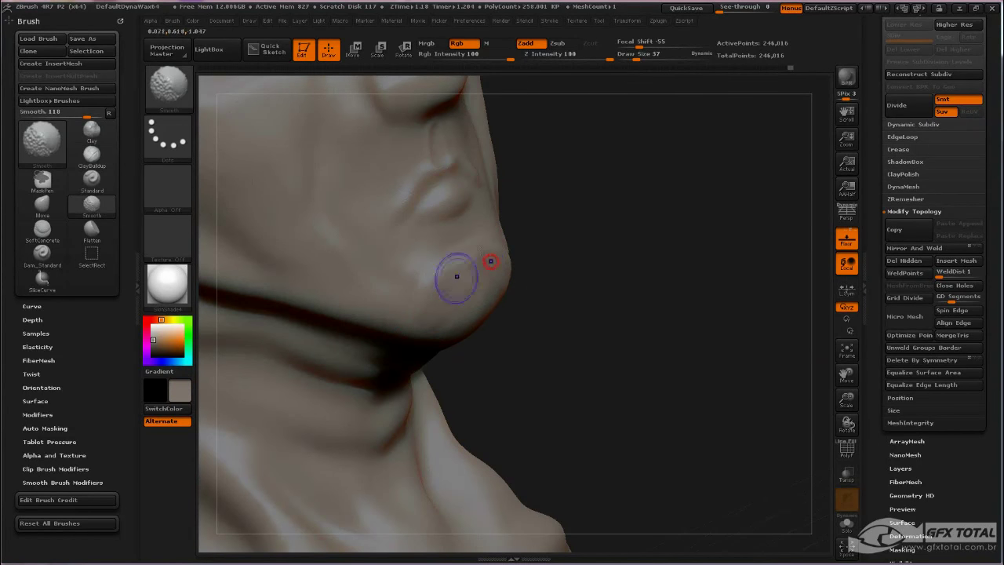
mouse_move(605, 291)
mouse_down()
mouse_move(735, 251)
mouse_move(797, 214)
mouse_move(739, 250)
mouse_move(459, 280)
mouse_up()
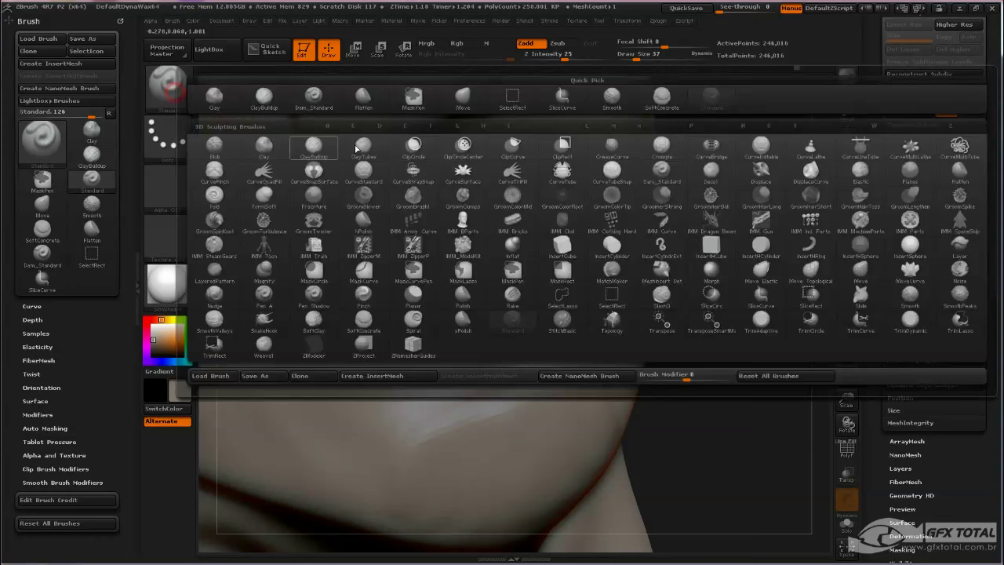
Carve a sharp lip line and a crease around the nostril with Dam_Standard at Draw Size 24
click(163, 109)
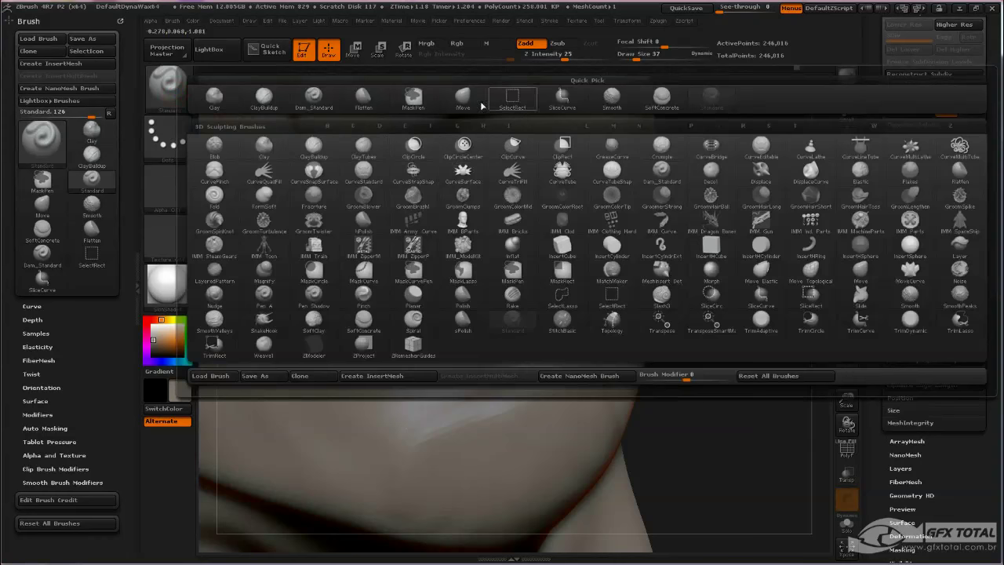
click(329, 106)
key(space)
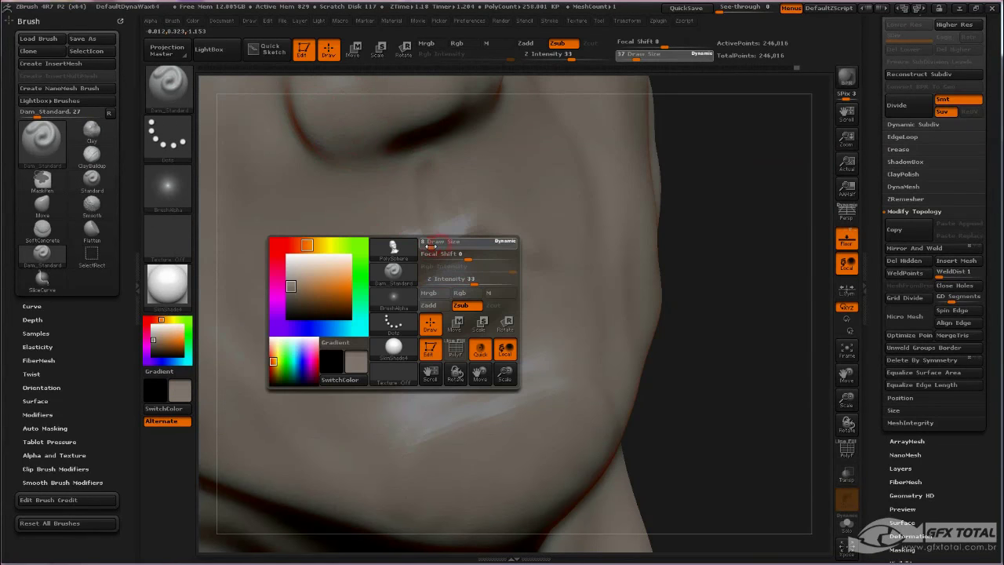
mouse_move(451, 245)
mouse_down()
mouse_move(436, 246)
mouse_move(448, 235)
mouse_move(455, 245)
mouse_up()
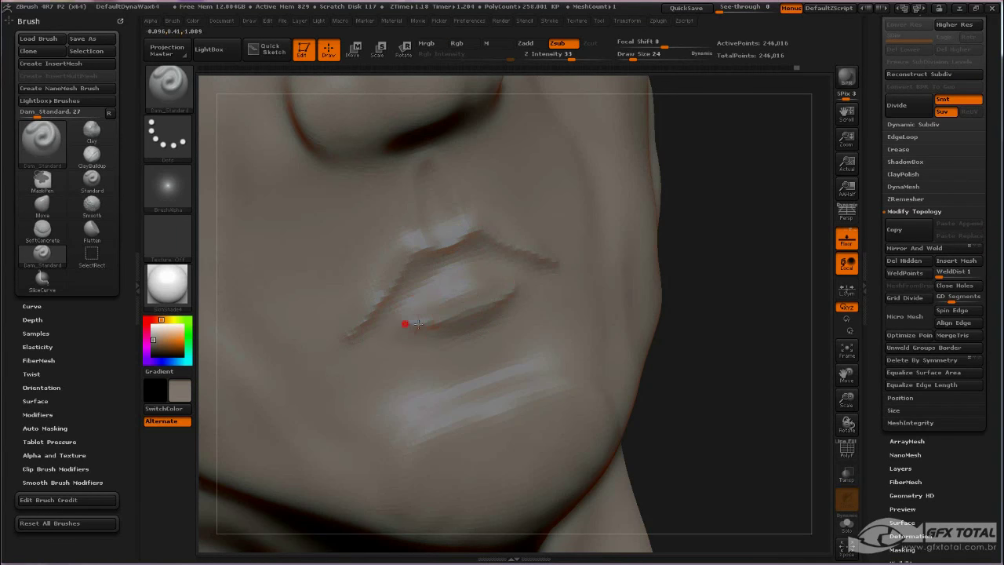
drag(418, 322, 524, 288)
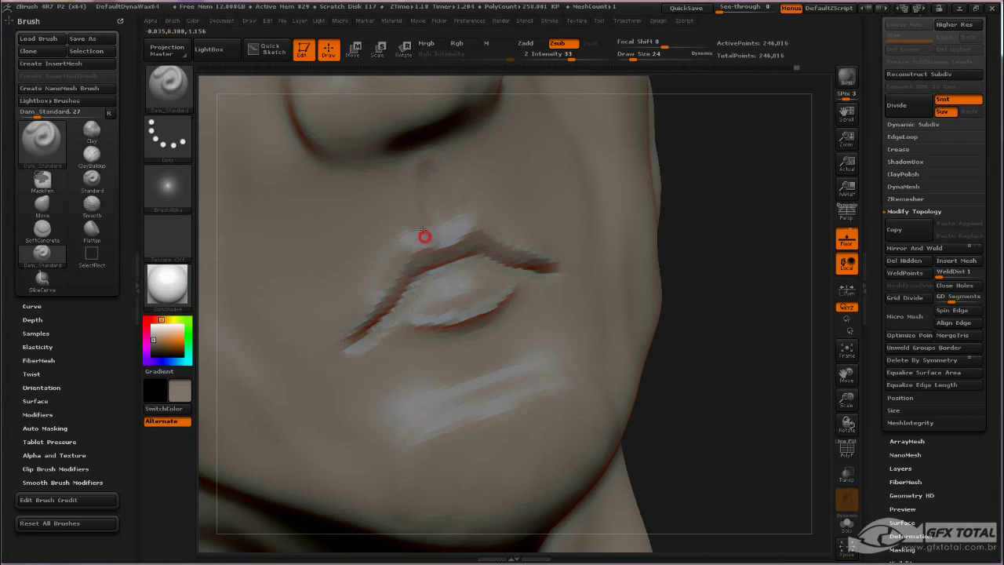
mouse_move(766, 202)
mouse_down()
mouse_move(771, 153)
mouse_move(705, 224)
mouse_up()
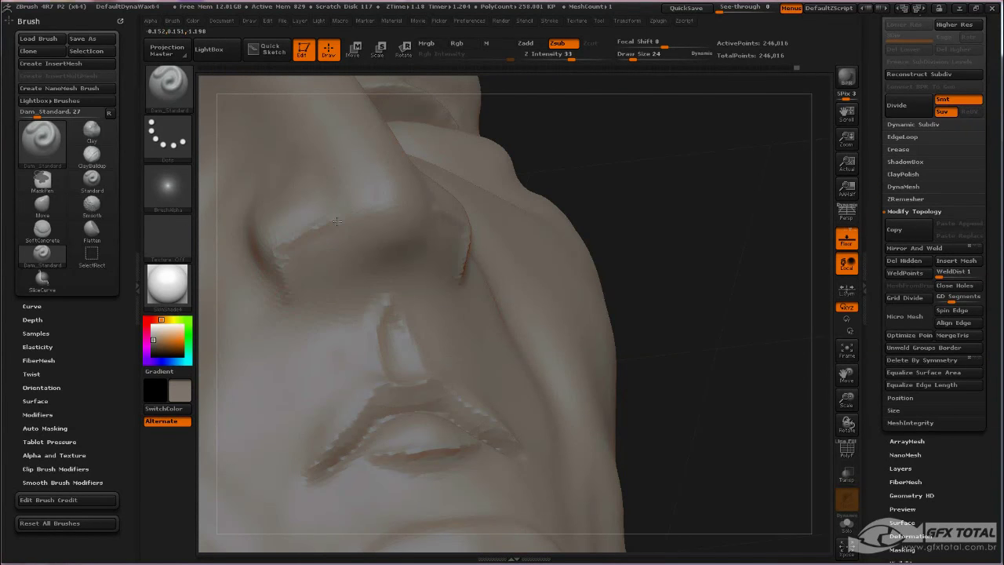
mouse_move(352, 205)
mouse_down()
mouse_move(399, 194)
mouse_move(324, 222)
mouse_move(287, 291)
mouse_up()
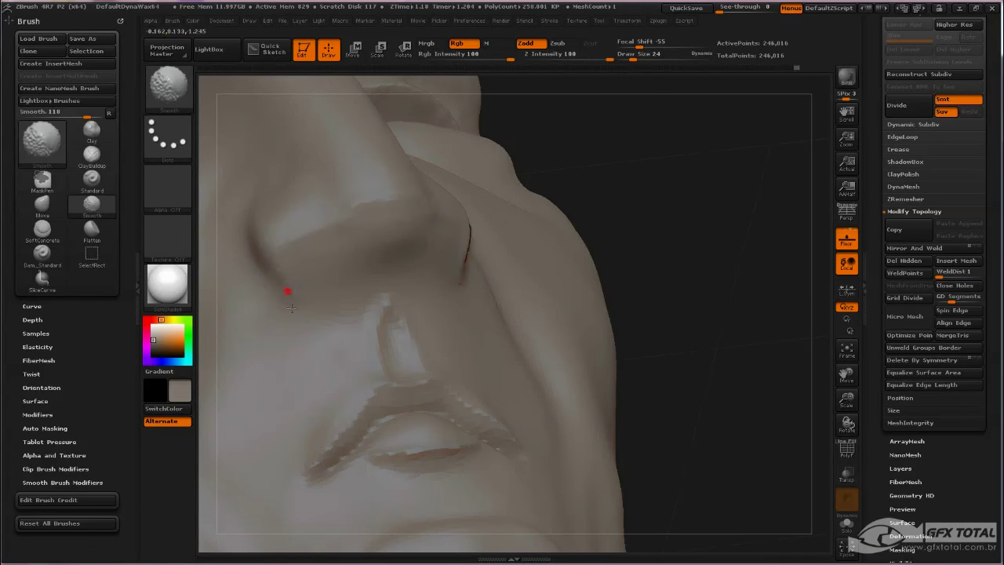
mouse_move(664, 210)
mouse_down()
mouse_move(668, 200)
mouse_move(706, 219)
mouse_up()
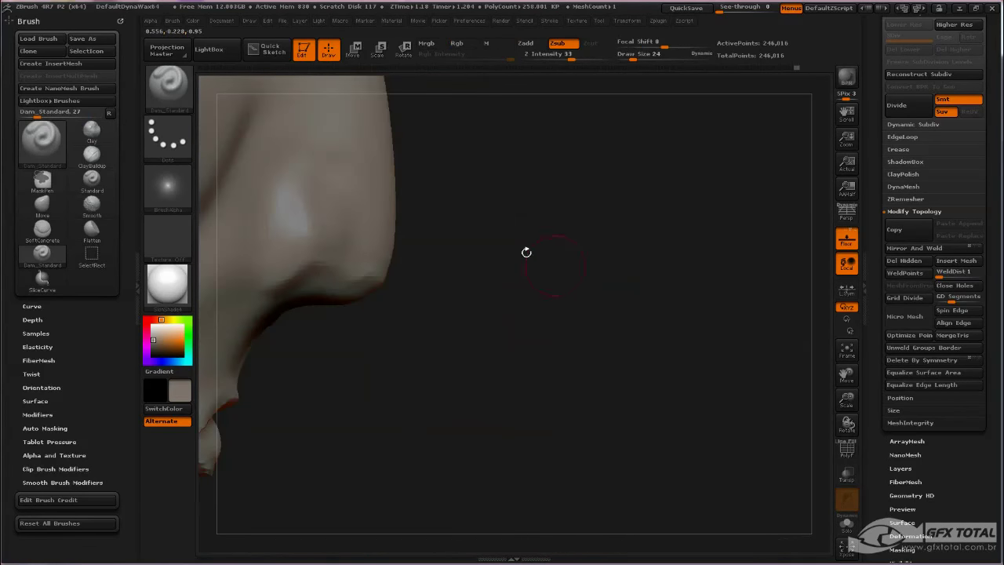
Switch to the Move brush (B, M, V) at size 86 and pull the nose underside slightly down
key(b)
key(m)
key(v)
key(space)
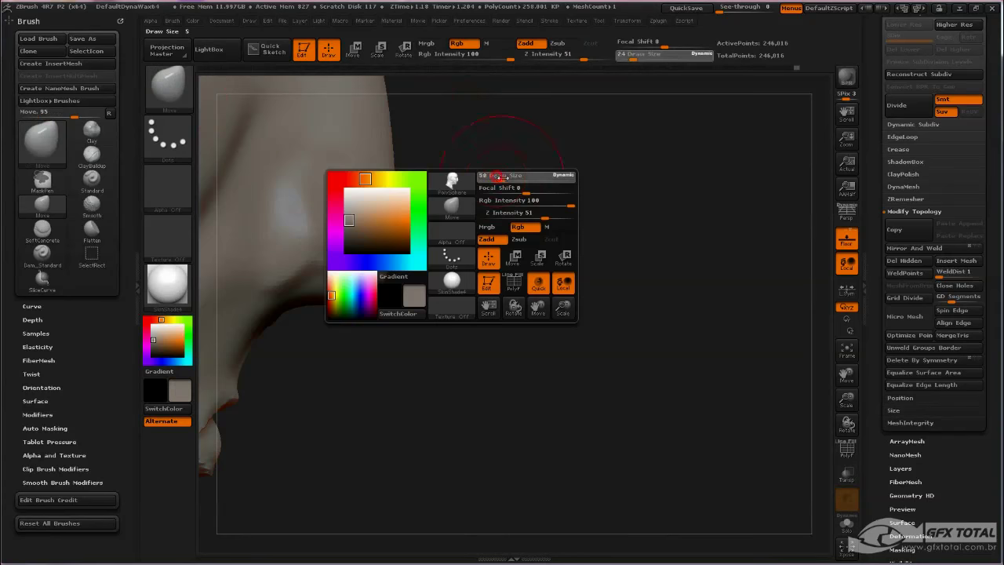
drag(498, 177, 419, 254)
drag(285, 303, 293, 316)
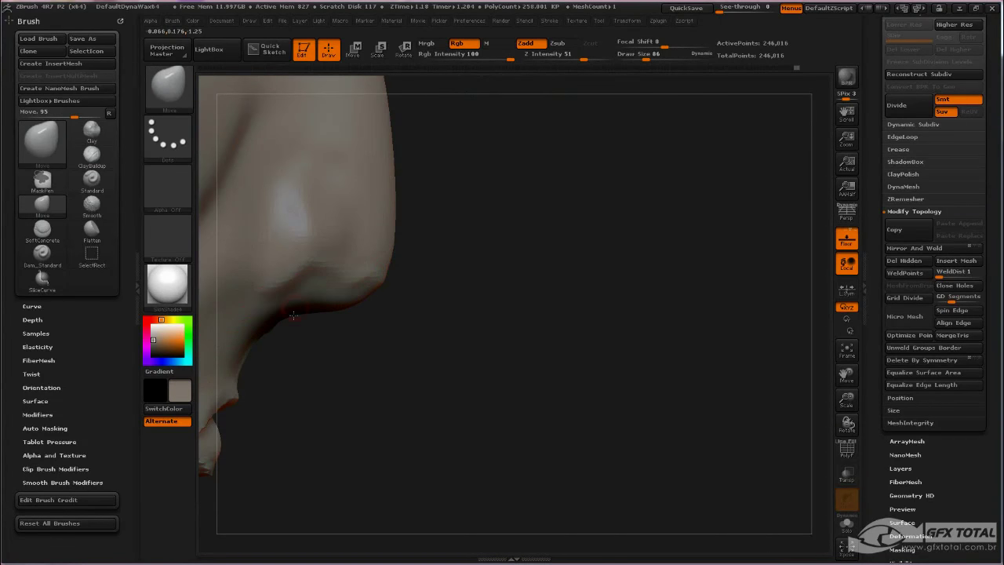
key(space)
drag(368, 268, 353, 268)
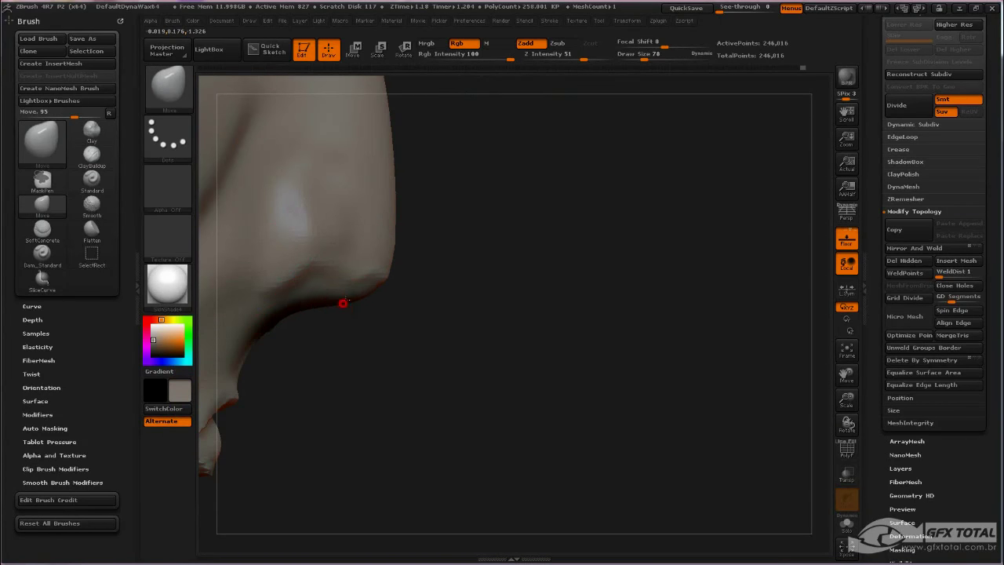
mouse_move(410, 329)
mouse_down()
mouse_move(426, 282)
mouse_move(470, 281)
mouse_move(448, 308)
mouse_up()
key(space)
key(ctrl+z)
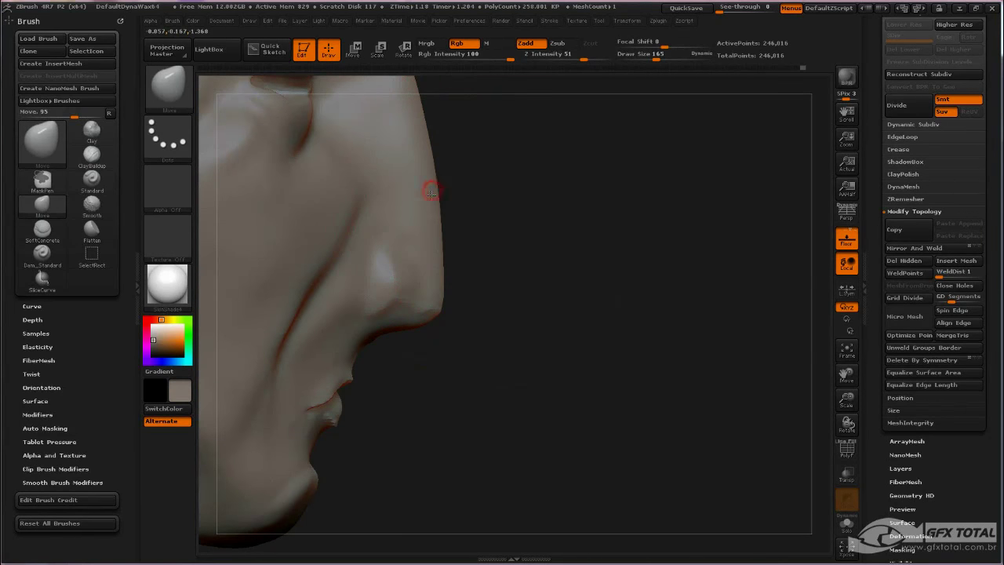
Lift both nostril wings symmetrically with the Move brush reduced to size 75
mouse_move(502, 193)
mouse_down()
mouse_move(495, 173)
mouse_move(423, 268)
mouse_up()
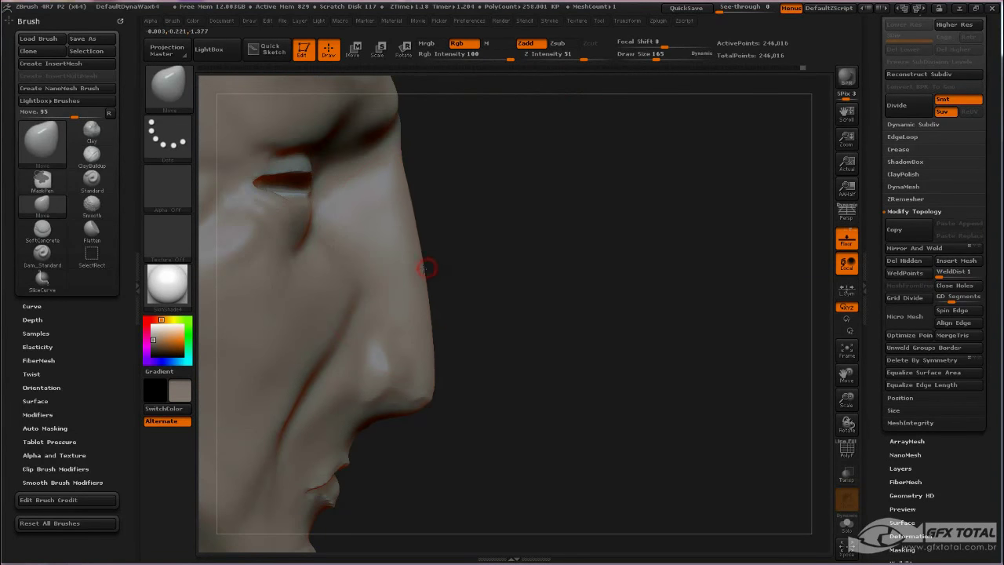
key(space)
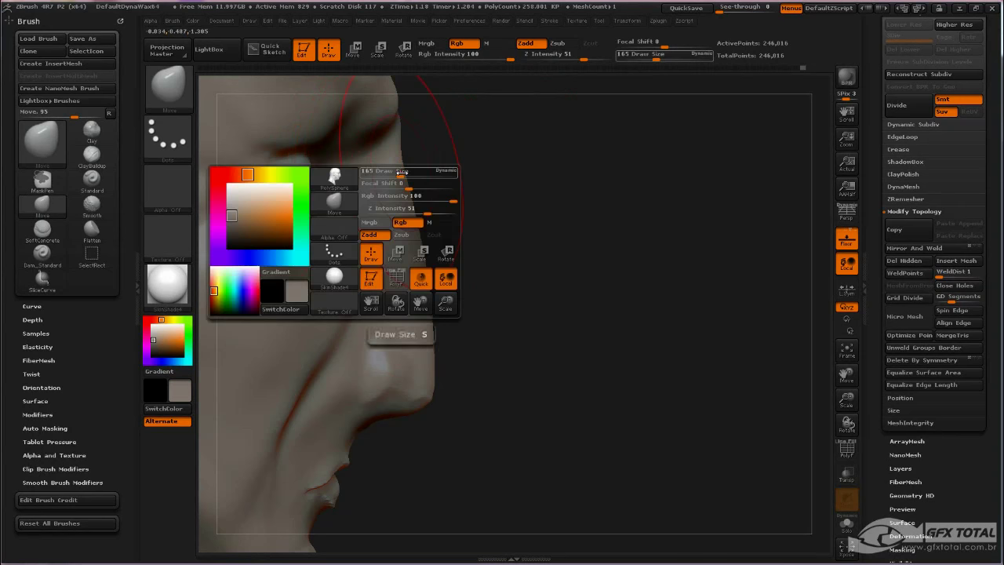
drag(396, 173, 400, 173)
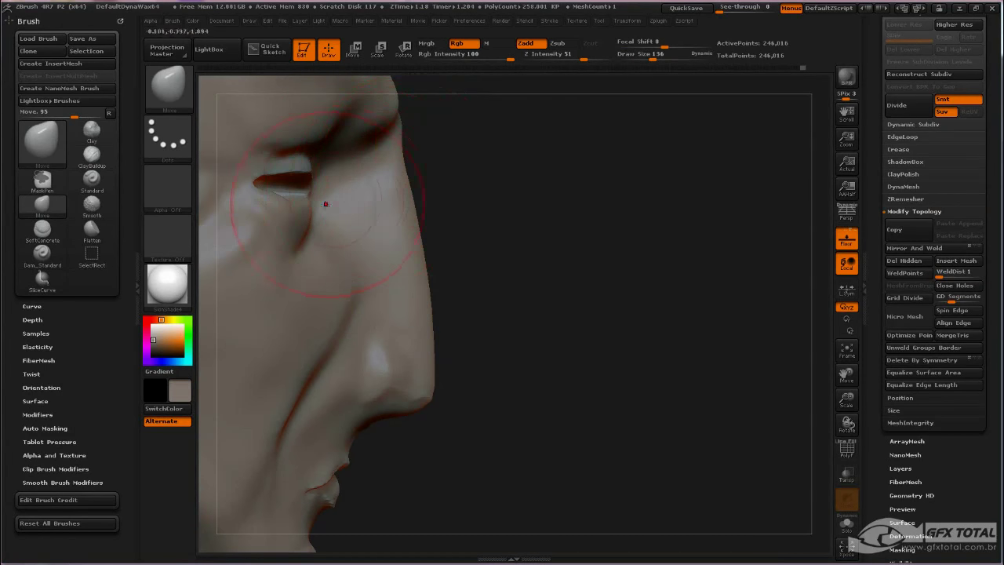
mouse_move(498, 173)
mouse_down()
mouse_move(486, 193)
mouse_move(400, 157)
mouse_move(408, 178)
mouse_move(459, 201)
mouse_move(428, 191)
mouse_up()
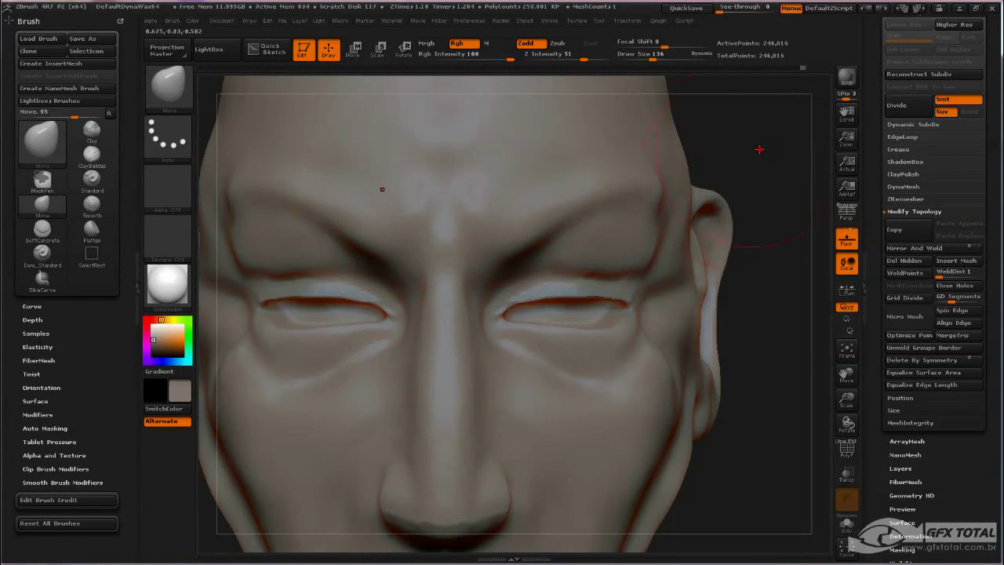
mouse_move(759, 149)
mouse_down()
mouse_move(702, 217)
mouse_move(692, 209)
mouse_move(696, 245)
mouse_move(768, 359)
mouse_move(515, 246)
mouse_up()
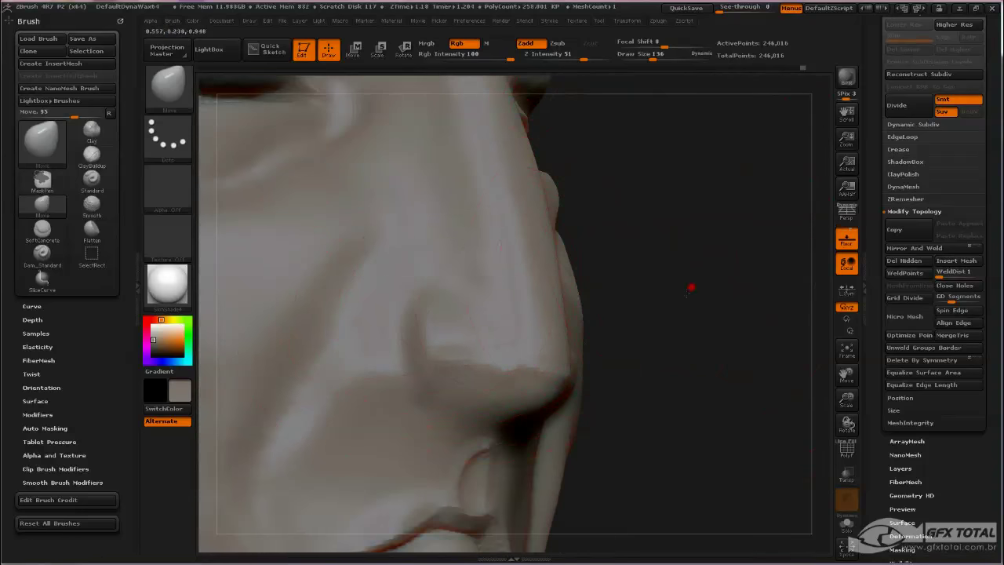
drag(690, 288, 415, 324)
key(space)
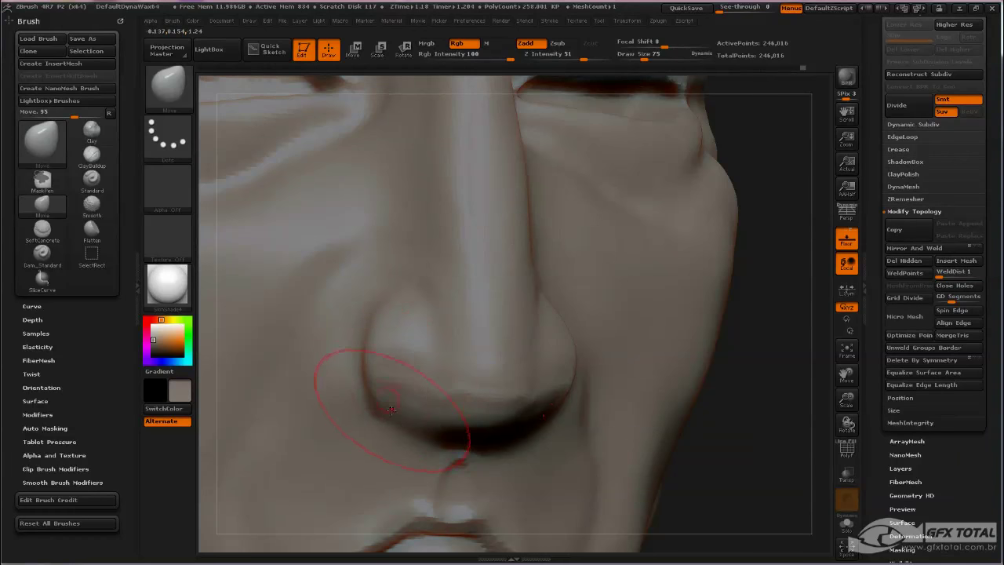
drag(390, 409, 397, 349)
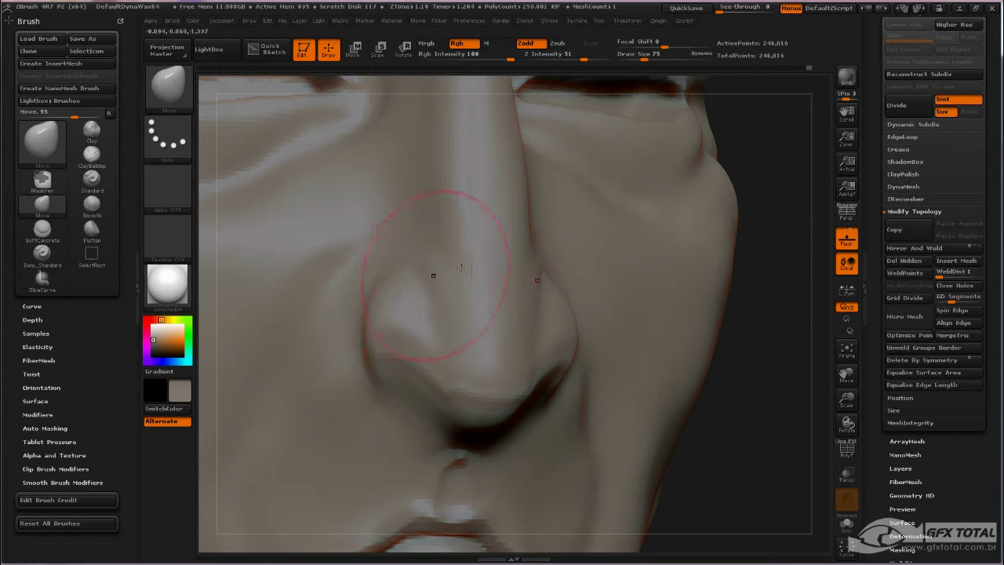
drag(771, 344, 788, 350)
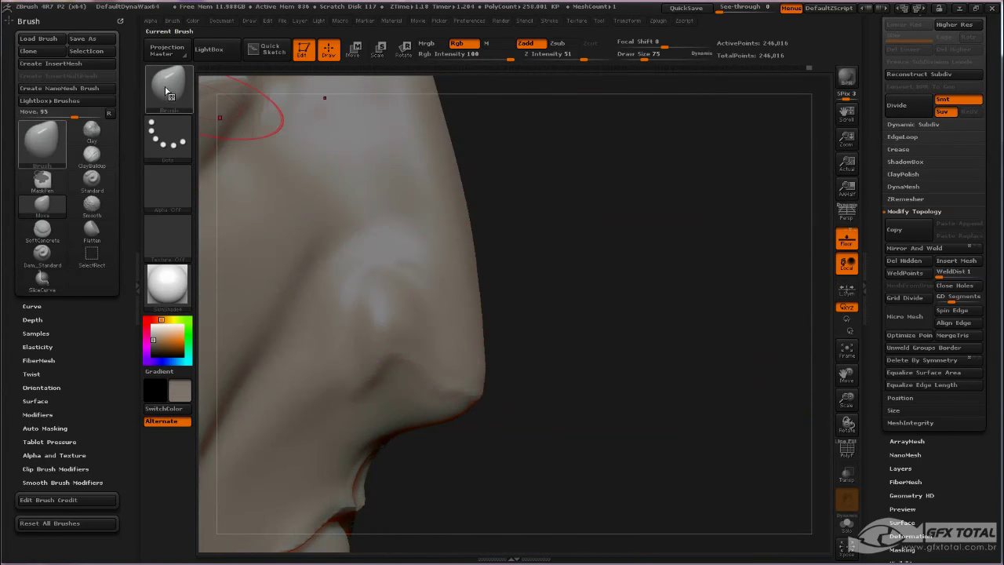
With Dam_Standard at size 17, carve a fine nostril-edge groove and soften the crease beside the nose
click(167, 86)
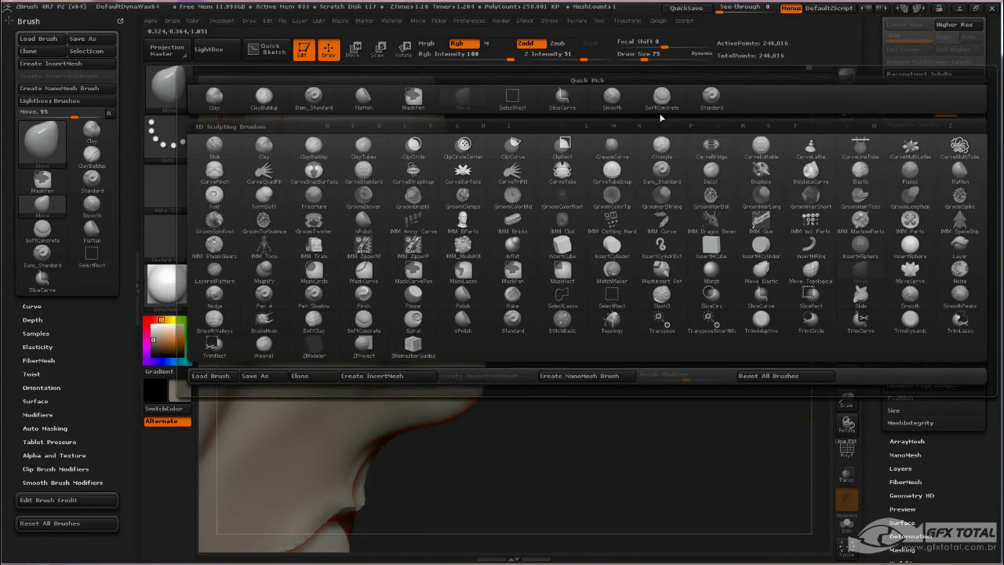
click(612, 169)
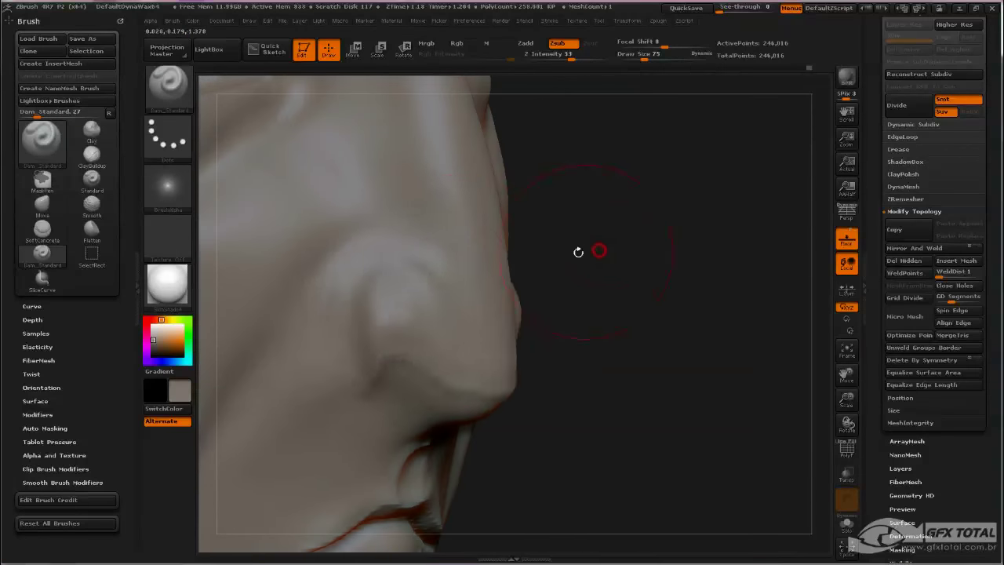
key(space)
drag(463, 262, 444, 262)
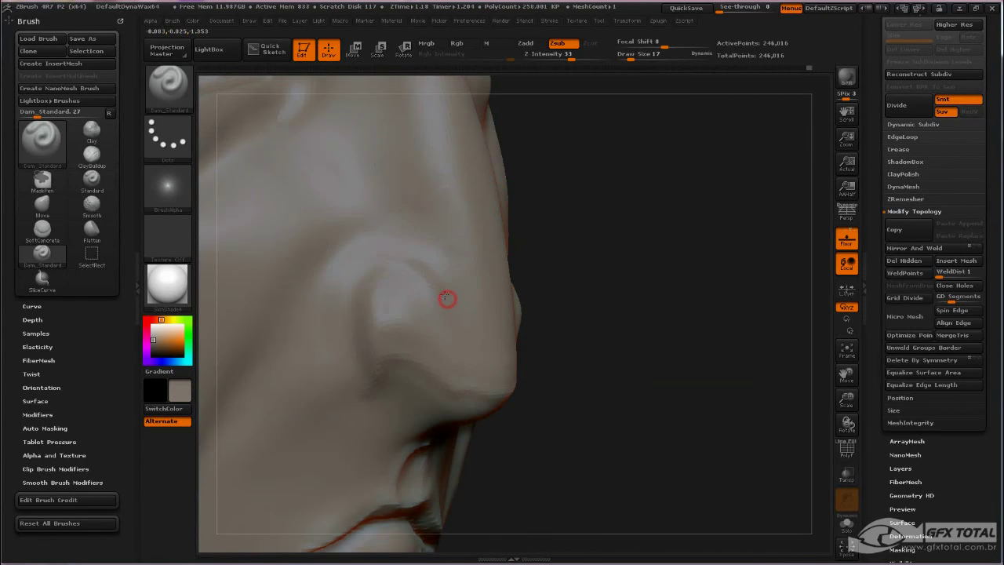
drag(372, 268, 360, 267)
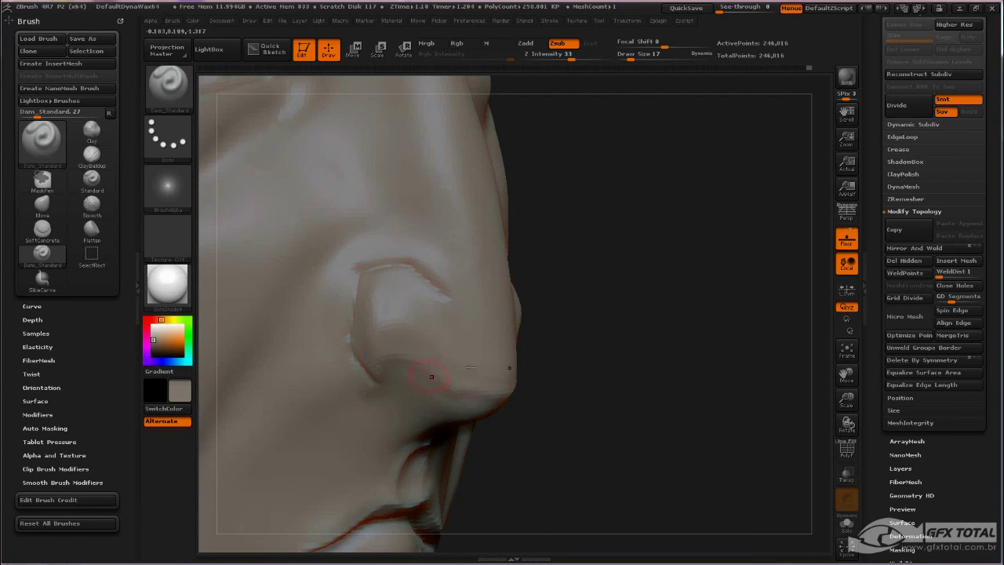
drag(552, 372, 396, 372)
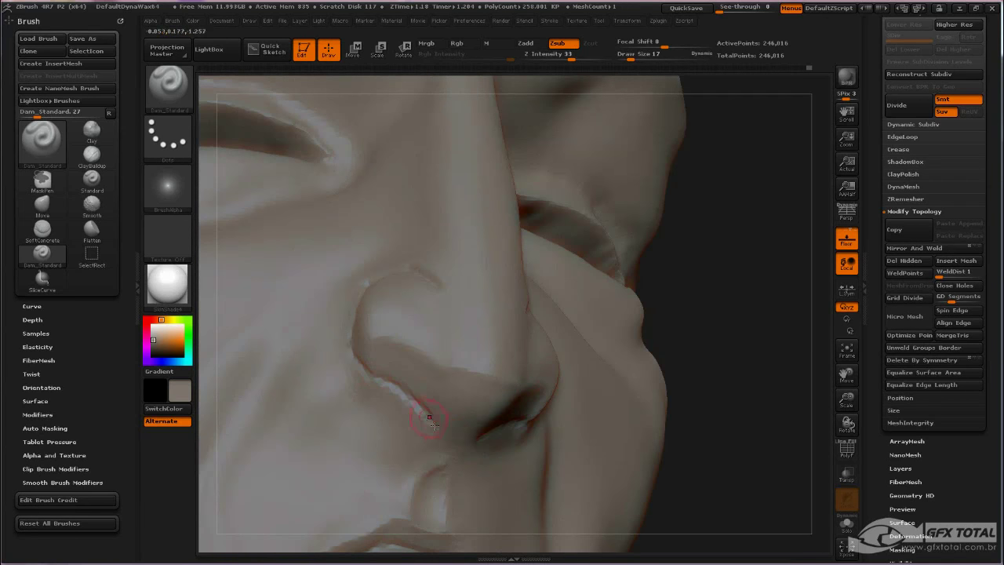
shift+drag(448, 440, 343, 381)
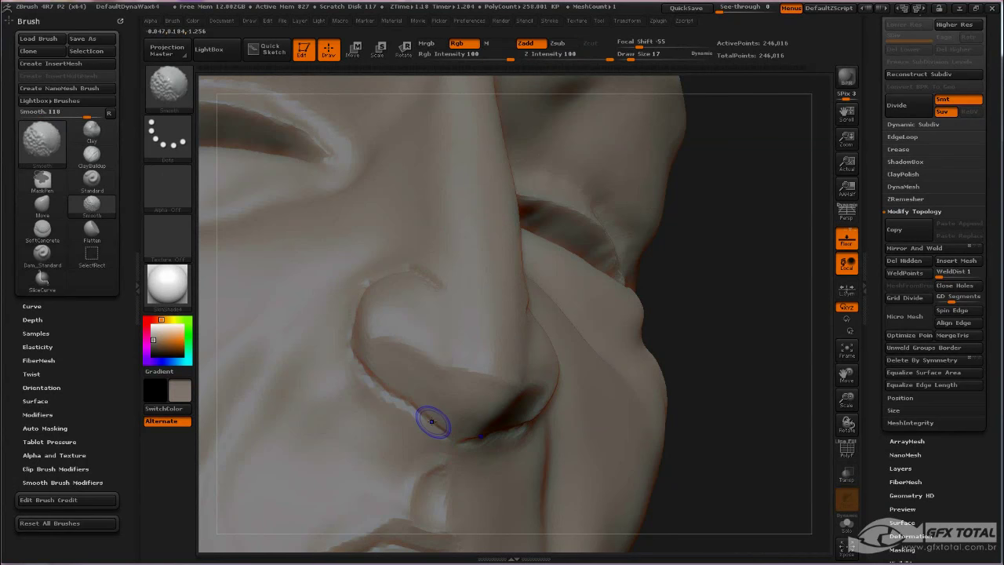
shift+drag(408, 410, 368, 386)
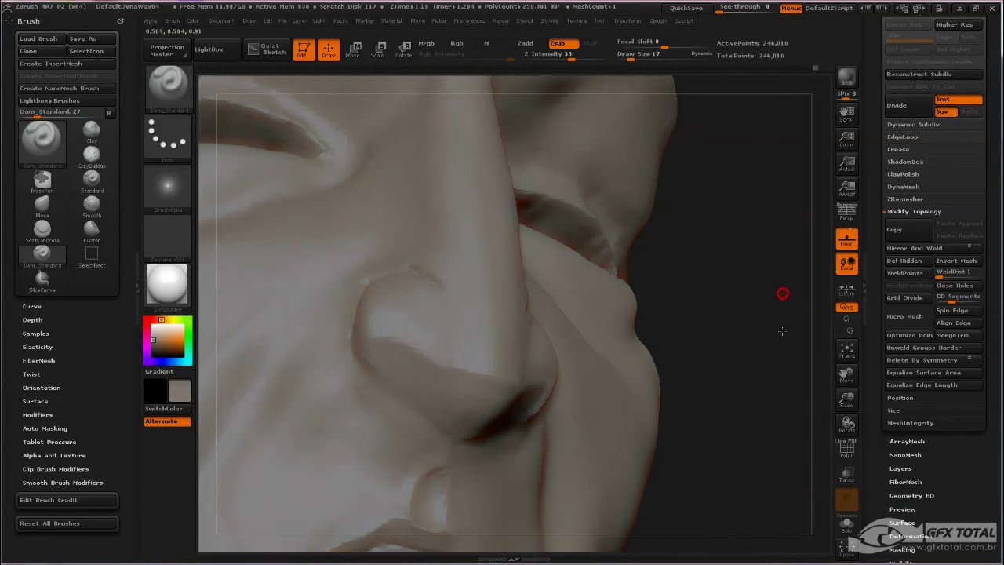
mouse_move(782, 291)
mouse_down()
mouse_move(446, 285)
mouse_move(365, 260)
mouse_up()
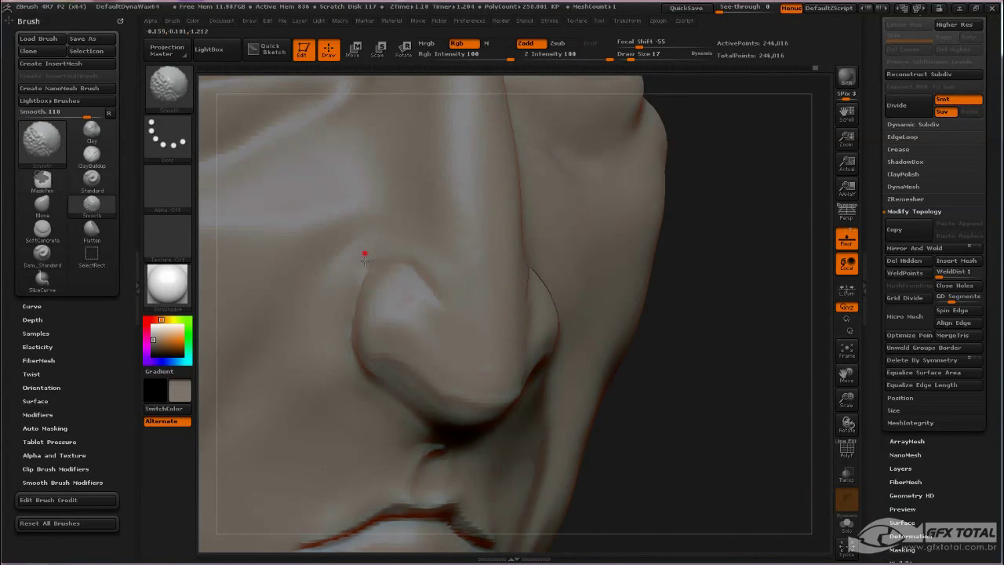
mouse_move(682, 290)
mouse_down()
mouse_move(745, 293)
mouse_move(653, 262)
mouse_up()
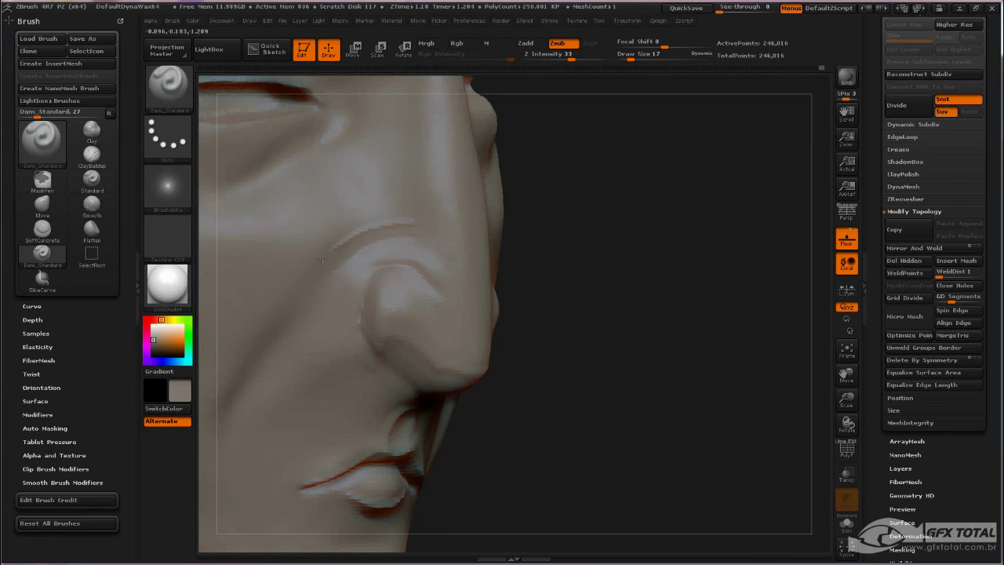
mouse_move(368, 220)
shift+mouse_down()
mouse_move(331, 240)
mouse_move(410, 219)
shift+mouse_up()
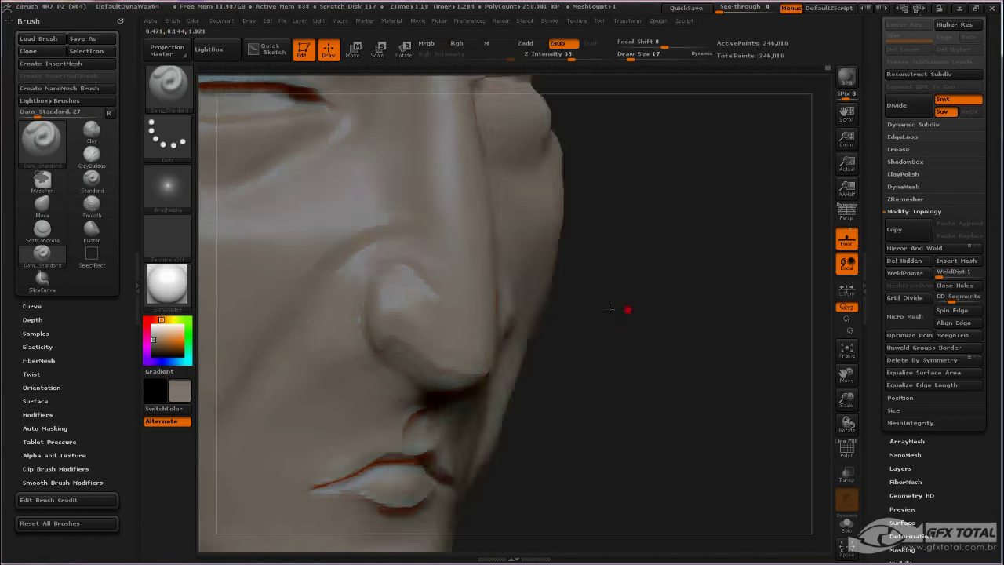
Carve the nostril opening and crease deeper, smoothing them between passes
drag(625, 306, 439, 270)
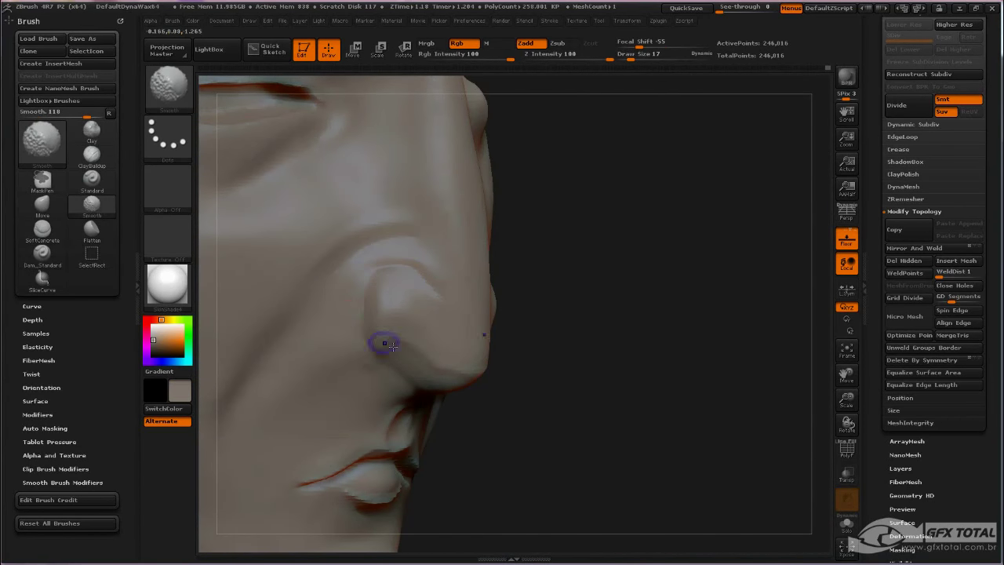
mouse_move(611, 369)
mouse_down()
mouse_move(616, 358)
mouse_move(403, 411)
mouse_move(388, 386)
mouse_up()
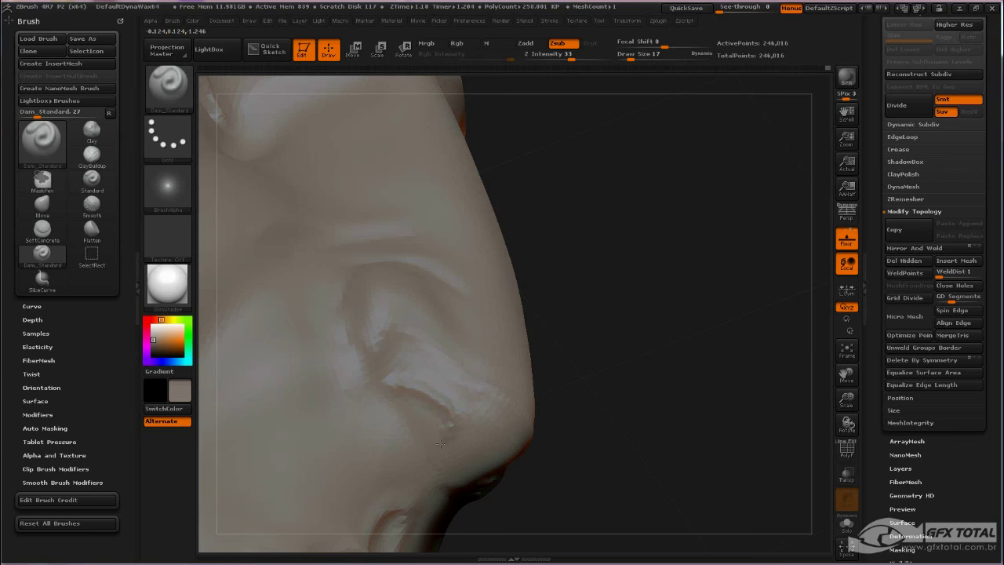
mouse_move(594, 392)
mouse_down()
mouse_move(407, 460)
mouse_move(399, 420)
mouse_move(421, 447)
mouse_move(425, 435)
mouse_up()
mouse_move(407, 399)
mouse_down()
mouse_move(392, 390)
mouse_move(429, 448)
mouse_up()
shift+drag(443, 406, 397, 388)
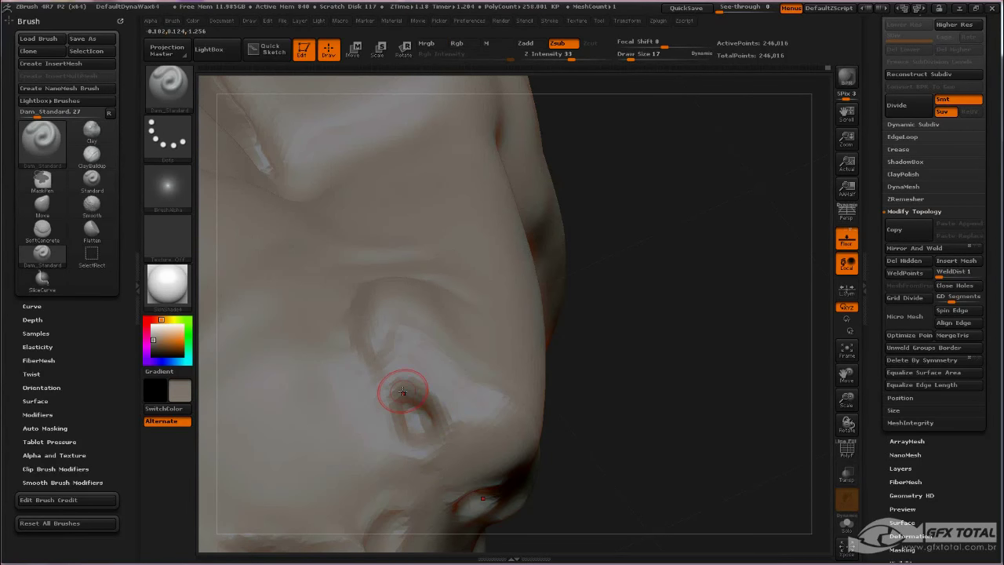
drag(424, 449, 452, 422)
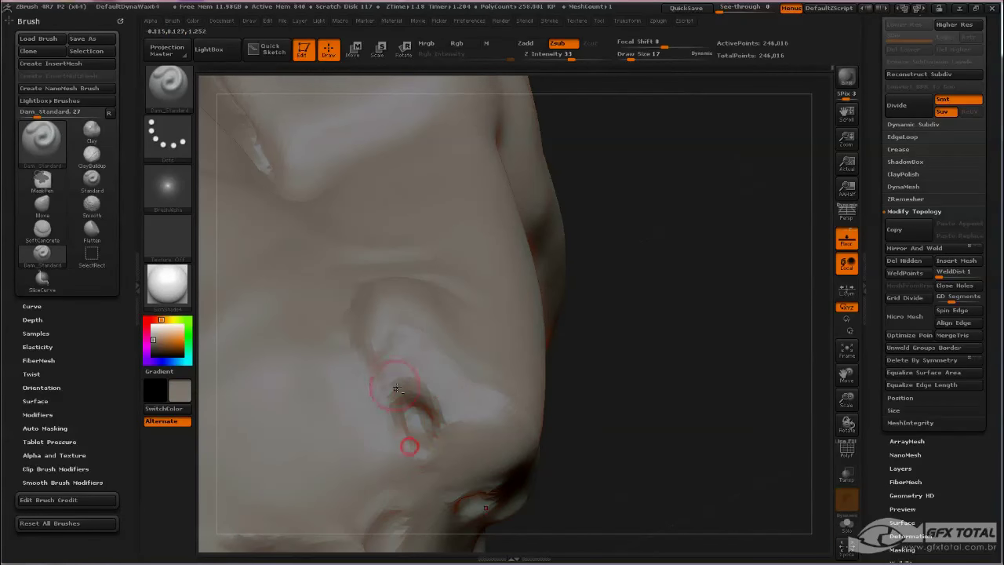
drag(696, 362, 698, 334)
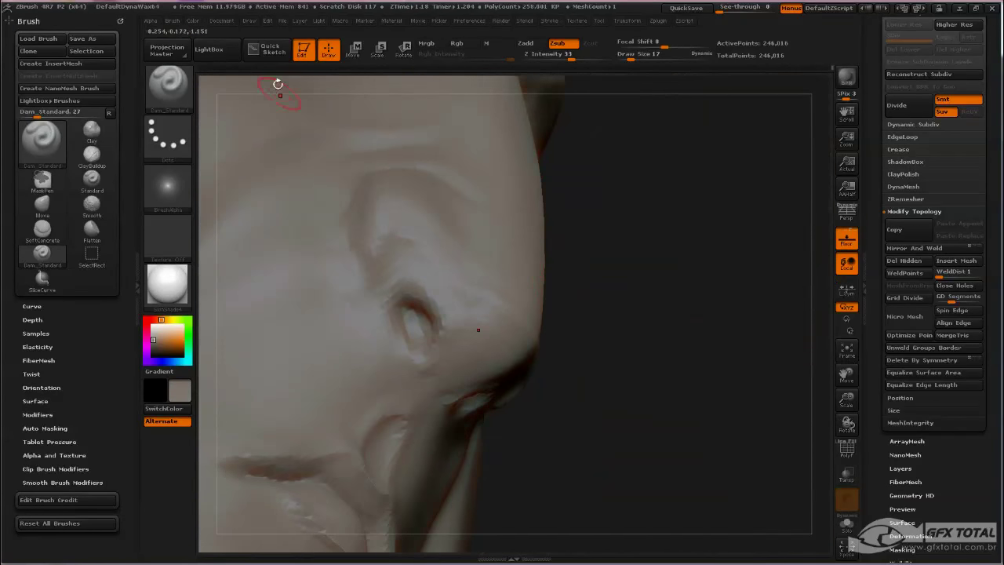
Round out the nostril with the Move brush at sizes 56 then 32, smooth it, and face front
key(b)
key(m)
key(v)
key(space)
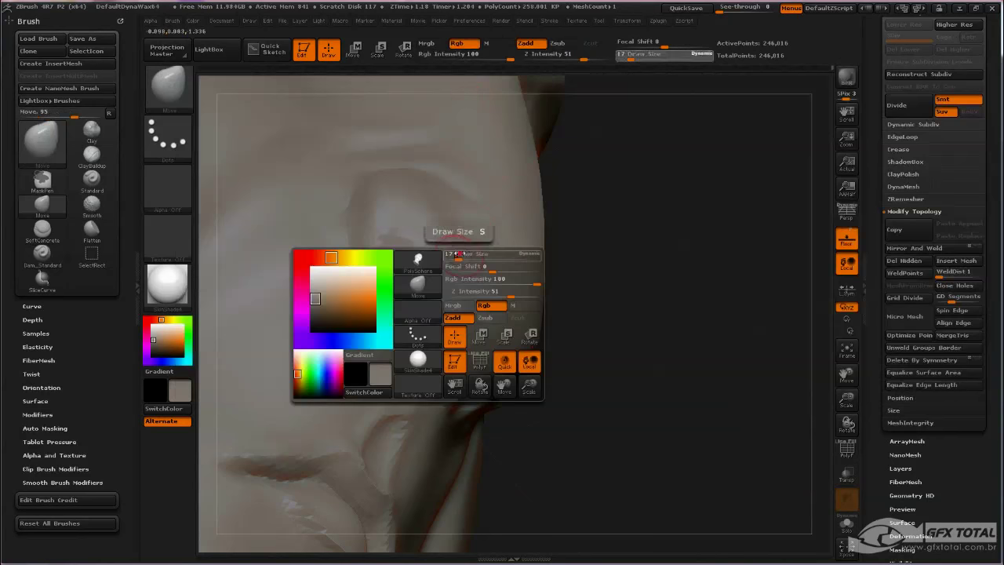
drag(459, 254, 471, 254)
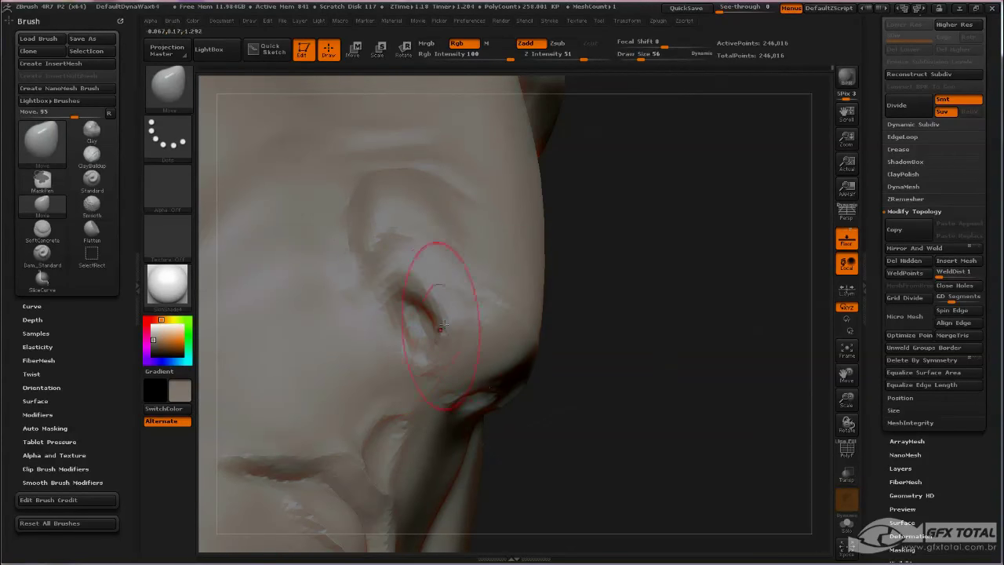
mouse_move(443, 323)
mouse_down()
mouse_move(447, 336)
mouse_move(410, 352)
mouse_move(444, 324)
mouse_move(420, 357)
mouse_move(406, 319)
mouse_up()
key(space)
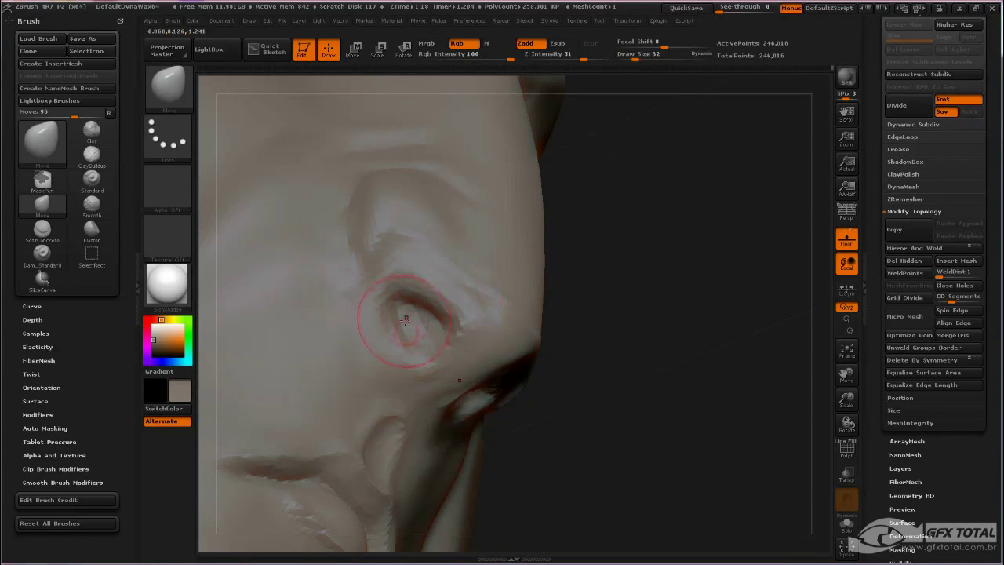
drag(635, 280, 631, 303)
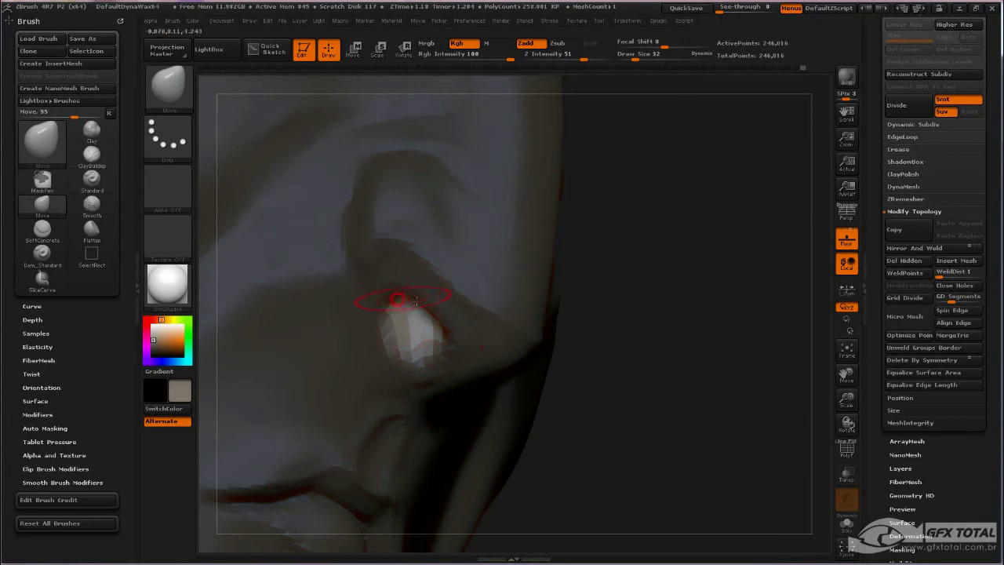
mouse_move(682, 329)
mouse_down()
mouse_move(698, 311)
mouse_move(694, 300)
mouse_up()
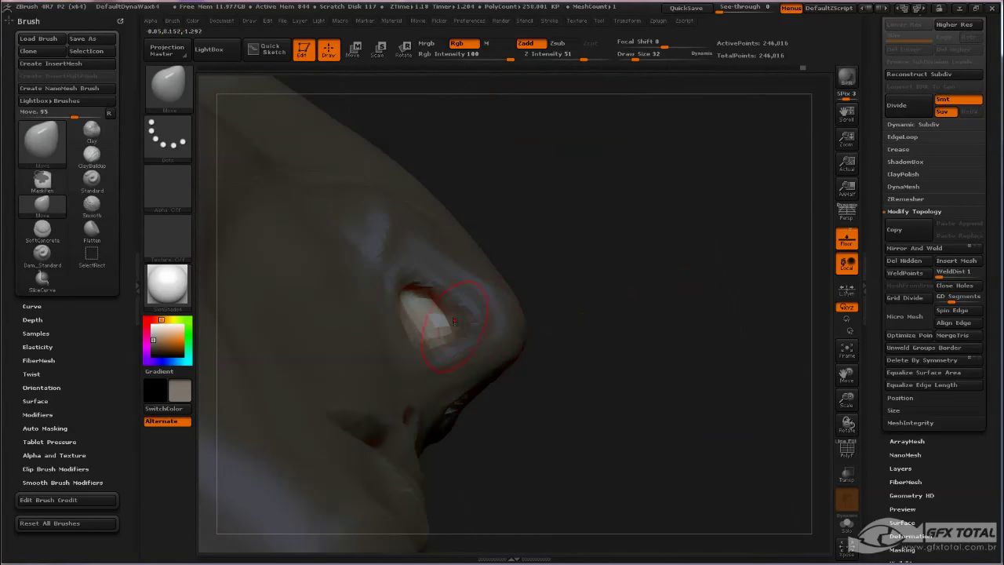
shift+drag(629, 297, 721, 340)
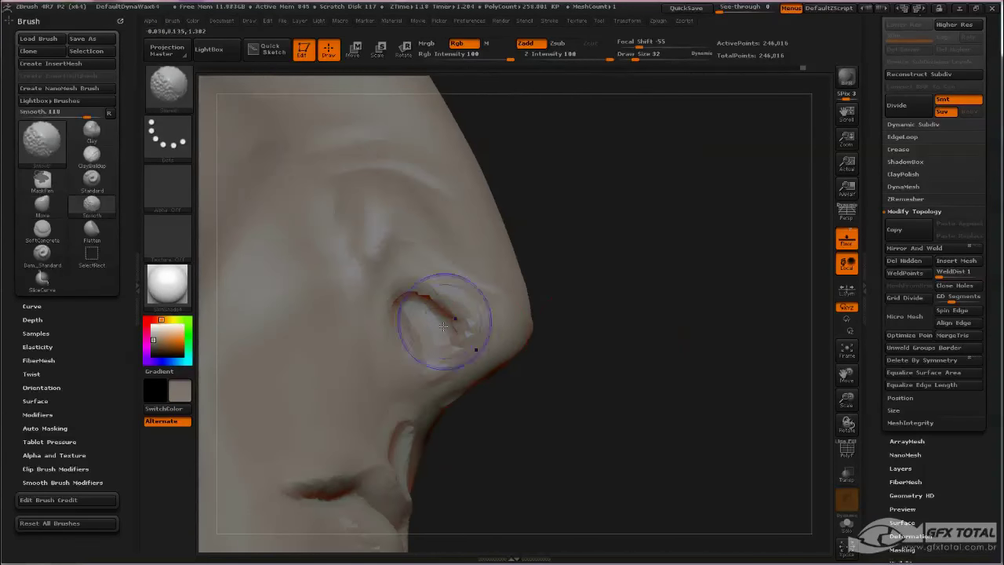
mouse_move(650, 337)
mouse_down()
mouse_move(672, 293)
mouse_move(658, 323)
mouse_up()
mouse_move(695, 374)
shift+mouse_down()
mouse_move(675, 276)
mouse_move(684, 330)
mouse_move(666, 314)
mouse_move(580, 320)
shift+mouse_up()
Nudge the nose tip and pull both eyelids toward the outer corners, undoing trial cheek edits
key(space)
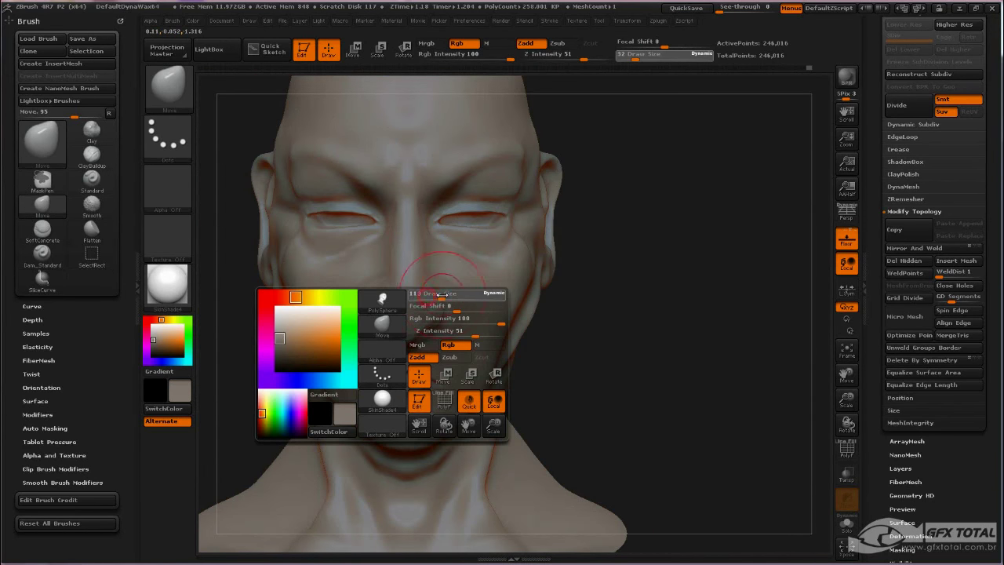
drag(435, 313, 439, 310)
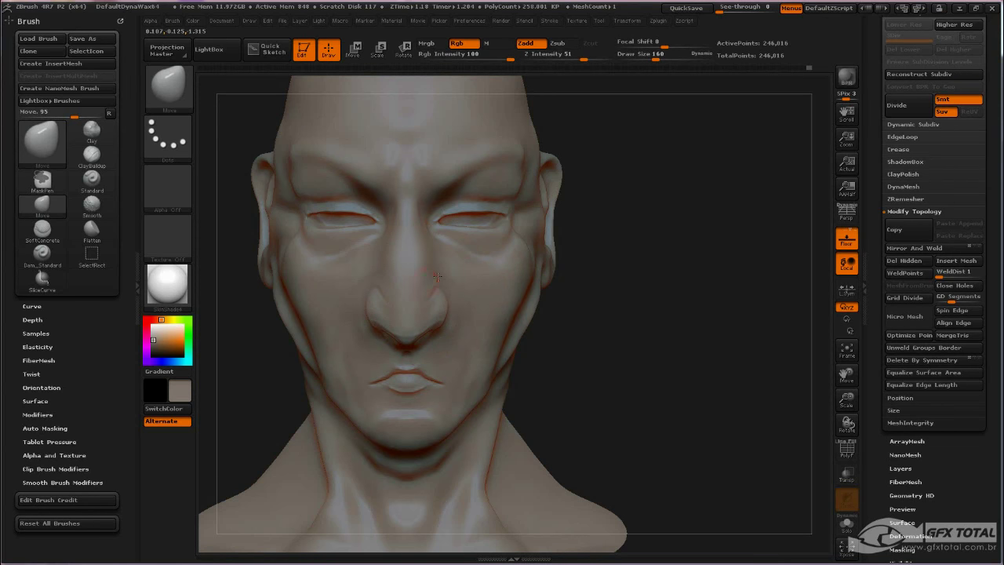
drag(477, 229, 488, 231)
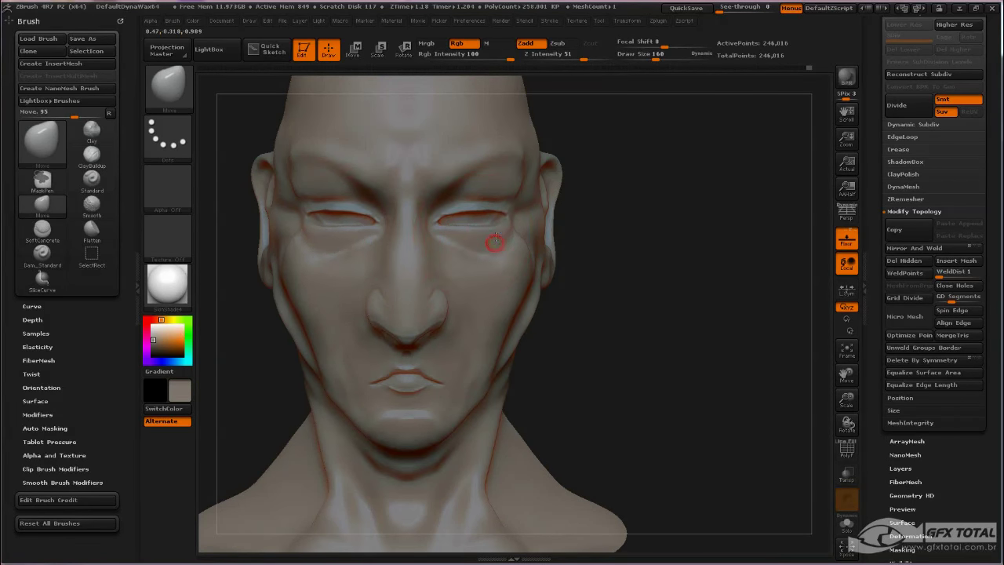
drag(495, 169, 494, 188)
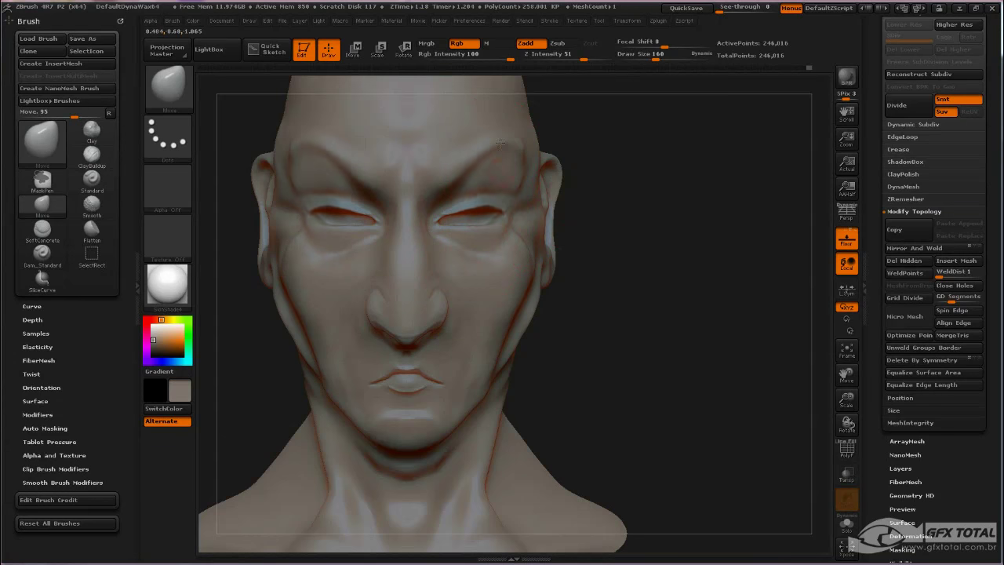
key(ctrl)
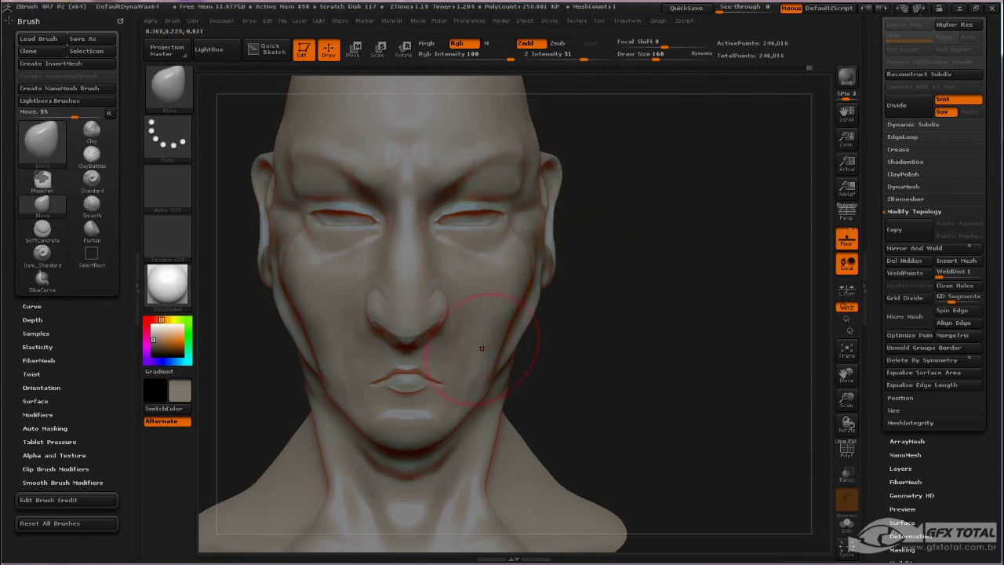
drag(481, 340, 582, 329)
key(ctrl+z)
key(space)
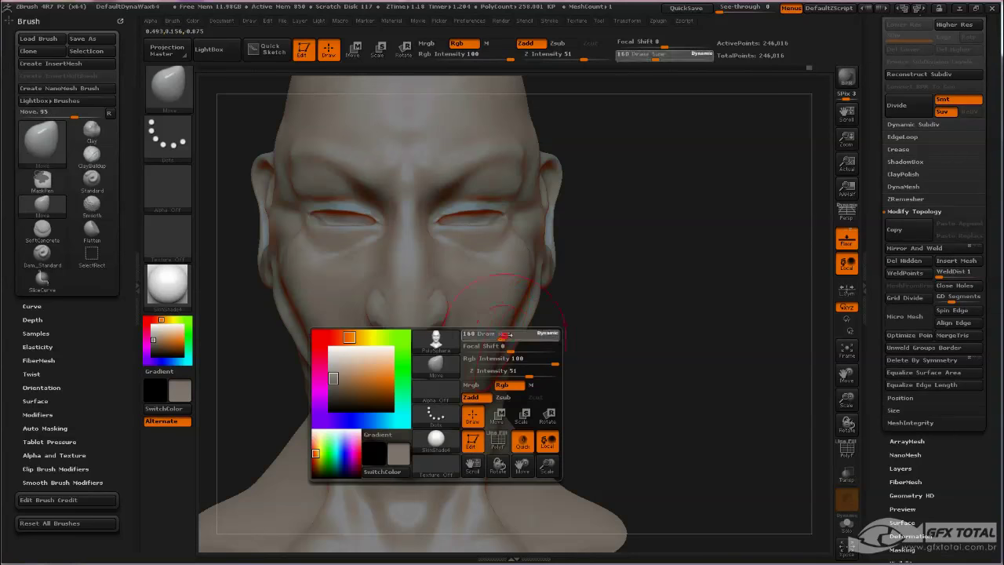
key(ctrl)
drag(530, 350, 486, 349)
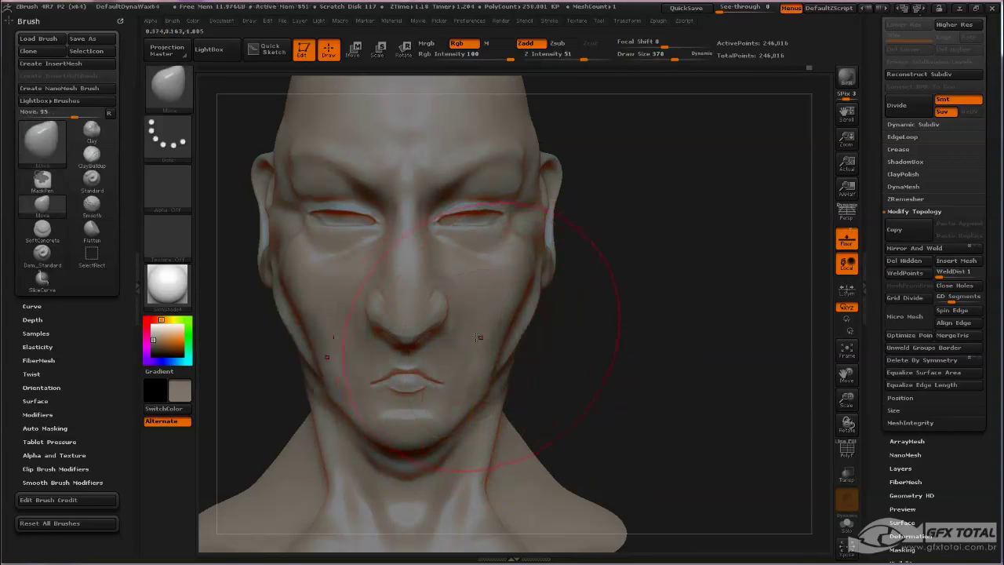
key(ctrl+z)
View the head in profile and three-quarter view and enlarge the Move brush to size 250
drag(549, 377, 589, 365)
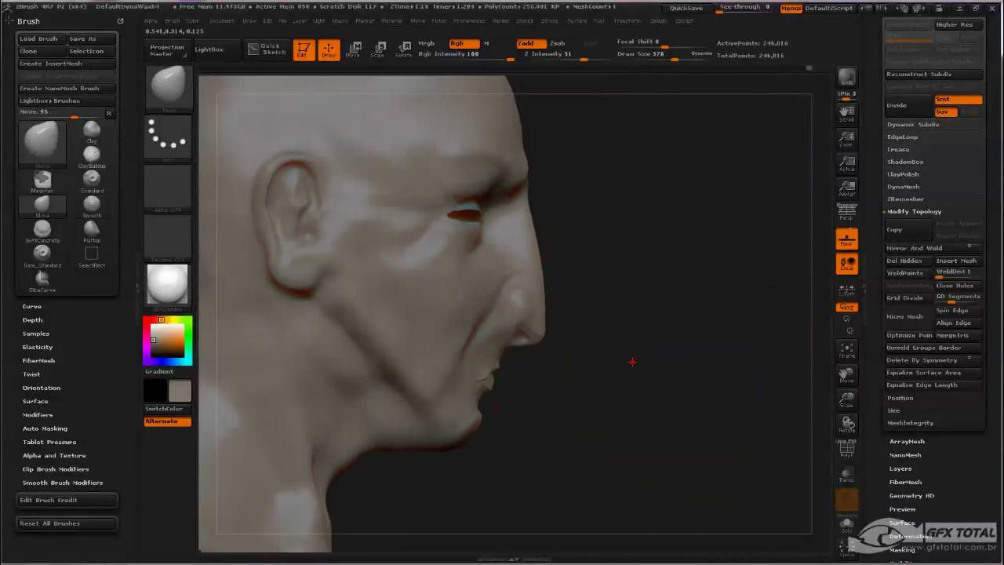
mouse_move(450, 459)
alt+mouse_down()
mouse_move(542, 473)
mouse_move(413, 299)
alt+mouse_up()
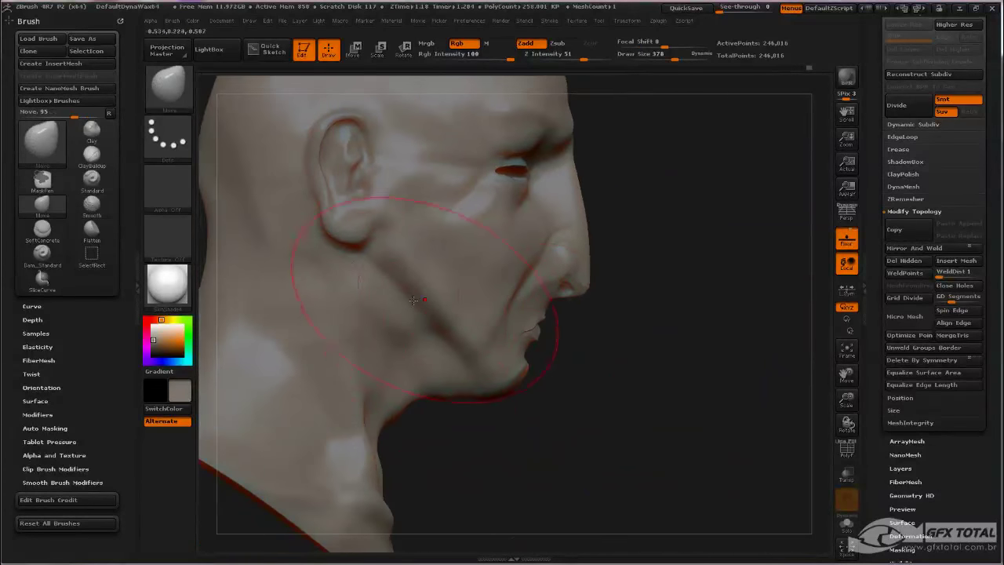
key(space)
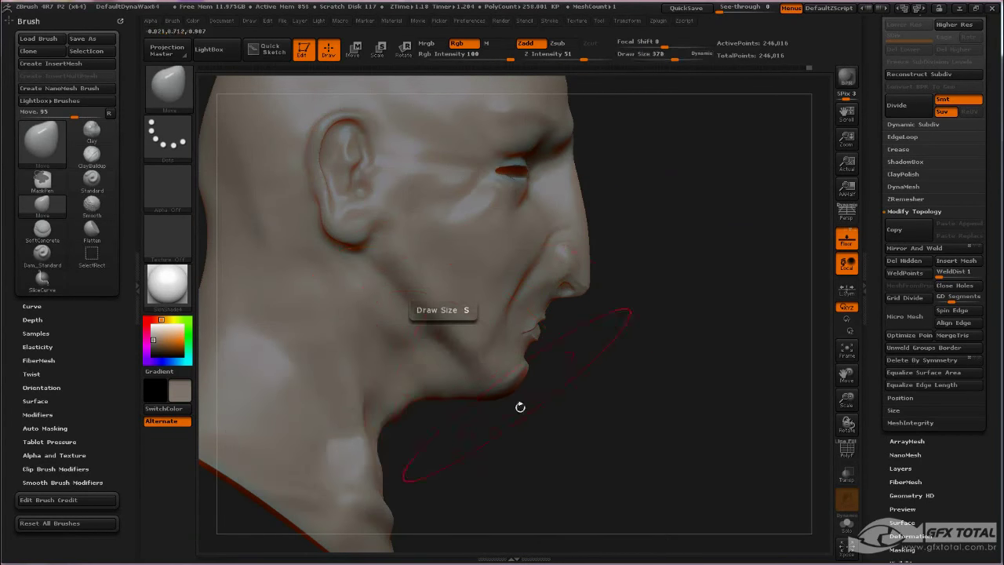
key(space)
mouse_move(568, 402)
mouse_down()
mouse_move(573, 378)
mouse_move(562, 378)
mouse_move(585, 414)
mouse_move(649, 410)
mouse_up()
key(space)
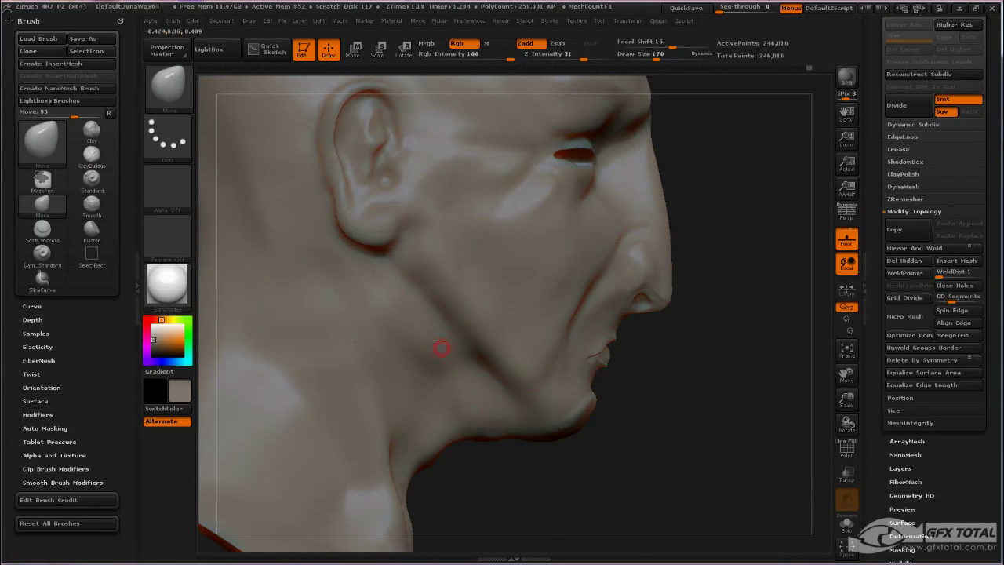
alt+drag(627, 460, 546, 340)
mouse_move(695, 245)
mouse_down()
mouse_move(531, 159)
mouse_move(523, 126)
mouse_up()
key(space)
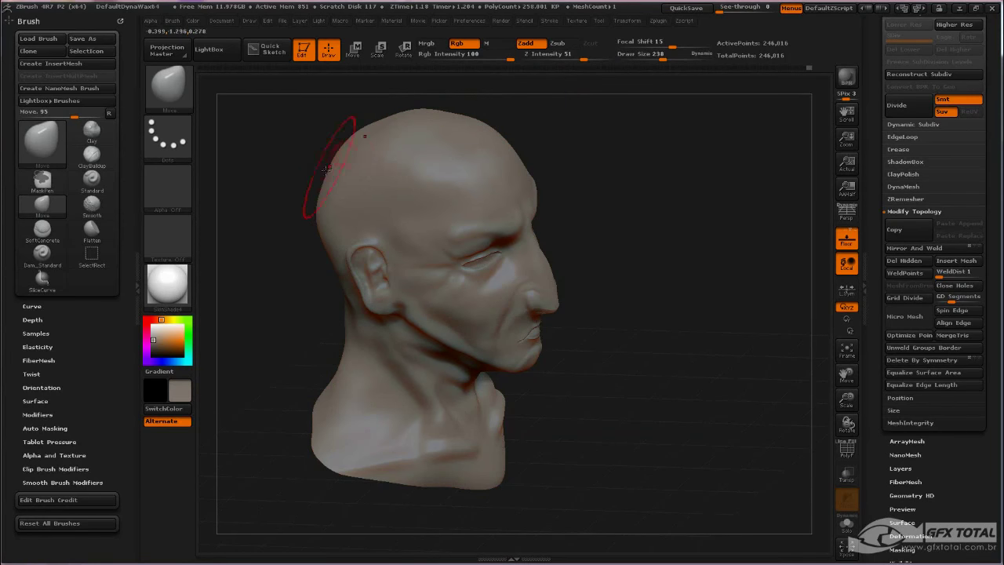
Inspect the head front and back, raising Draw Size from 238 to 355, then zoom onto the face
mouse_move(541, 177)
mouse_down()
mouse_move(645, 206)
mouse_move(642, 240)
mouse_up()
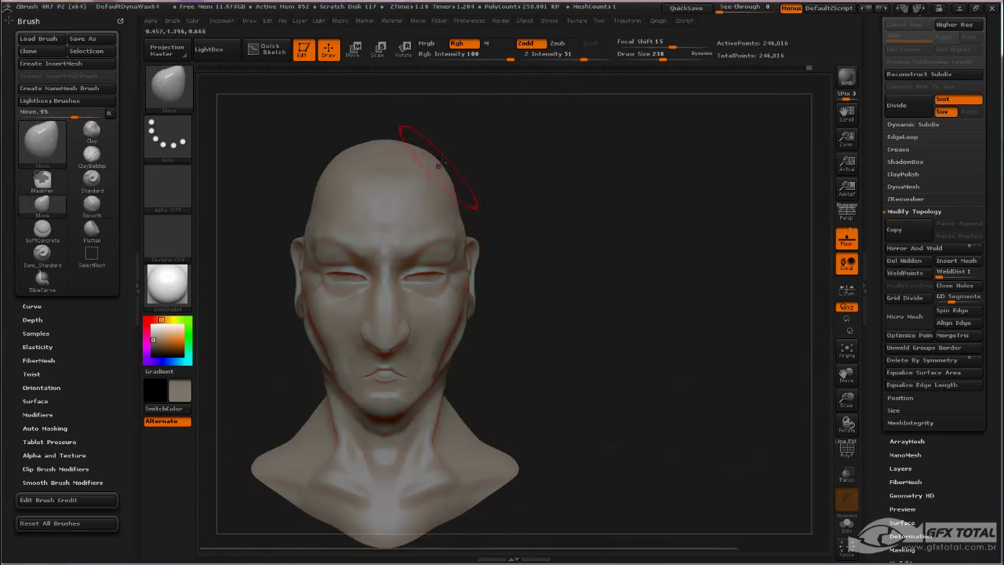
key(space)
drag(497, 172, 453, 191)
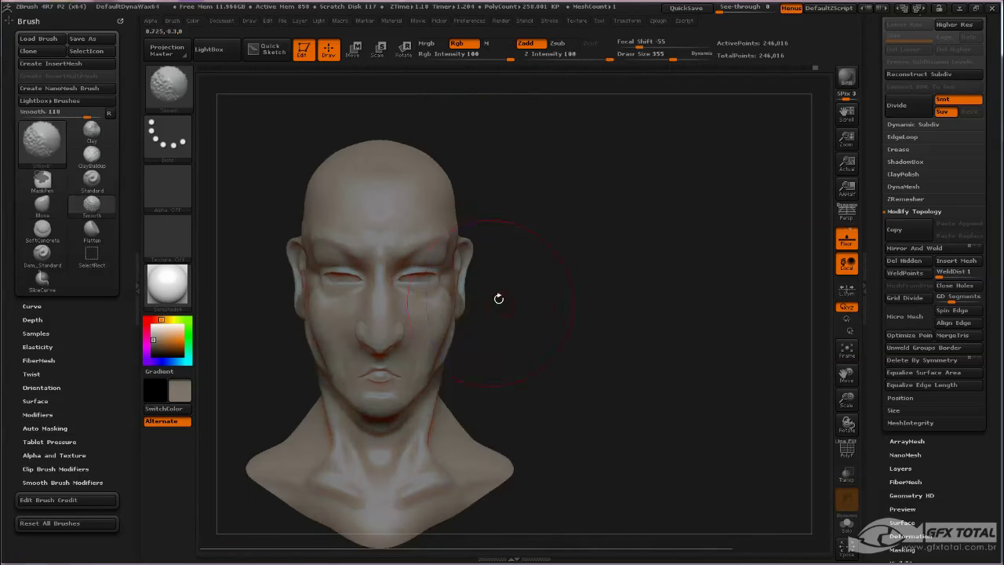
drag(497, 299, 549, 293)
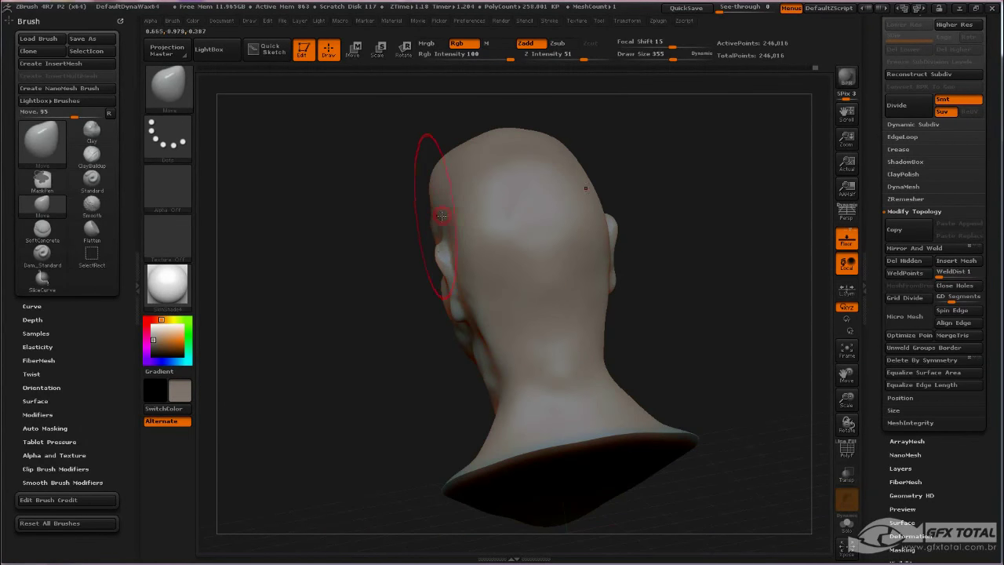
mouse_move(419, 235)
mouse_down()
mouse_move(544, 248)
mouse_move(522, 233)
mouse_up()
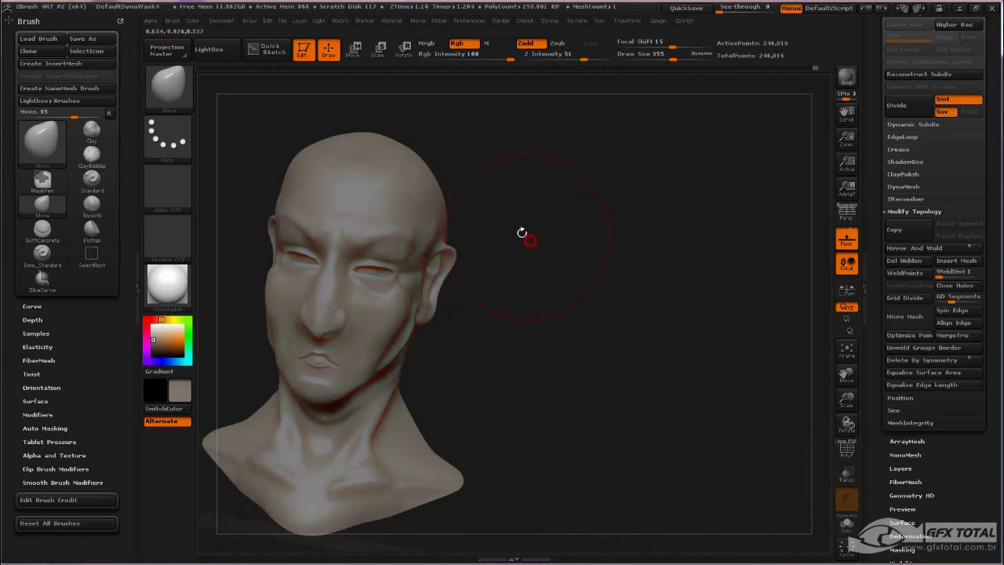
mouse_move(444, 204)
mouse_down()
mouse_move(511, 225)
mouse_move(551, 168)
mouse_move(564, 215)
mouse_move(673, 241)
mouse_move(300, 177)
mouse_up()
Choose the Standard brush at draw size 126 and turn the head to a three-quarter profile
click(167, 87)
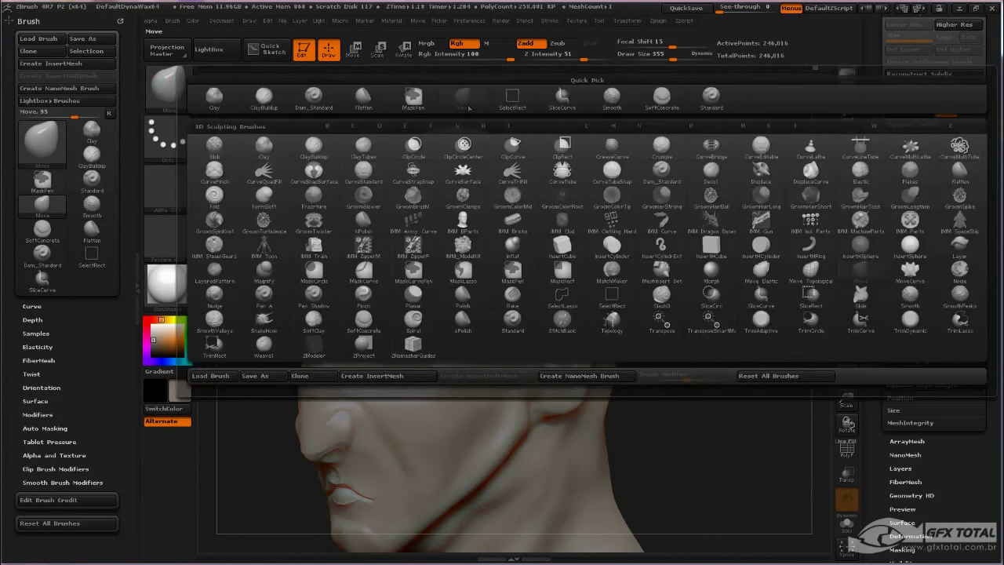
click(710, 96)
key(space)
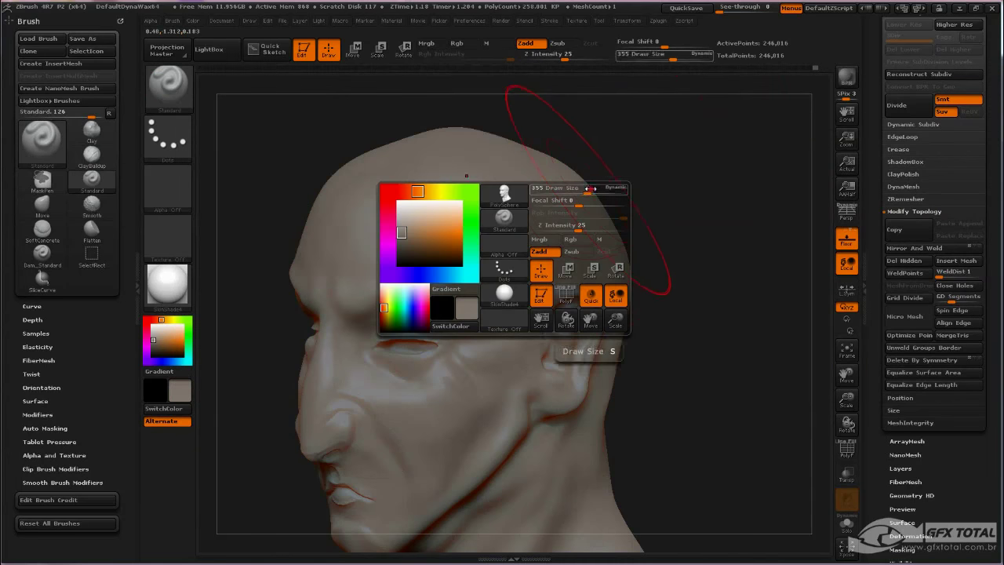
drag(588, 192, 563, 193)
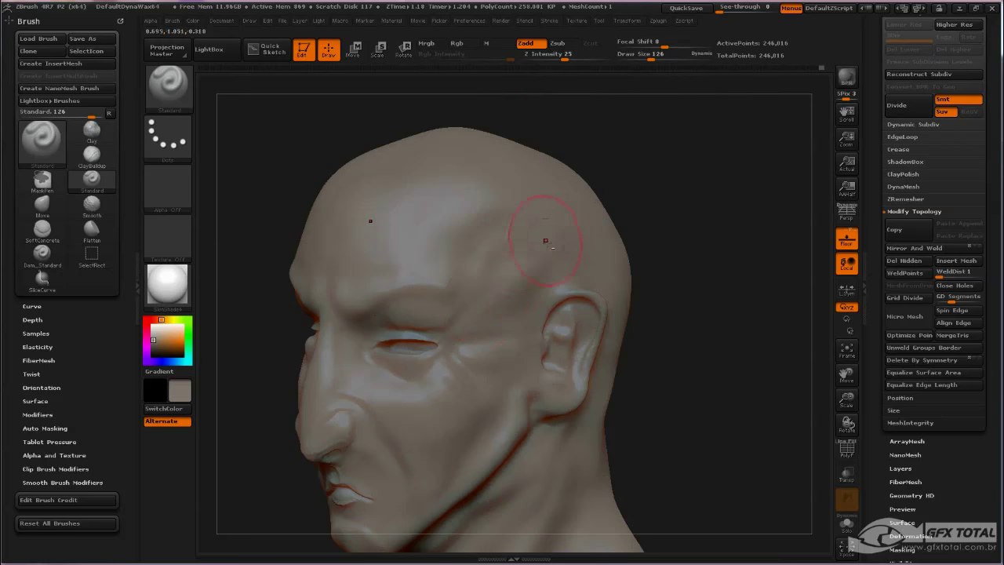
key(shift)
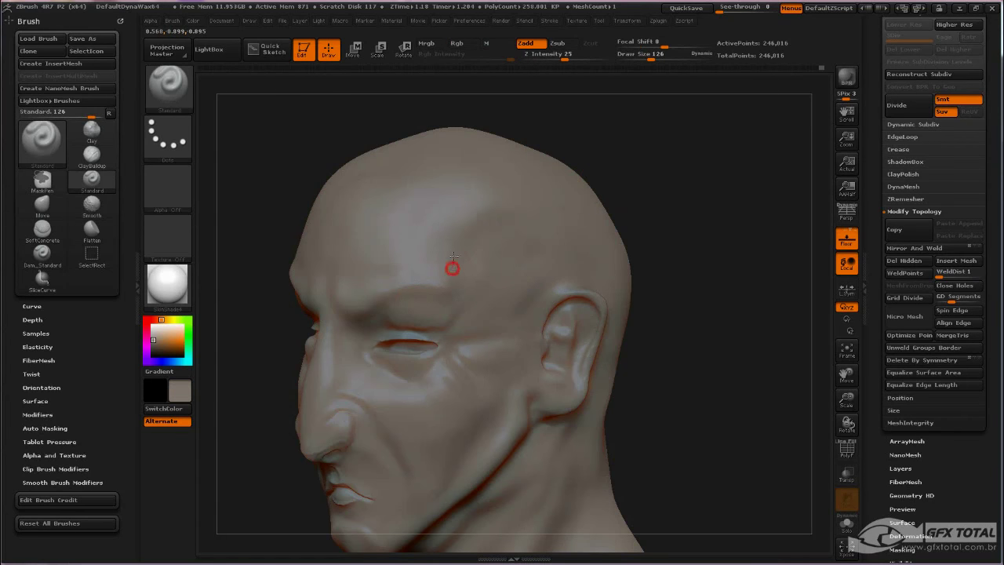
mouse_move(667, 212)
shift+mouse_down()
mouse_move(696, 224)
mouse_move(665, 240)
mouse_move(715, 230)
mouse_move(733, 243)
mouse_move(739, 230)
mouse_move(648, 271)
mouse_move(596, 363)
mouse_move(656, 366)
shift+mouse_up()
drag(712, 246, 674, 243)
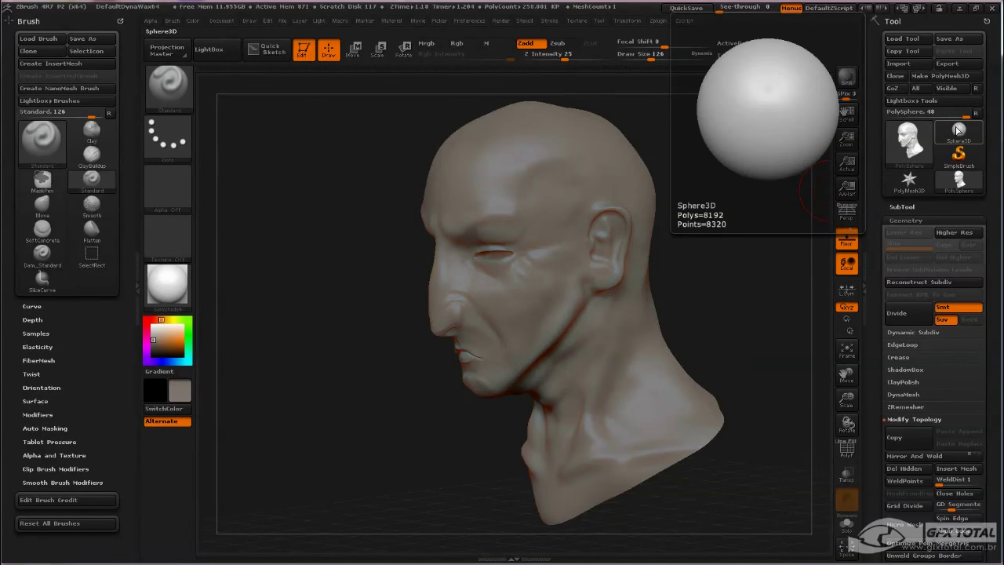
Load Sphere3D with PolyF on, set HDivide and VDivide to 10, and make it a PolyMesh3D
click(958, 131)
click(847, 450)
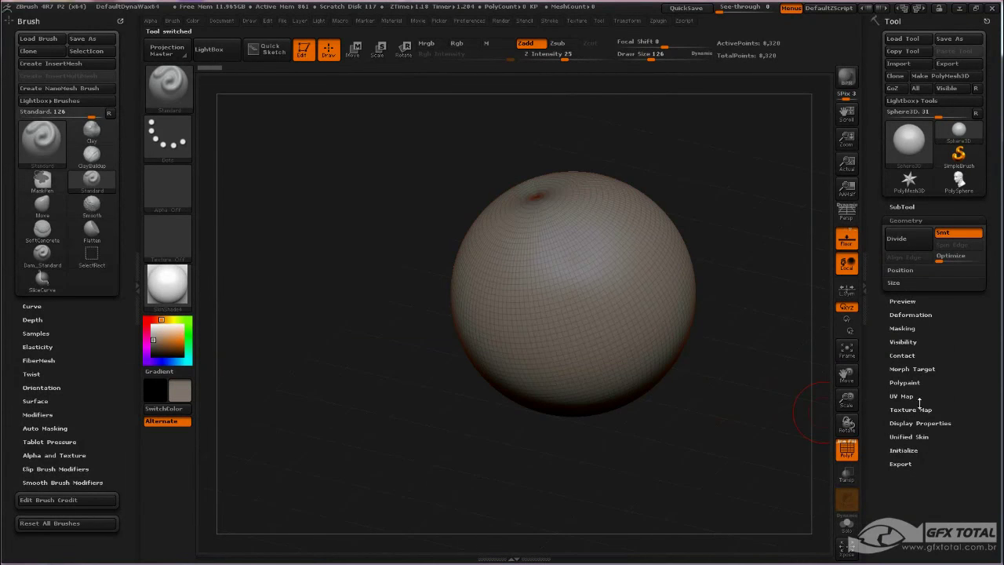
click(911, 450)
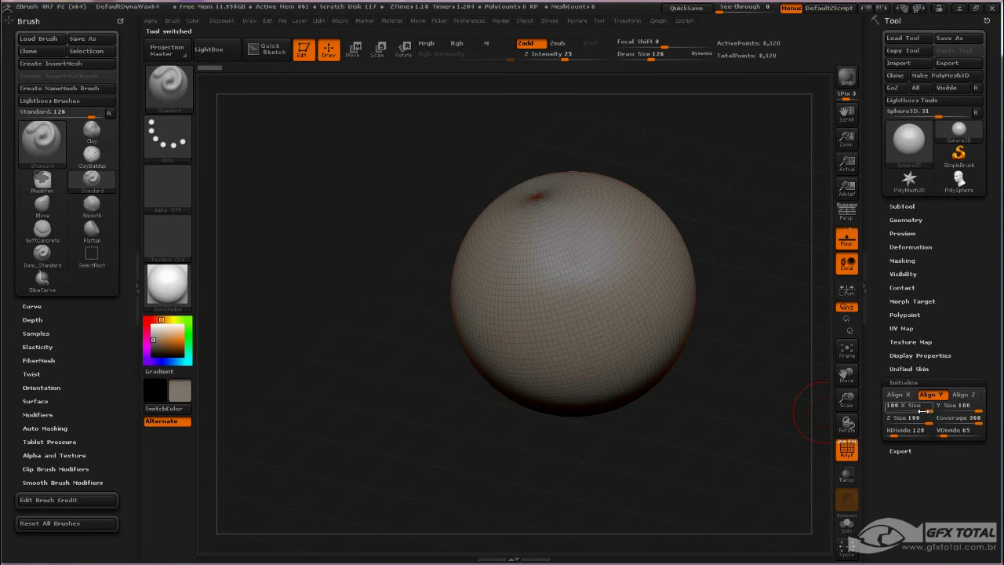
drag(890, 433, 892, 433)
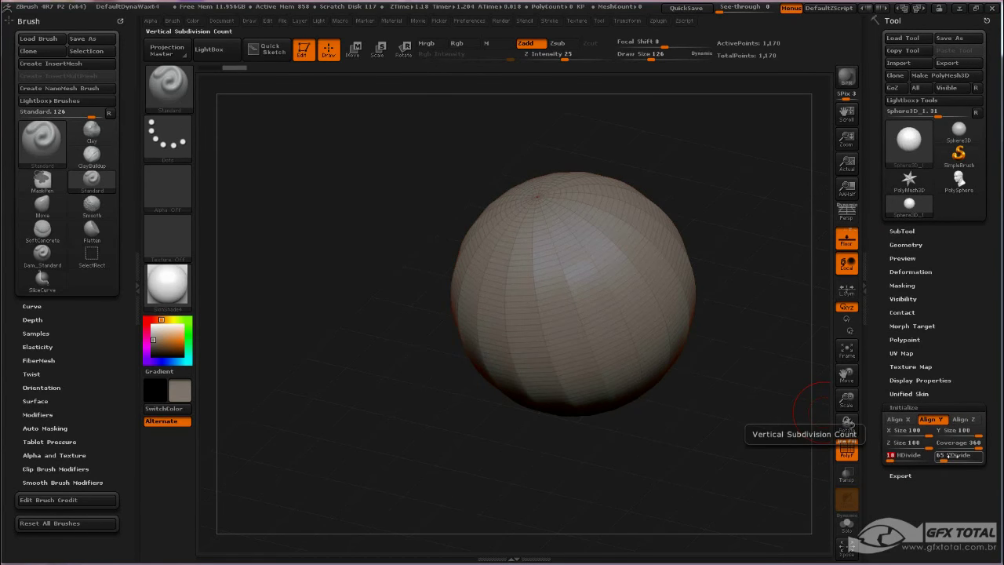
drag(946, 457, 941, 459)
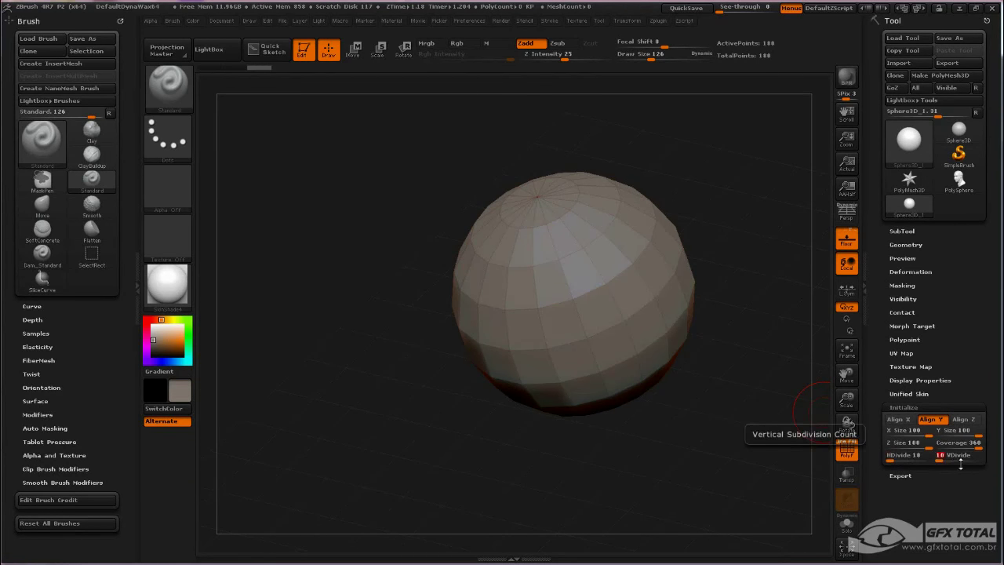
mouse_move(698, 381)
mouse_down()
mouse_move(708, 435)
mouse_move(730, 298)
mouse_up()
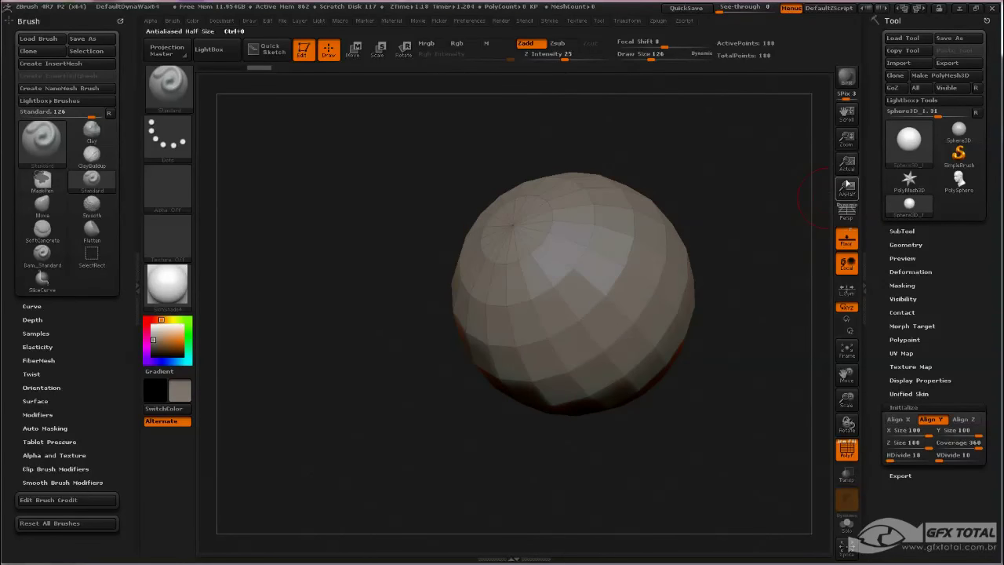
click(950, 75)
mouse_move(720, 176)
mouse_down()
mouse_move(737, 186)
mouse_move(741, 146)
mouse_move(765, 179)
mouse_move(414, 209)
mouse_move(559, 260)
mouse_move(702, 292)
mouse_up()
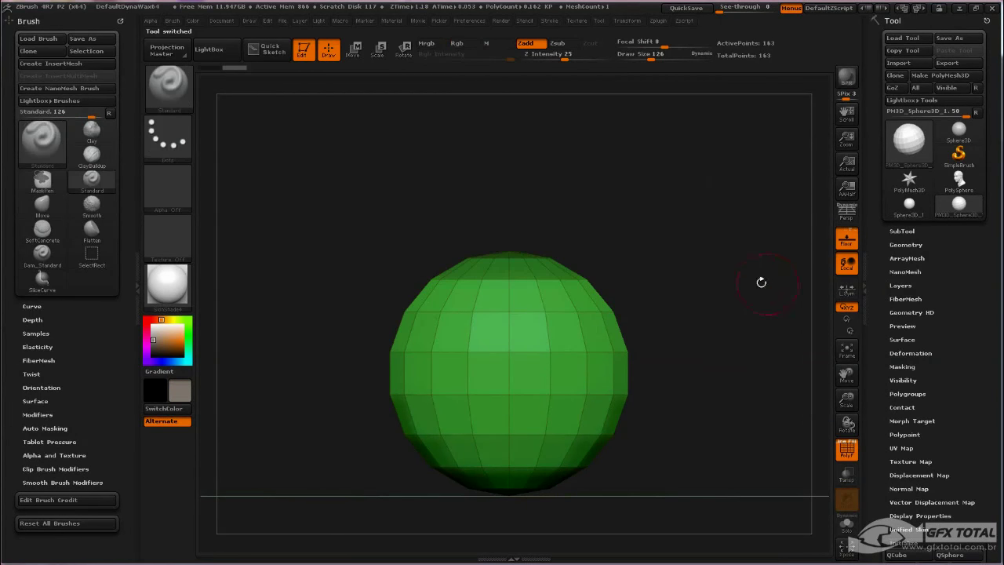
Mask all but the sphere's top cap and push the cap down into a bowl with Transpose Move
ctrl+click(717, 269)
click(356, 52)
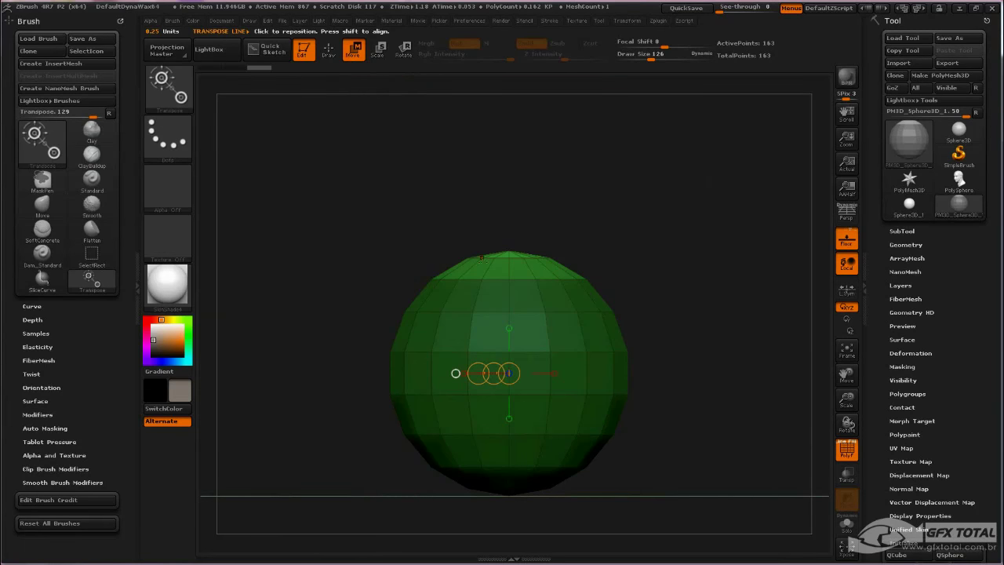
shift+drag(509, 251, 509, 145)
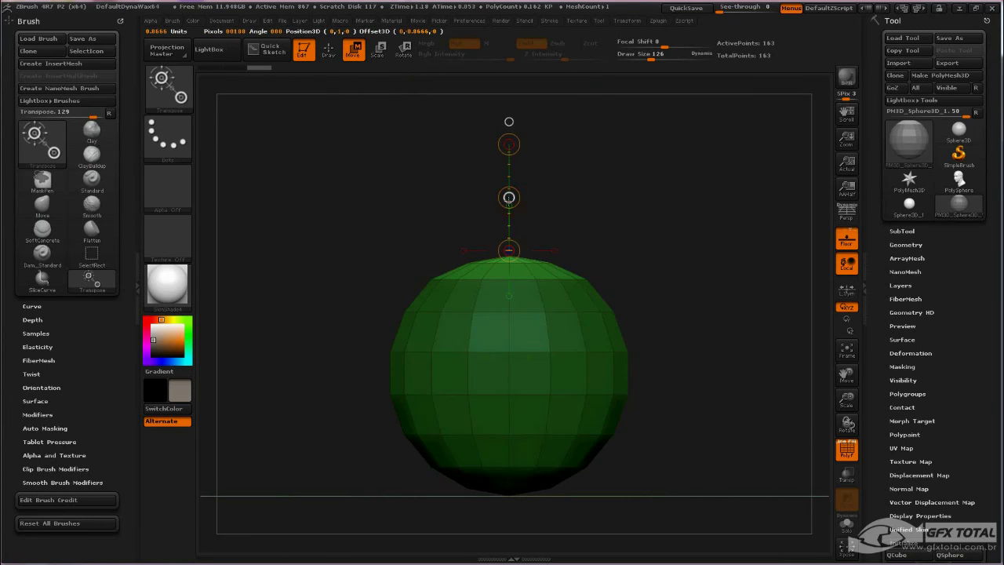
drag(509, 197, 509, 267)
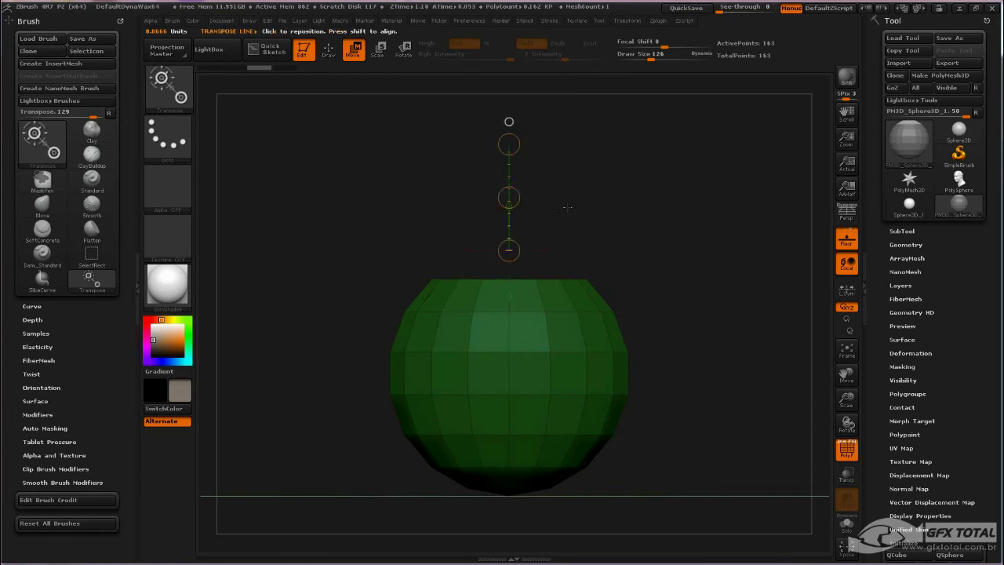
key(q)
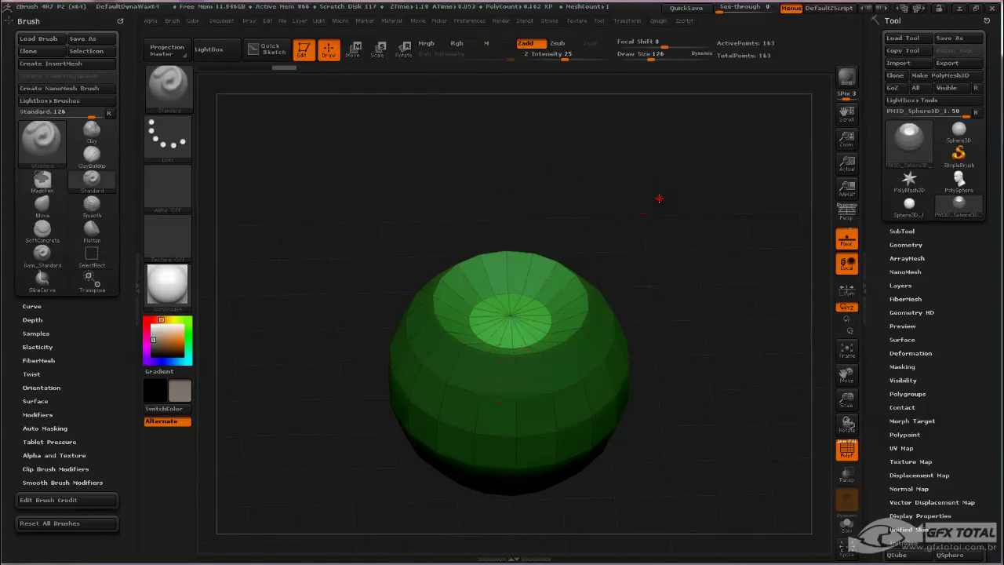
mouse_move(658, 197)
mouse_down()
mouse_move(684, 225)
mouse_move(690, 216)
mouse_up()
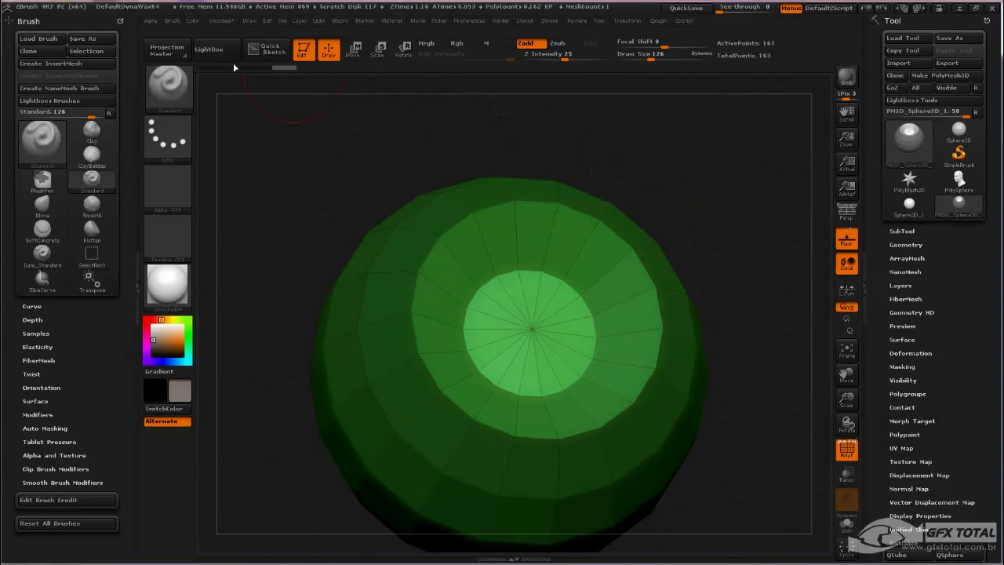
With the ZModeler brush, raise the bowl's centre polygon disc and bring up its polygon actions
click(175, 92)
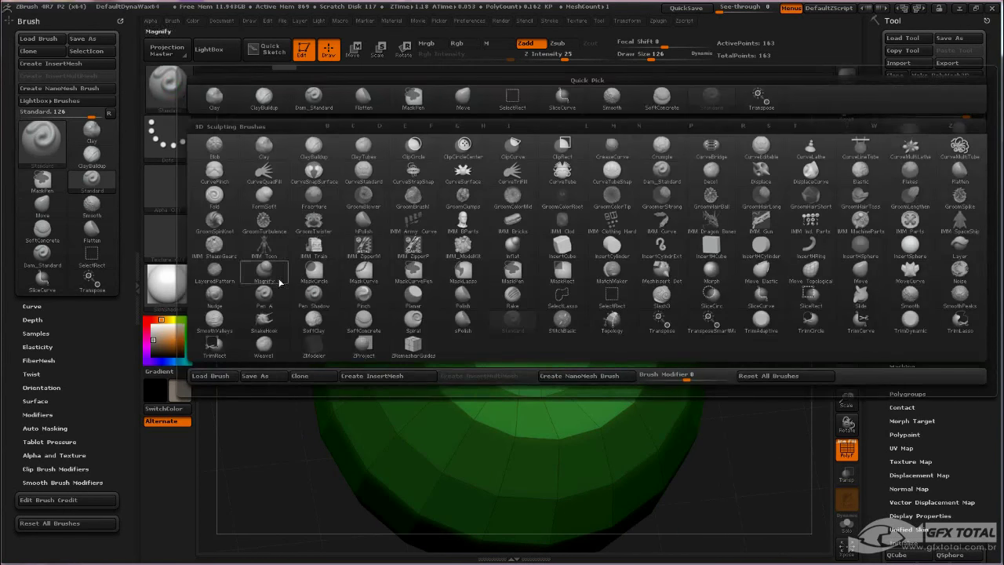
click(309, 326)
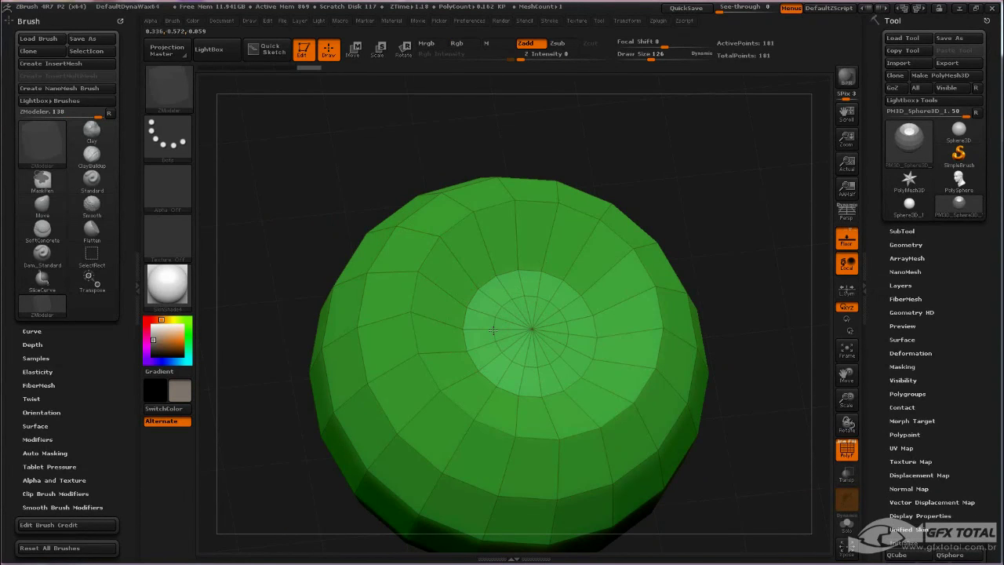
alt+drag(757, 222, 538, 313)
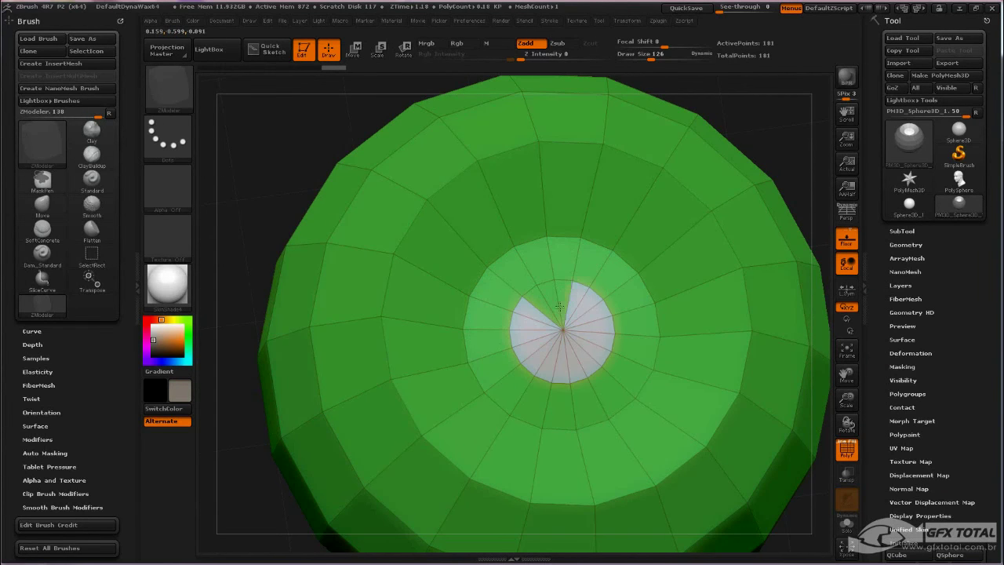
drag(768, 153, 674, 235)
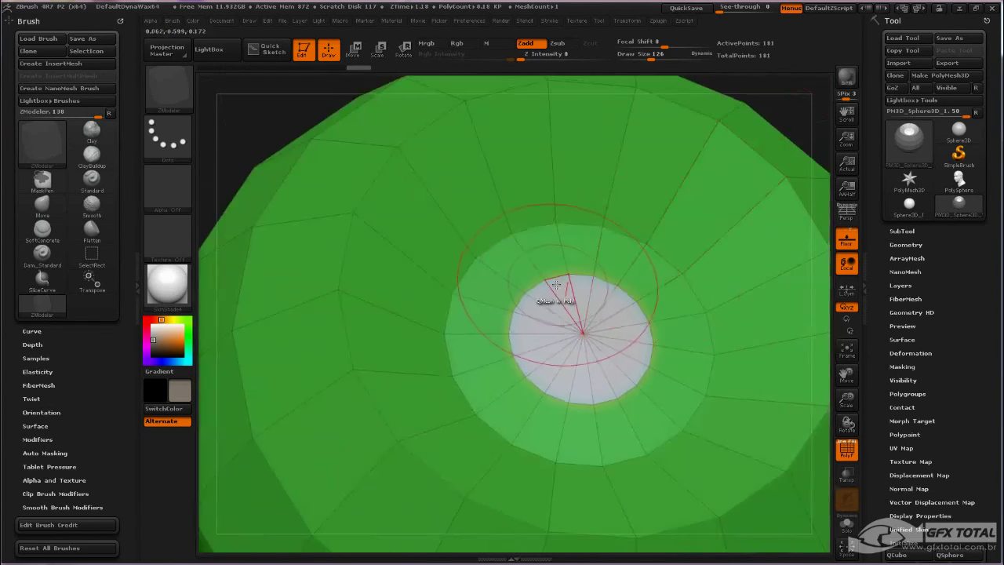
drag(583, 284, 586, 280)
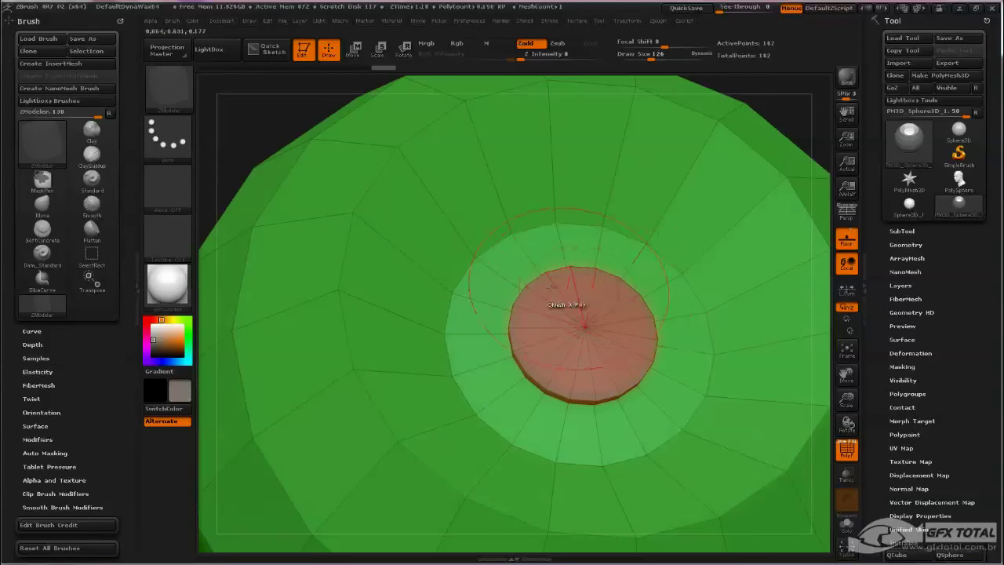
key(space)
click(584, 291)
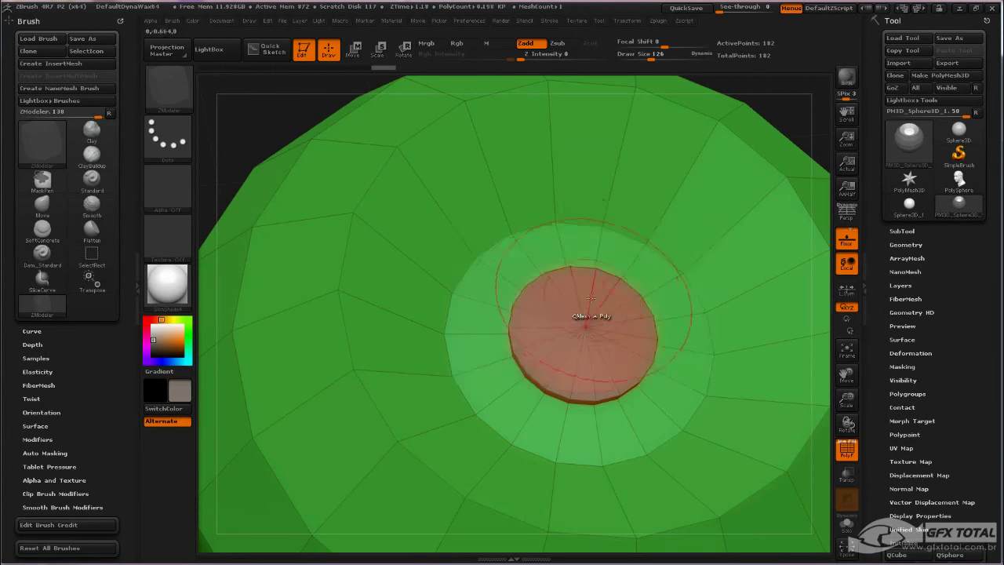
key(space)
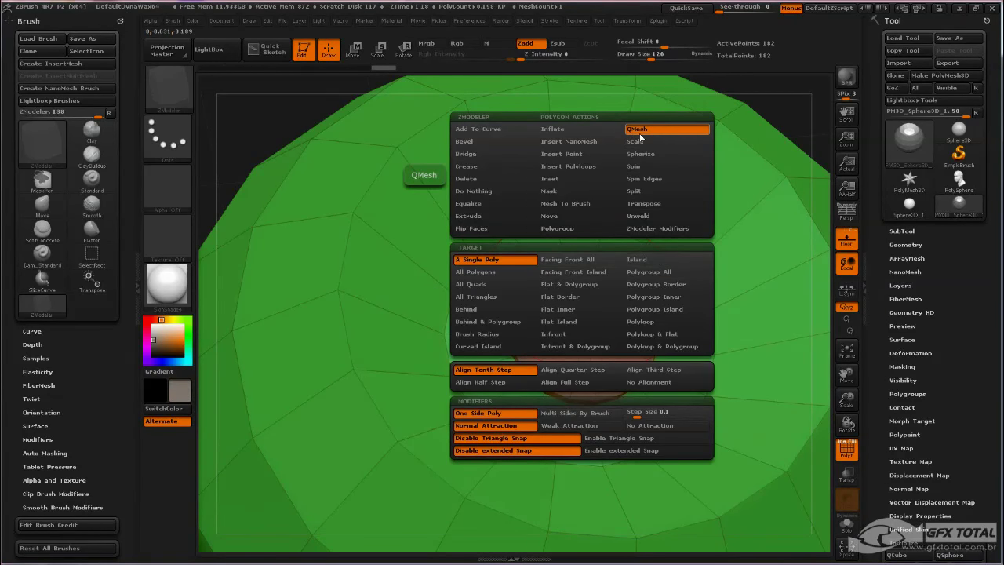
Apply QMesh to the centre disc and set the ZModeler edge action to Crease
click(650, 129)
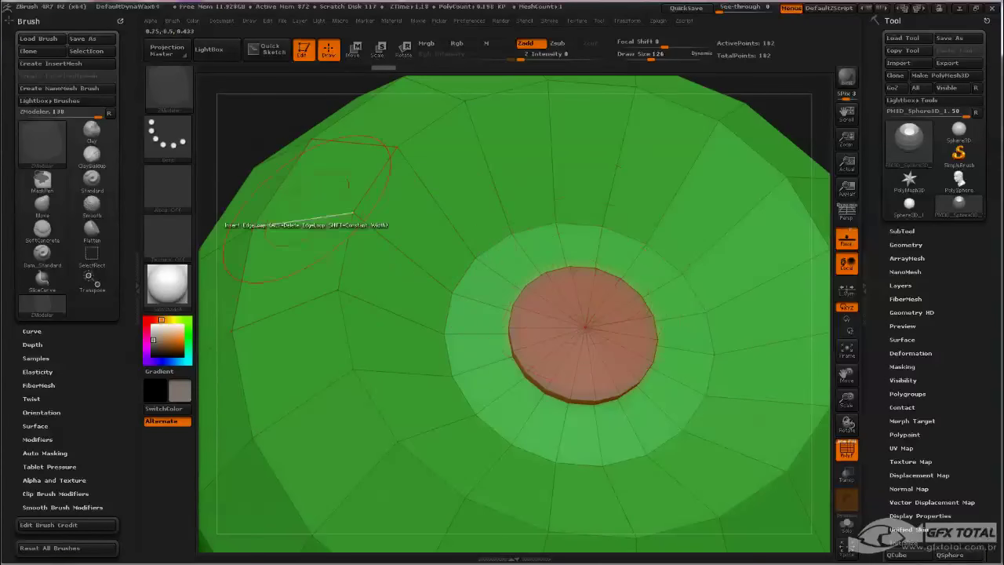
alt+drag(240, 134, 329, 208)
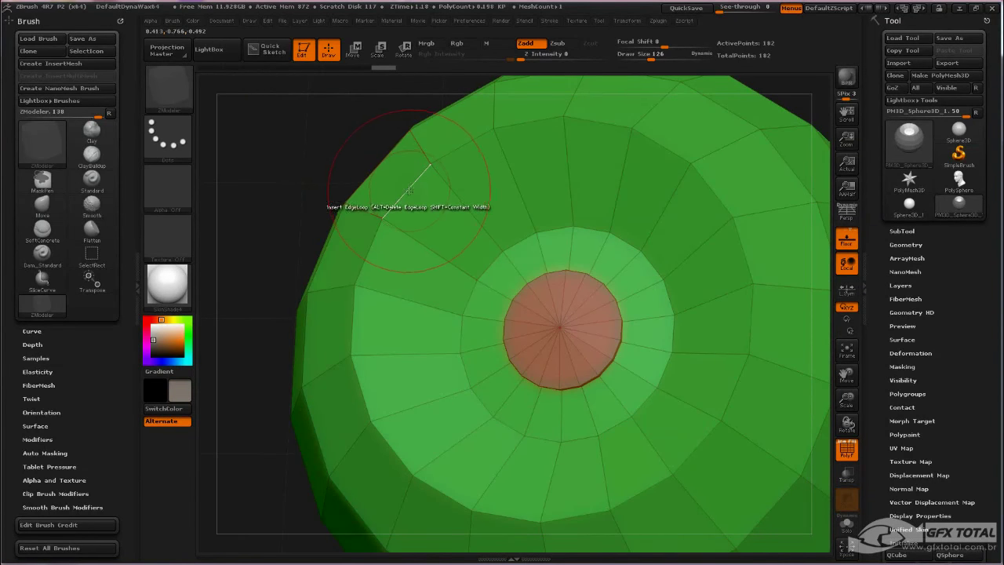
key(space)
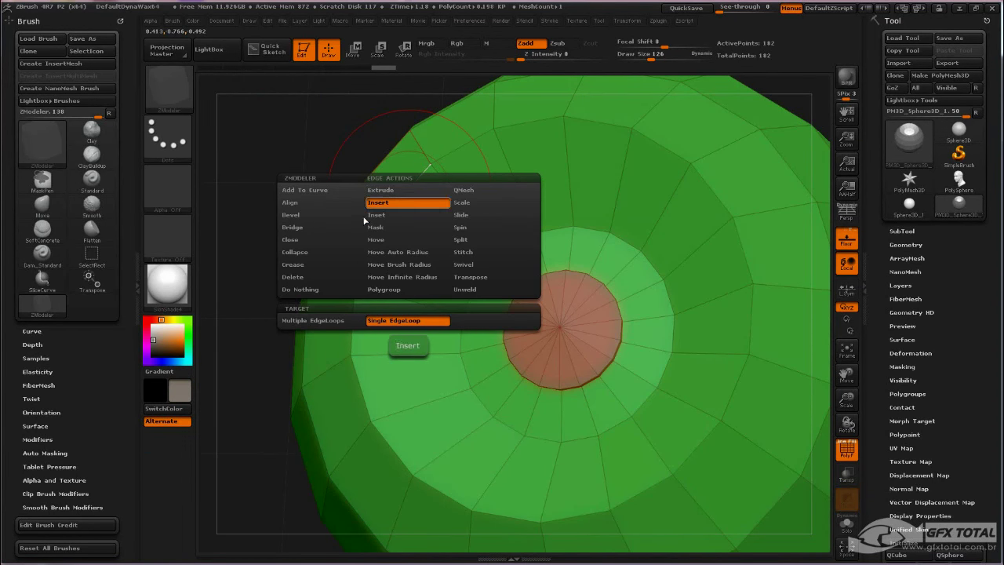
click(302, 264)
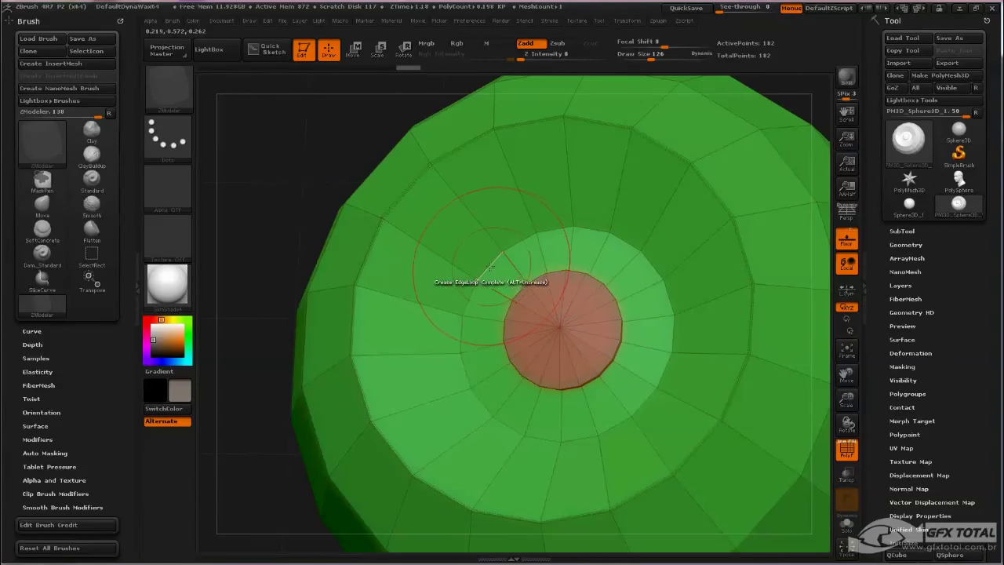
Insert two edge loops around the red cap
drag(306, 178, 310, 200)
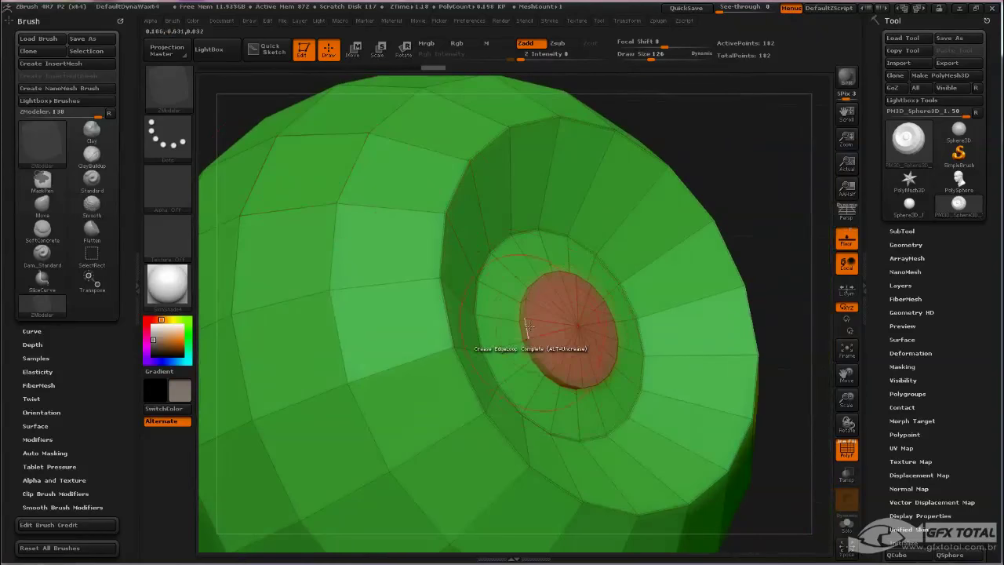
drag(746, 213, 572, 337)
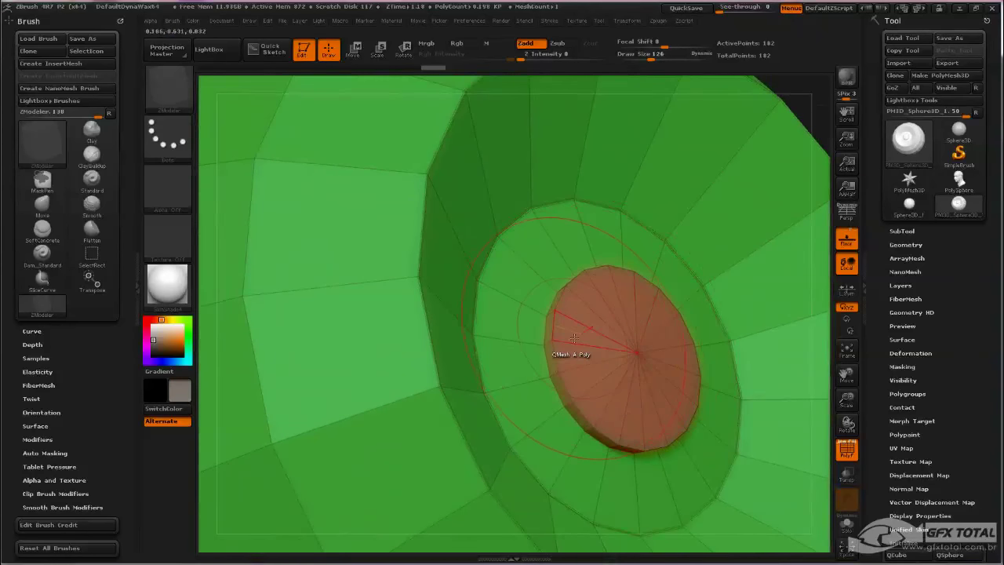
key(space)
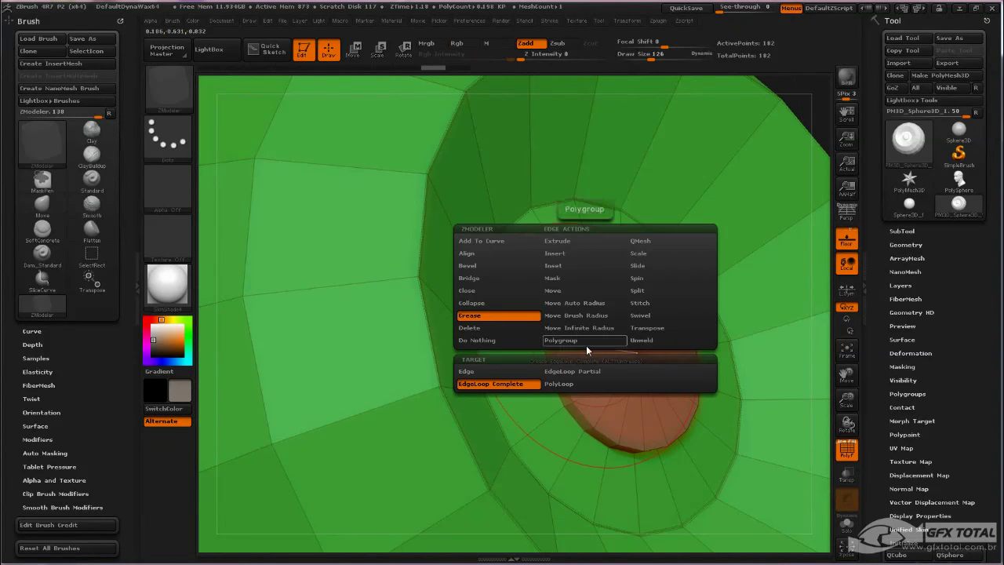
click(575, 272)
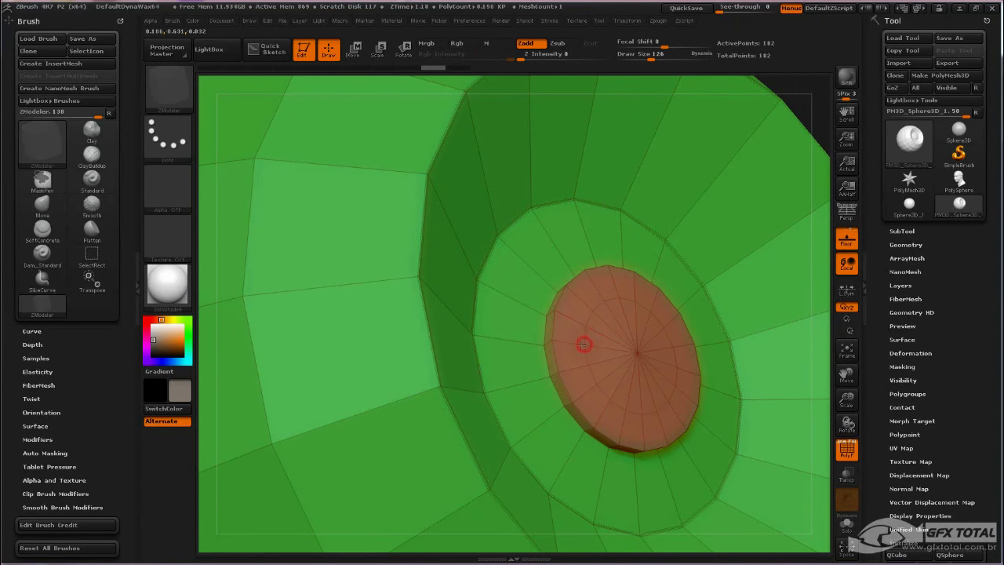
drag(563, 328, 501, 347)
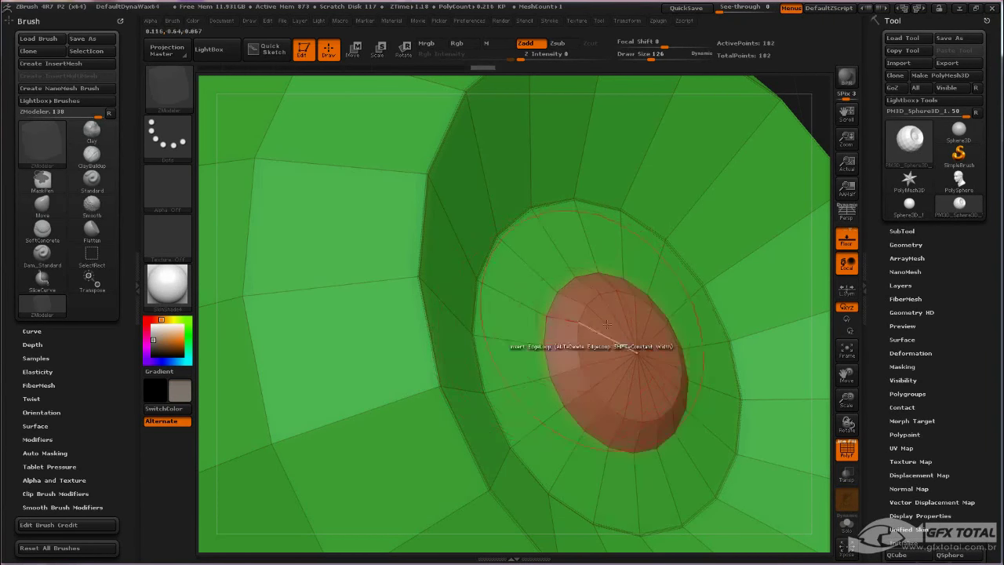
mouse_move(816, 126)
mouse_down()
mouse_move(818, 104)
mouse_move(471, 321)
mouse_up()
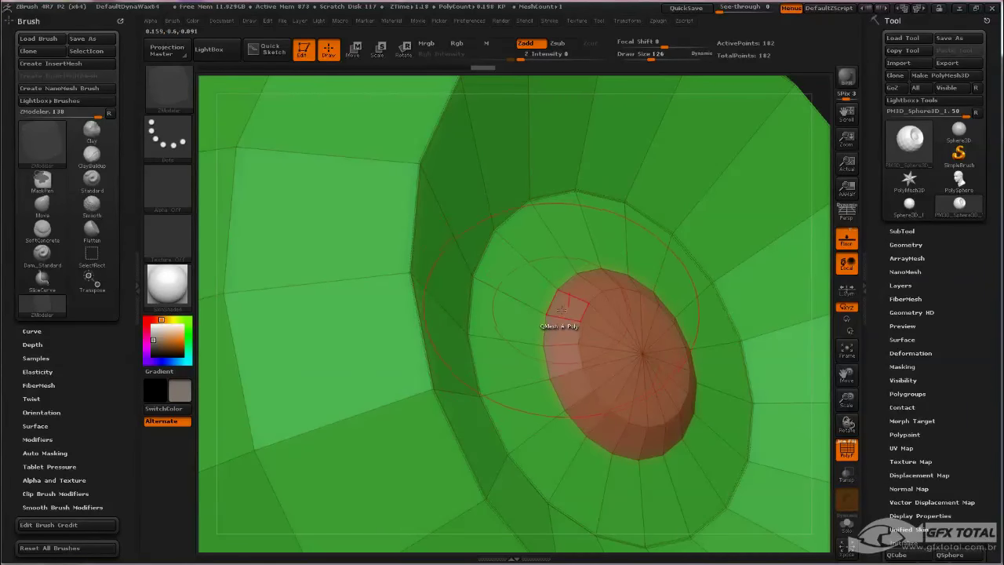
Return to the Crease edge action and turn off the PolyF polygroup colours
key(space)
click(453, 315)
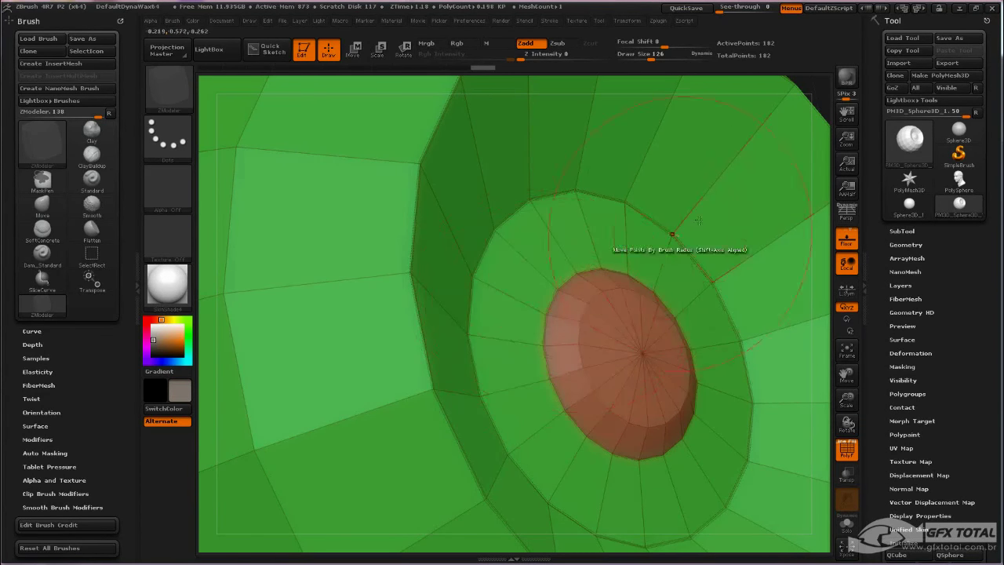
key(space)
mouse_move(810, 114)
alt+mouse_down()
mouse_move(753, 200)
mouse_move(774, 233)
alt+mouse_up()
click(847, 449)
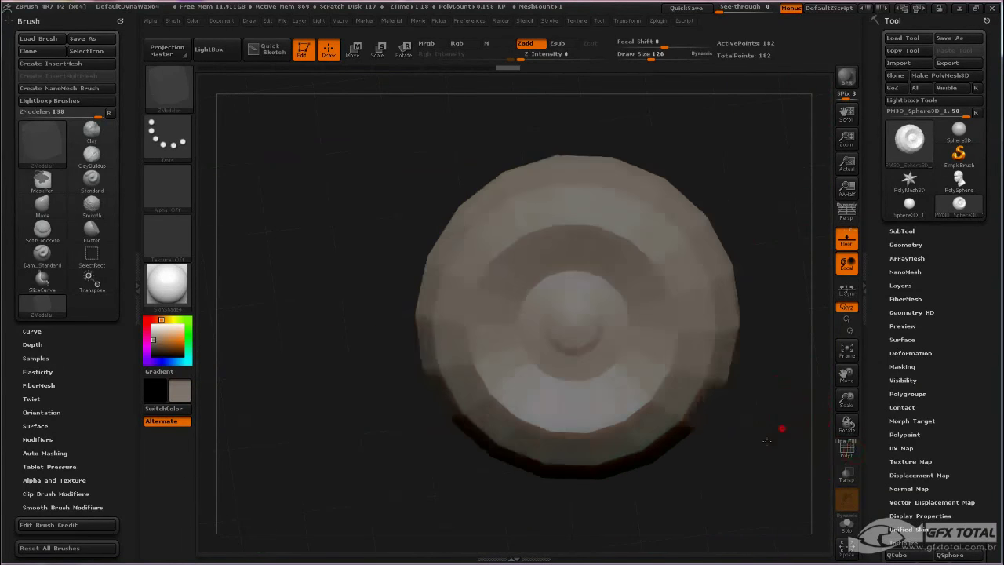
Divide the eyeball sphere twice in Geometry, reaching 12,898 points
mouse_move(779, 426)
mouse_down()
mouse_move(774, 500)
mouse_move(787, 474)
mouse_up()
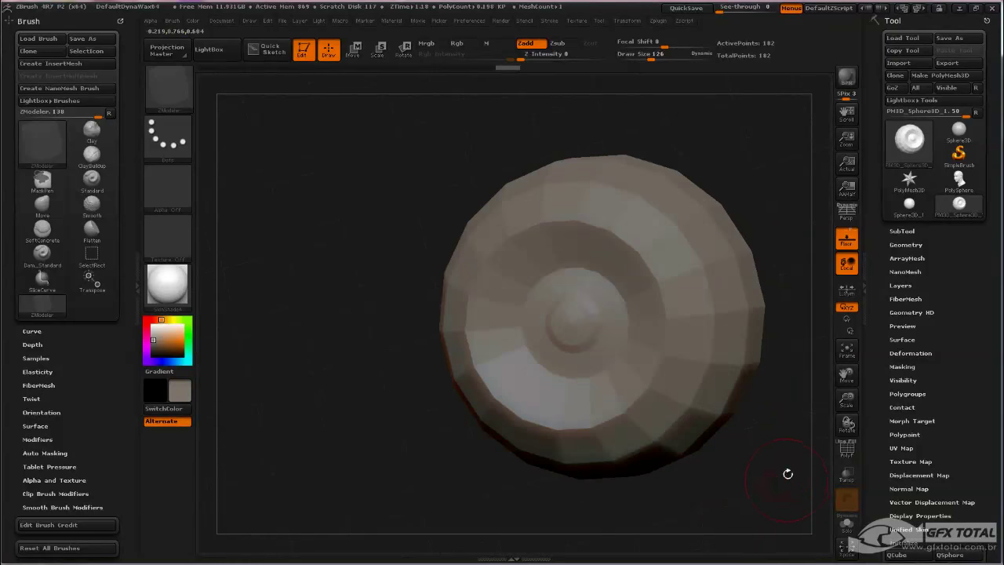
click(906, 245)
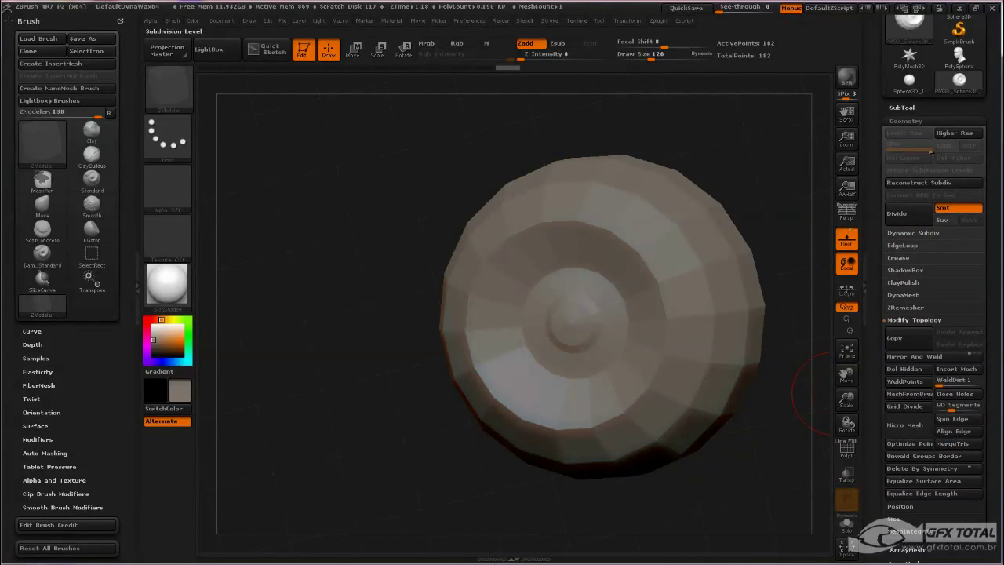
click(911, 220)
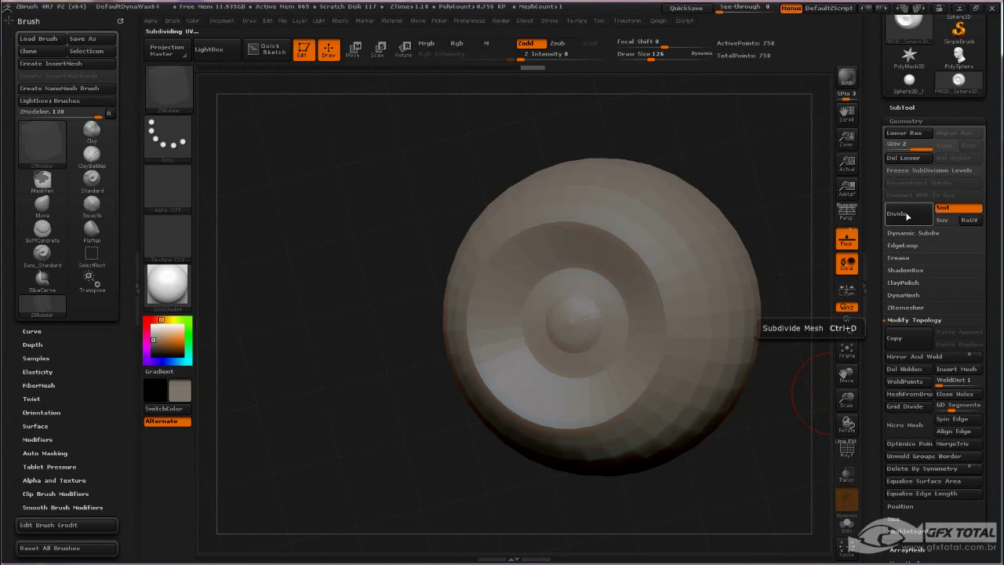
click(907, 216)
Smooth the cavity rim all around, then bring the bald head bust back
drag(768, 150, 739, 197)
shift+drag(553, 287, 522, 340)
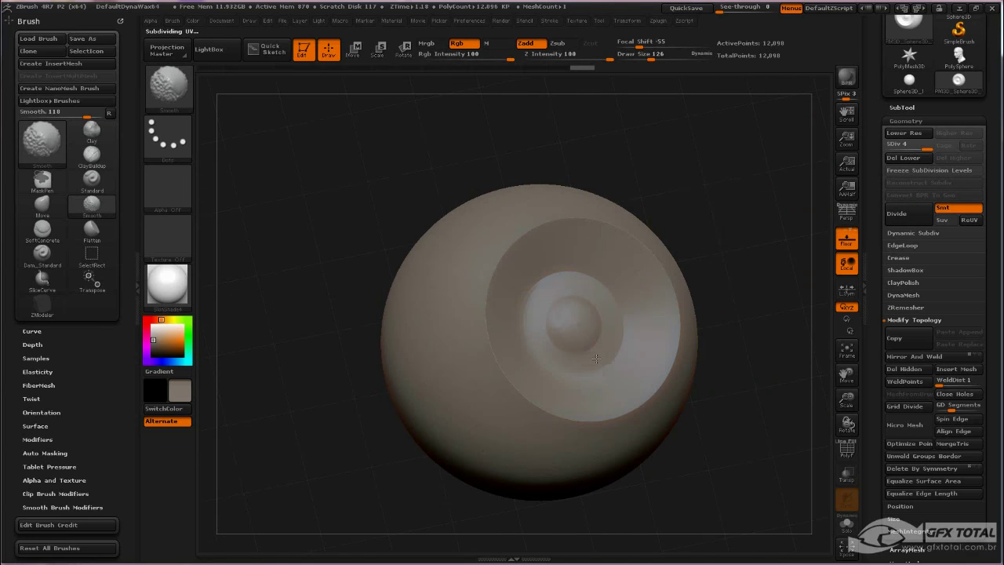
mouse_move(745, 220)
mouse_down()
mouse_move(812, 226)
mouse_move(753, 233)
mouse_move(752, 223)
mouse_up()
shift+drag(549, 238, 513, 272)
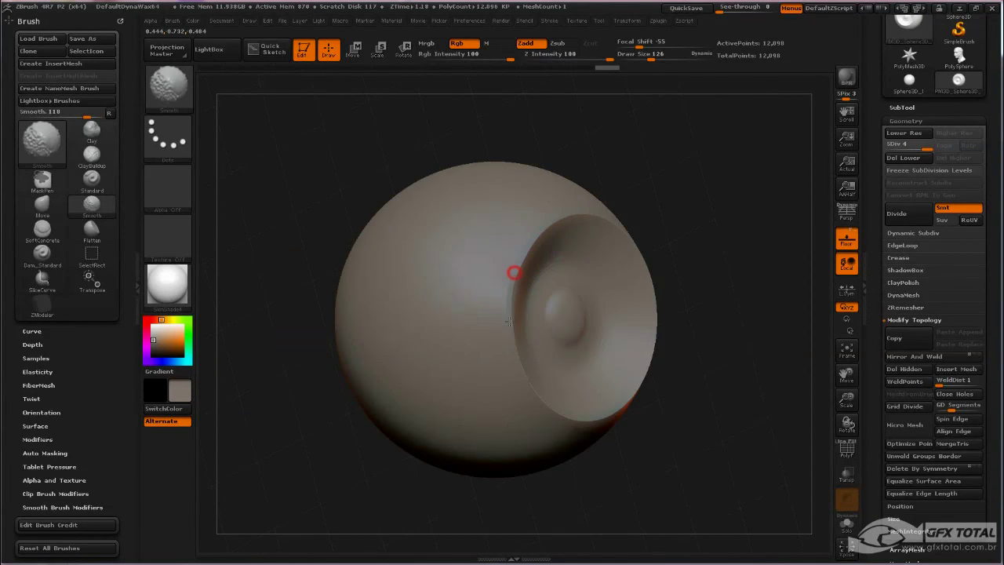
shift+drag(568, 407, 650, 330)
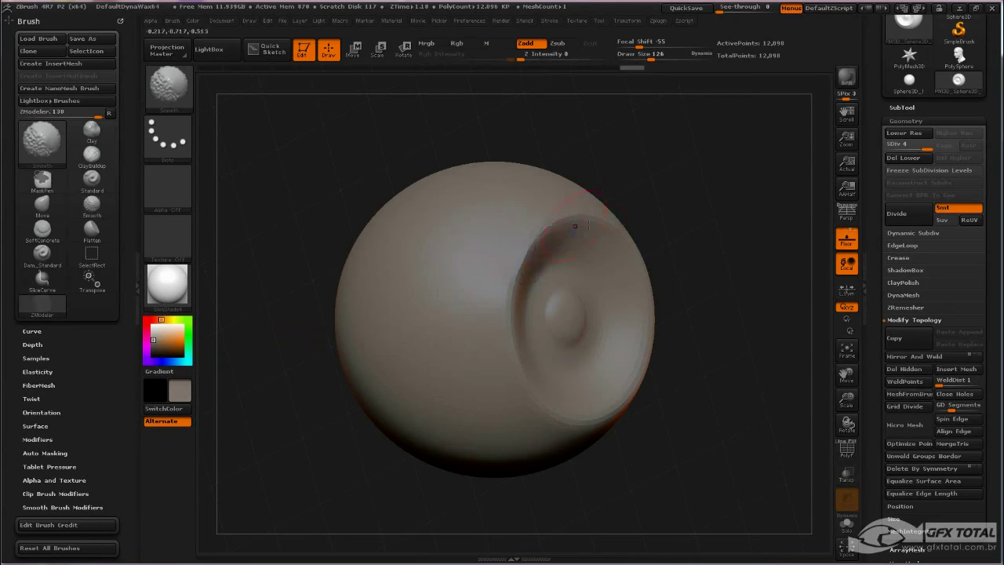
drag(743, 217, 790, 167)
click(958, 57)
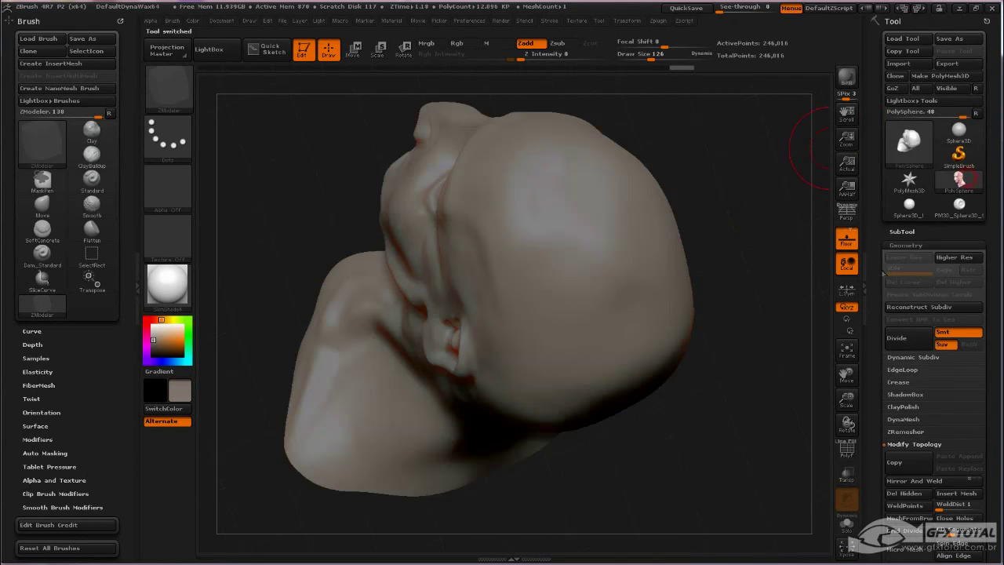
Insert PM3D_Sphere3D_1 as a second subtool of the head and select it
mouse_move(745, 347)
mouse_down()
mouse_move(755, 371)
mouse_move(708, 362)
mouse_up()
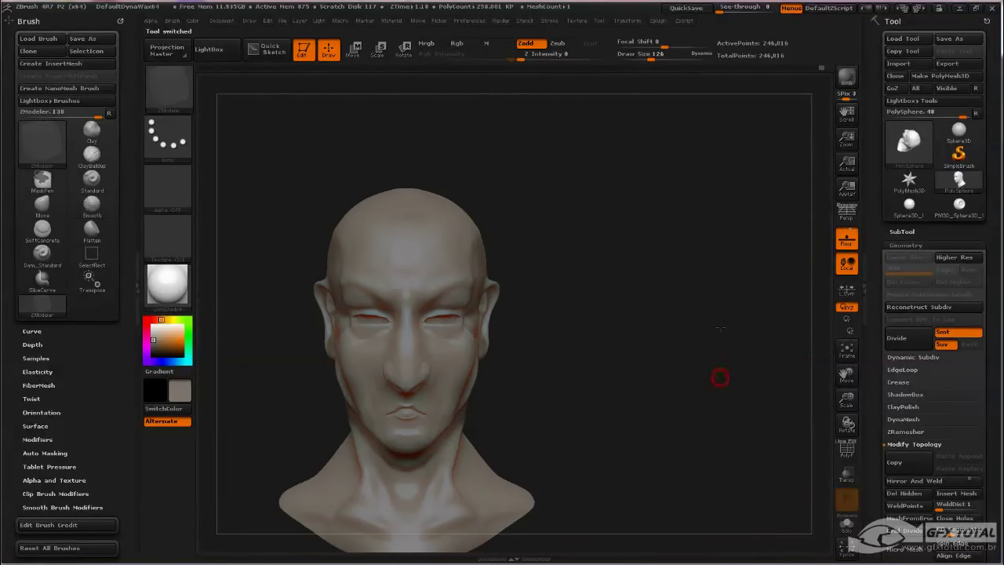
click(902, 232)
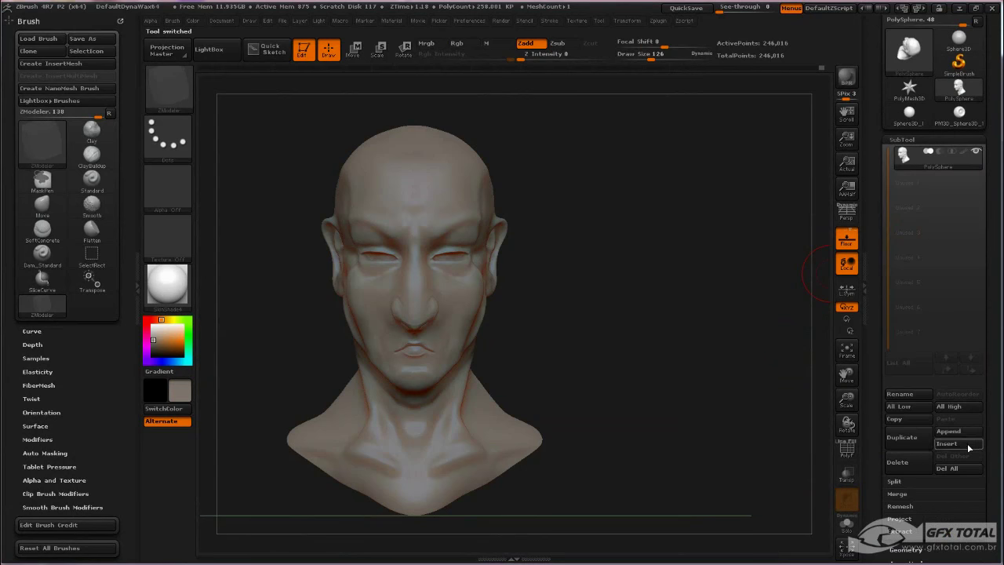
click(956, 445)
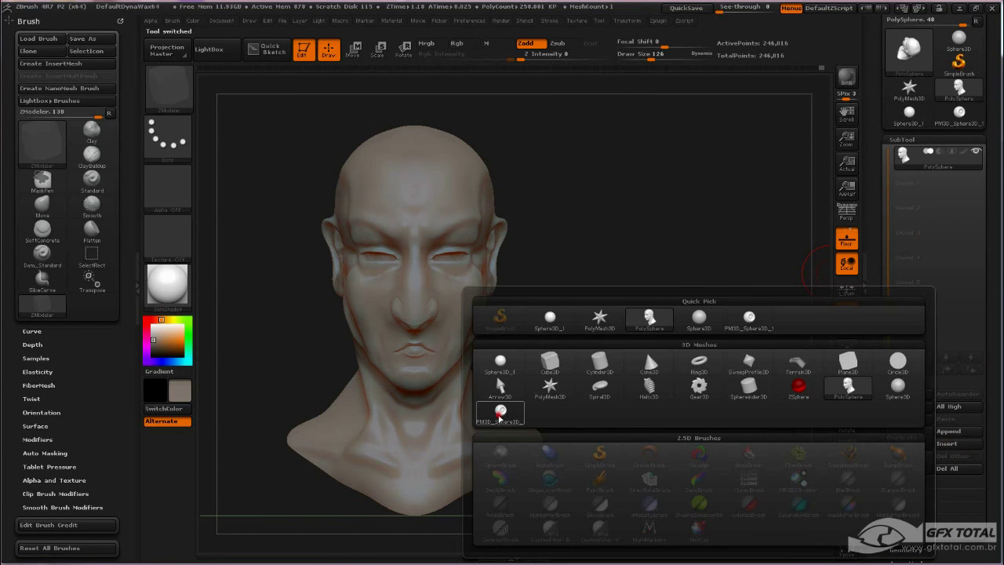
click(500, 410)
mouse_move(714, 372)
mouse_down()
mouse_move(649, 344)
mouse_move(785, 311)
mouse_up()
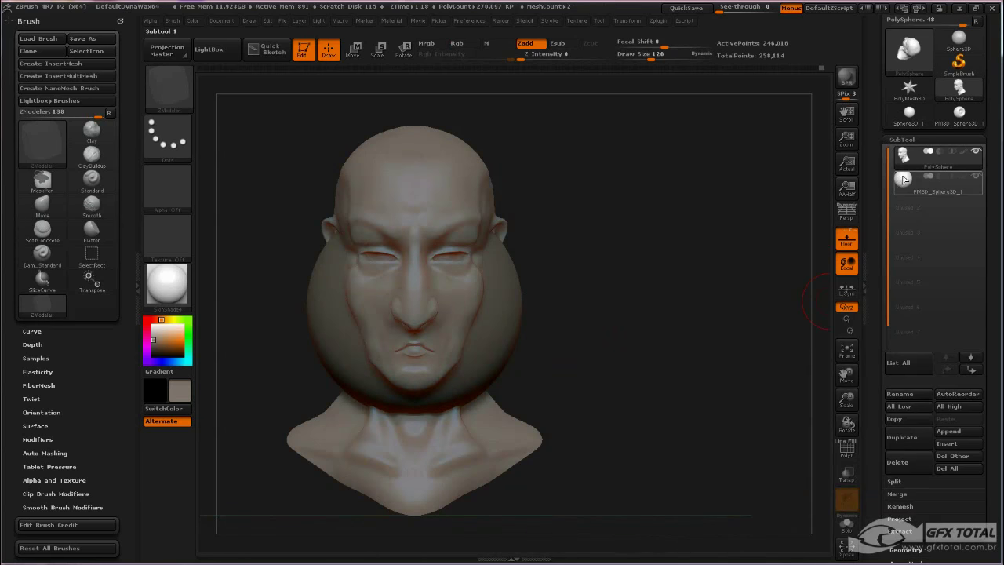
click(903, 179)
Reposition the sphere around the head with Transpose Move strokes
key(w)
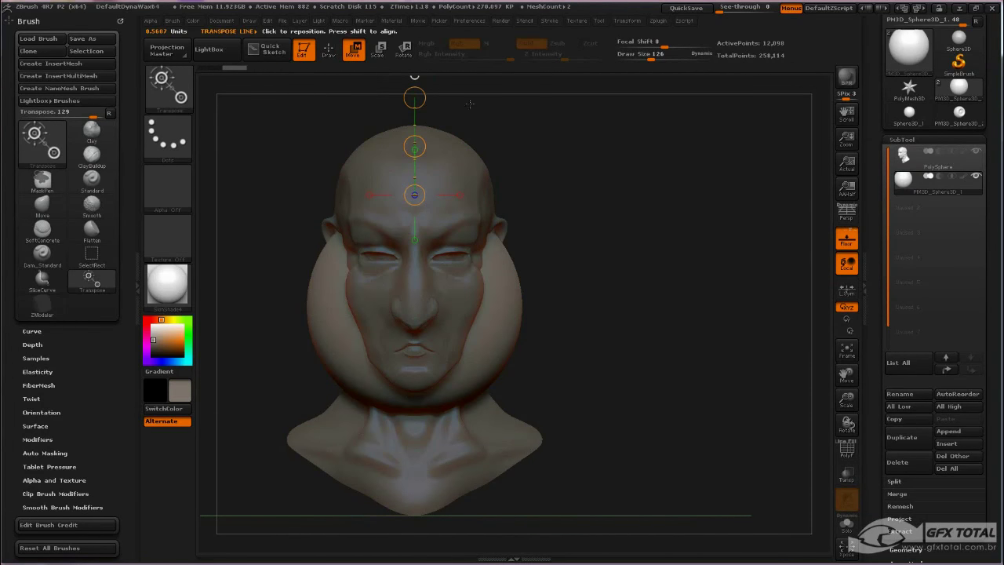
drag(403, 168, 403, 287)
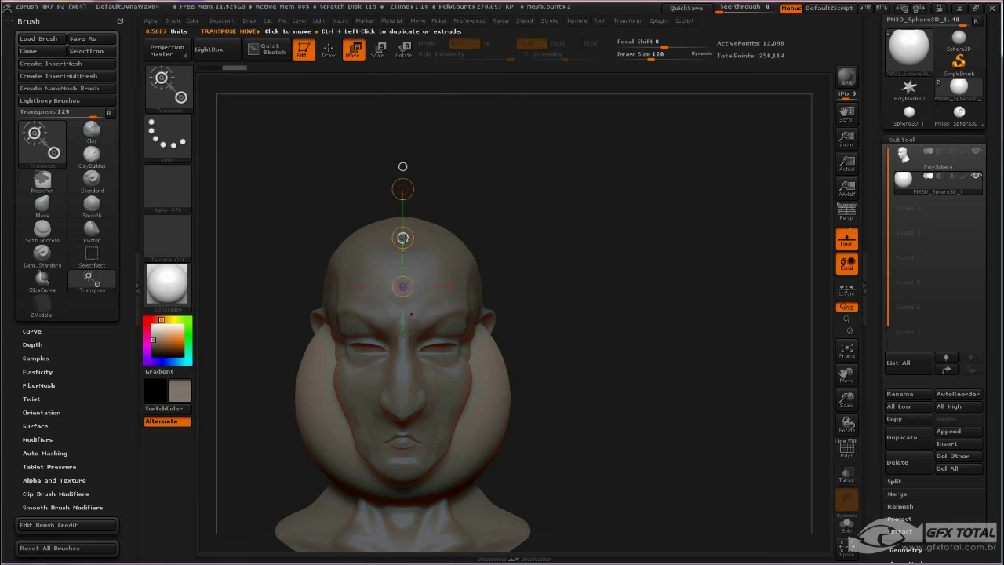
mouse_move(403, 234)
mouse_down()
mouse_move(405, 92)
mouse_move(533, 175)
mouse_move(431, 130)
mouse_up()
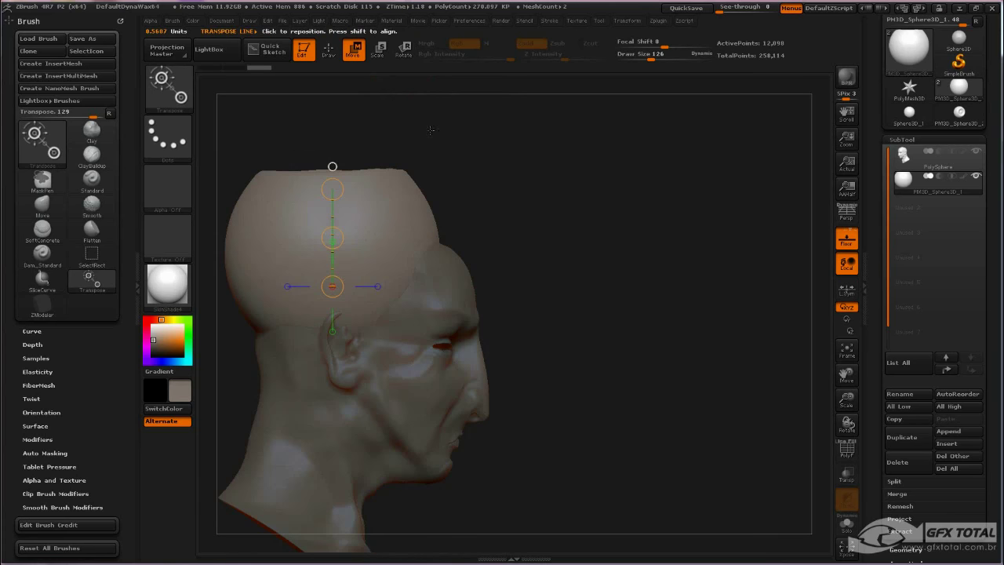
drag(331, 210, 432, 225)
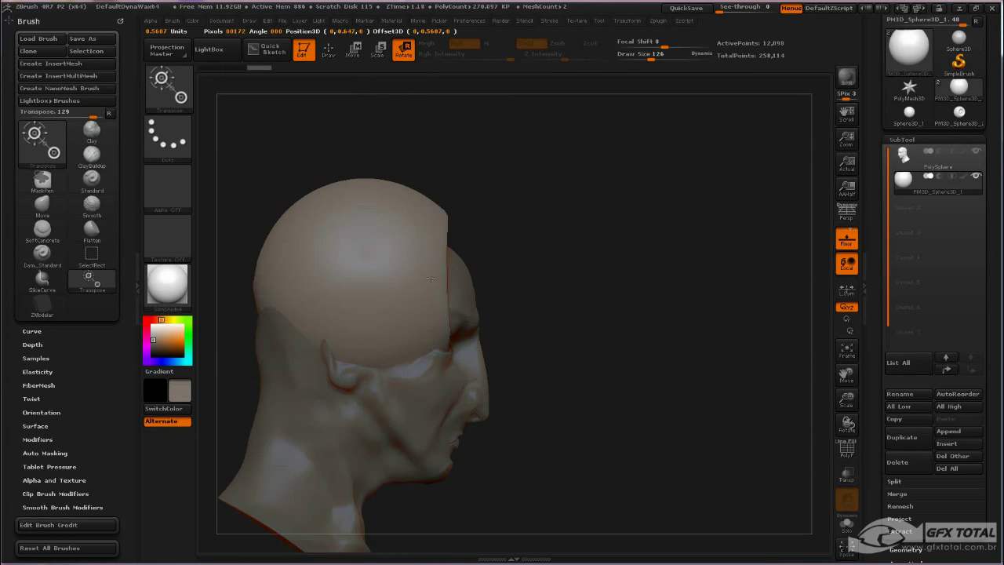
click(357, 56)
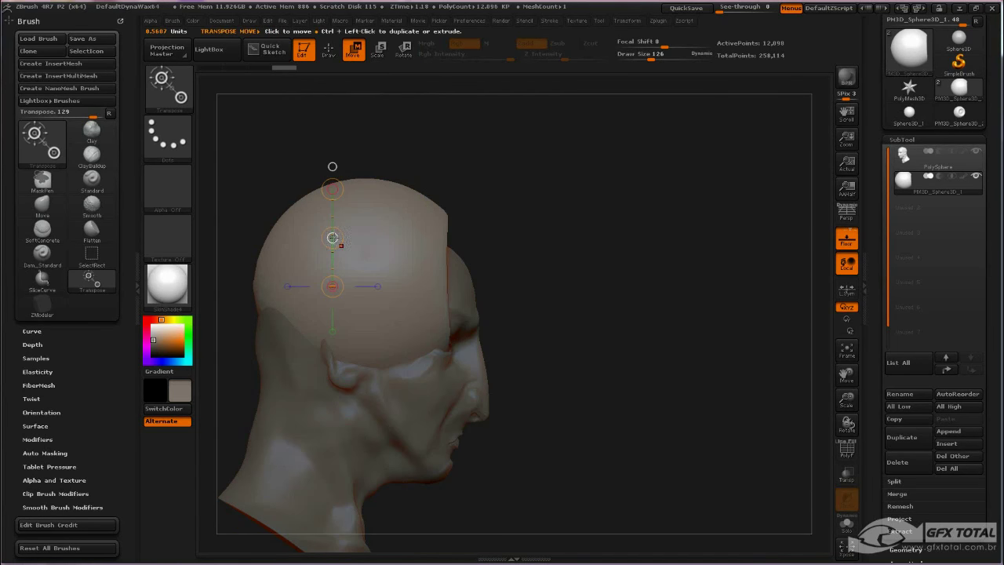
mouse_move(333, 237)
mouse_down()
mouse_move(540, 174)
mouse_move(514, 106)
mouse_up()
drag(502, 345, 623, 340)
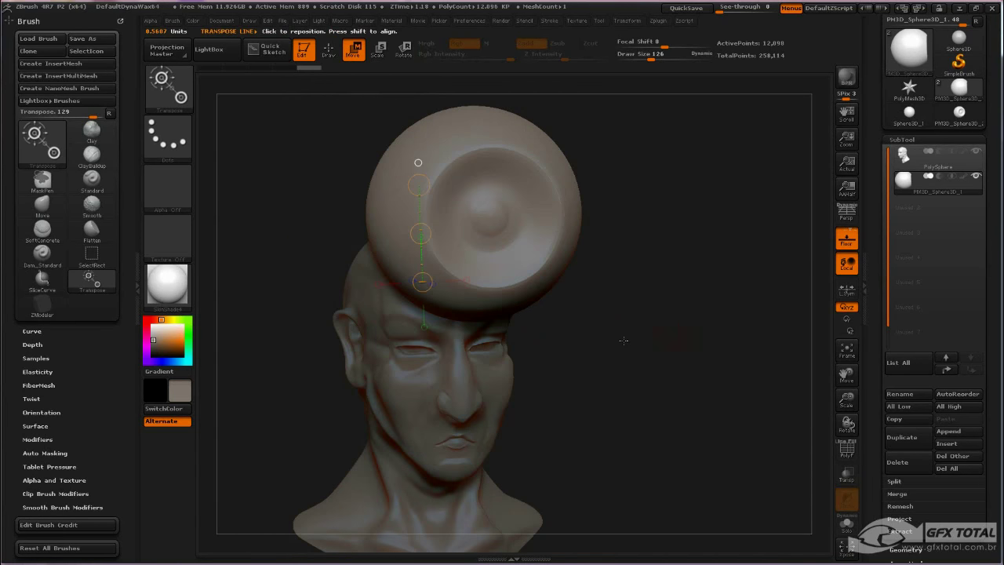
scroll(873, 304, down, 5)
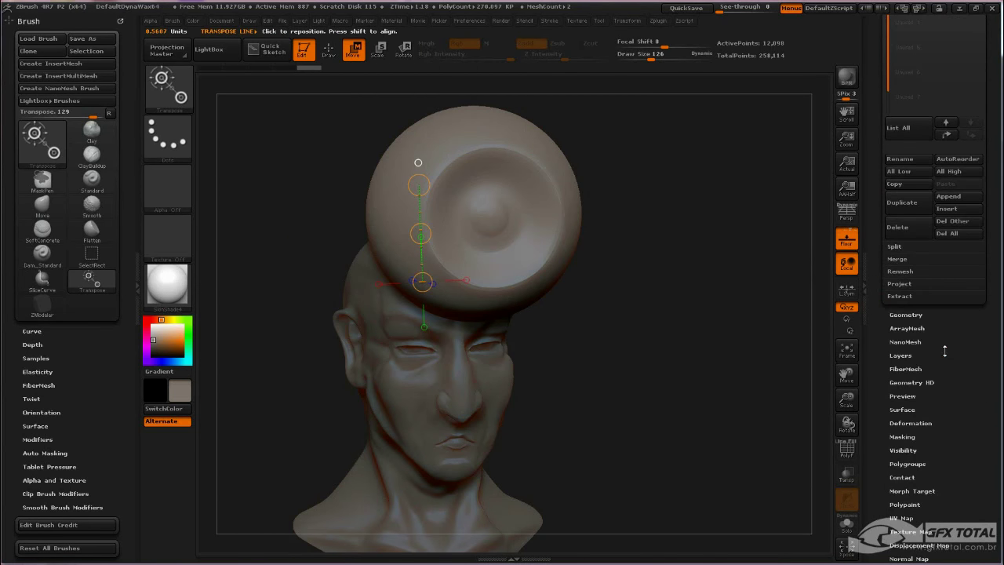
Shrink the sphere to eyeball size with Deformation Size (-75), undoing a stray move
click(939, 347)
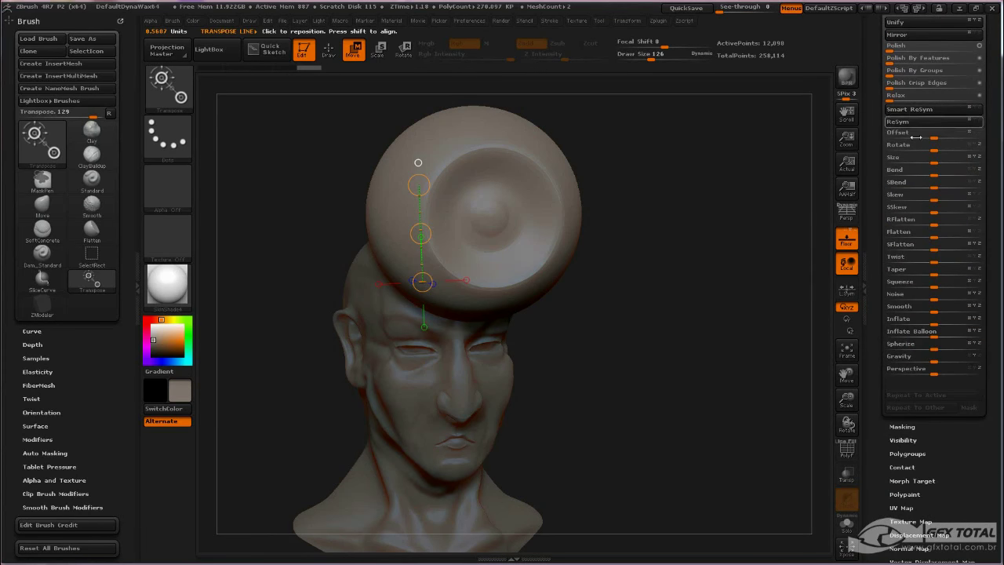
mouse_move(931, 161)
mouse_down()
mouse_move(914, 162)
mouse_move(927, 162)
mouse_up()
drag(625, 220, 372, 237)
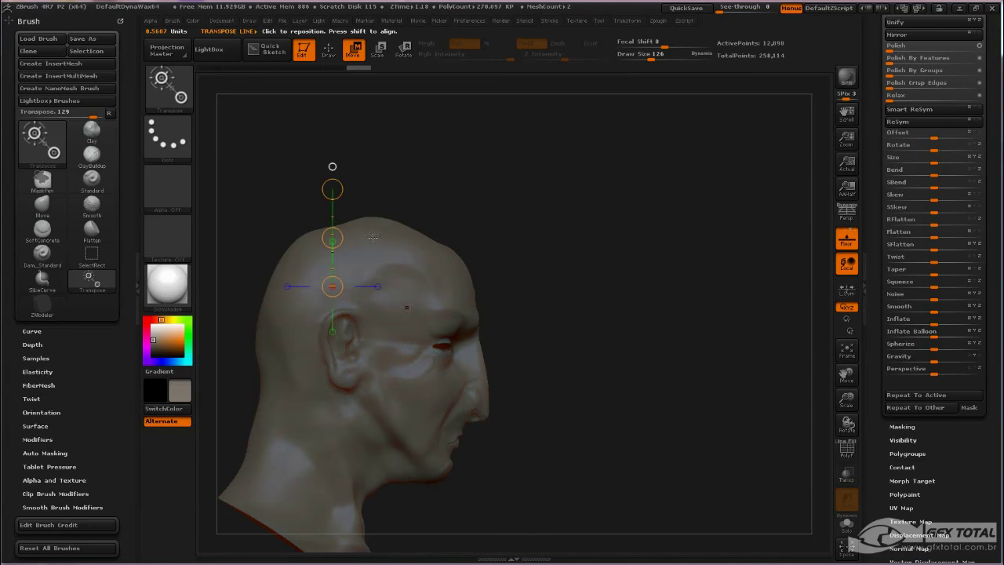
click(378, 286)
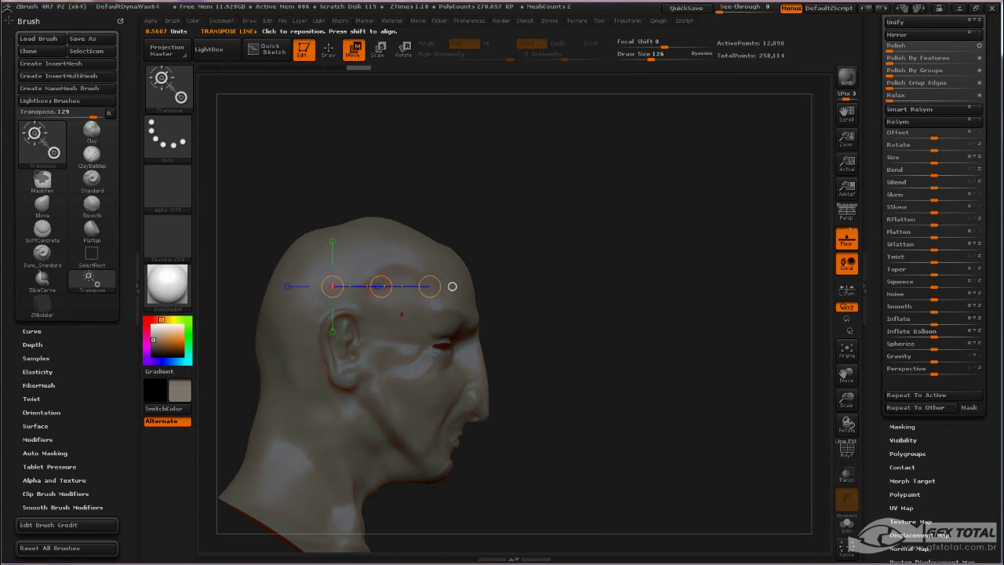
drag(381, 287, 569, 297)
key(ctrl+z)
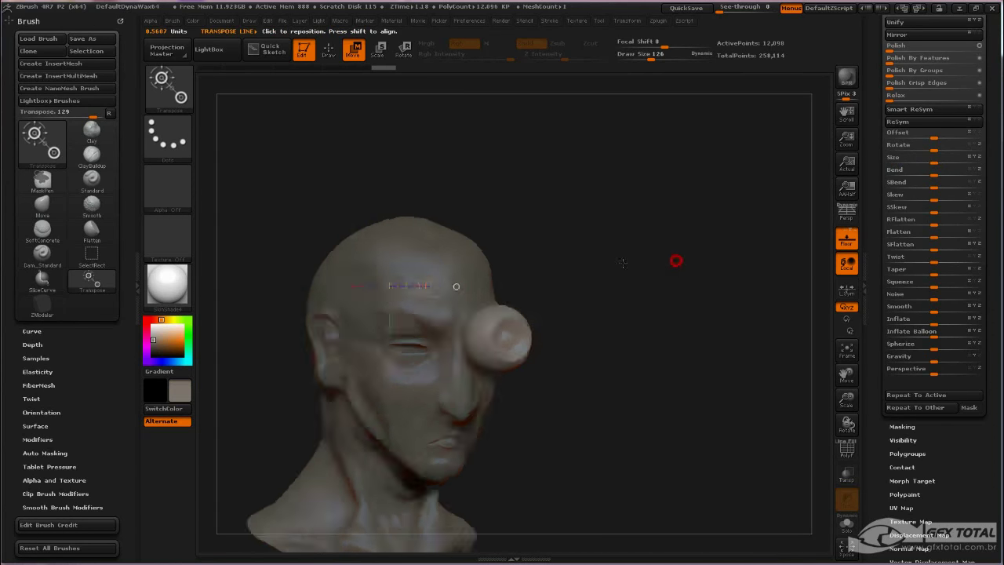
drag(932, 159, 899, 162)
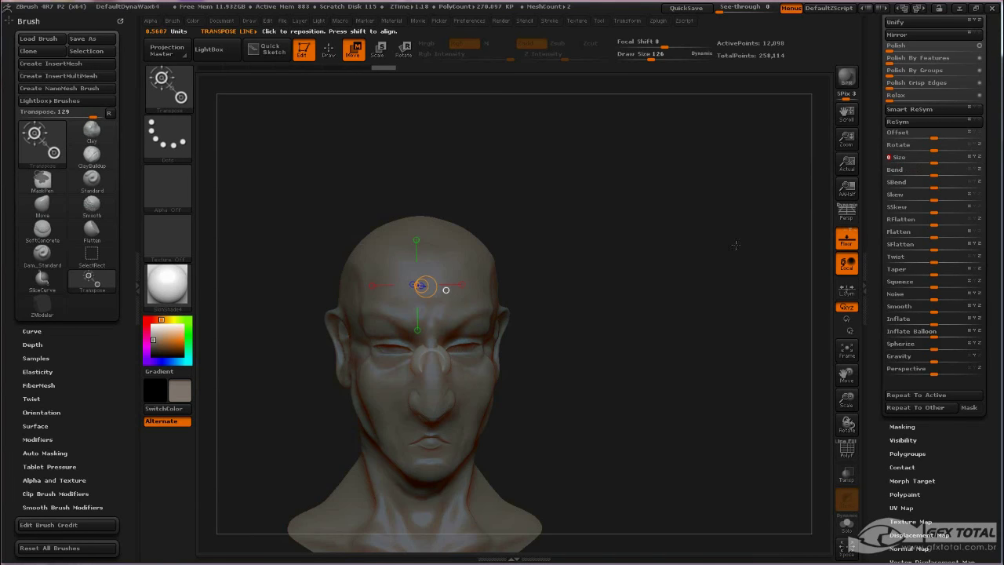
Move the eyeball sphere over the right eye and push it back into the socket
ctrl+right_drag(639, 298, 436, 219)
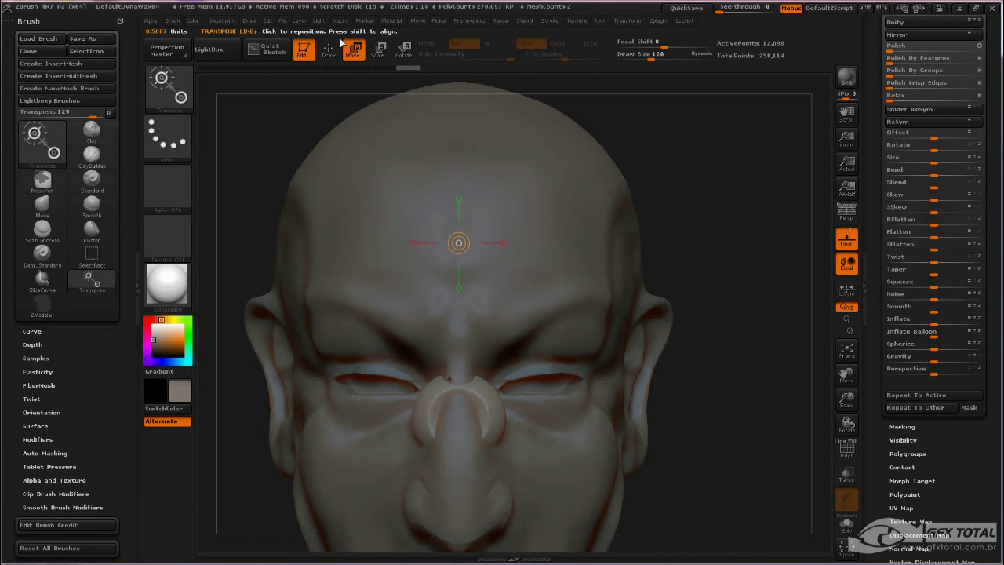
mouse_move(503, 242)
mouse_down()
mouse_move(706, 242)
mouse_move(491, 209)
mouse_up()
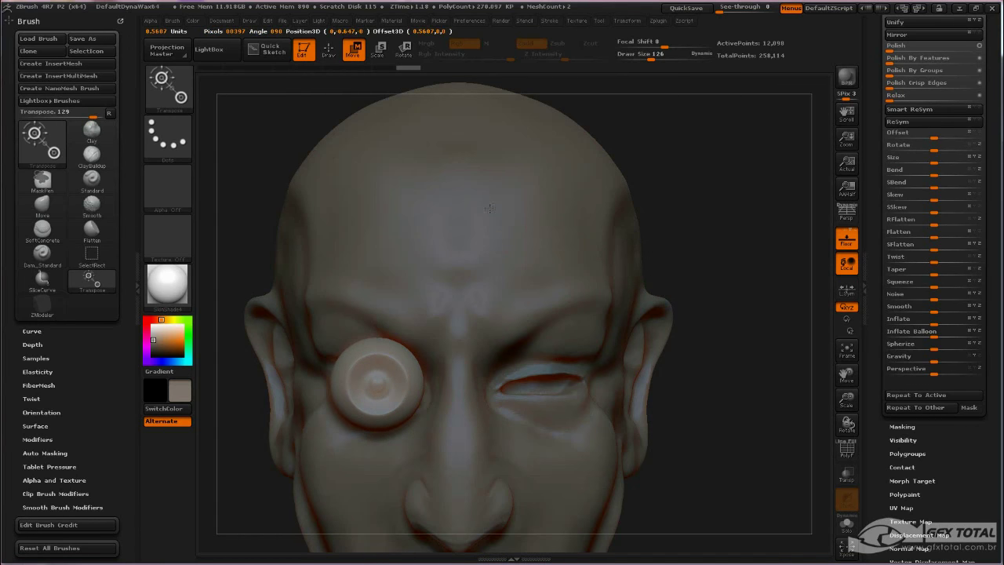
drag(234, 202, 386, 226)
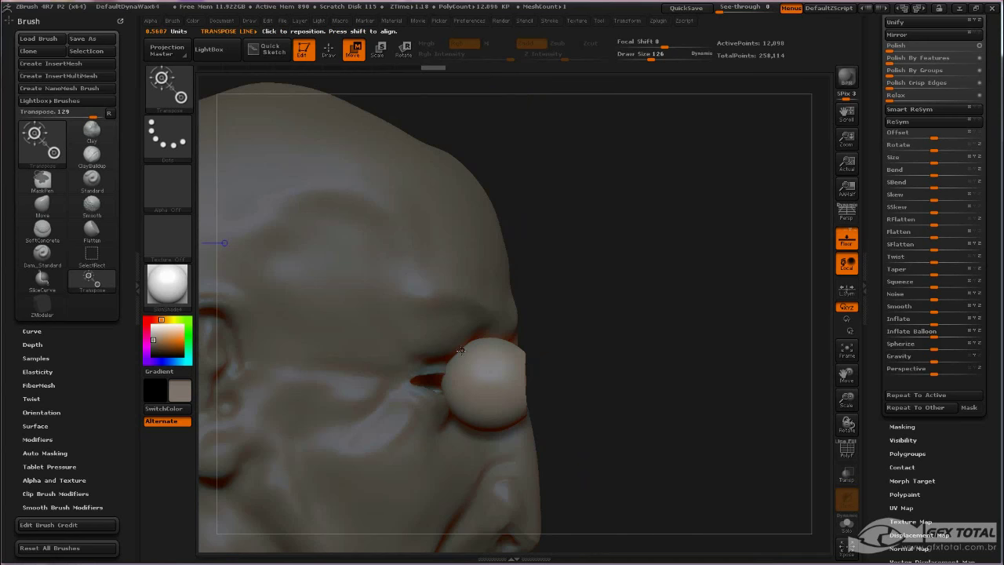
drag(471, 374, 677, 383)
mouse_move(578, 384)
mouse_down()
mouse_move(497, 380)
mouse_move(505, 383)
mouse_up()
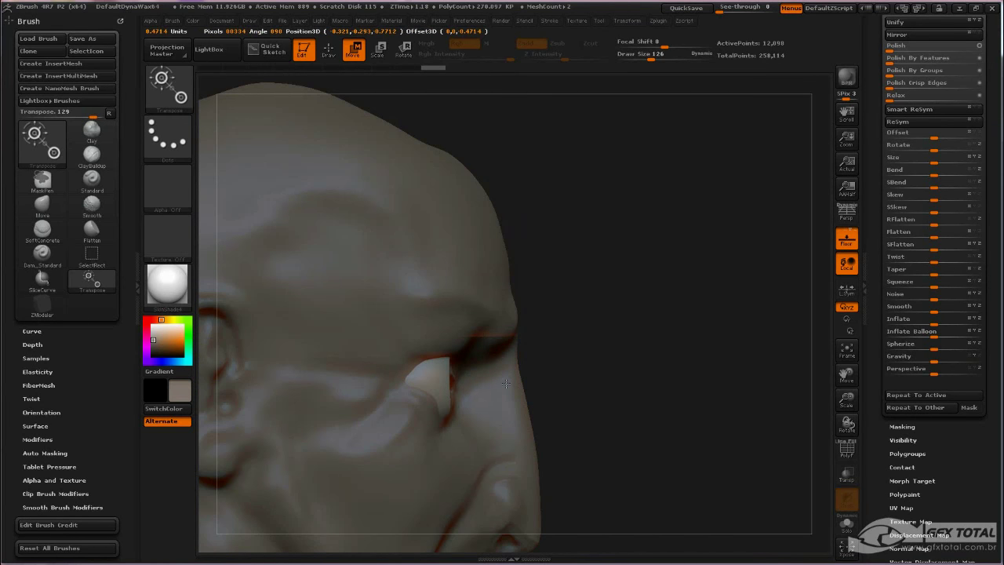
shift+drag(645, 305, 604, 315)
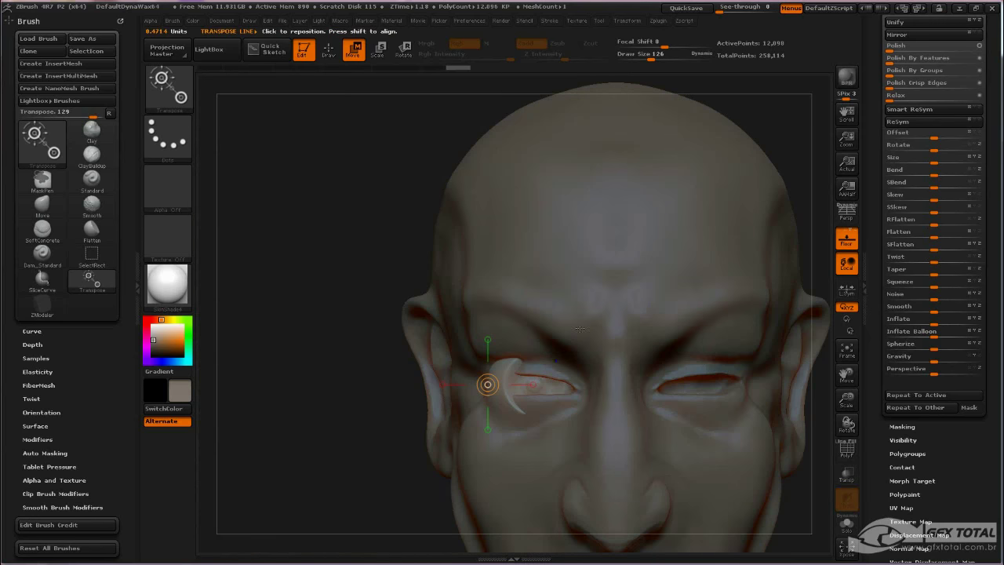
shift+drag(352, 291, 349, 392)
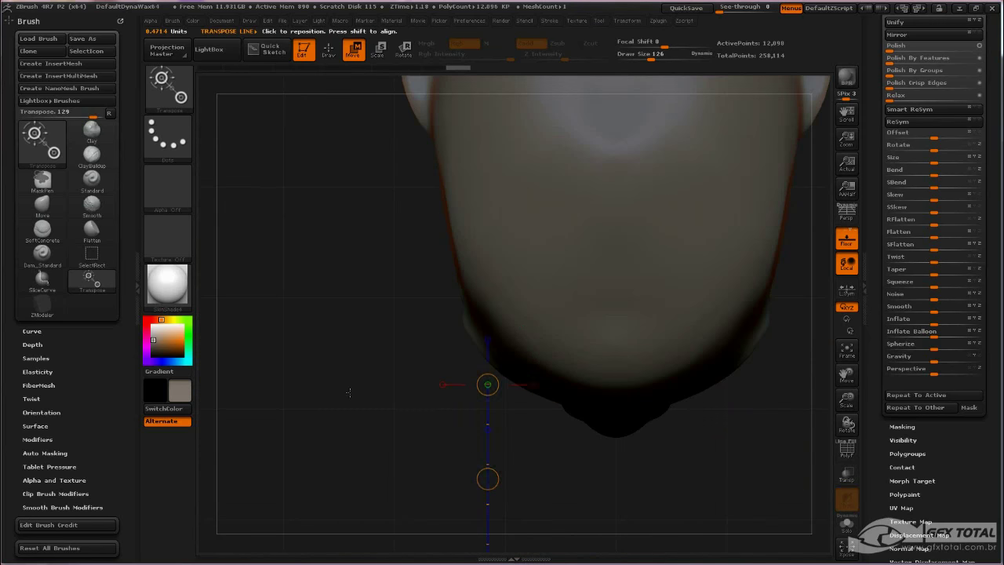
Solo the eyeball, rotate it with Transpose Rotate, then push it deeper into the socket
click(846, 522)
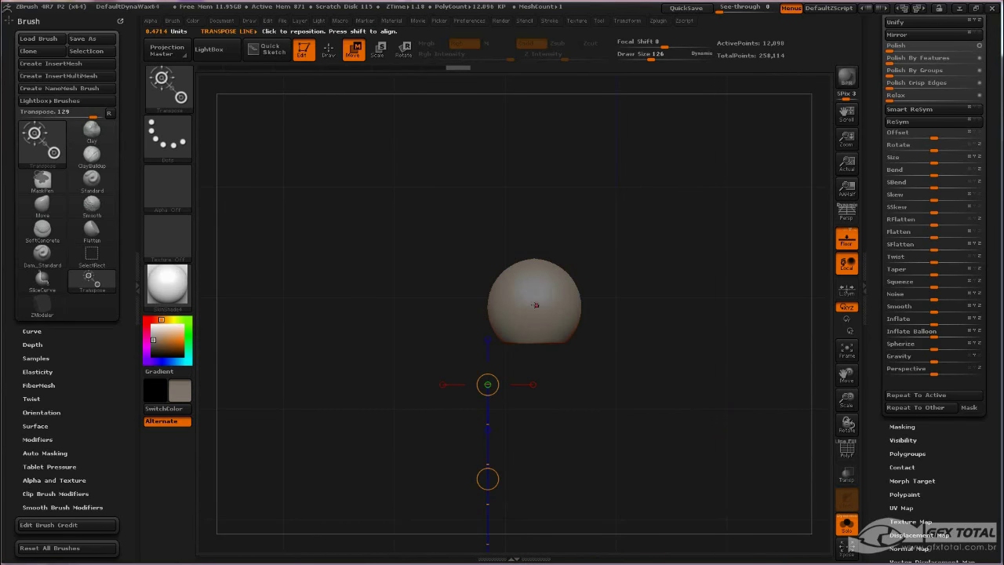
mouse_move(536, 304)
mouse_down()
mouse_move(536, 439)
mouse_move(532, 417)
mouse_move(580, 413)
mouse_up()
click(403, 50)
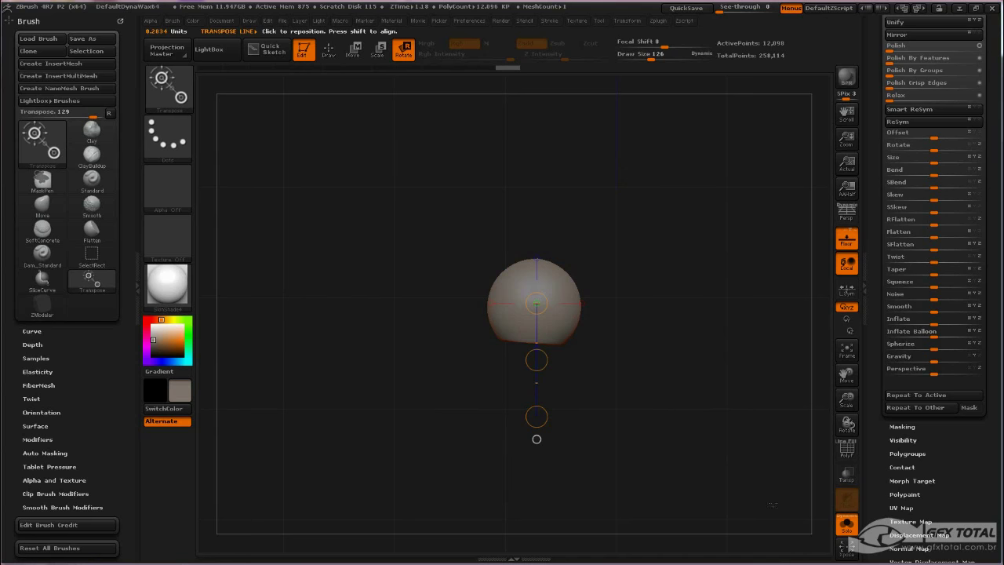
click(840, 526)
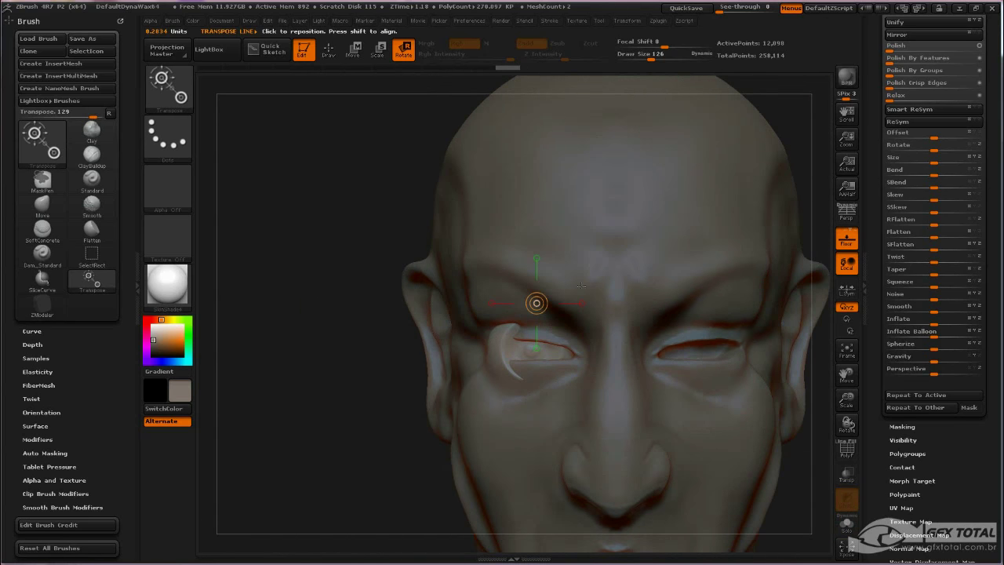
drag(581, 303, 651, 303)
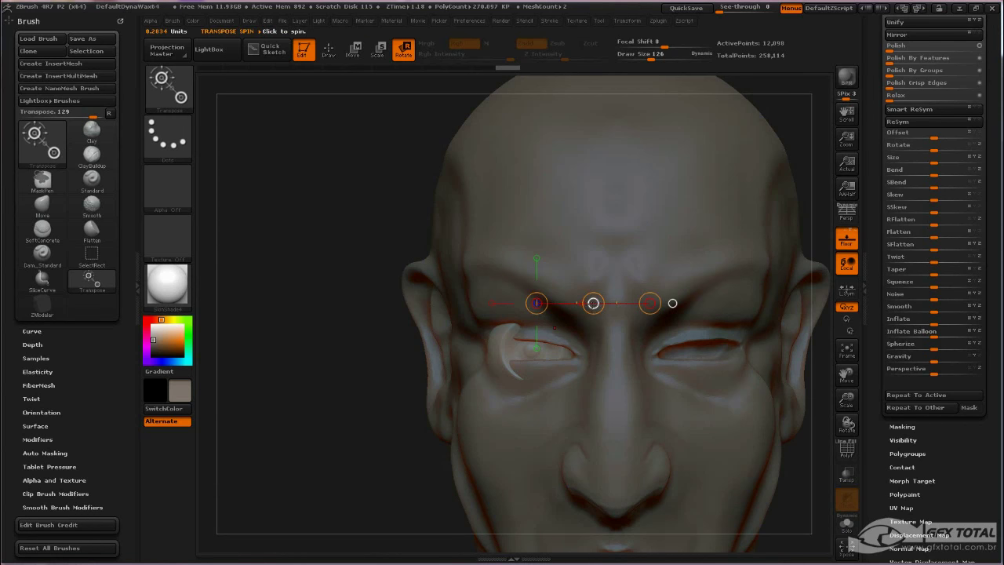
click(355, 50)
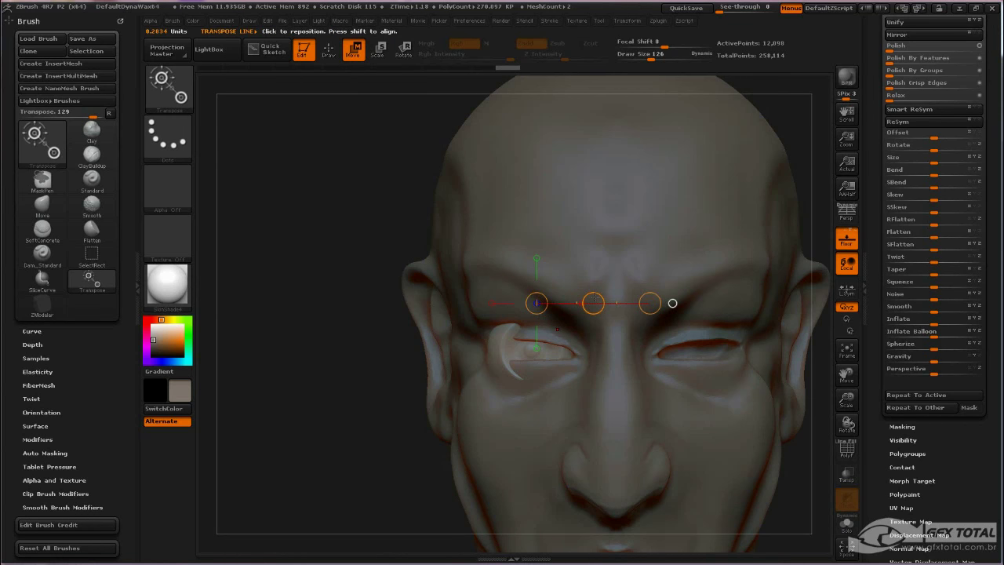
drag(595, 299, 592, 298)
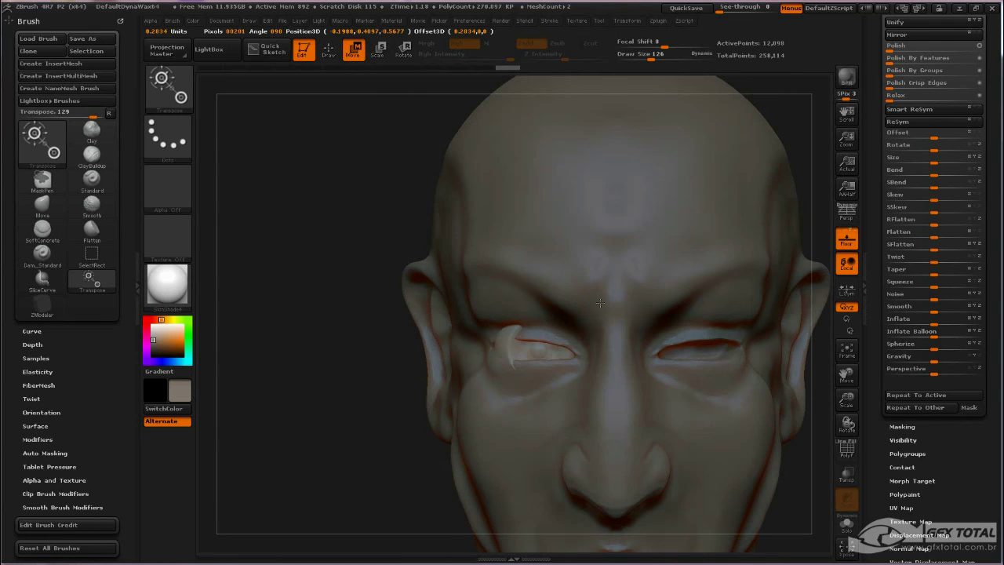
mouse_move(331, 366)
mouse_down()
mouse_move(515, 303)
mouse_move(573, 304)
mouse_up()
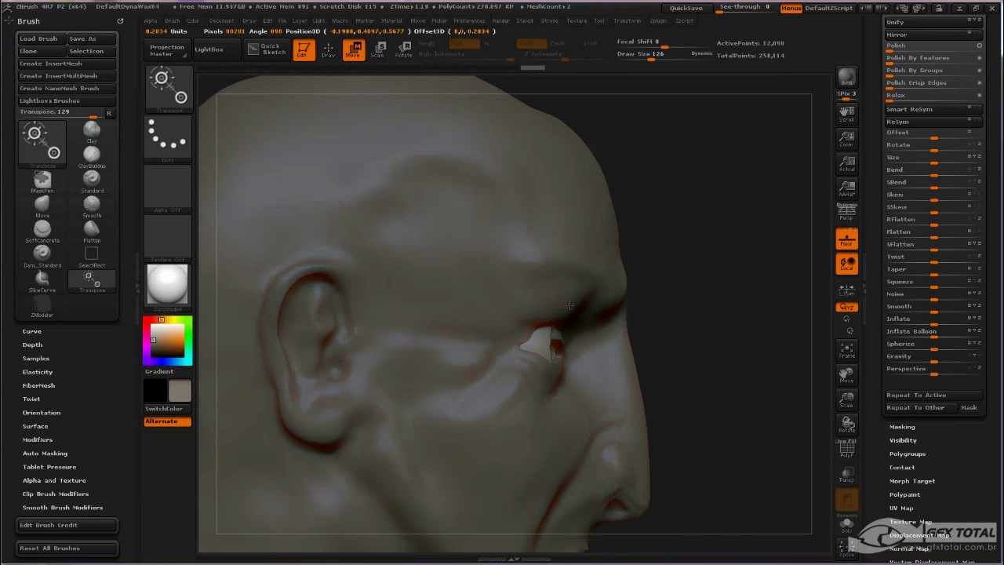
Return to Draw mode on the head subtool, undoing two changes, and choose the Move brush
key(q)
key(ctrl+z)
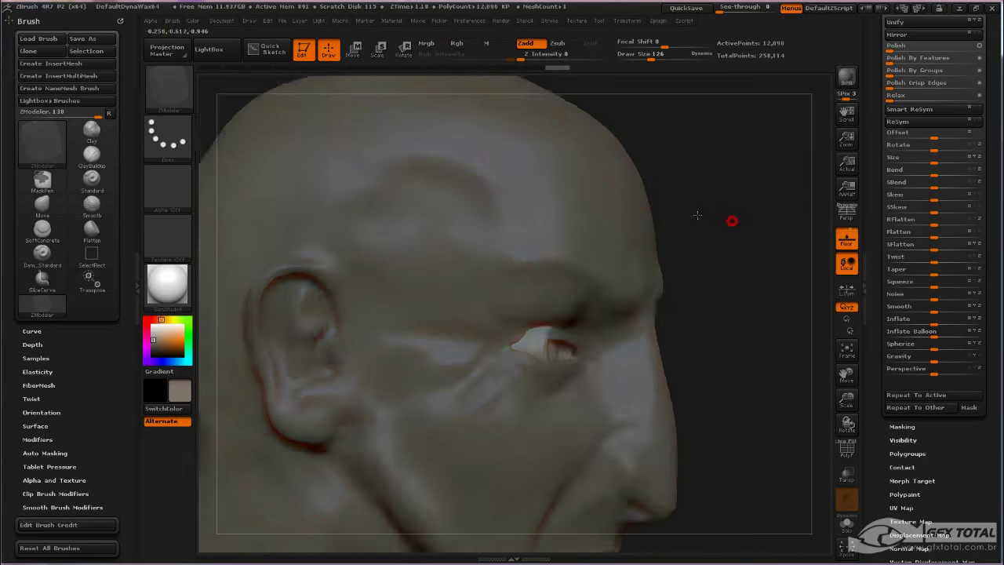
key(ctrl+z)
key(ctrl+z)
key(ctrl+z)
key(ctrl+z)
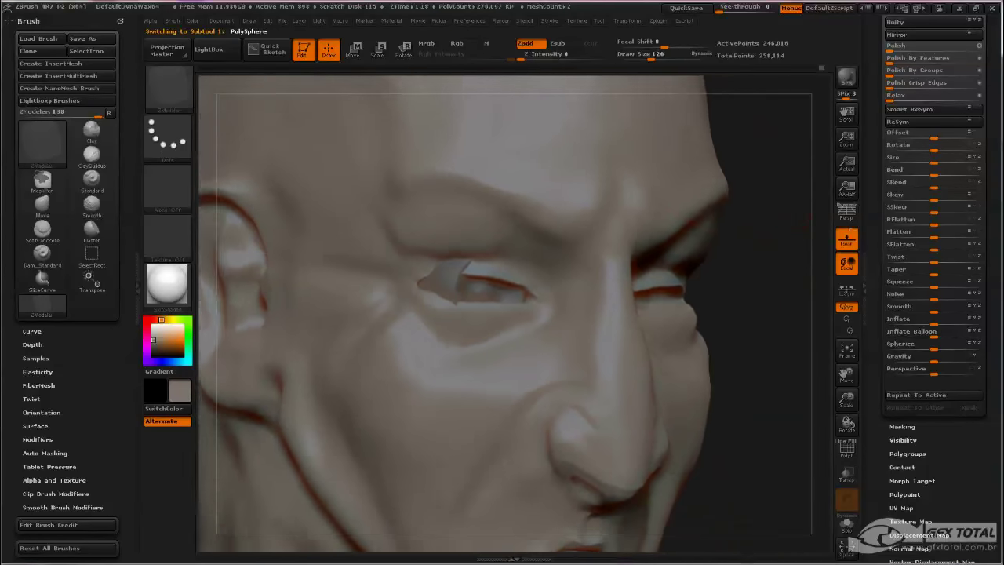
drag(744, 231, 788, 229)
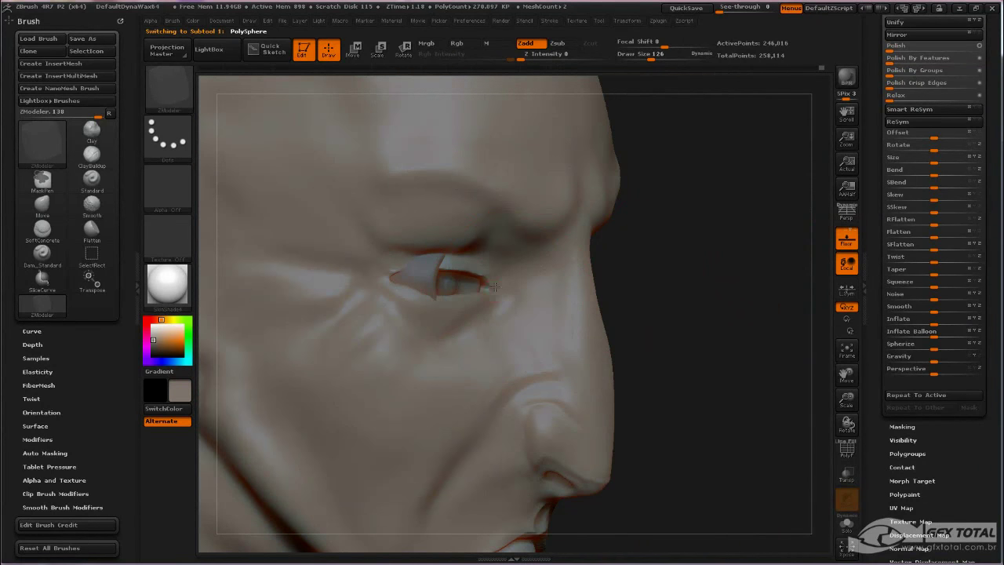
click(168, 87)
click(462, 97)
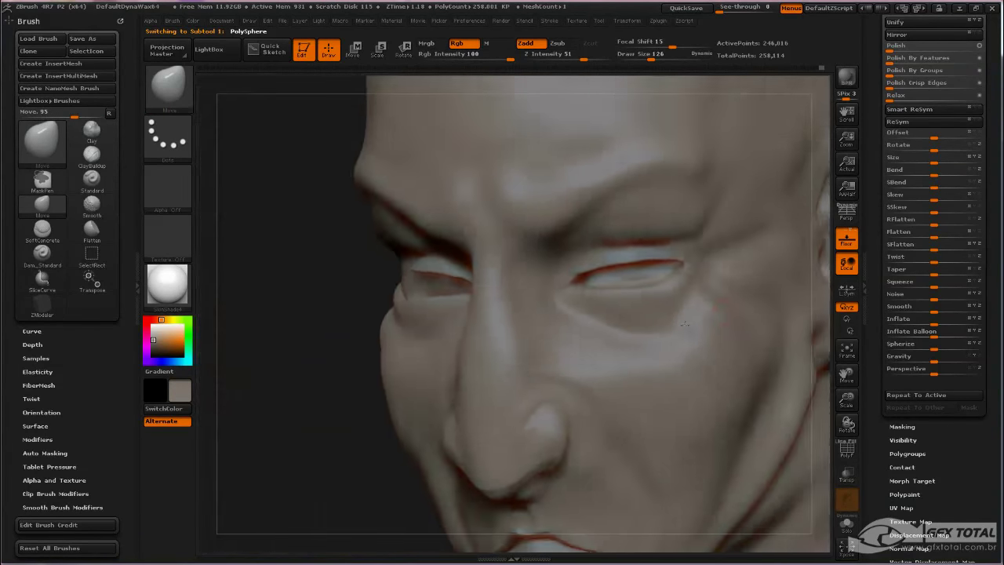
Resize the Move brush around the eyes, from 82 to 30 and finally 62
drag(726, 315, 457, 272)
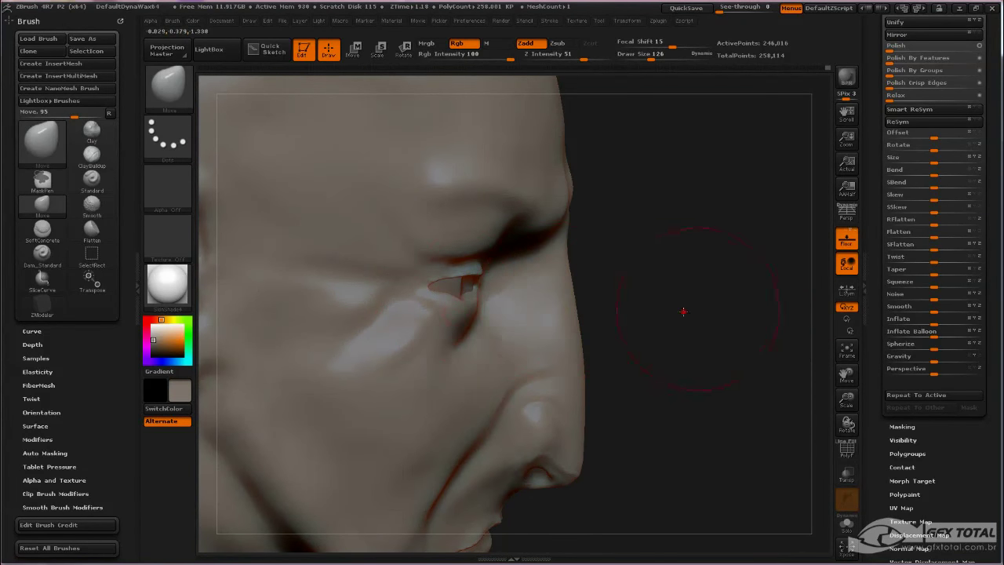
mouse_move(683, 311)
mouse_down()
mouse_move(233, 347)
mouse_move(241, 375)
mouse_up()
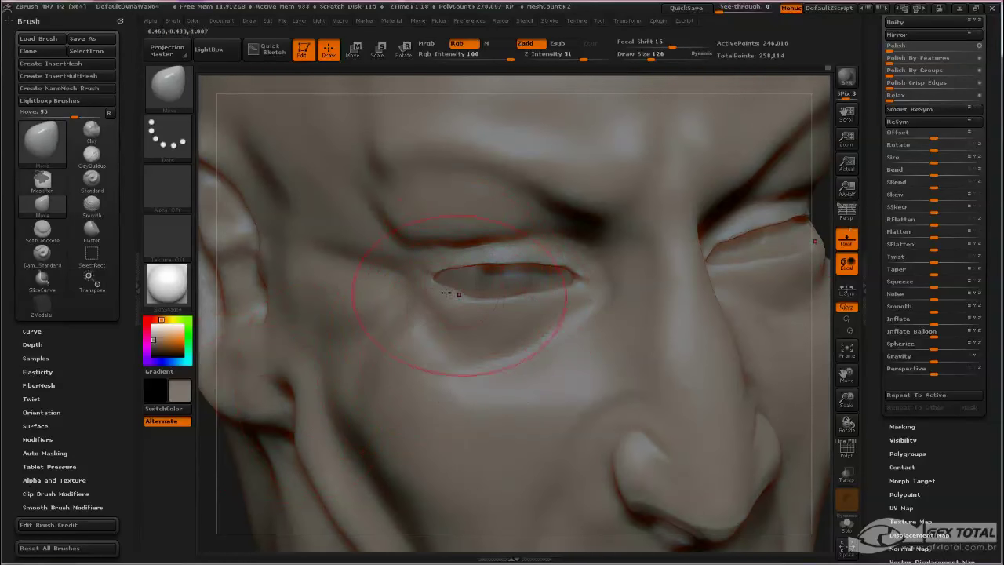
key(space)
mouse_move(470, 271)
mouse_down()
mouse_move(451, 271)
mouse_move(475, 254)
mouse_up()
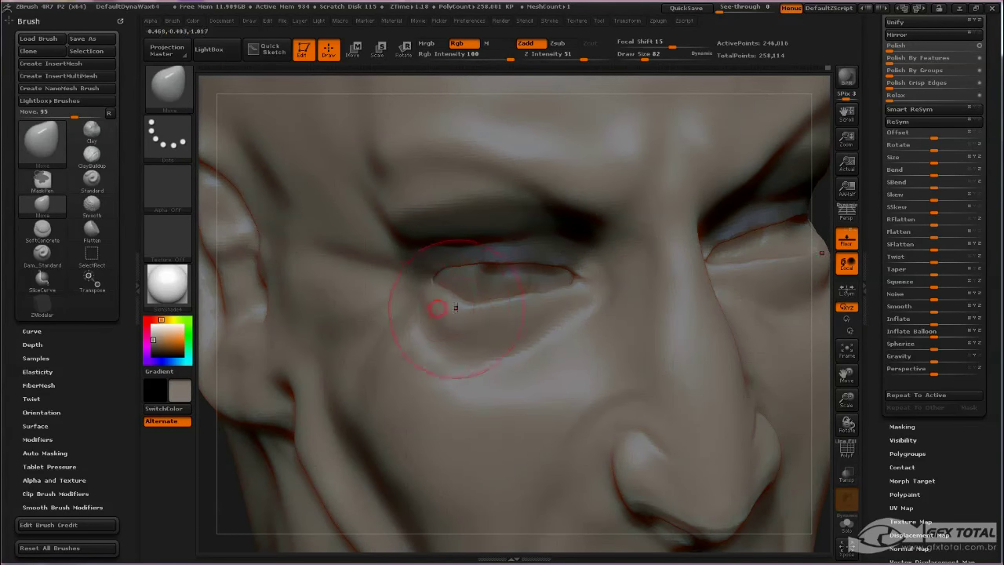
key(space)
drag(455, 306, 447, 297)
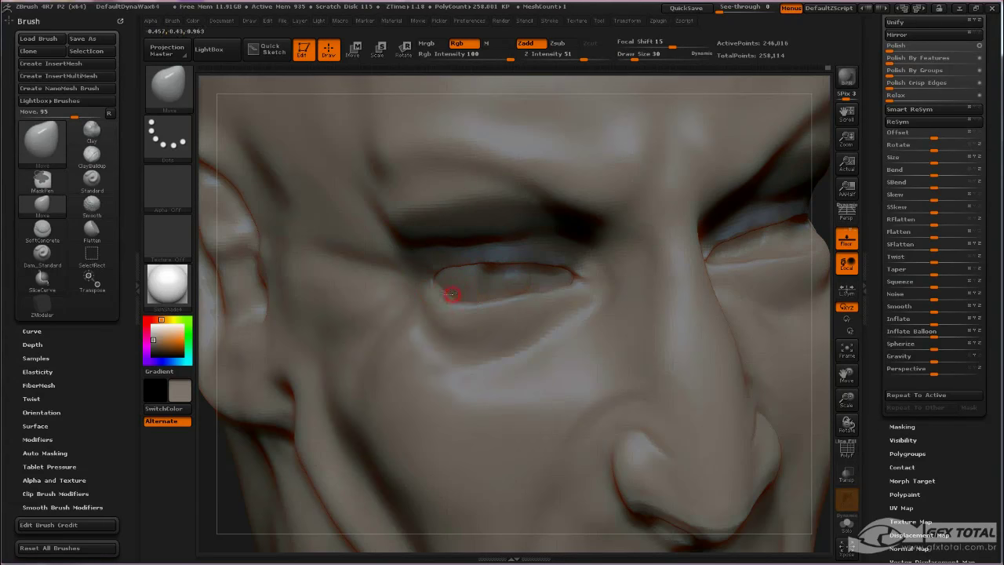
key(space)
drag(498, 295, 512, 295)
key(shift)
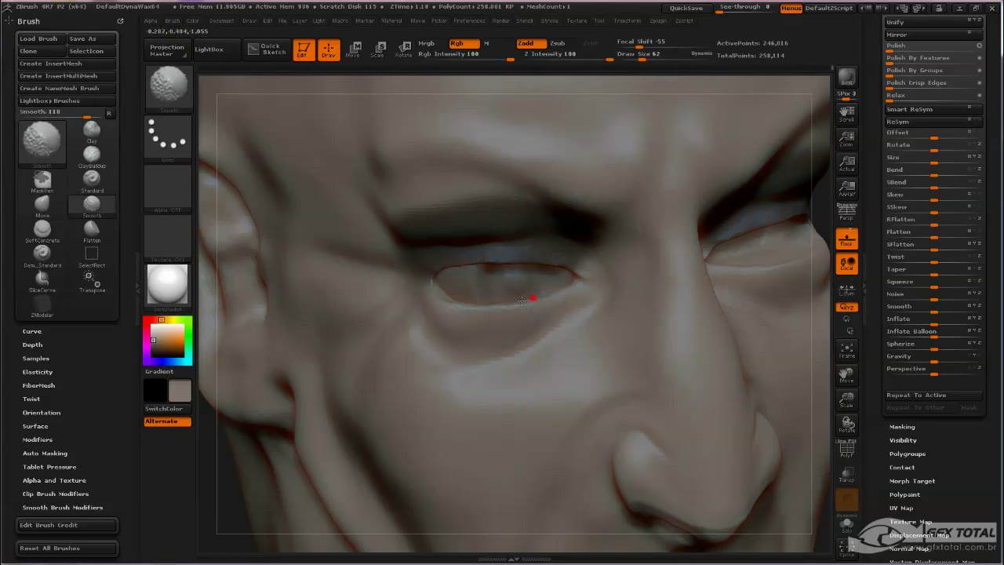
Pull the cheek contour under the eye outward with the Move brush
mouse_move(210, 471)
mouse_down()
mouse_move(197, 465)
mouse_move(253, 414)
mouse_move(251, 396)
mouse_move(357, 311)
mouse_up()
drag(272, 367, 453, 296)
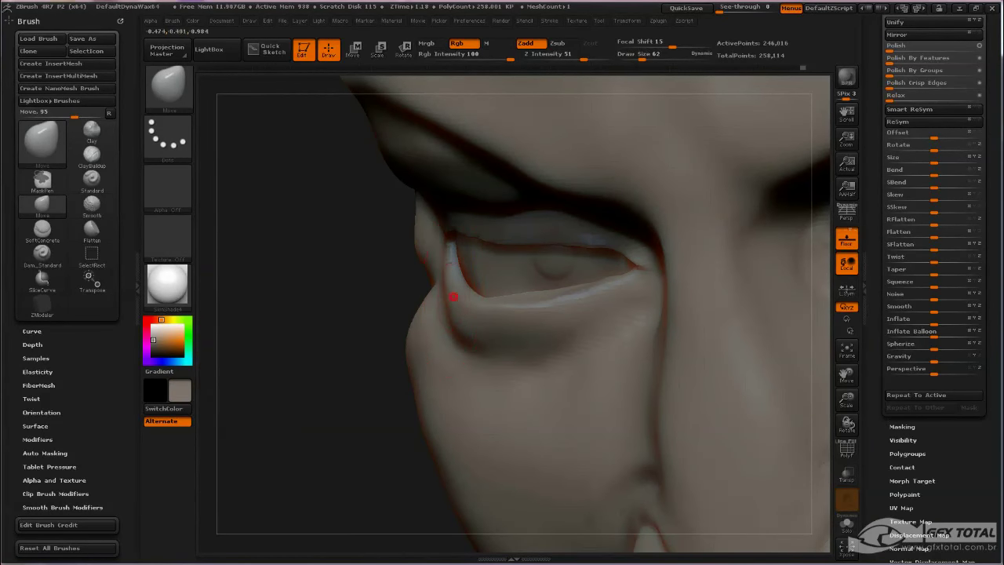
drag(407, 343, 409, 350)
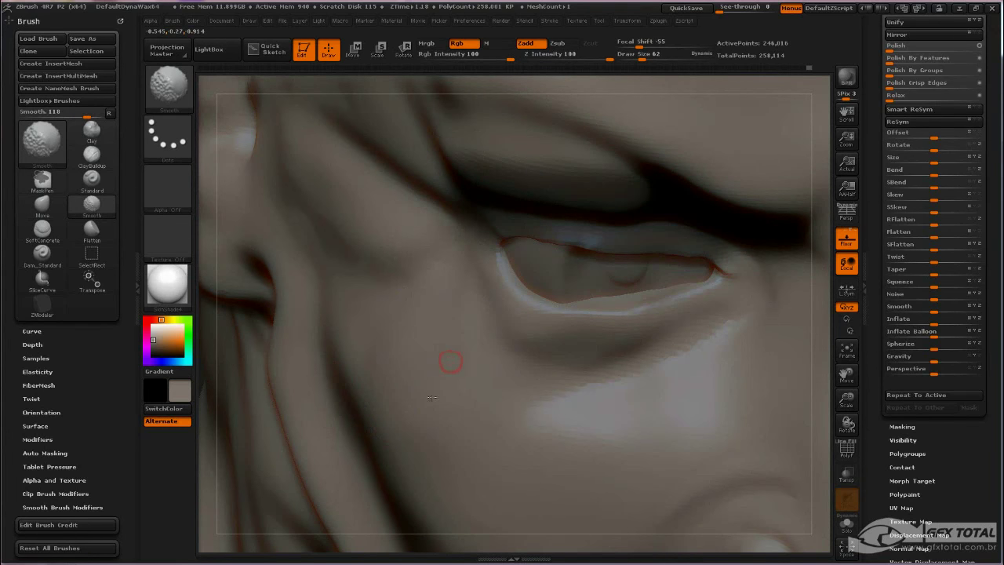
drag(208, 392, 219, 382)
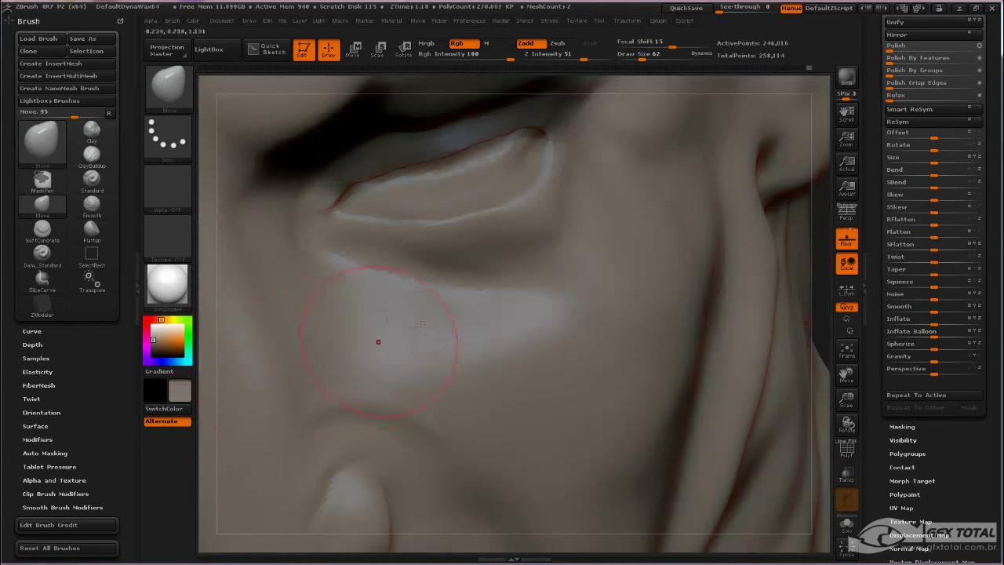
drag(819, 273, 565, 302)
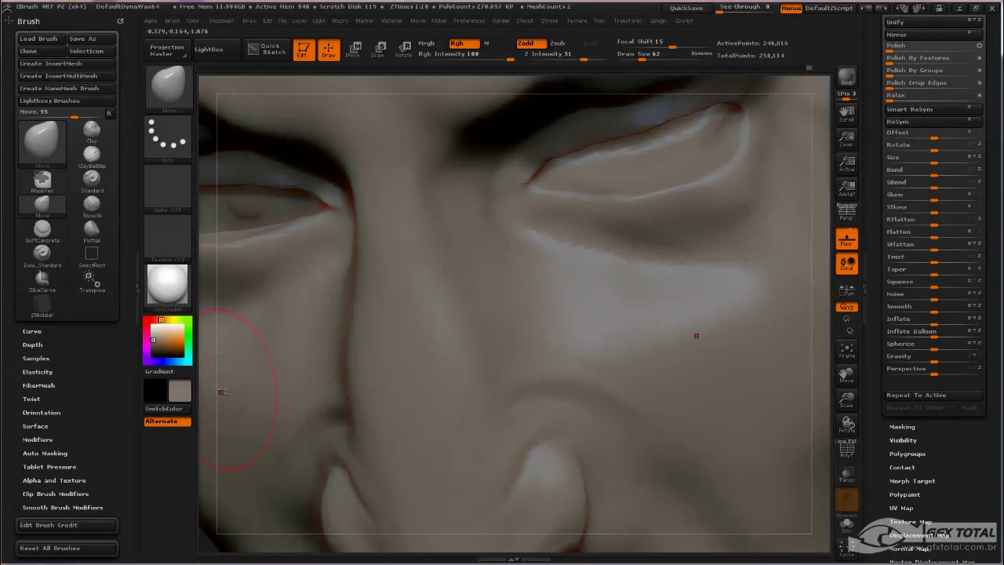
mouse_move(222, 392)
mouse_down()
mouse_move(309, 340)
mouse_move(294, 233)
mouse_move(282, 225)
mouse_move(285, 309)
mouse_move(235, 180)
mouse_up()
Select the Pinch brush and size it for the eyelid rims, from 28 to 8, then 22
click(168, 87)
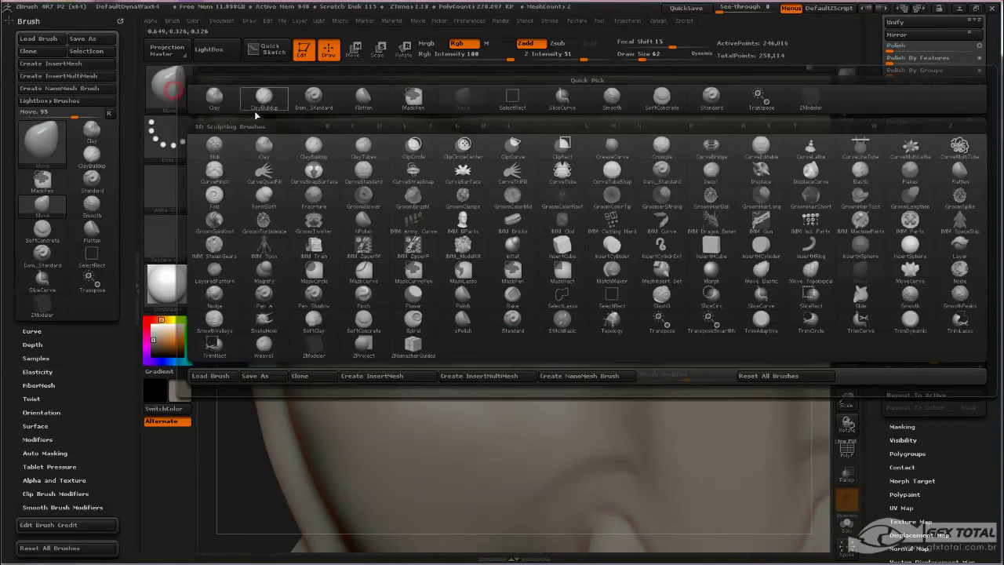
key(p)
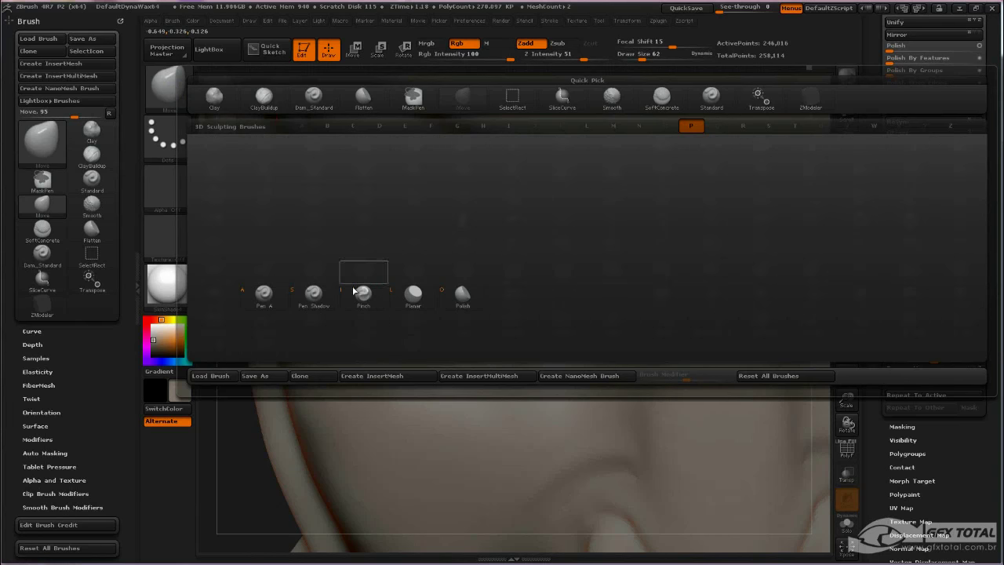
click(353, 291)
key(space)
drag(454, 282, 545, 288)
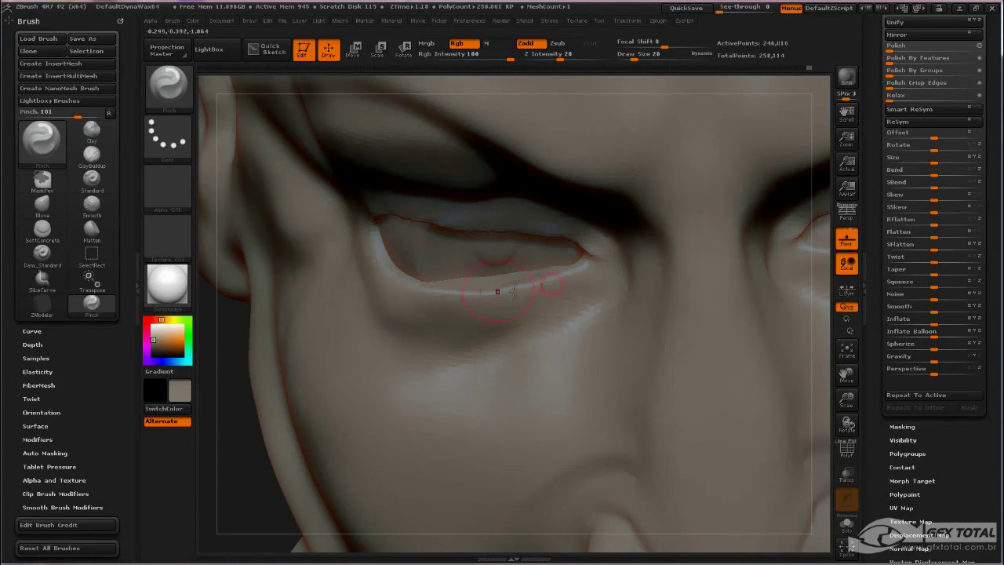
right_click(415, 295)
drag(415, 293, 402, 294)
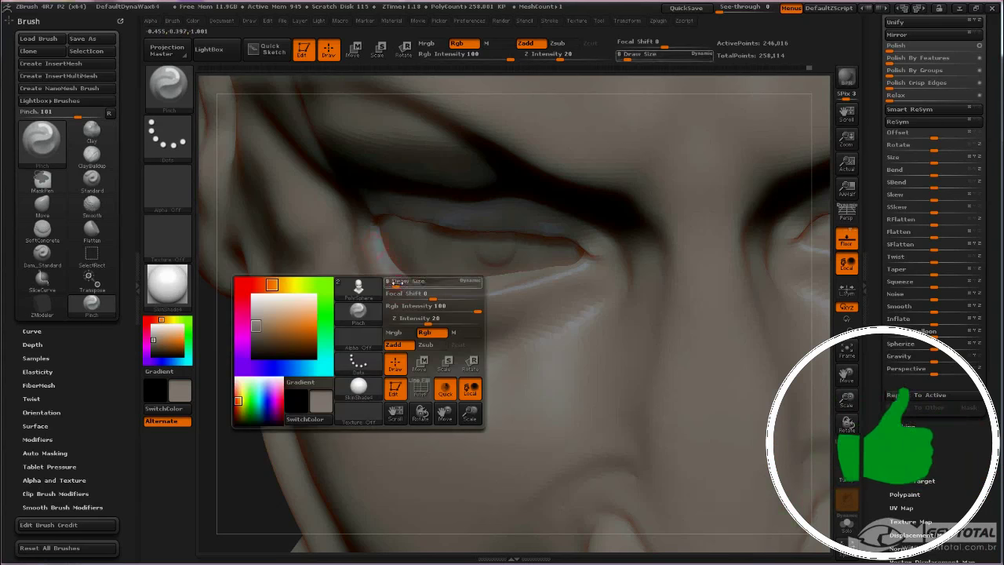
right_click(376, 246)
drag(383, 298, 399, 300)
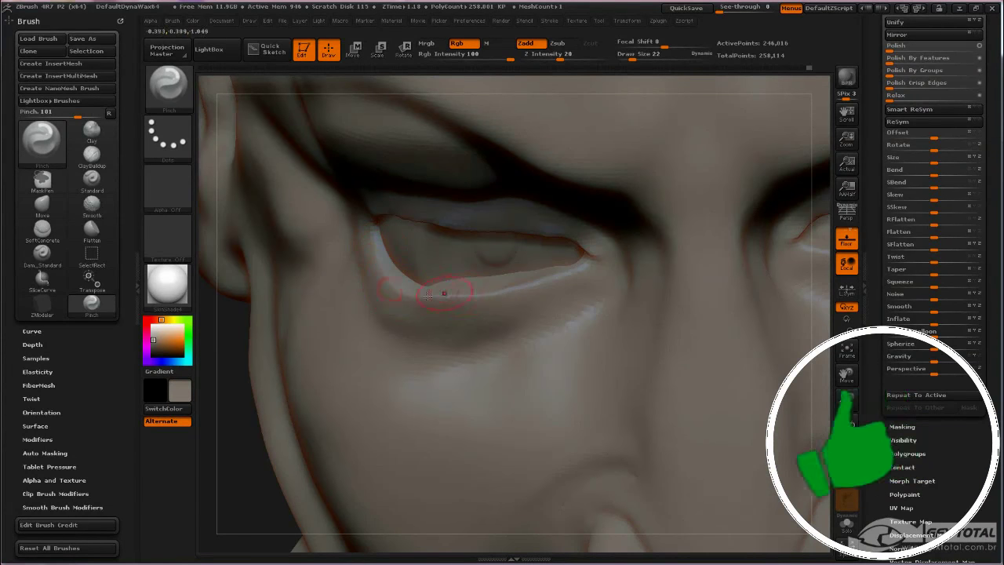
Switch back to the Move brush and resize it, 42 then 93, near the eye corner
click(180, 95)
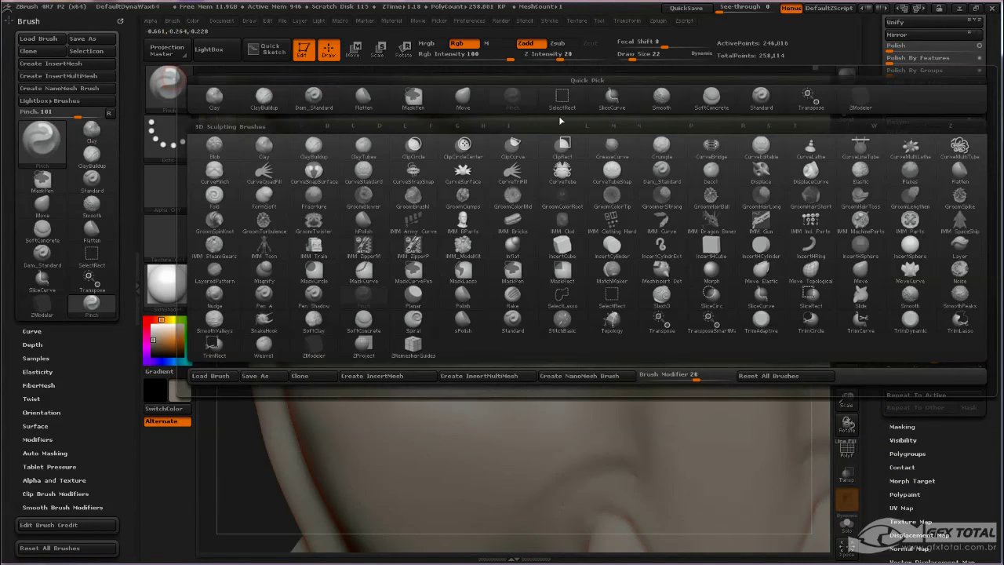
click(464, 98)
right_click(469, 289)
drag(451, 274, 466, 271)
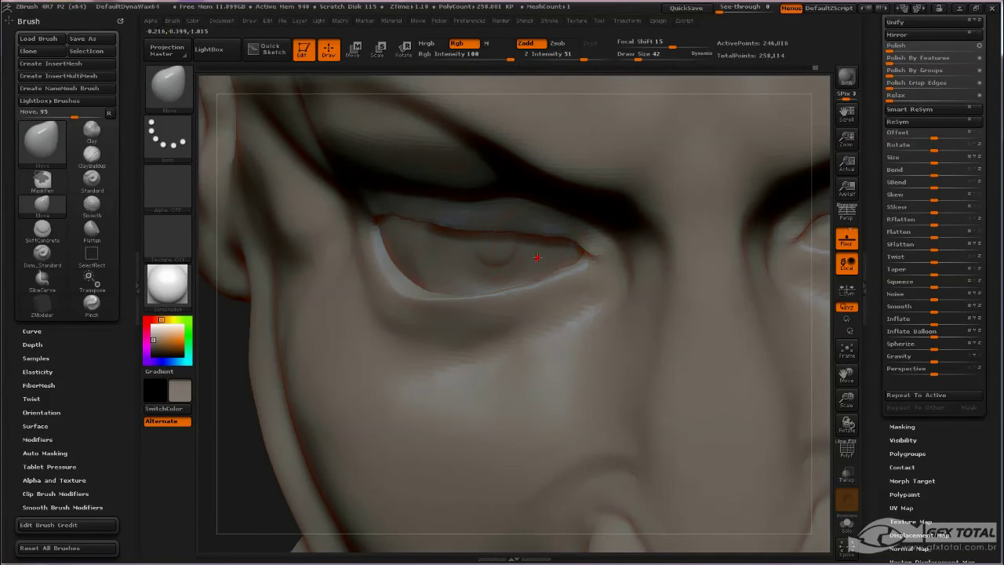
drag(240, 374, 577, 302)
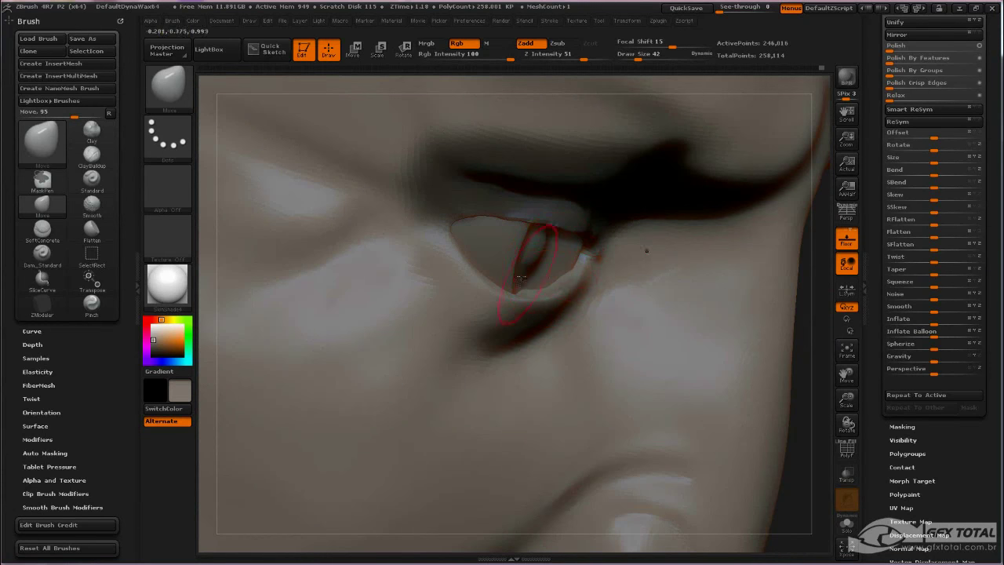
key(space)
mouse_move(554, 280)
mouse_down()
mouse_move(556, 298)
mouse_move(554, 283)
mouse_up()
key(space)
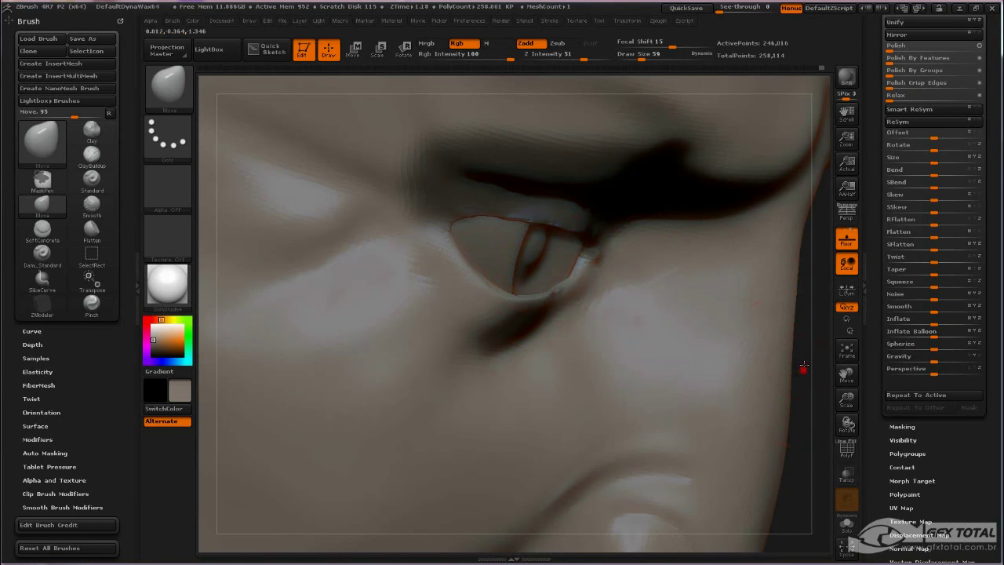
Pull the upper eyelid over the eyeball with a size-155 Move brush, then reduce it to 126
mouse_move(803, 367)
mouse_down()
mouse_move(818, 353)
mouse_move(811, 303)
mouse_up()
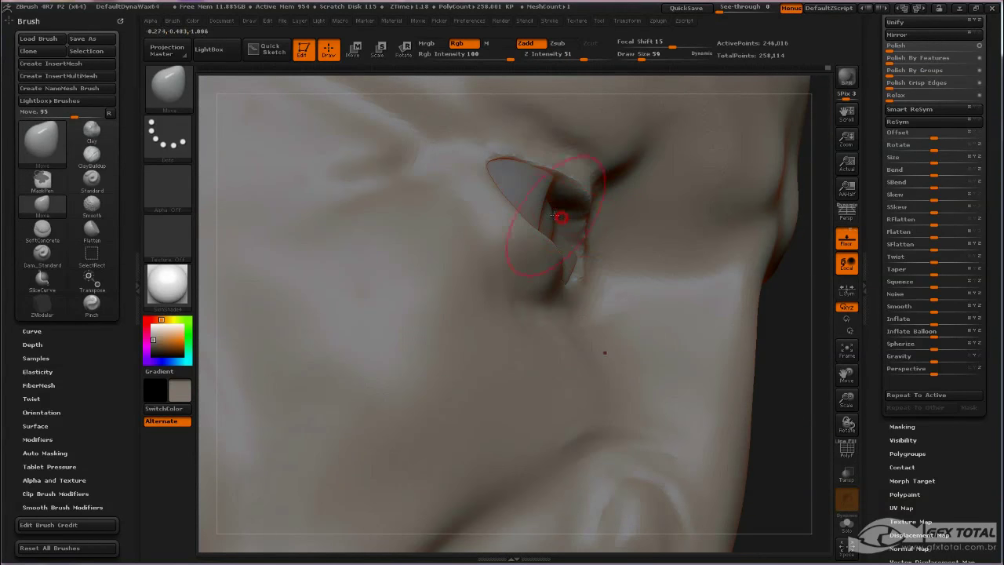
key(space)
drag(620, 159, 639, 159)
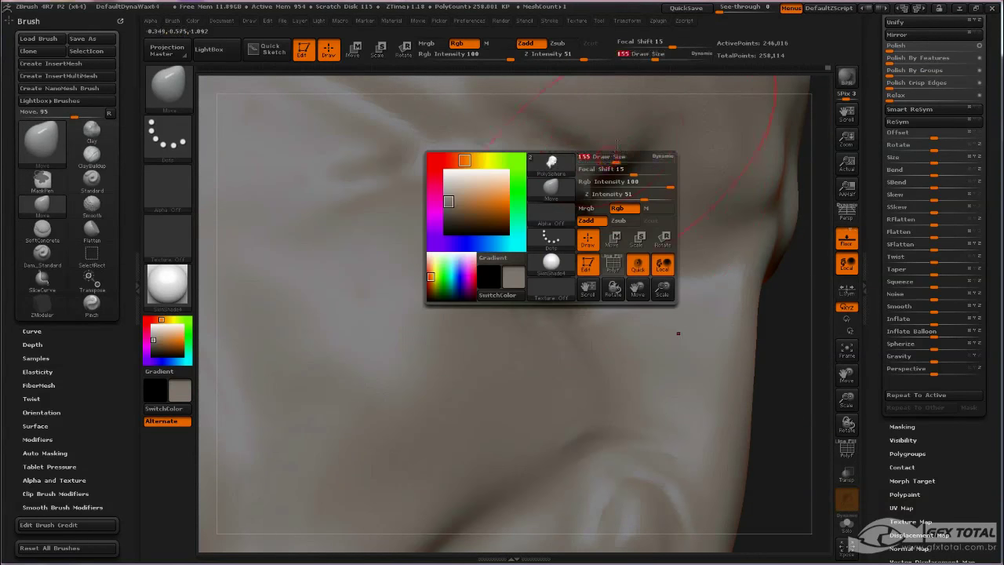
drag(520, 168, 564, 146)
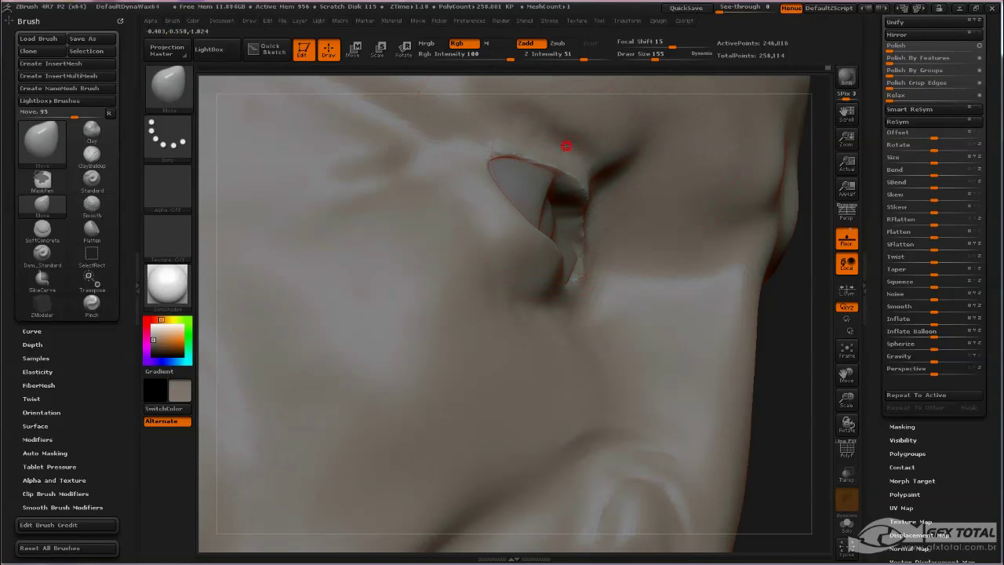
drag(779, 394, 712, 336)
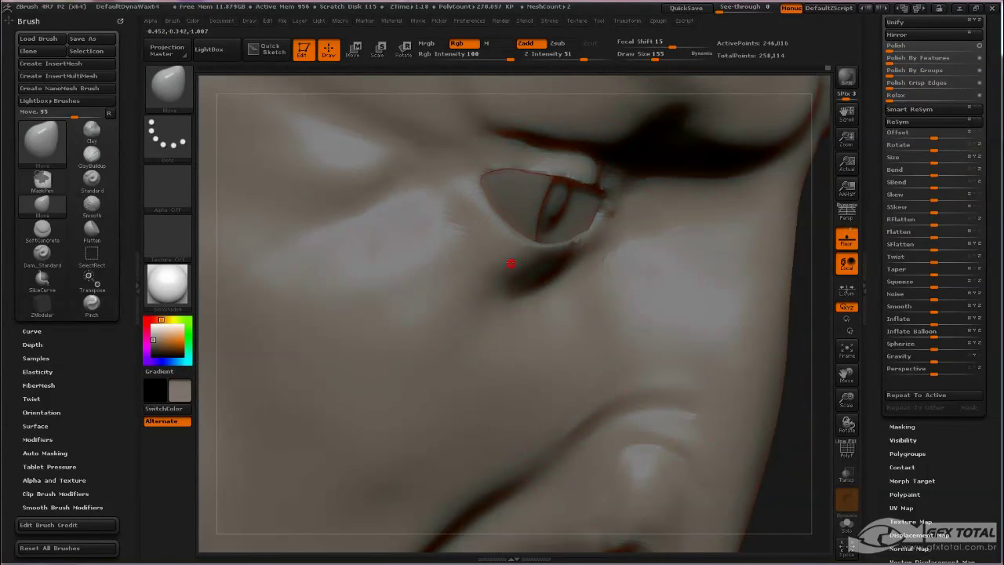
key(space)
drag(604, 249, 584, 250)
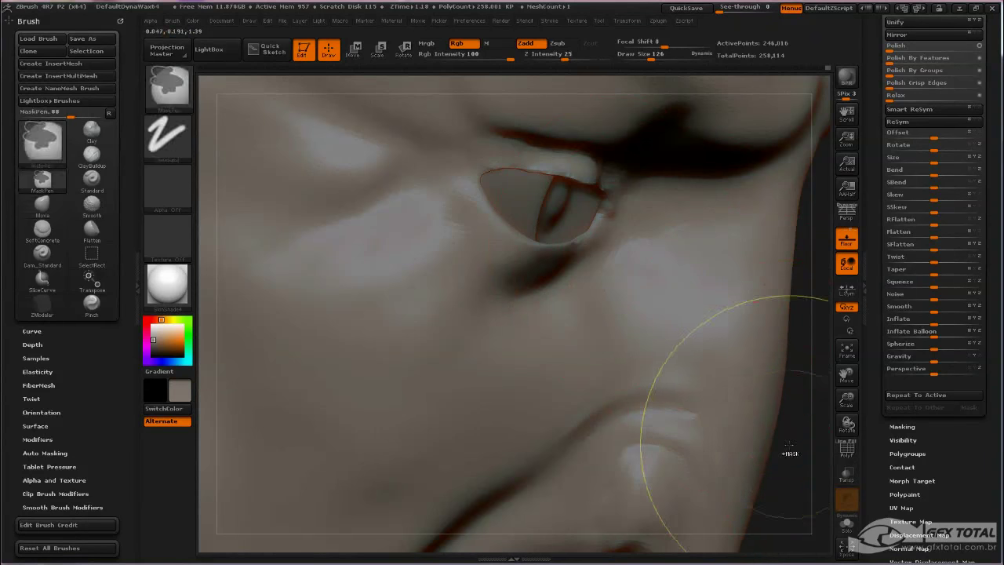
drag(785, 439, 798, 430)
Frame the head in a front view, then select and duplicate the eyeball subtool PM3D_Sphere3D_1
key(f)
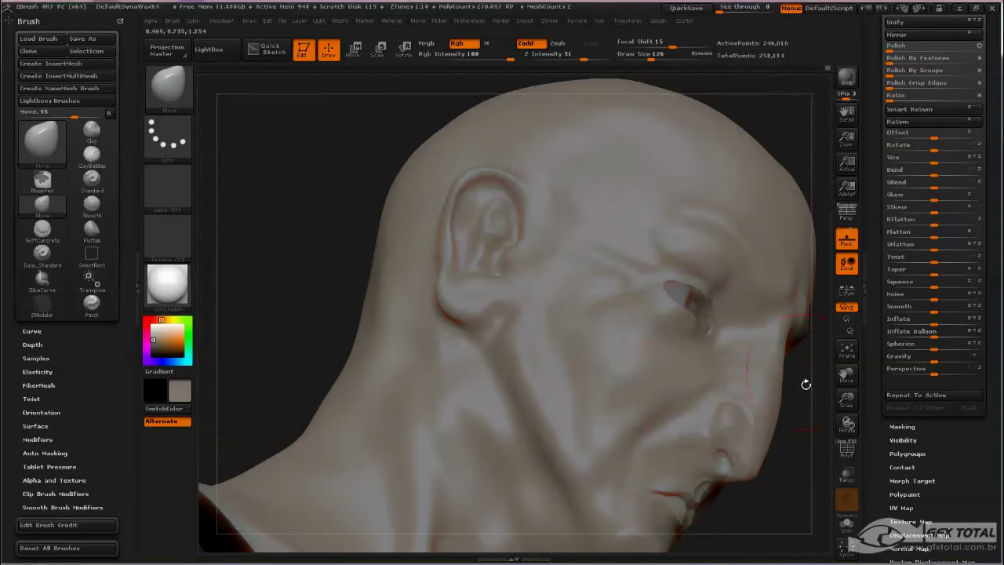
drag(329, 222, 270, 203)
key(f)
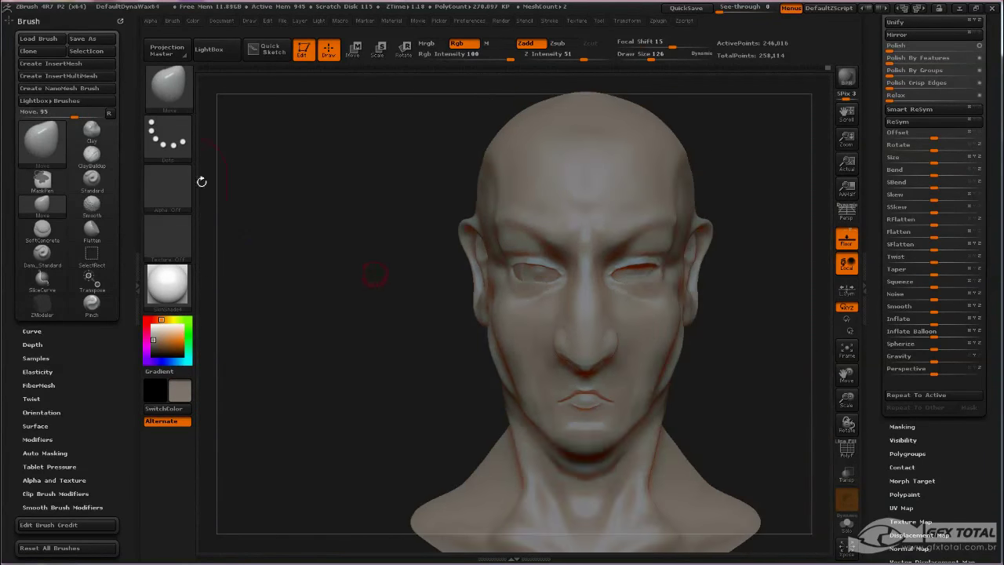
mouse_move(739, 322)
mouse_down()
mouse_move(777, 324)
mouse_move(730, 203)
mouse_up()
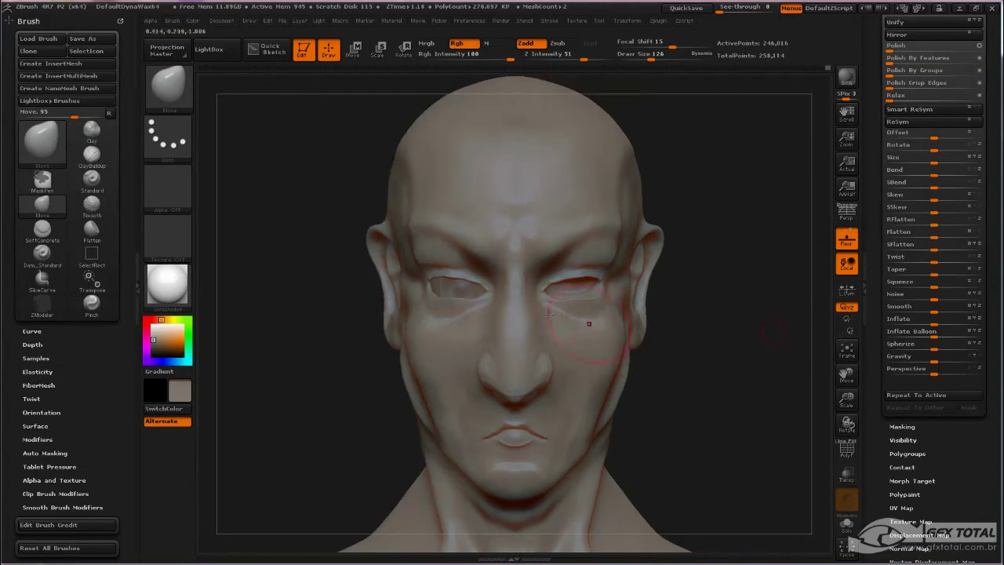
drag(876, 96, 920, 223)
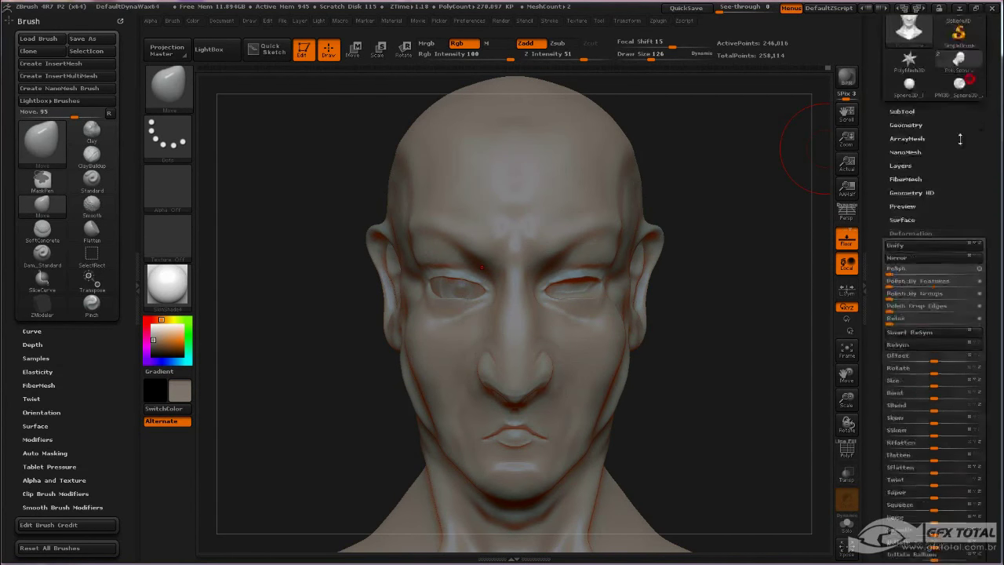
click(910, 231)
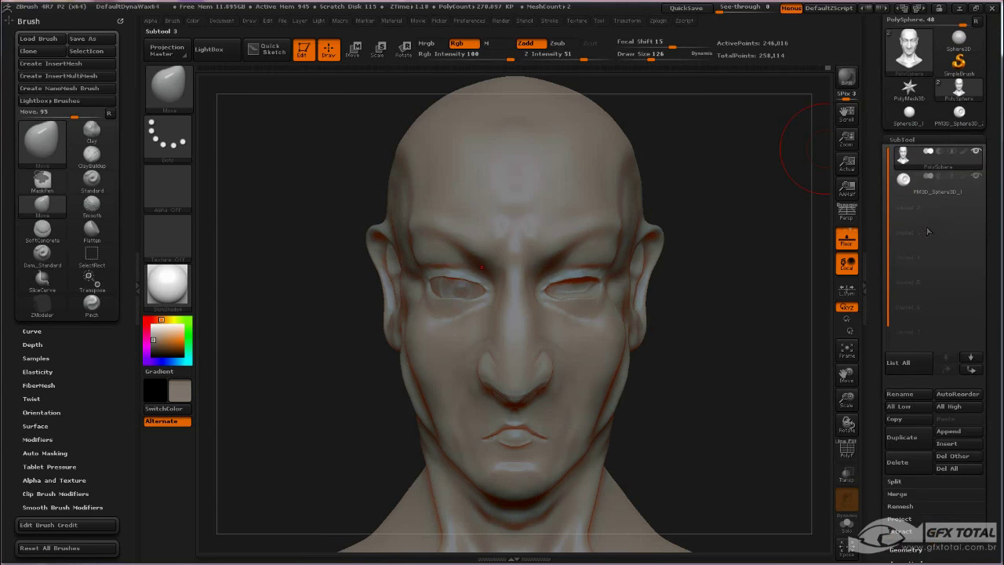
click(928, 187)
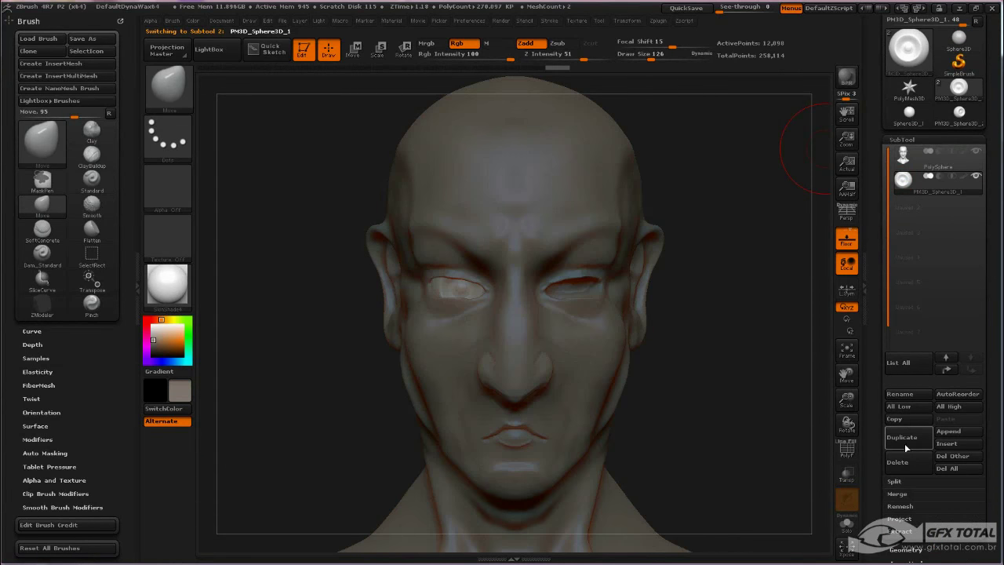
click(904, 437)
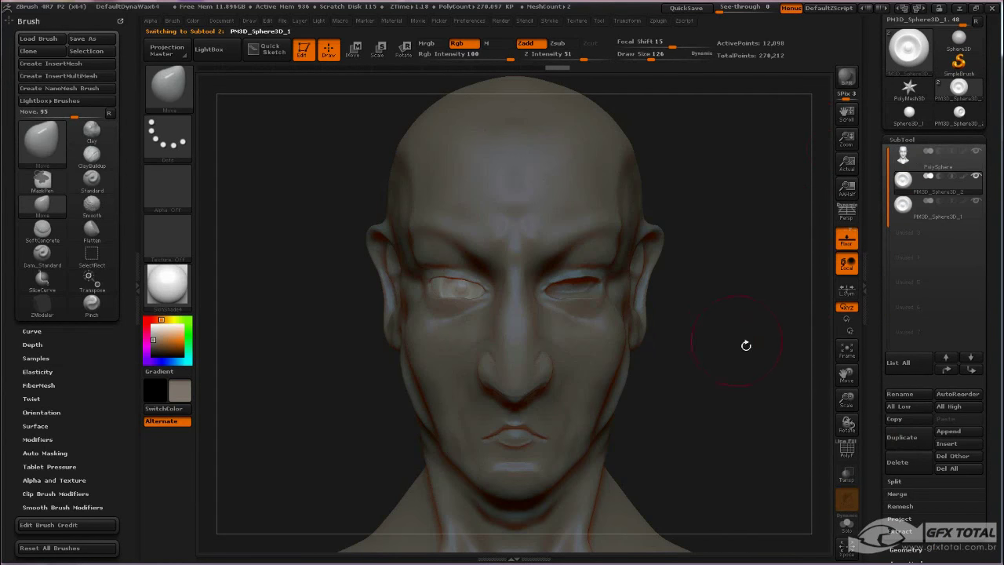
Mirror the eyeball copy PM3D_Sphere3D_2 into the empty eye socket with Deformation > Mirror
drag(878, 455, 933, 247)
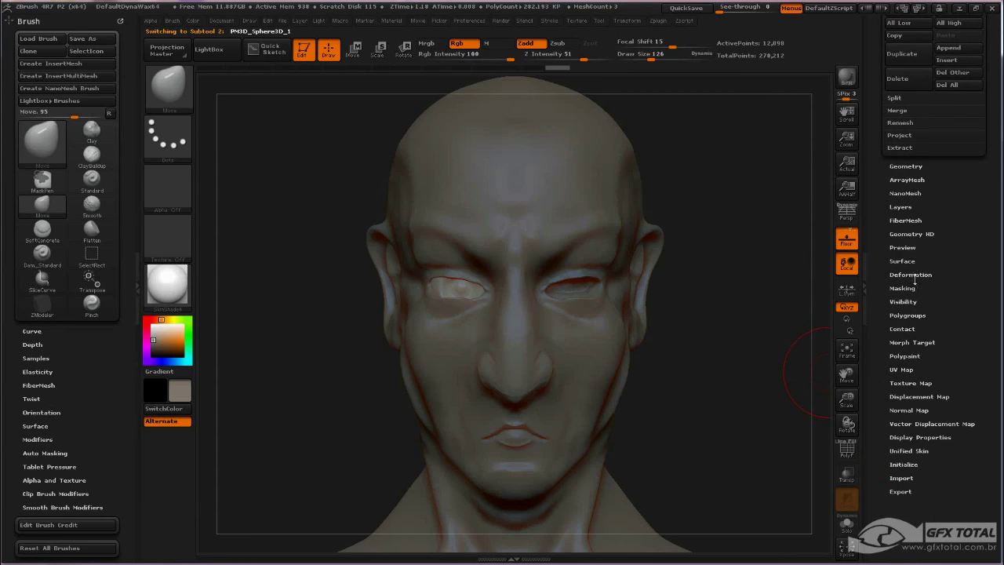
click(914, 276)
drag(876, 71, 874, 115)
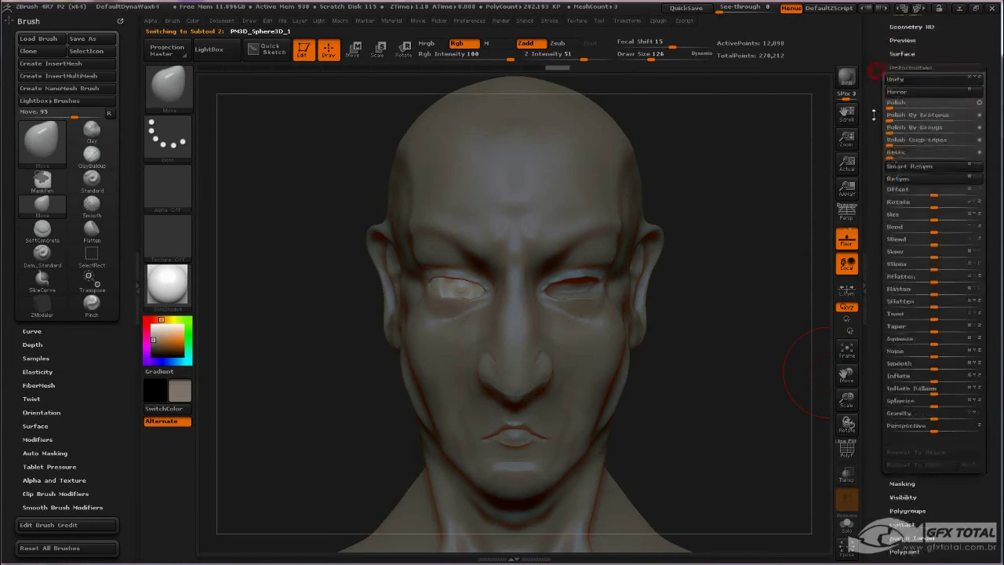
click(916, 131)
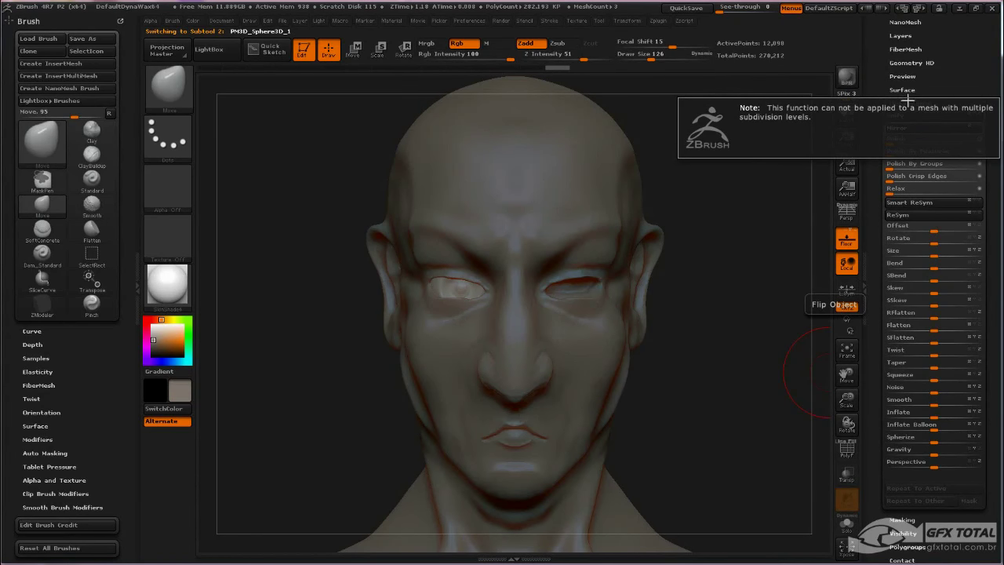
drag(908, 99, 913, 171)
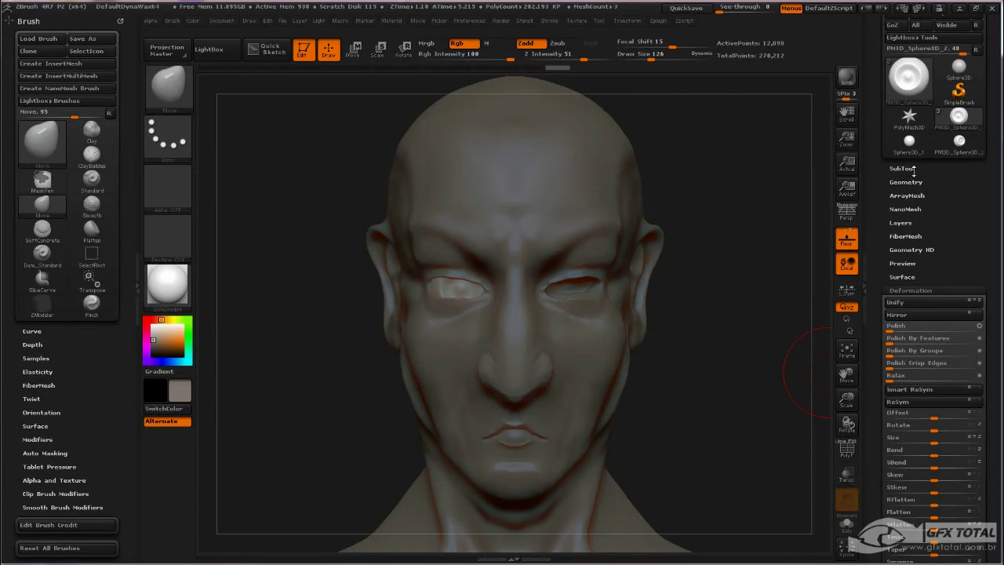
click(906, 181)
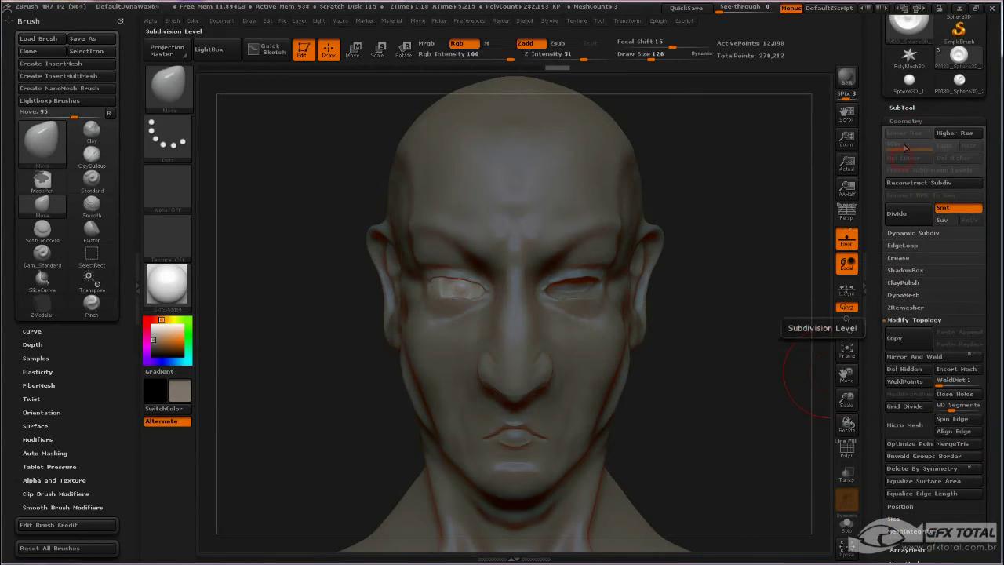
click(906, 121)
click(910, 227)
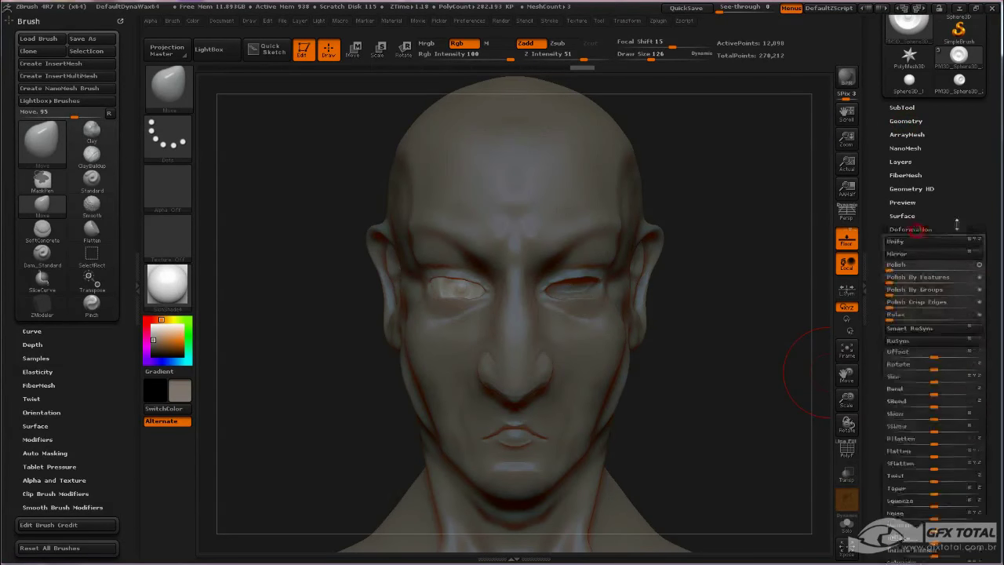
click(902, 158)
mouse_move(751, 261)
mouse_down()
mouse_move(766, 278)
mouse_move(767, 315)
mouse_up()
Merge the eyeball subtool down into the other eyeball with MergeDown, confirming the dialog
scroll(906, 245, up, 5)
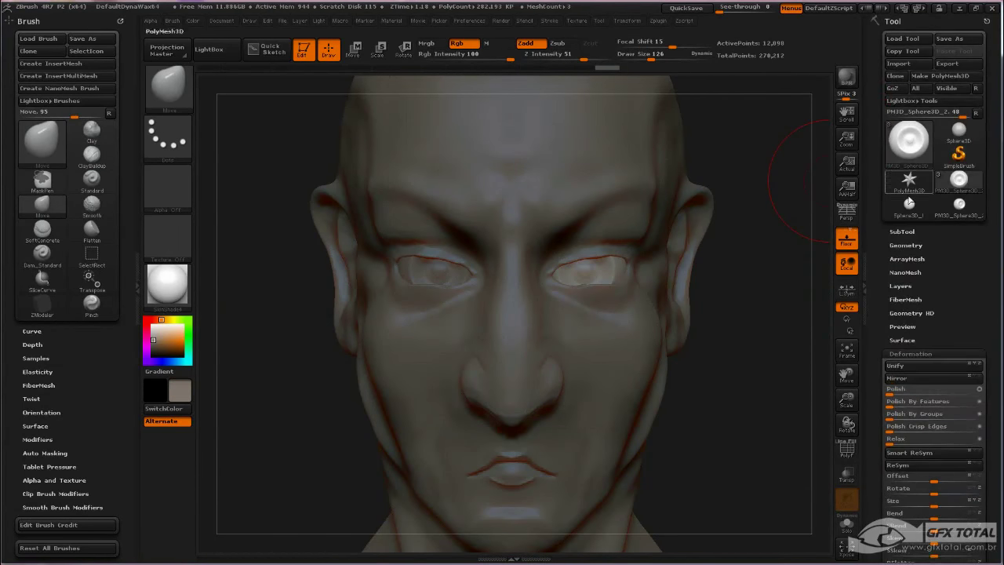
click(903, 233)
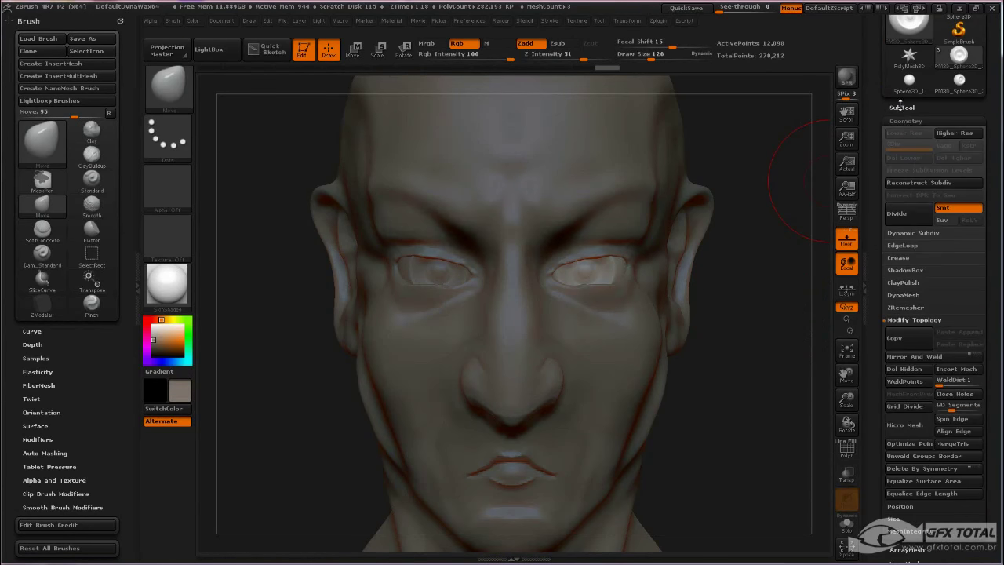
scroll(913, 314, down, 3)
click(897, 463)
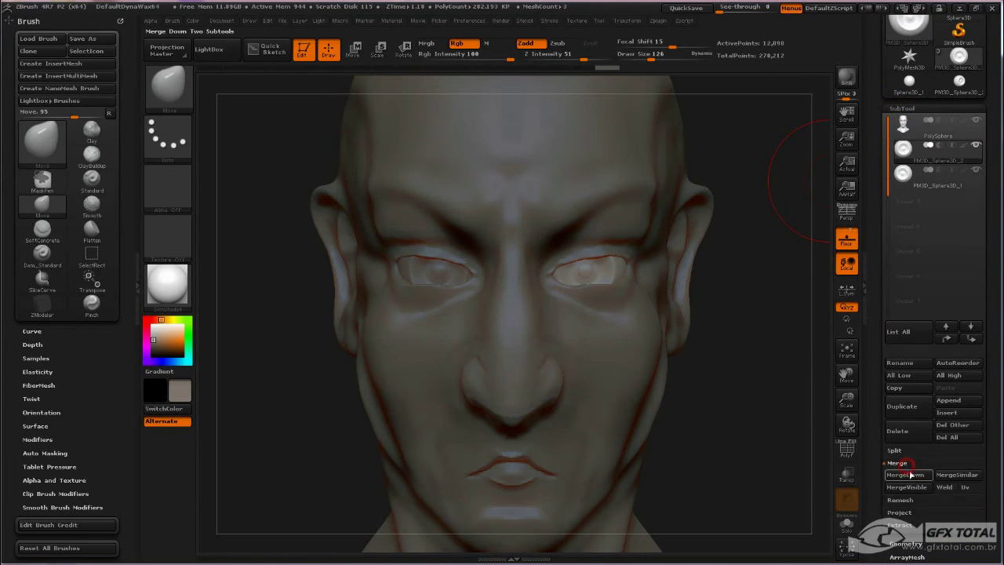
click(900, 474)
click(803, 497)
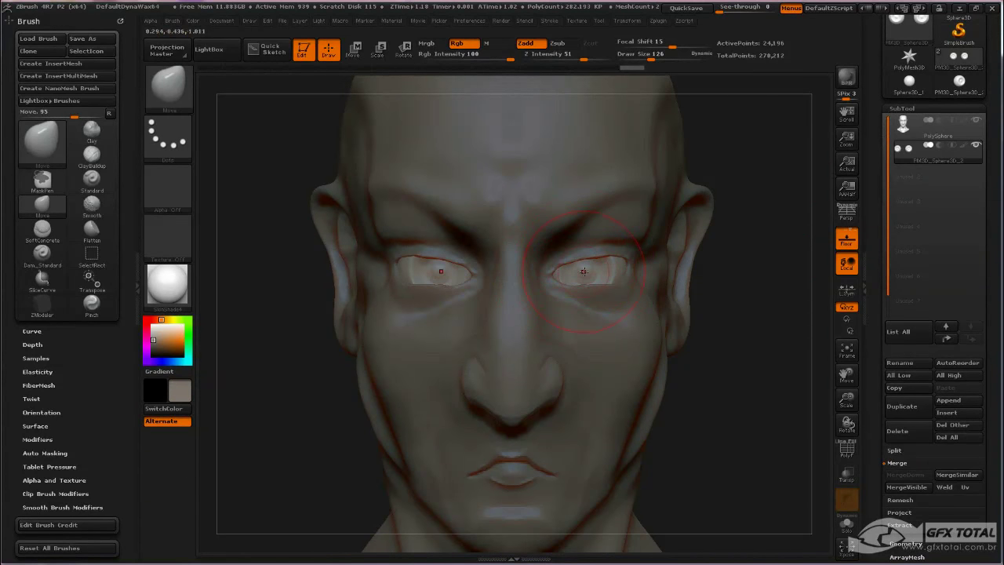
Resize the brush to 203, then 113, and orbit to a close side view of the eye
key(space)
drag(610, 257, 627, 257)
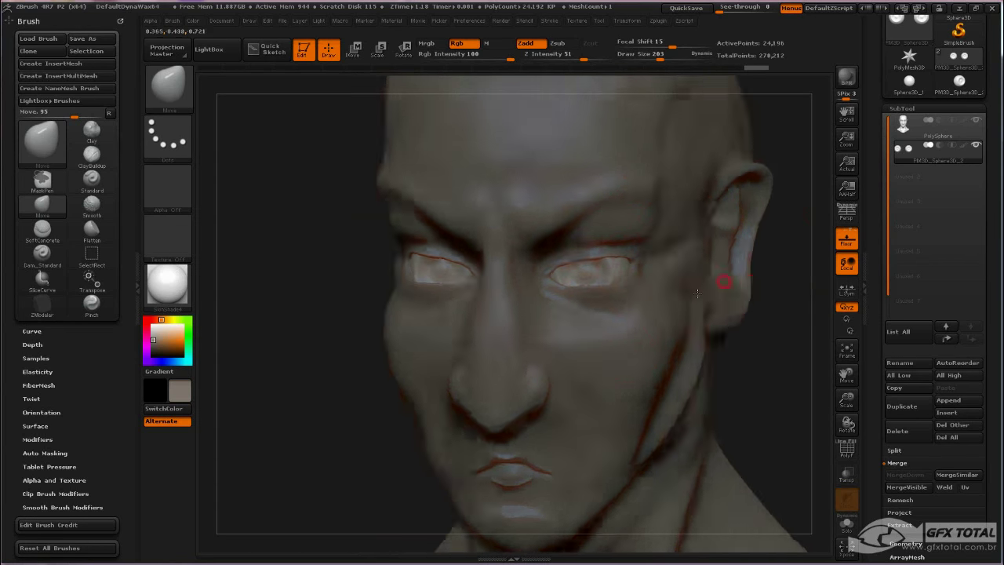
mouse_move(819, 274)
mouse_down()
mouse_move(628, 274)
mouse_move(619, 251)
mouse_up()
right_click(630, 271)
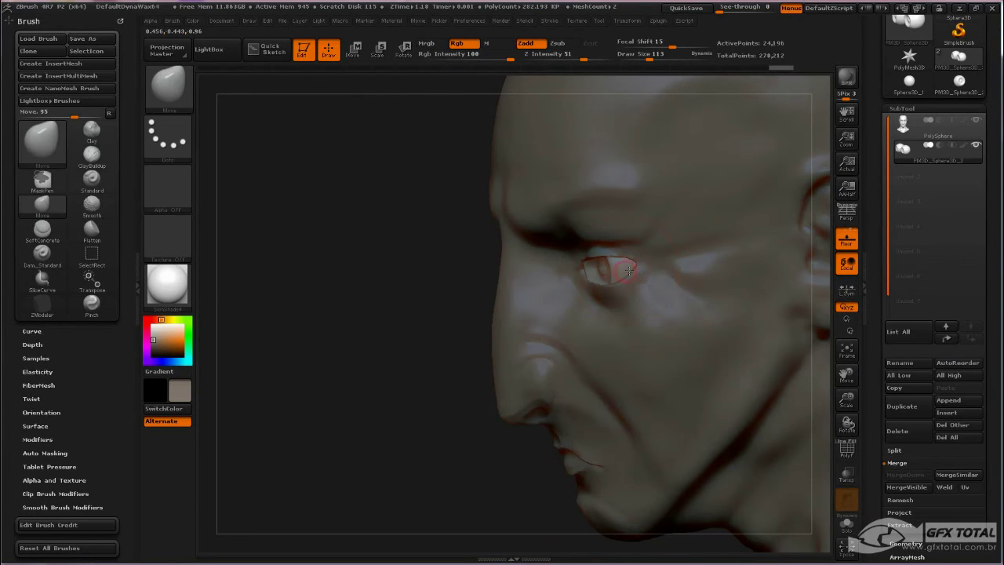
mouse_move(430, 273)
mouse_down()
mouse_move(713, 293)
mouse_move(760, 346)
mouse_move(483, 287)
mouse_up()
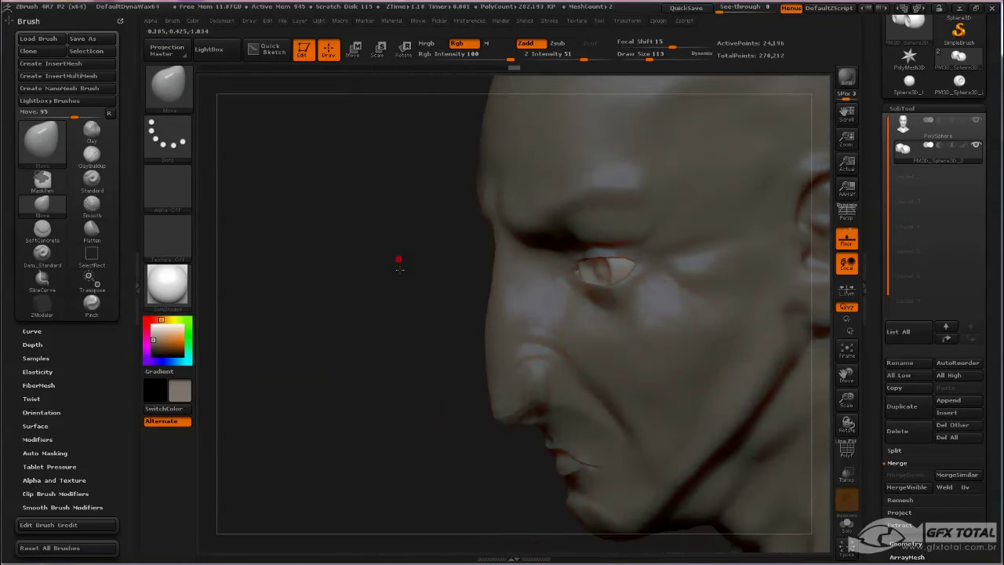
alt+drag(398, 258, 515, 294)
Select the PolySphere head subtool, set Draw Size to 72, and smooth around the eye
alt+click(573, 312)
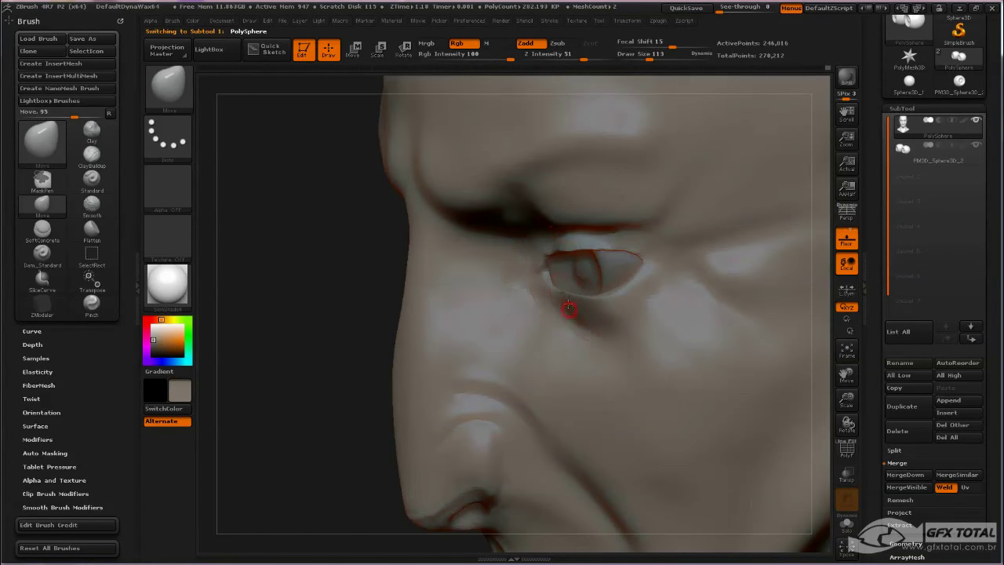
key(space)
drag(564, 299, 552, 301)
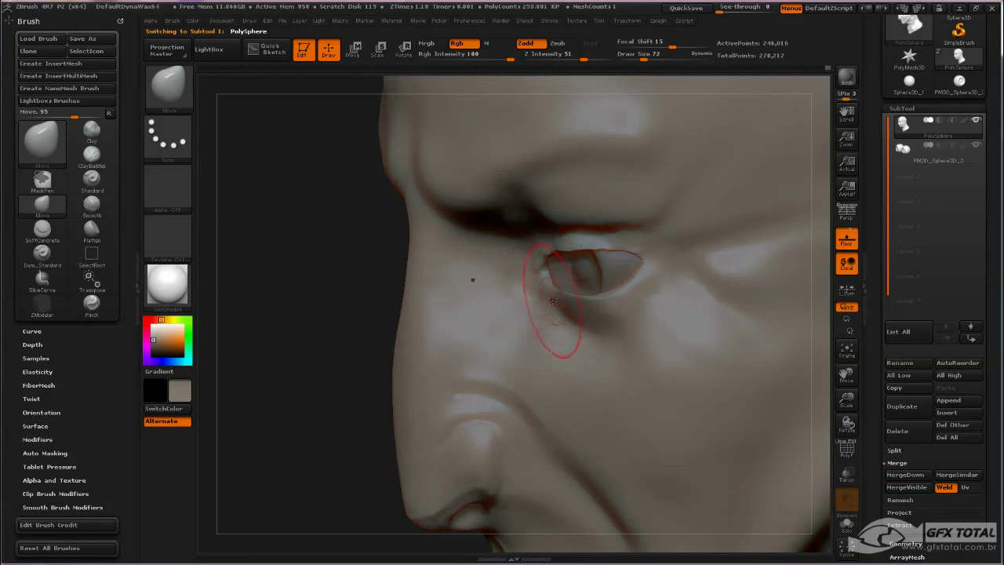
drag(361, 286, 335, 280)
key(shift)
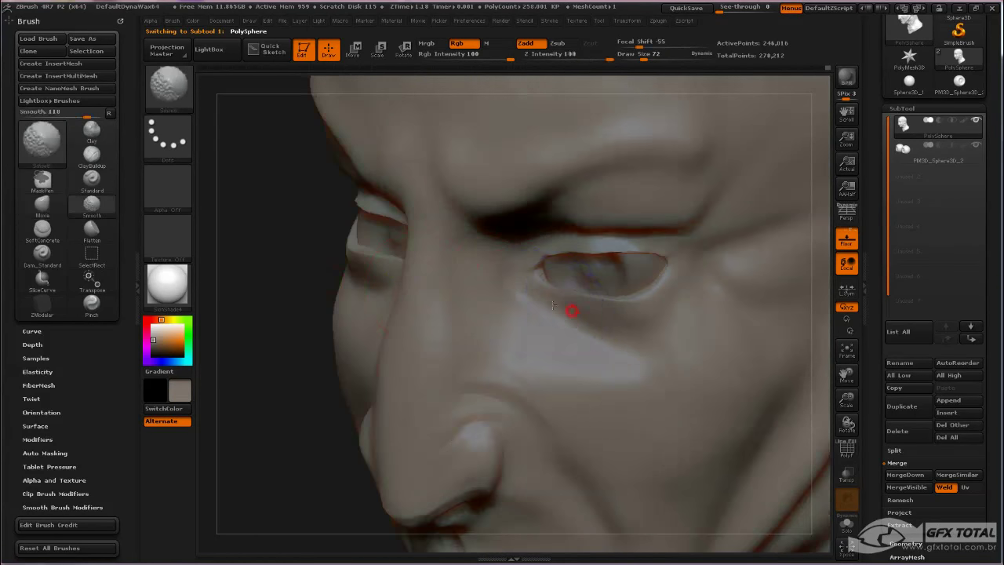
drag(432, 286, 264, 273)
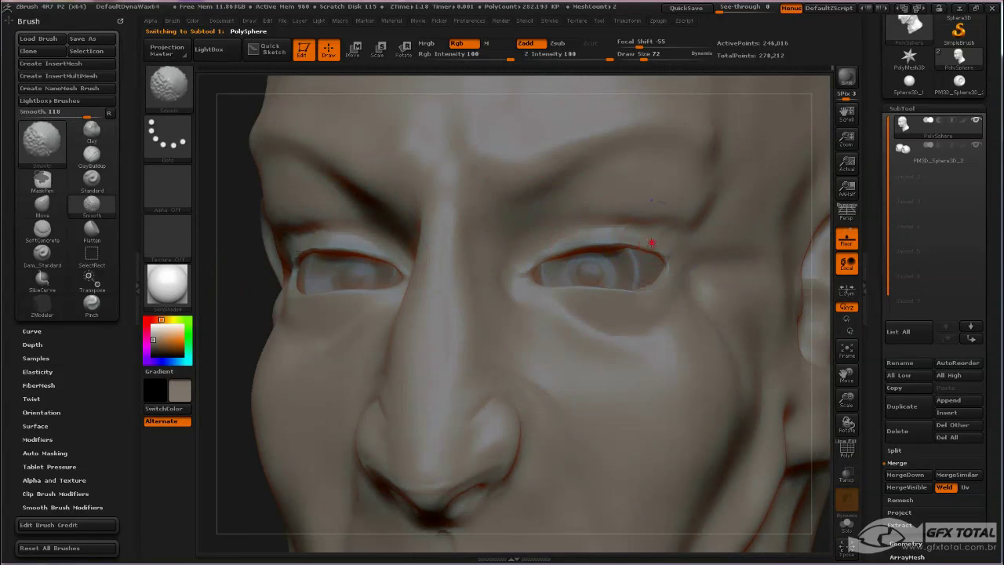
Smooth and nudge the eyelid skin around the eyeball, resizing the brush to 24, then 30
key(shift)
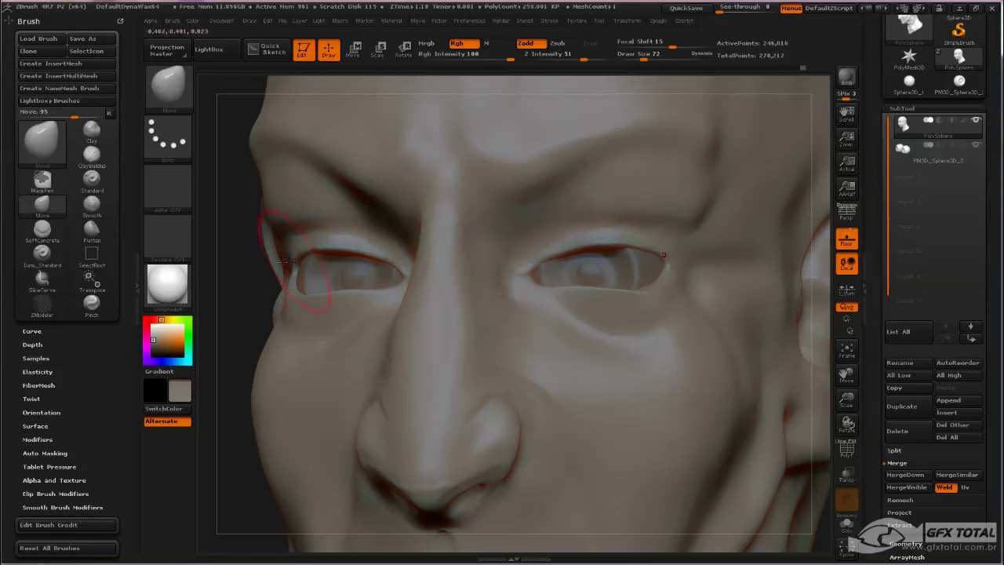
mouse_move(259, 271)
mouse_down()
mouse_move(224, 269)
mouse_move(454, 274)
mouse_up()
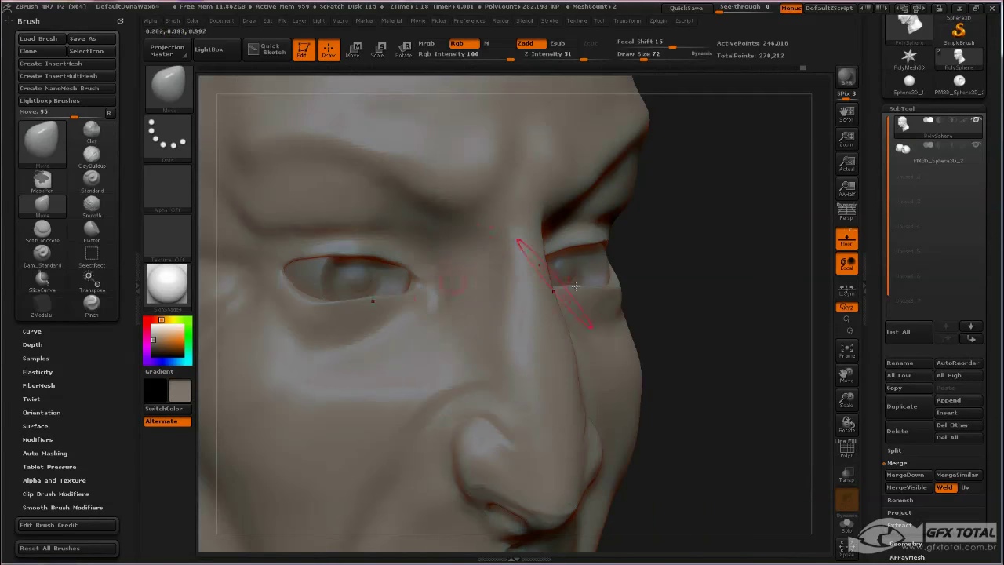
drag(684, 298, 694, 298)
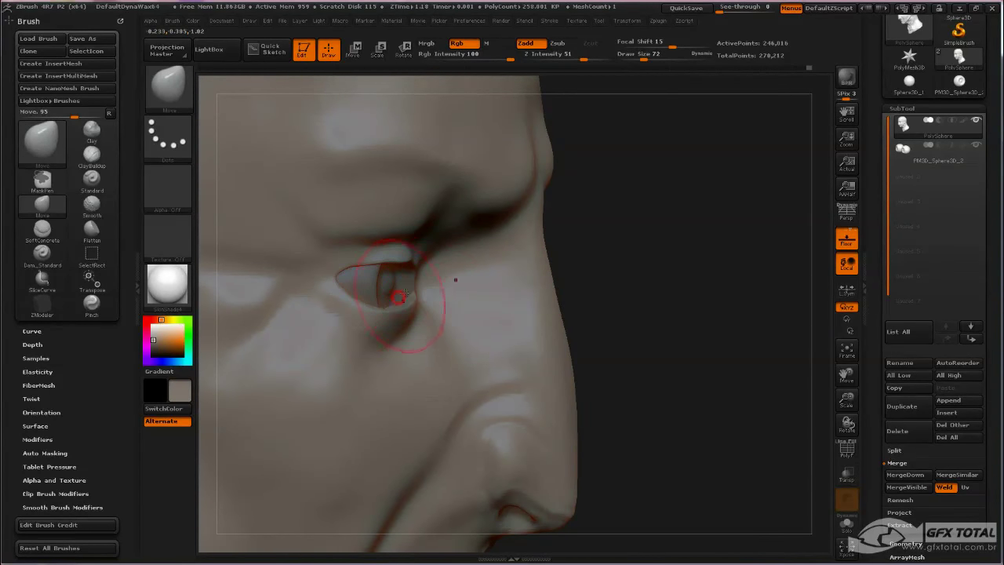
mouse_move(614, 271)
mouse_down()
mouse_move(623, 273)
mouse_move(458, 274)
mouse_up()
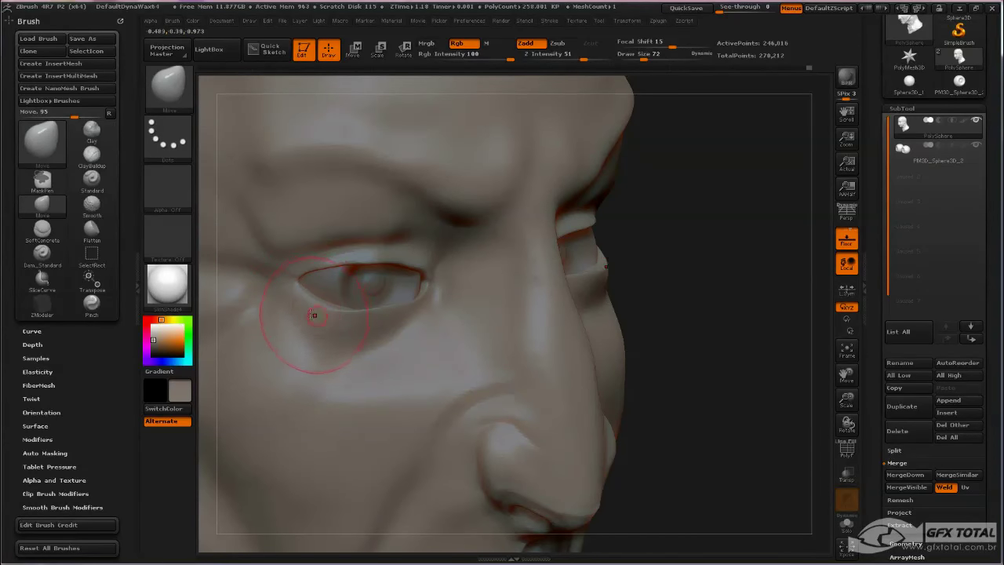
key(space)
mouse_move(329, 305)
mouse_down()
mouse_move(305, 305)
mouse_move(333, 299)
mouse_up()
key(space)
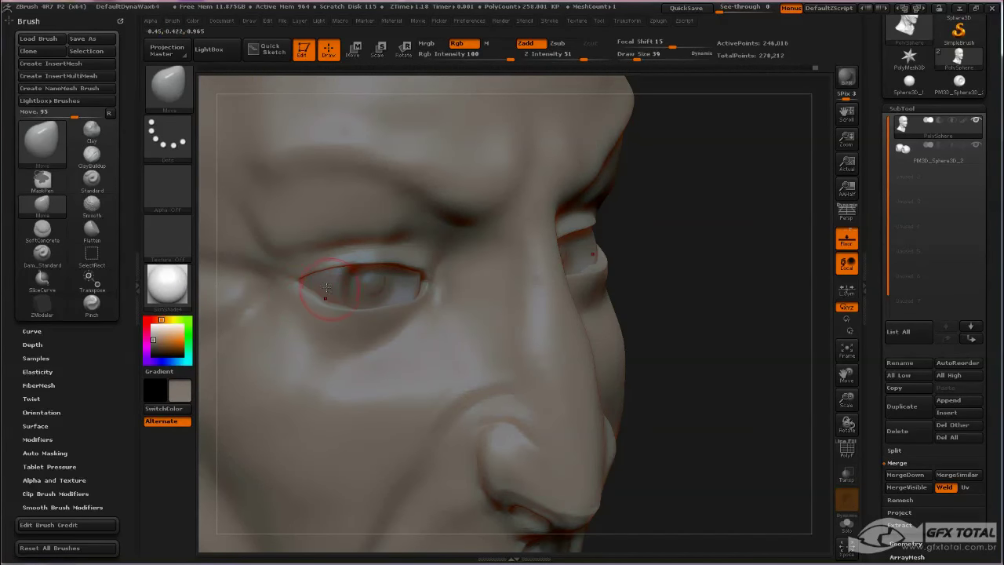
mouse_move(749, 298)
mouse_down()
mouse_move(732, 291)
mouse_move(751, 314)
mouse_move(793, 294)
mouse_move(790, 215)
mouse_move(742, 271)
mouse_move(753, 287)
mouse_move(731, 280)
mouse_move(745, 253)
mouse_up()
key(space)
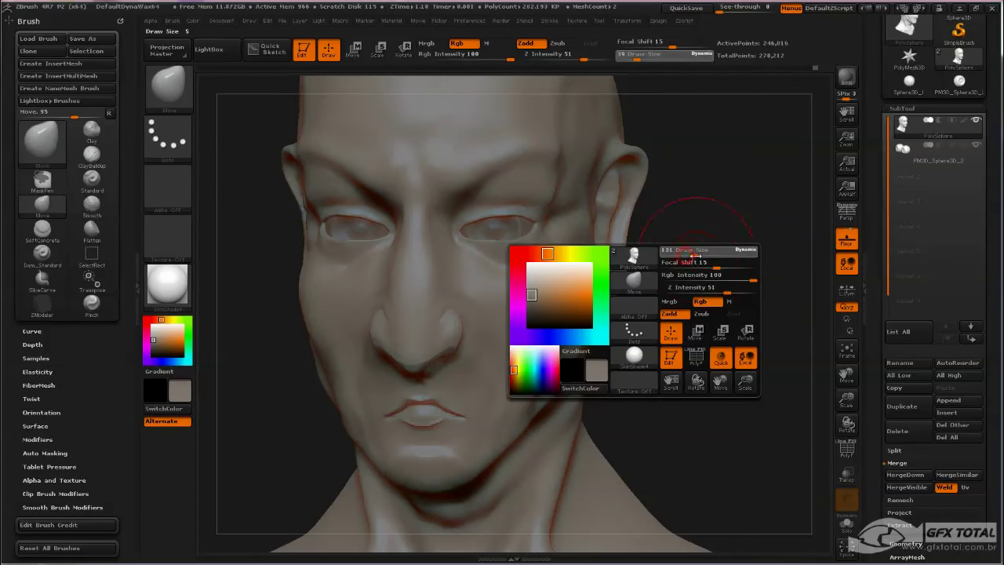
At Draw Size 75, reshape both upper lids, eye corners and lower-lid inner corners symmetrically
drag(740, 217, 734, 285)
key(ctrl+z)
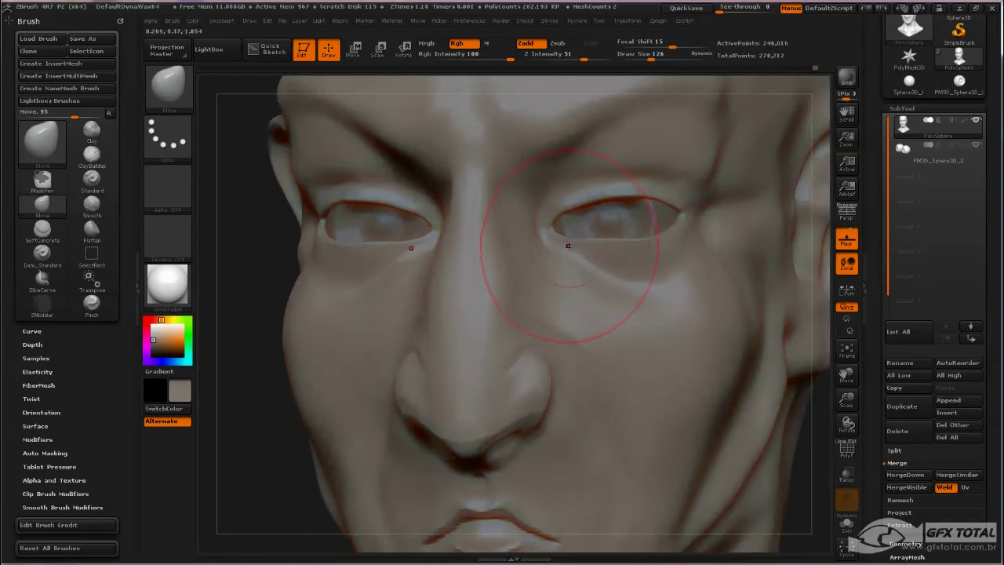
key(space)
drag(549, 226, 502, 225)
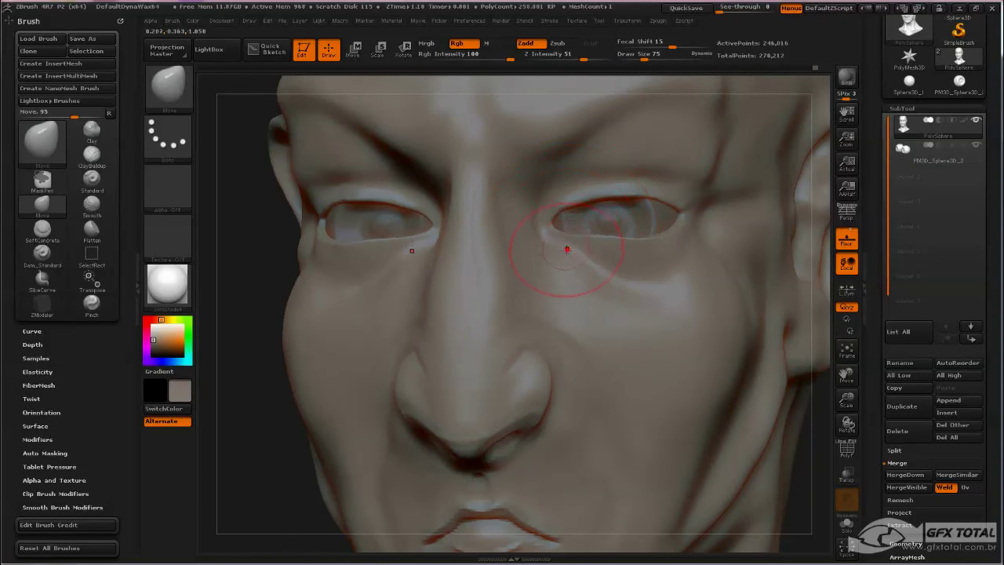
mouse_move(565, 211)
mouse_down()
mouse_move(563, 199)
mouse_move(543, 228)
mouse_move(584, 202)
mouse_up()
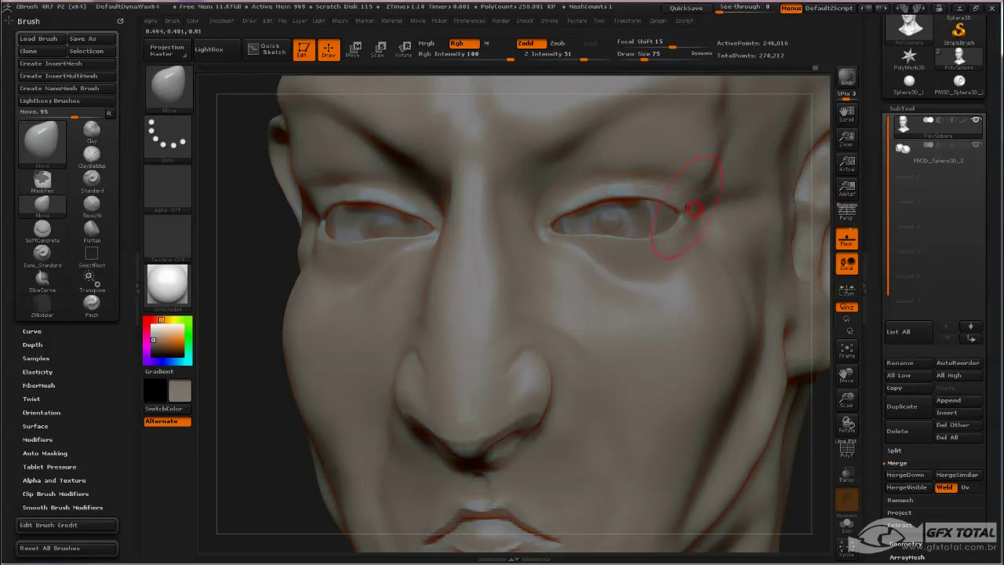
mouse_move(690, 208)
mouse_down()
mouse_move(639, 192)
mouse_move(586, 197)
mouse_move(607, 198)
mouse_move(533, 213)
mouse_move(549, 224)
mouse_up()
mouse_move(662, 206)
mouse_down()
mouse_move(673, 210)
mouse_move(557, 206)
mouse_up()
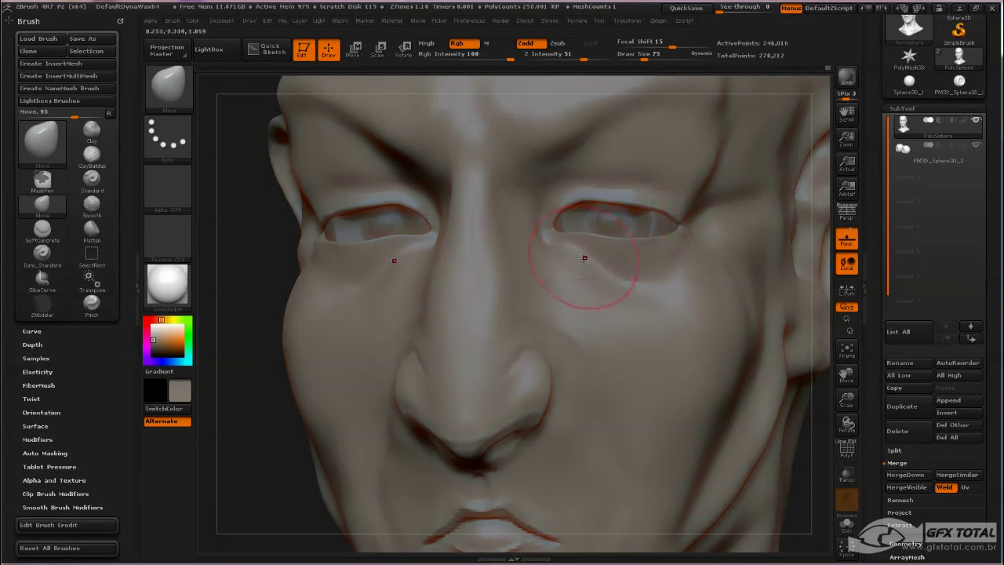
mouse_move(585, 257)
mouse_down()
mouse_move(567, 264)
mouse_move(549, 244)
mouse_move(555, 217)
mouse_move(570, 209)
mouse_up()
Pull the eyelid's outer corner back over the eyeball's side with the Move brush at size 75
right_click(567, 244)
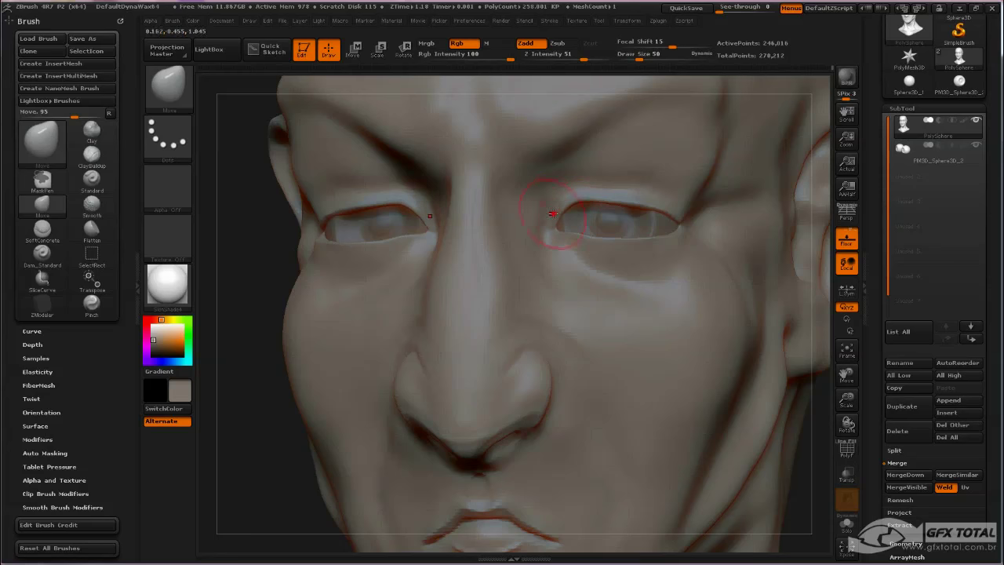
mouse_move(273, 263)
alt+mouse_down()
mouse_move(282, 224)
mouse_move(276, 241)
mouse_move(300, 227)
mouse_move(322, 237)
mouse_move(318, 247)
alt+mouse_up()
drag(410, 247, 395, 254)
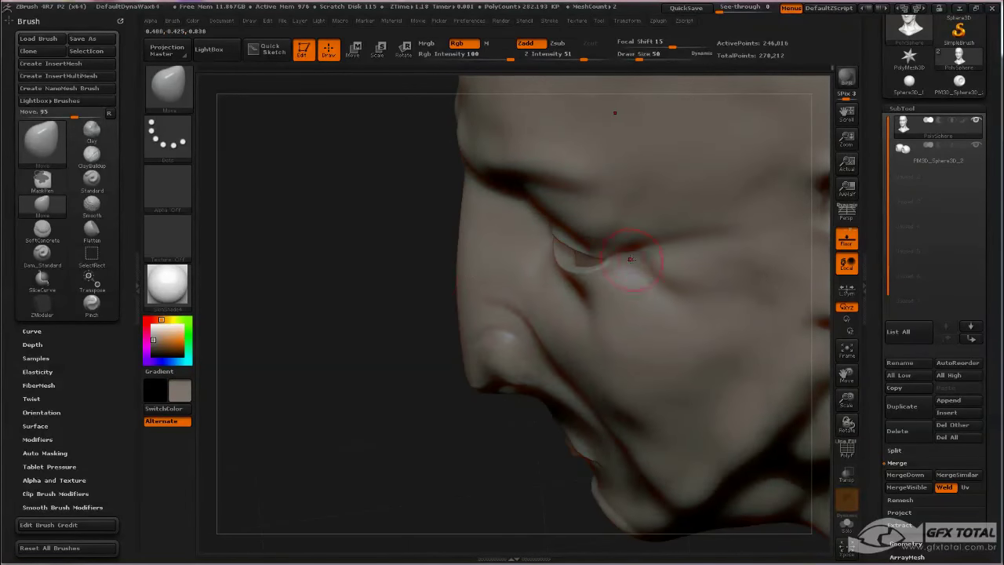
key(space)
drag(619, 261, 611, 264)
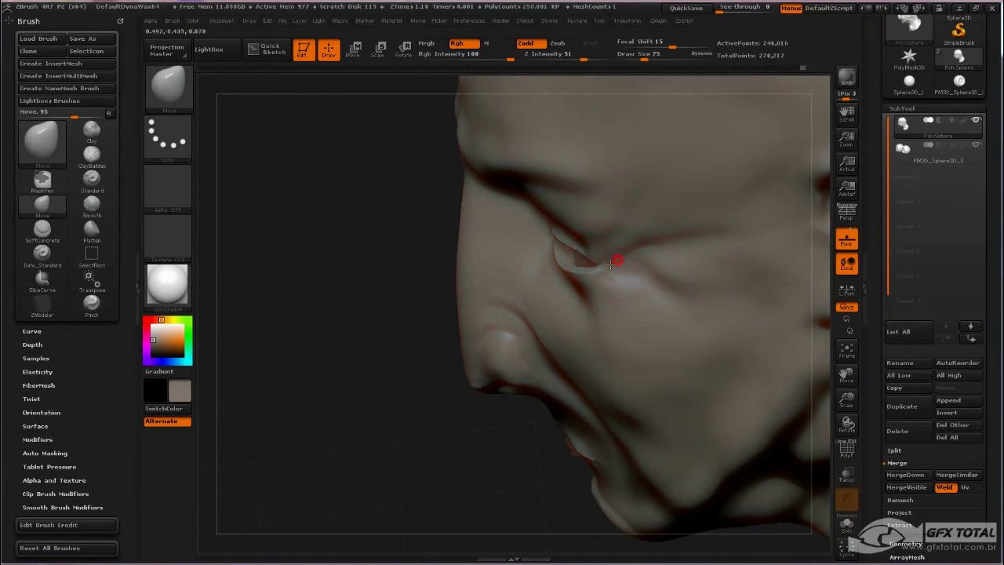
drag(394, 279, 444, 262)
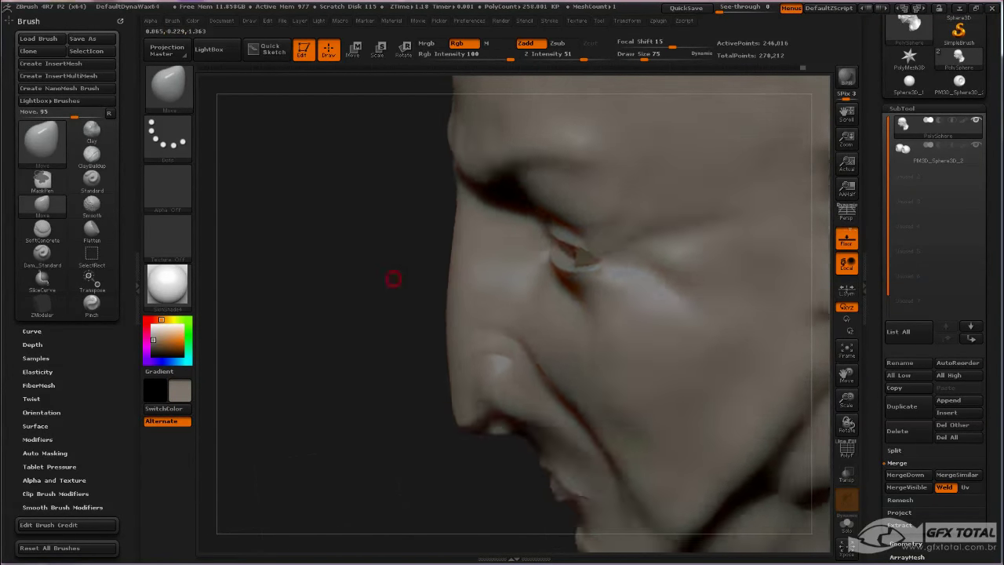
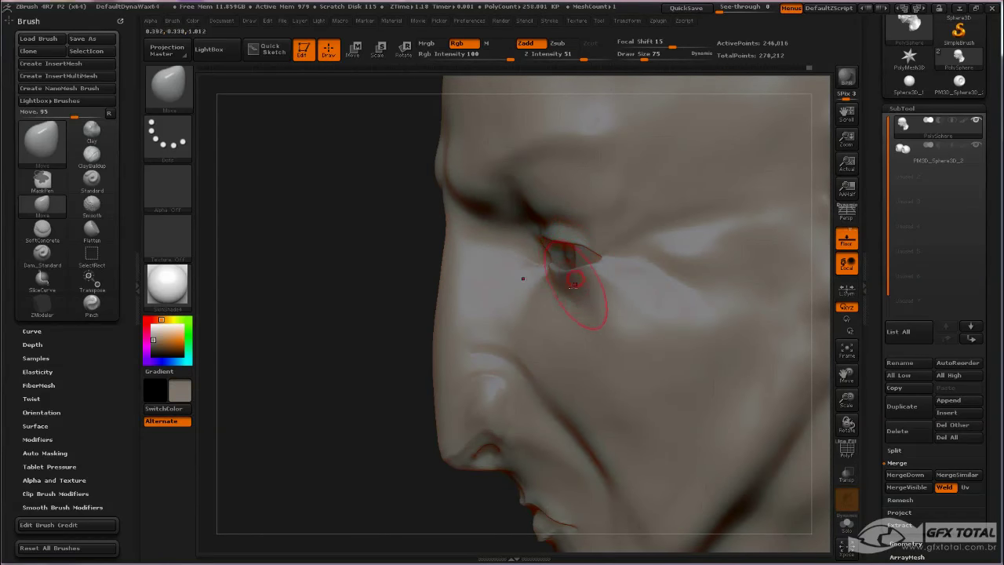
Switch to Dam_Standard, carve a crease under both eyes, and smooth it
drag(331, 298, 439, 292)
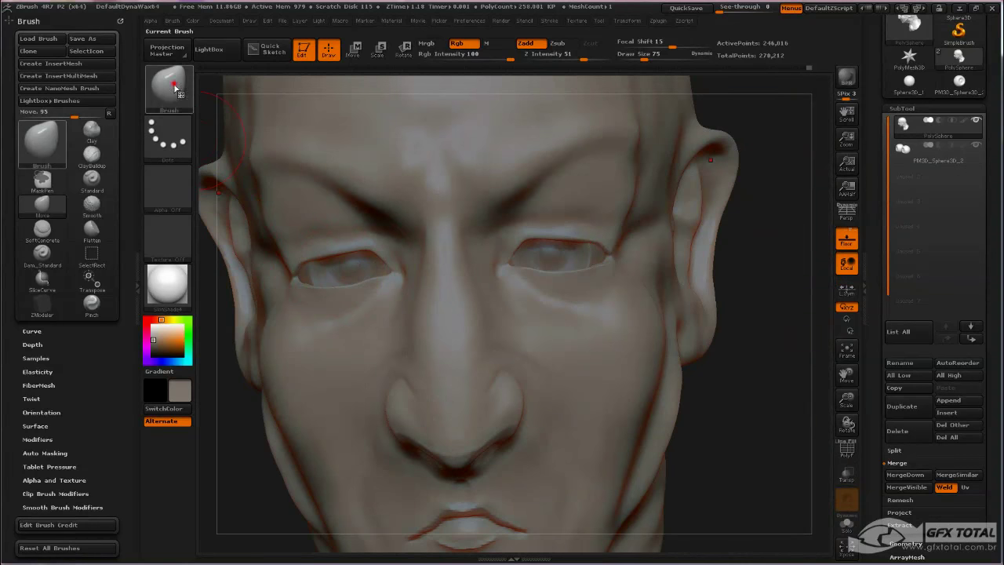
click(175, 88)
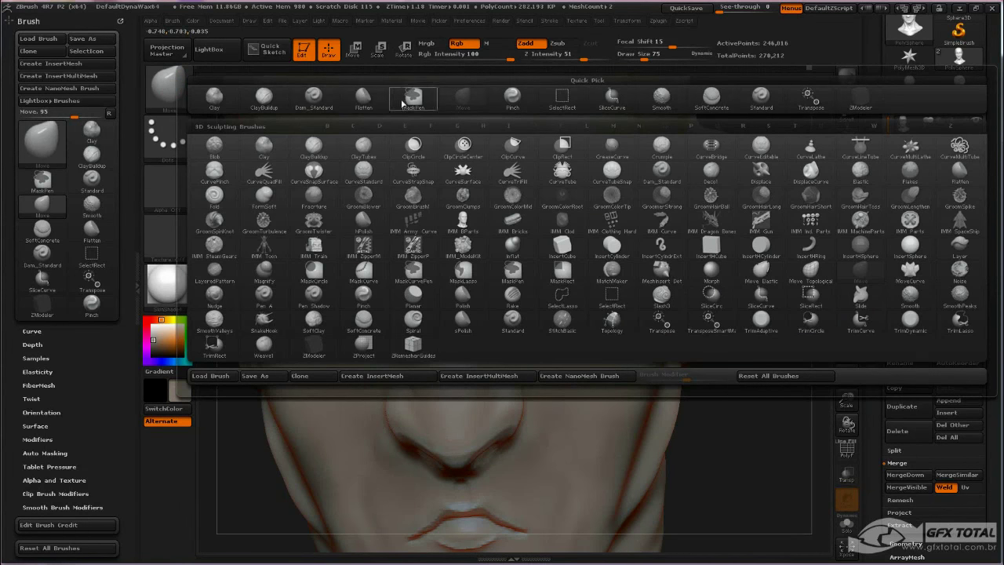
click(314, 97)
key(space)
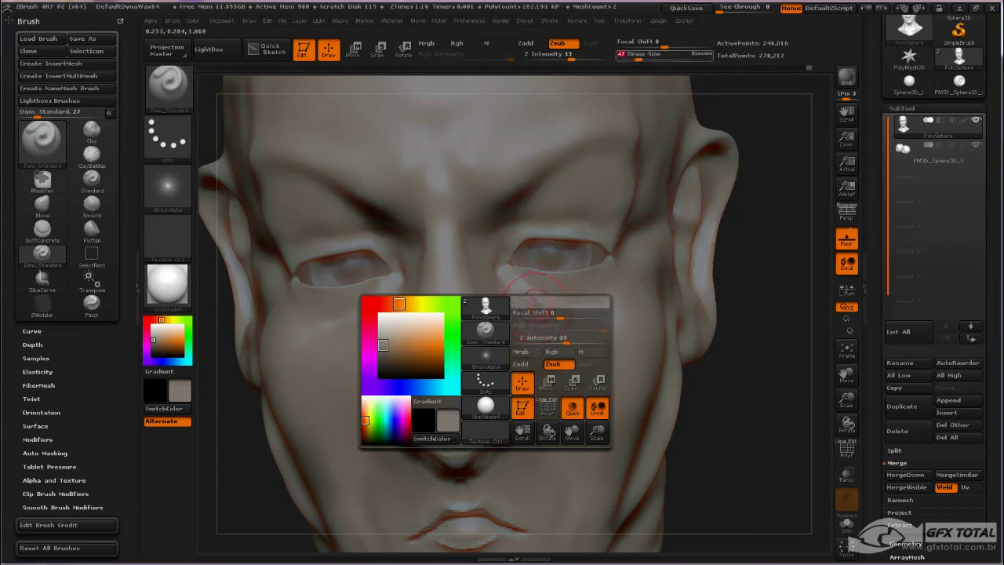
drag(495, 269, 546, 306)
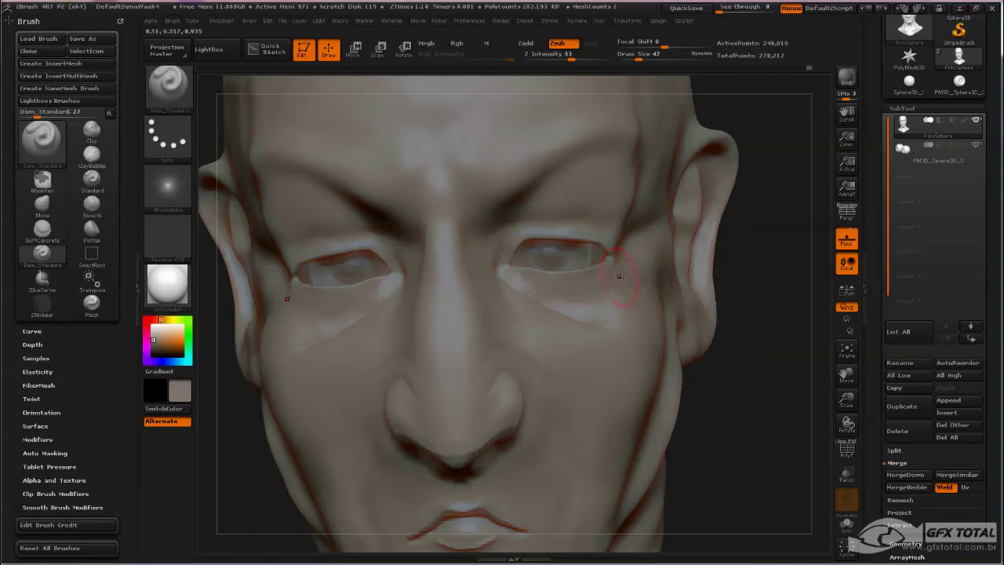
mouse_move(620, 276)
shift+mouse_down()
mouse_move(578, 306)
mouse_move(478, 284)
shift+mouse_up()
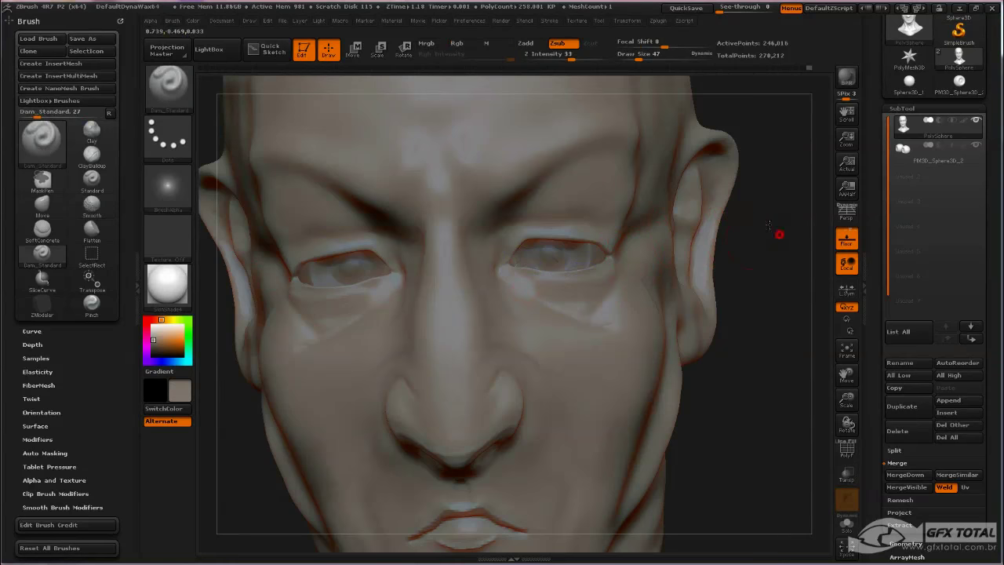
Carve mirrored creases on and above both eyelids, soften them, and reframe the face
mouse_move(780, 230)
mouse_down()
mouse_move(544, 207)
mouse_move(627, 210)
mouse_up()
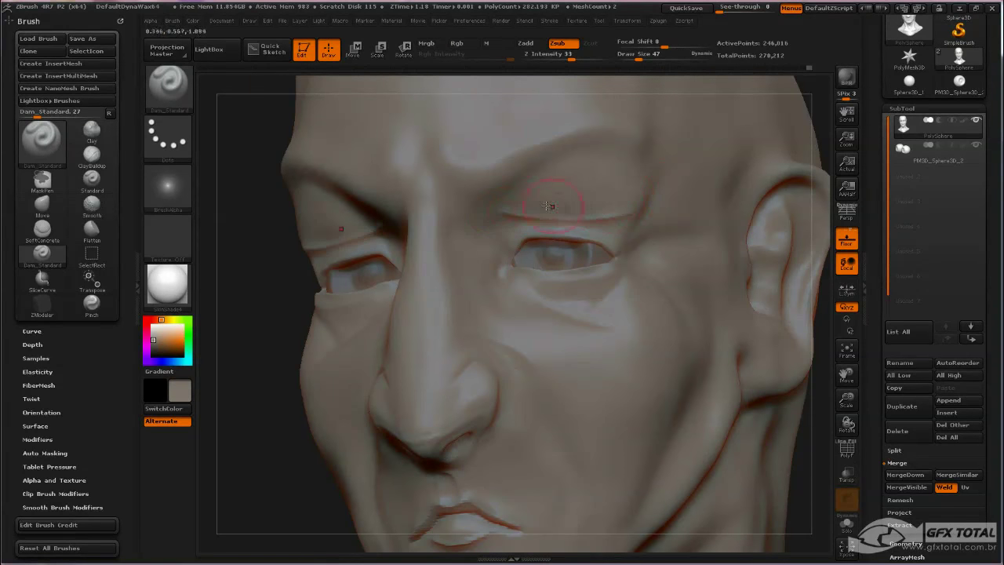
mouse_move(520, 205)
mouse_down()
mouse_move(634, 211)
mouse_move(536, 199)
mouse_up()
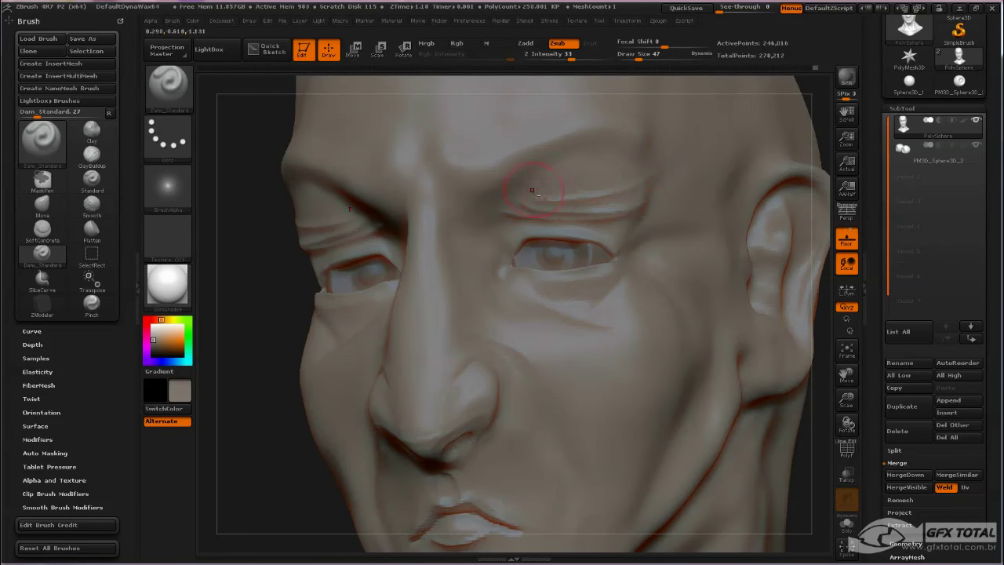
mouse_move(598, 177)
shift+mouse_down()
mouse_move(587, 195)
mouse_move(604, 203)
shift+mouse_up()
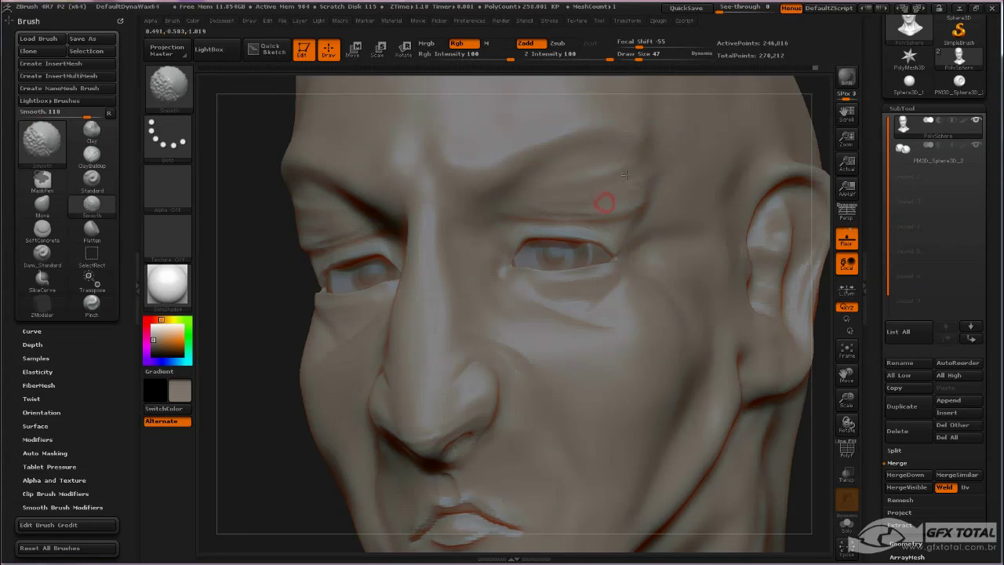
key(f)
shift+drag(291, 215, 369, 251)
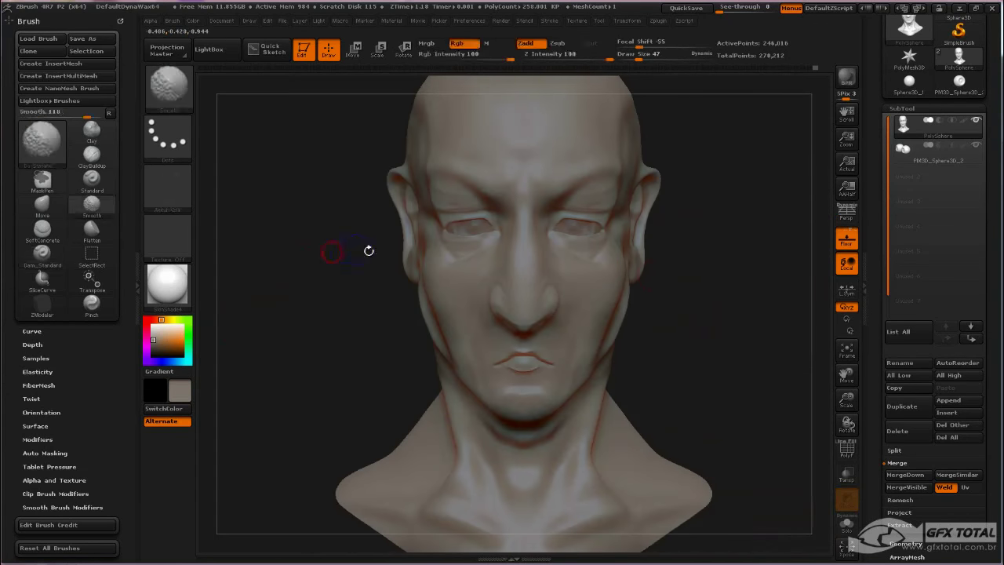
mouse_move(752, 285)
mouse_down()
mouse_move(815, 290)
mouse_move(782, 295)
mouse_up()
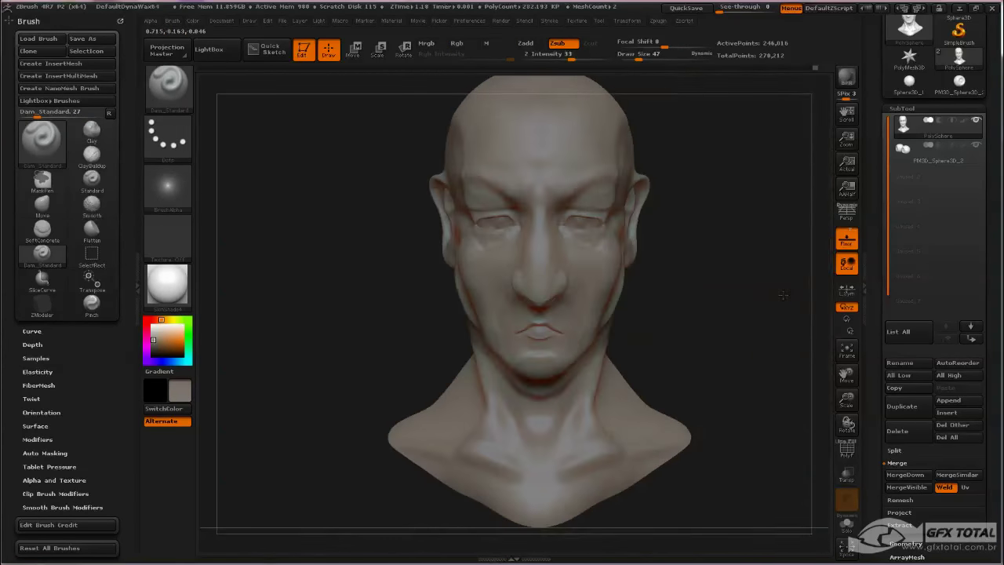
alt+drag(722, 285, 718, 340)
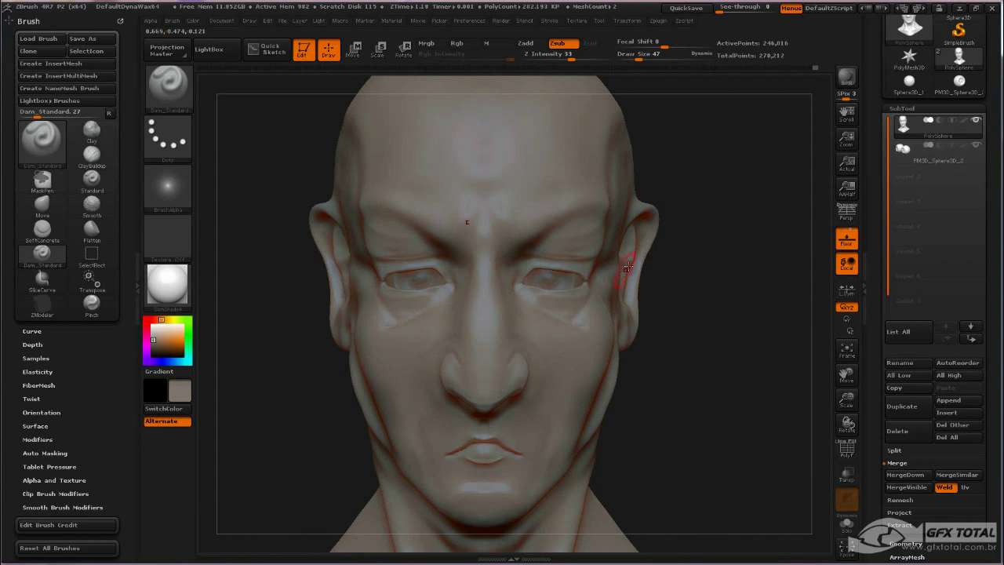
click(169, 81)
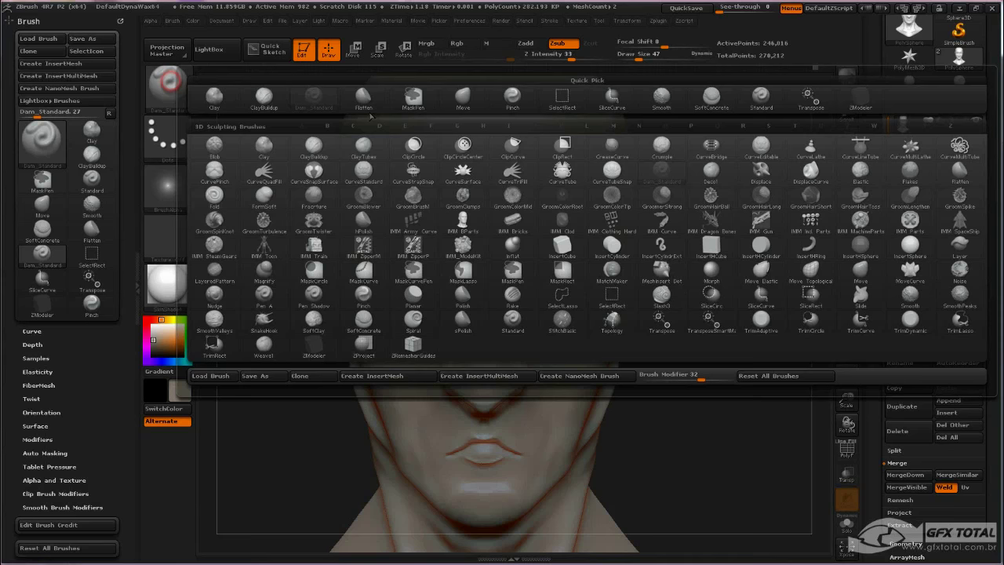
With the Move brush at size 155, pull the brow and temples inward and lift the cheeks
click(469, 95)
drag(651, 243, 682, 243)
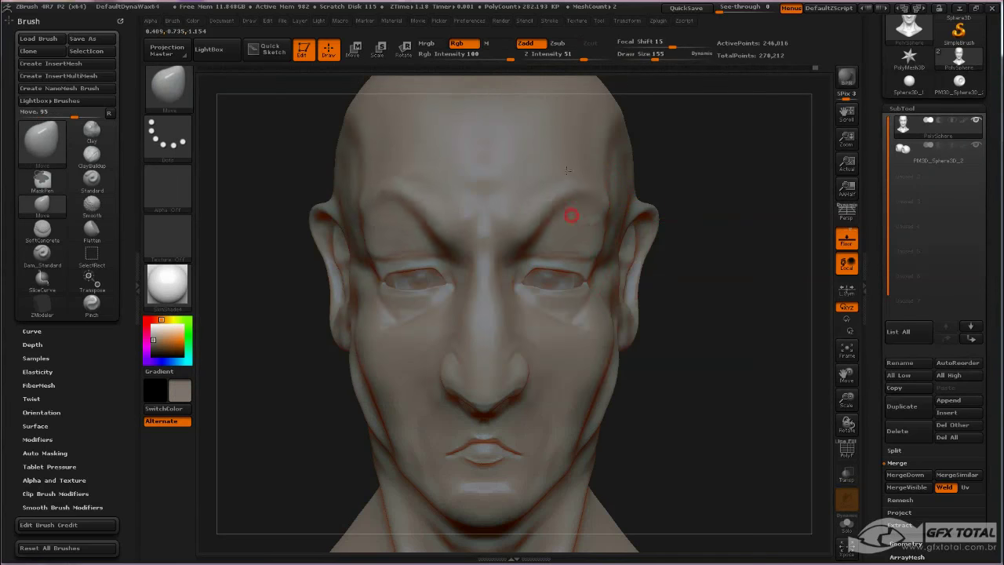
mouse_move(567, 170)
mouse_down()
mouse_move(576, 219)
mouse_move(606, 270)
mouse_up()
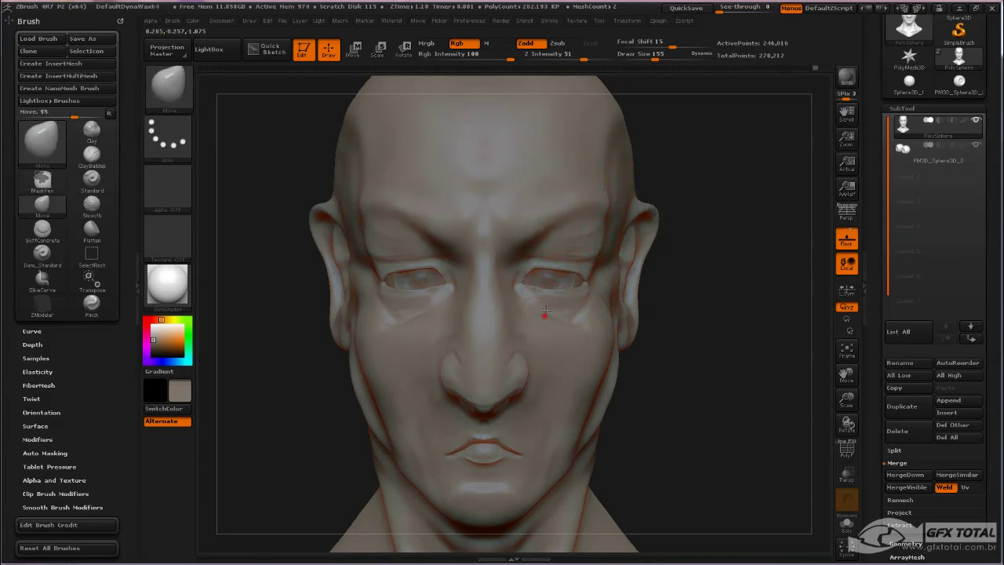
drag(547, 310, 550, 294)
shift+drag(620, 298, 628, 329)
Raise the brush to 277, compare the sculpt with undo/redo, then settle on size 226
key(space)
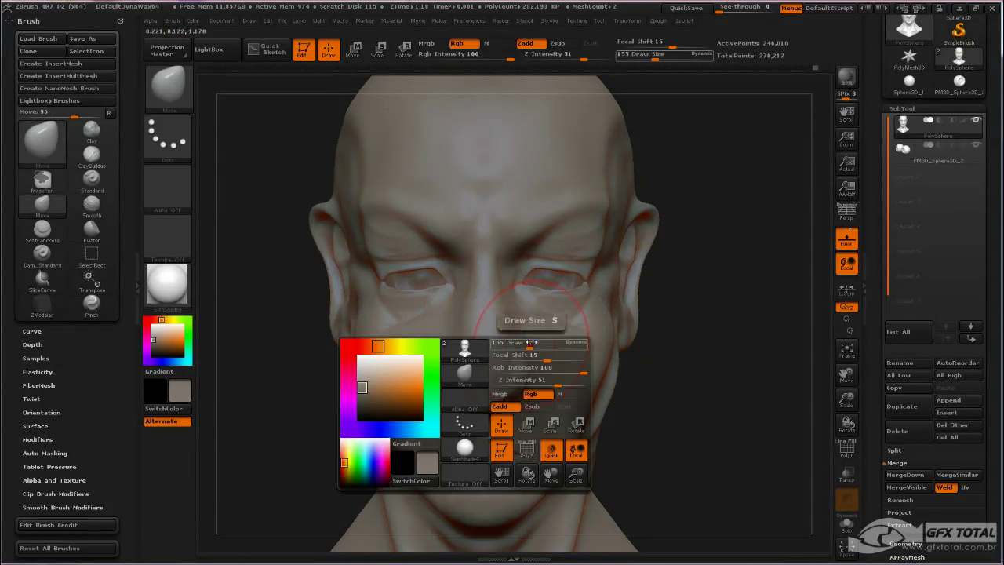
mouse_move(502, 323)
mouse_down()
mouse_move(518, 363)
mouse_move(511, 316)
mouse_up()
key(ctrl+z)
key(ctrl+z)
key(ctrl+z)
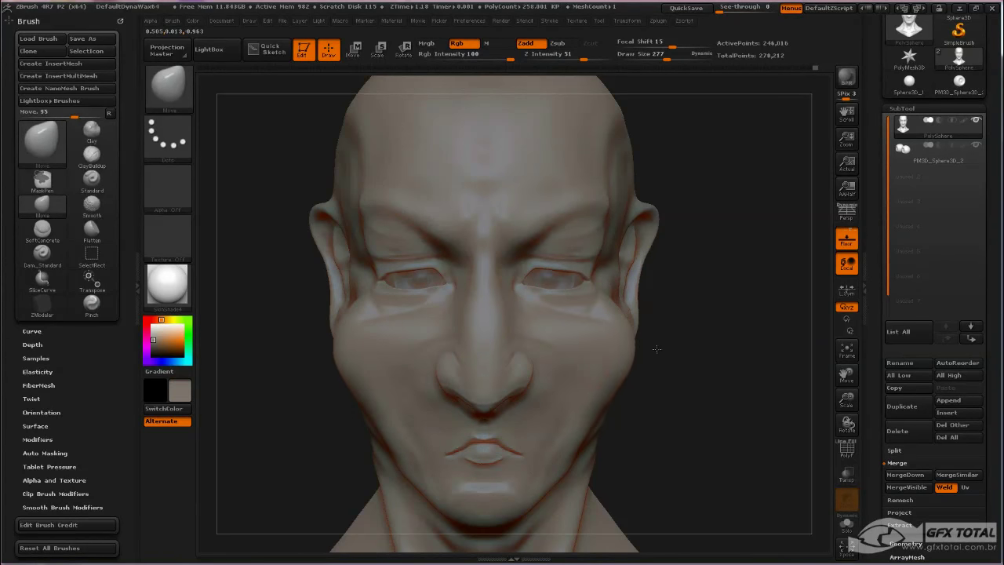
key(ctrl+z)
key(ctrl+z)
key(ctrl+shift+z)
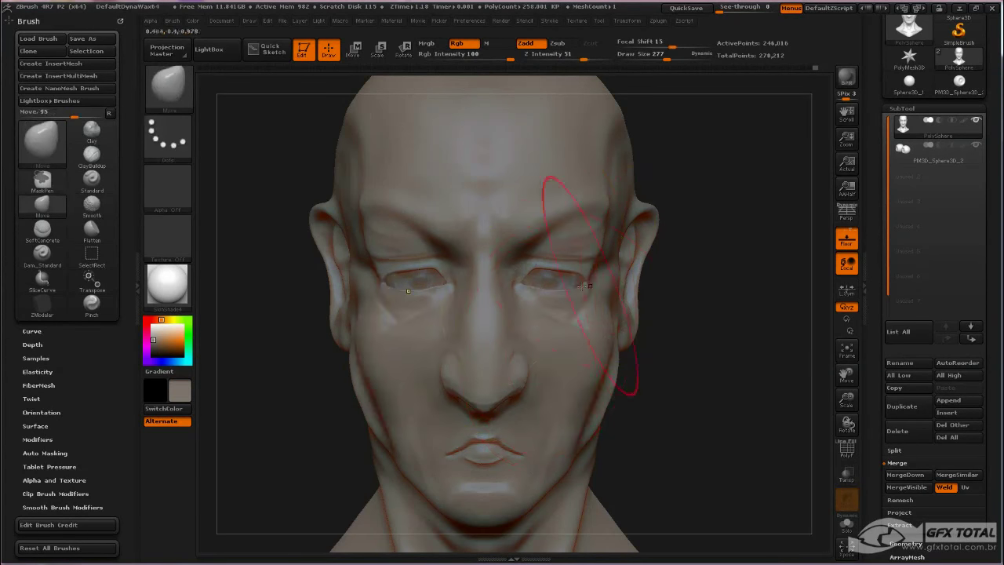
key(space)
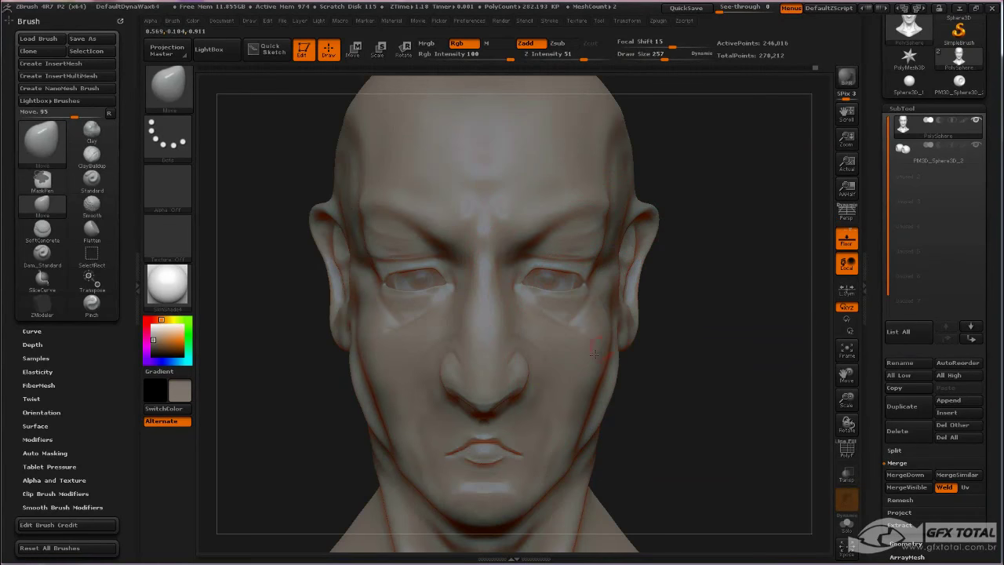
key(space)
mouse_move(594, 378)
mouse_down()
mouse_move(571, 404)
mouse_move(601, 402)
mouse_up()
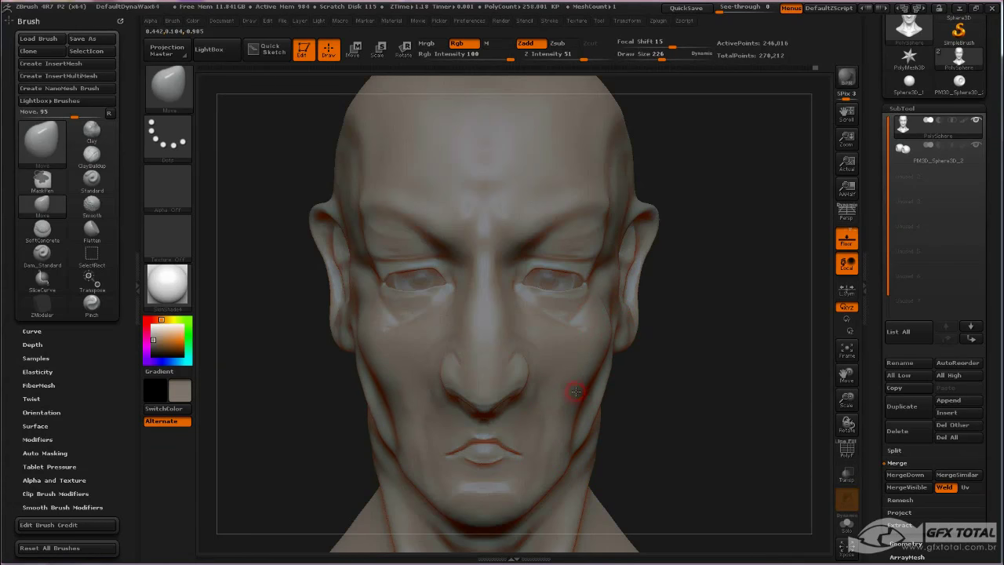
Rotate the head through three-quarter and profile views back to a centred front view
drag(673, 357, 640, 381)
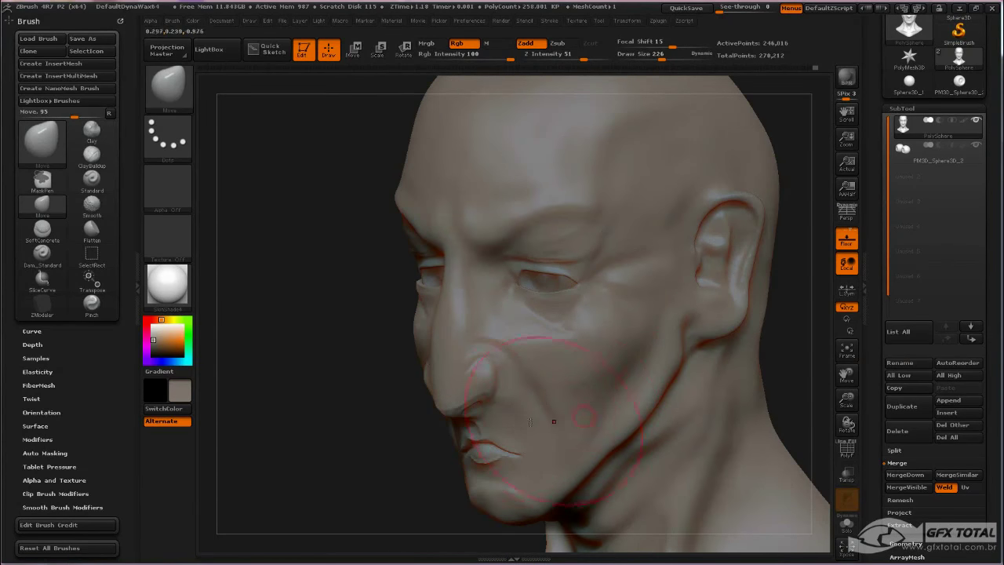
drag(554, 421, 466, 435)
mouse_move(370, 430)
mouse_down()
mouse_move(739, 213)
mouse_move(739, 298)
mouse_move(764, 293)
mouse_move(627, 254)
mouse_move(581, 265)
mouse_up()
key(space)
drag(670, 253, 727, 296)
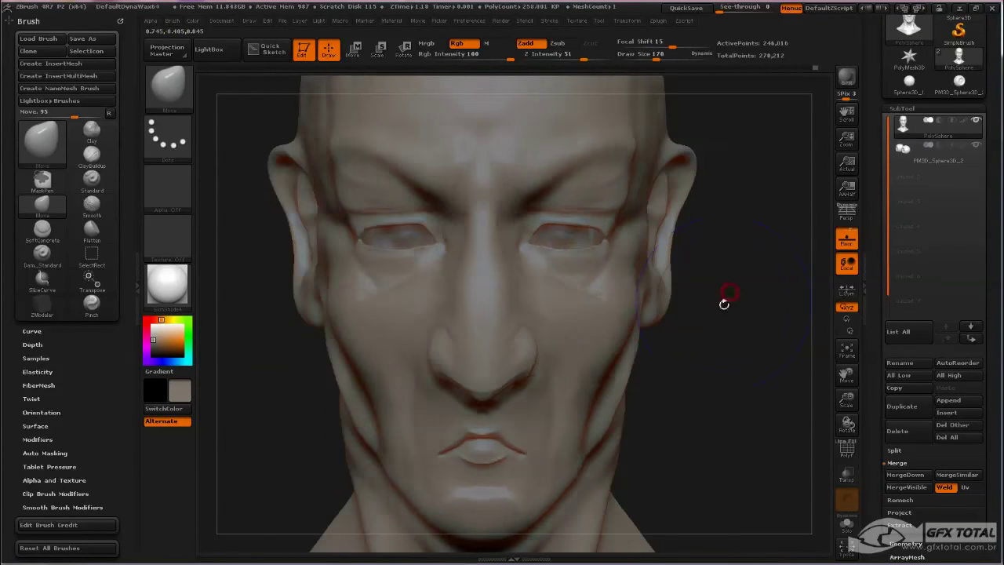
drag(768, 271, 728, 180)
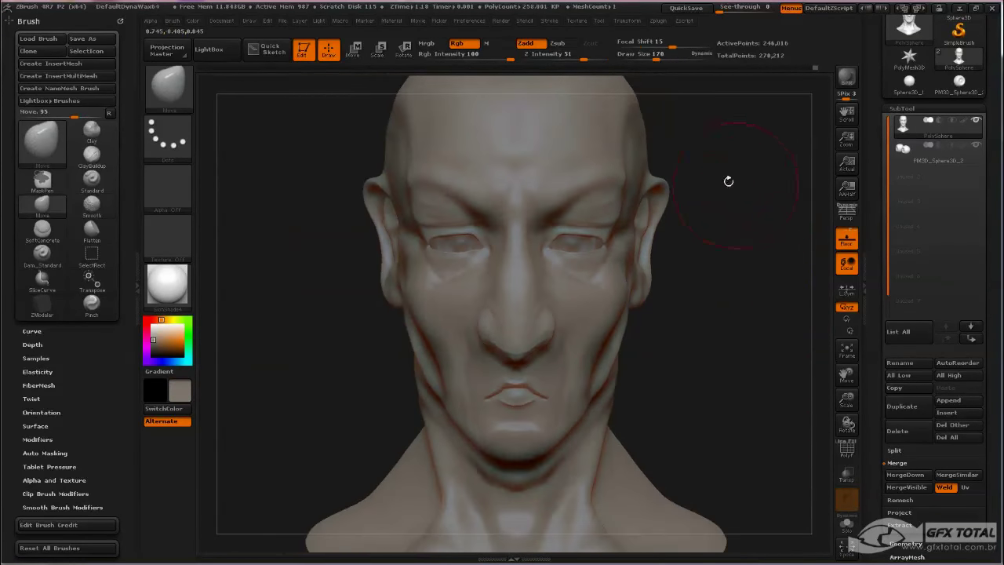
click(167, 86)
click(360, 146)
mouse_move(721, 165)
ctrl+mouse_down()
mouse_move(550, 250)
mouse_move(681, 262)
ctrl+mouse_up()
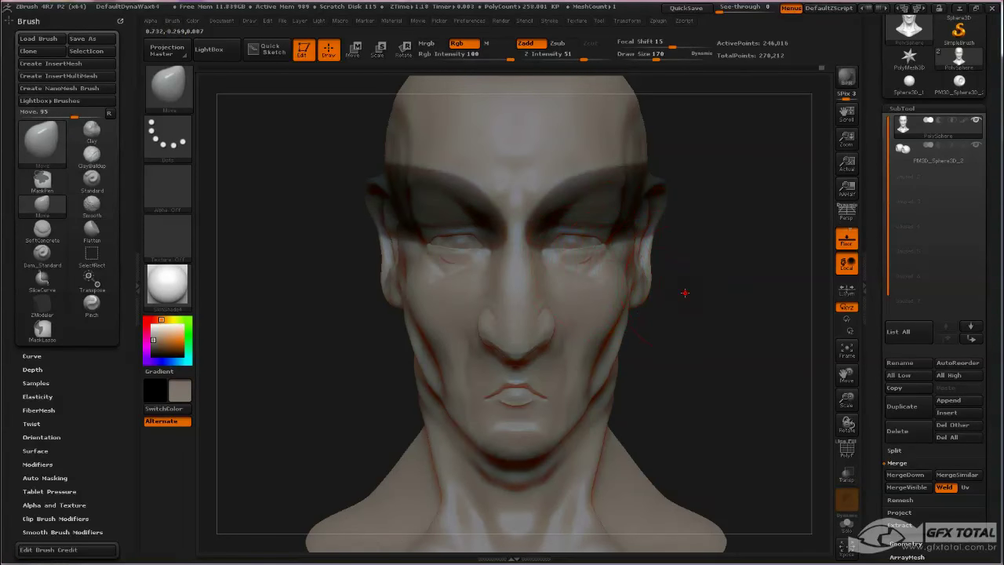
drag(685, 293, 558, 272)
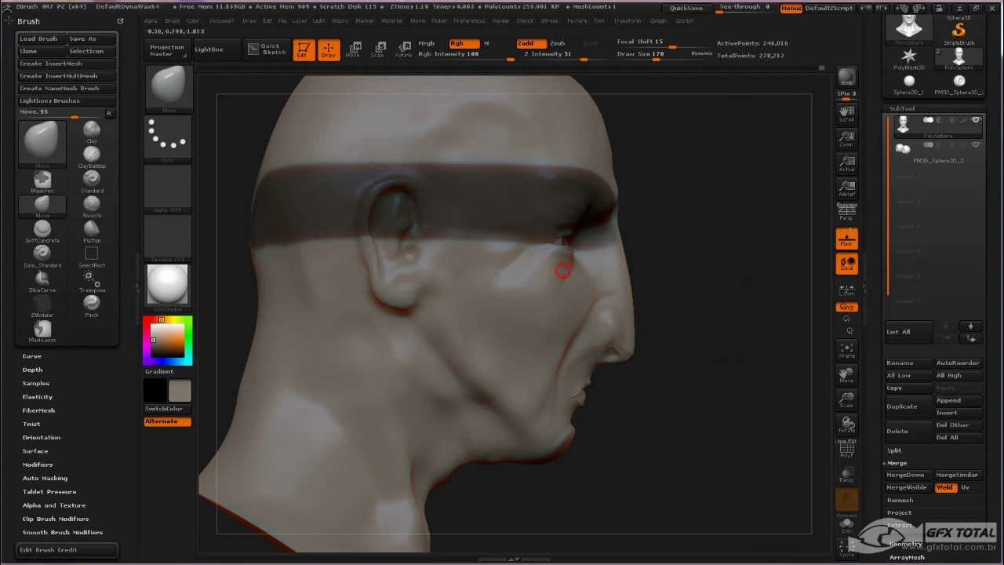
ctrl+click(657, 236)
drag(766, 240, 708, 262)
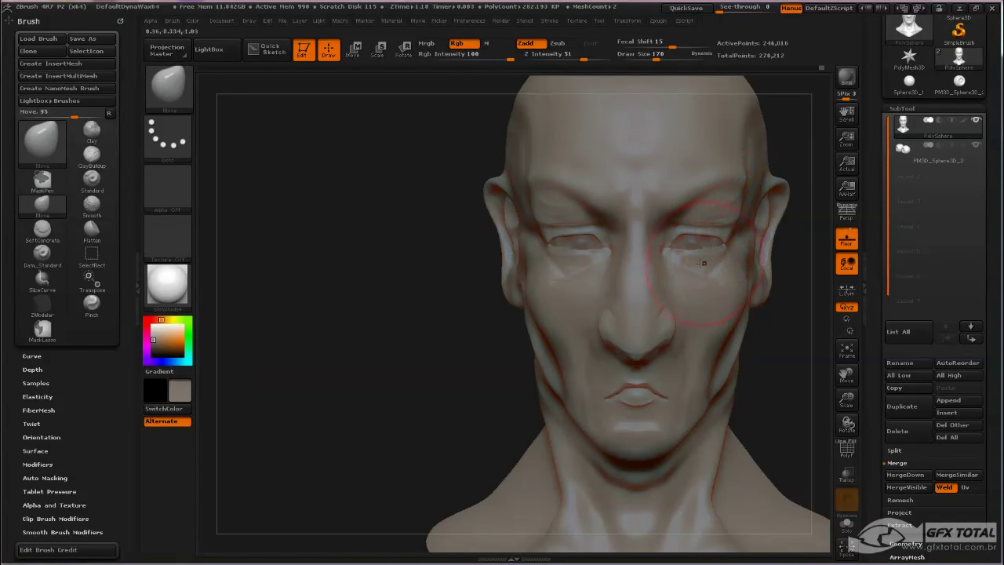
key(space)
drag(693, 251, 683, 250)
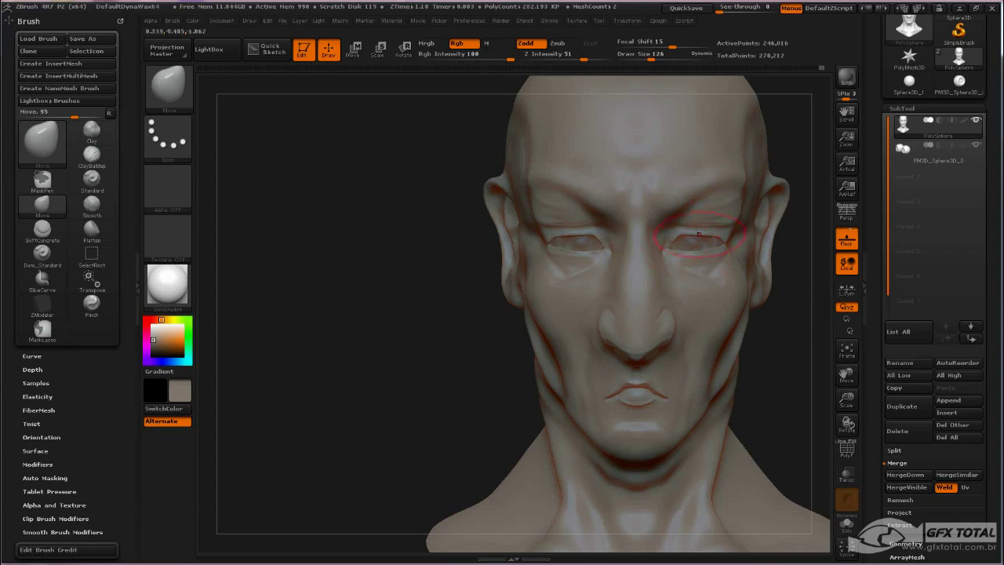
mouse_move(730, 223)
mouse_down()
mouse_move(695, 201)
mouse_move(680, 225)
mouse_move(663, 200)
mouse_move(742, 203)
mouse_up()
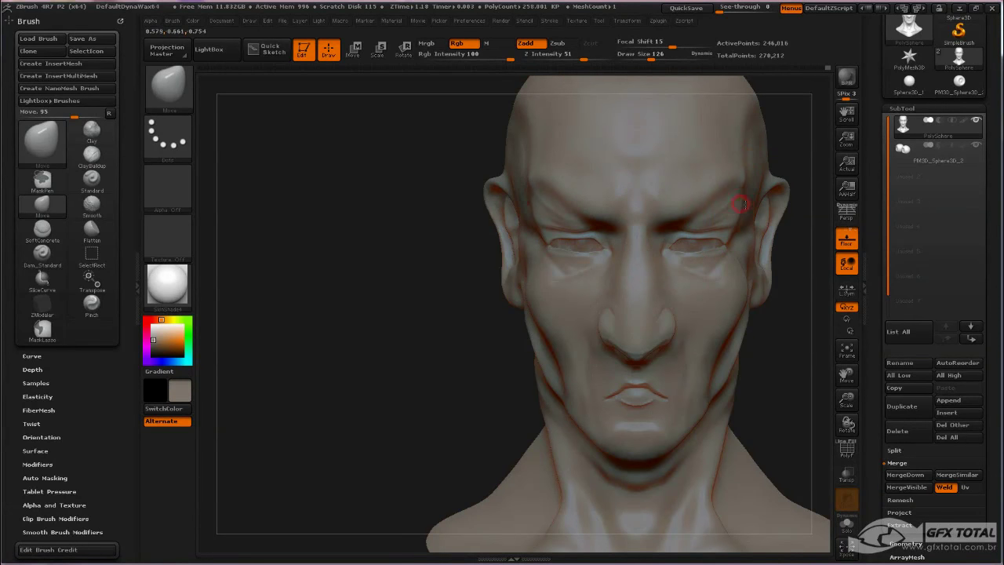
key(shift)
drag(377, 250, 629, 248)
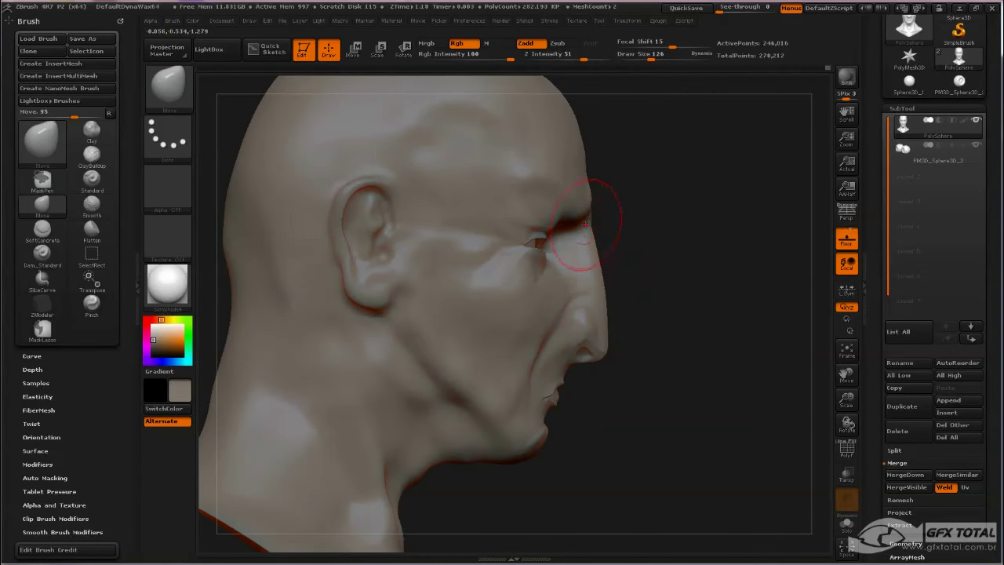
mouse_move(582, 225)
mouse_down()
mouse_move(578, 233)
mouse_move(618, 240)
mouse_up()
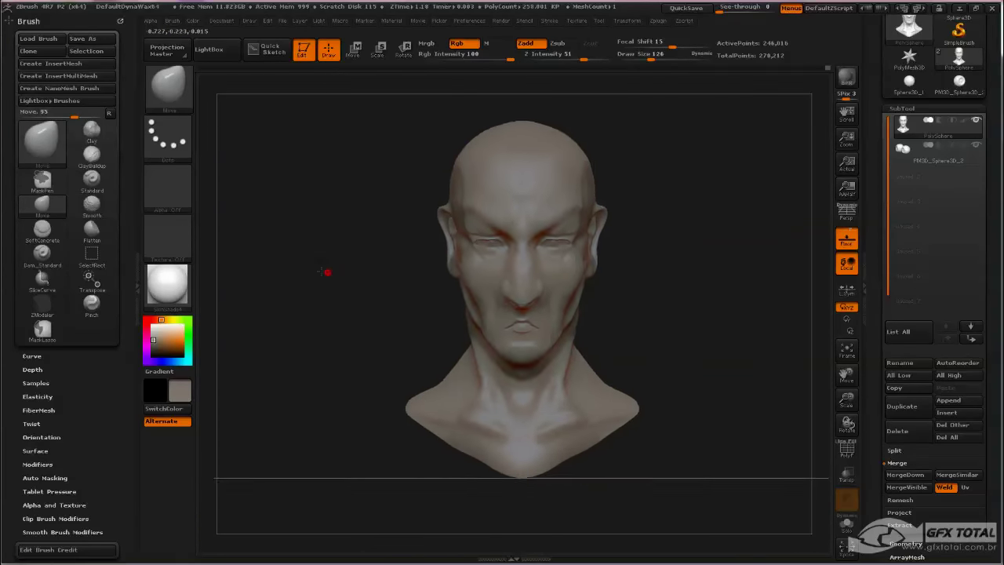
drag(327, 274, 585, 138)
drag(774, 150, 795, 150)
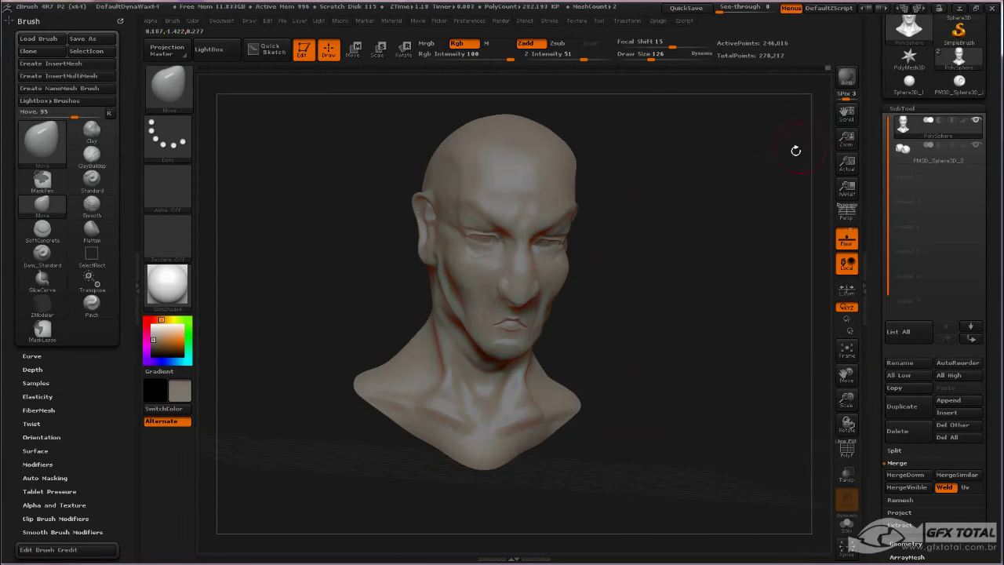
mouse_move(700, 250)
mouse_down()
mouse_move(688, 275)
mouse_move(688, 262)
mouse_move(649, 259)
mouse_up()
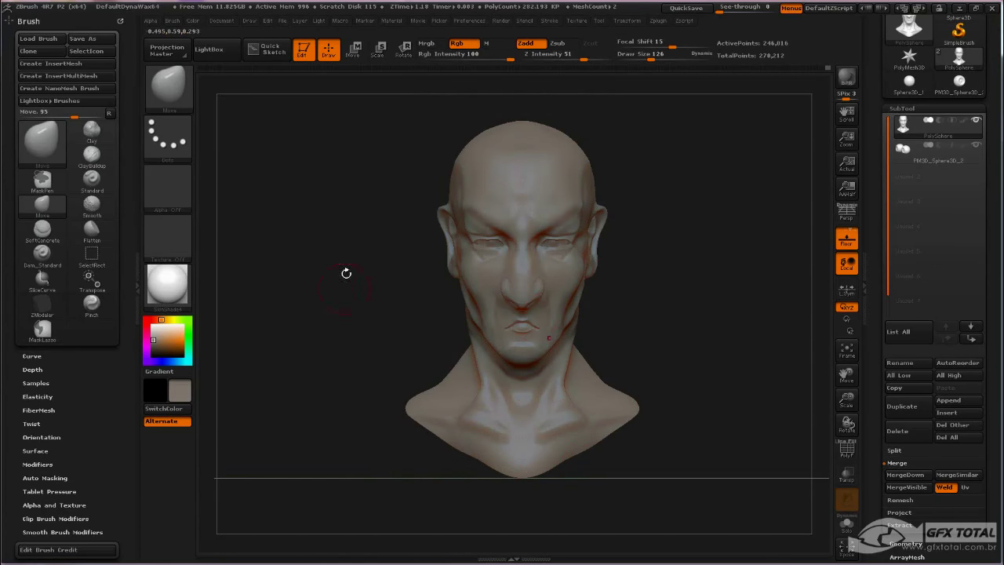
mouse_move(755, 243)
mouse_down()
mouse_move(721, 264)
mouse_move(572, 270)
mouse_move(699, 246)
mouse_move(768, 202)
mouse_move(617, 234)
mouse_up()
key(ctrl)
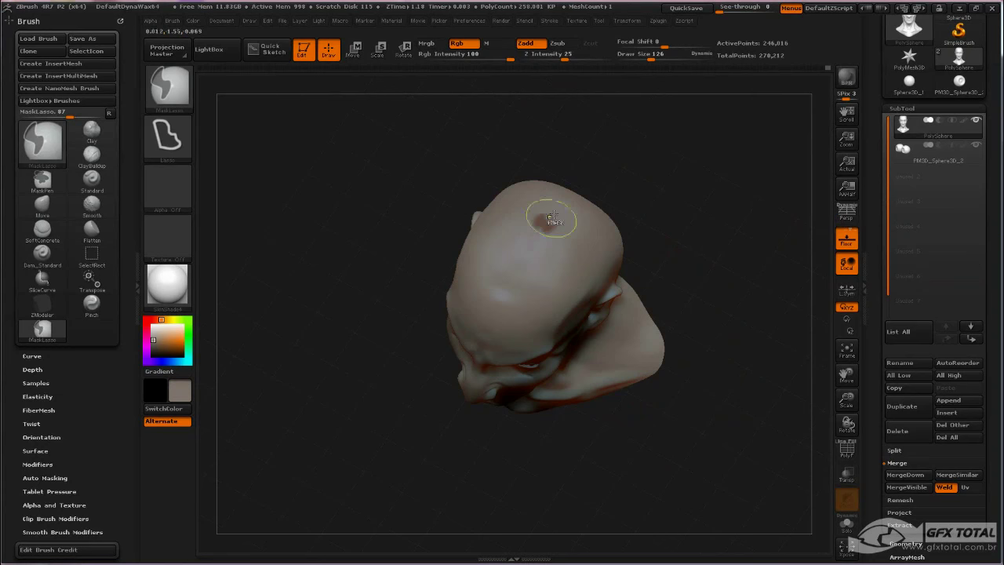
Paint a MaskPen mask spot on the crown and rotate to view it
click(168, 86)
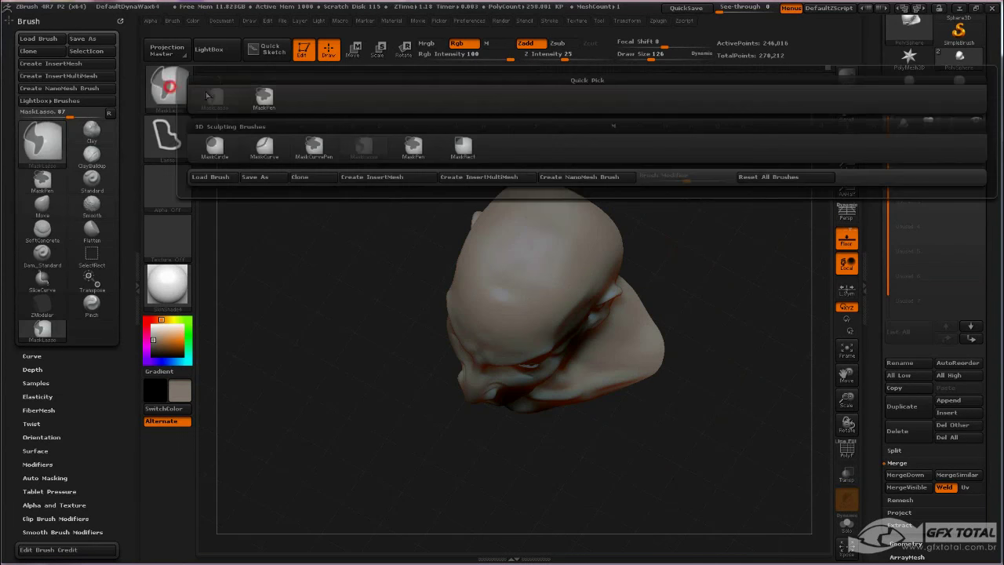
click(265, 99)
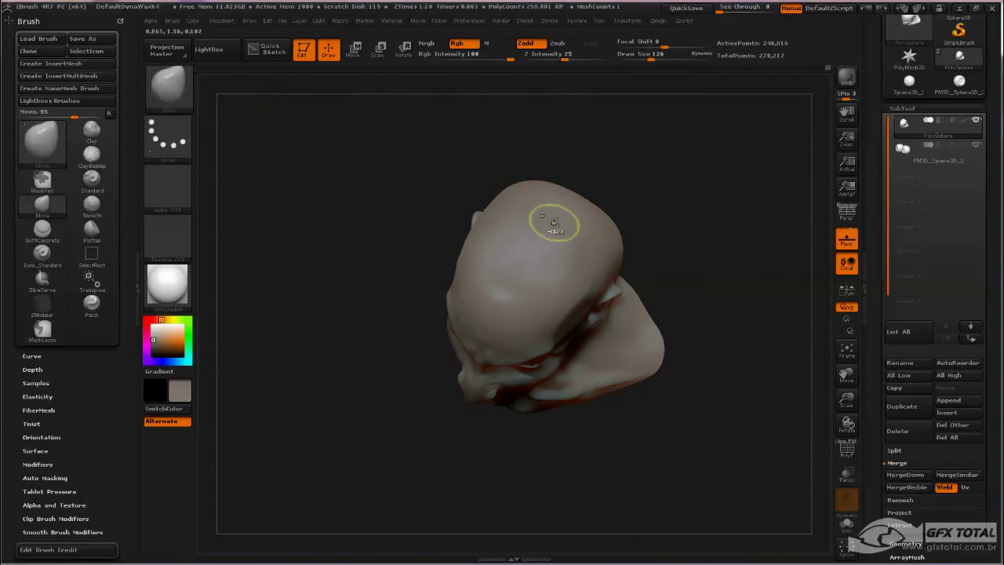
ctrl+drag(538, 221, 561, 224)
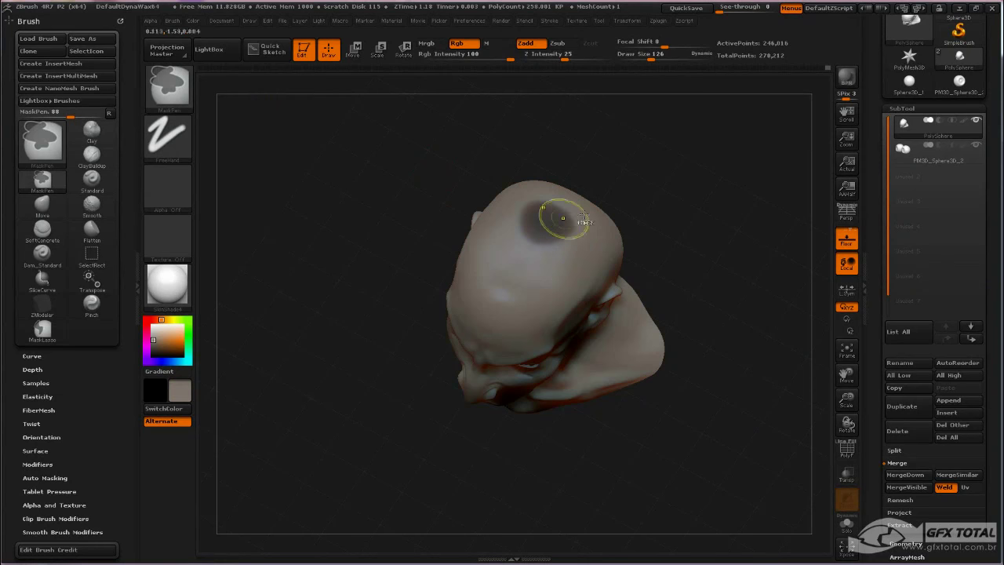
key(b)
key(m)
key(v)
mouse_move(729, 267)
mouse_down()
mouse_move(757, 254)
mouse_move(756, 224)
mouse_up()
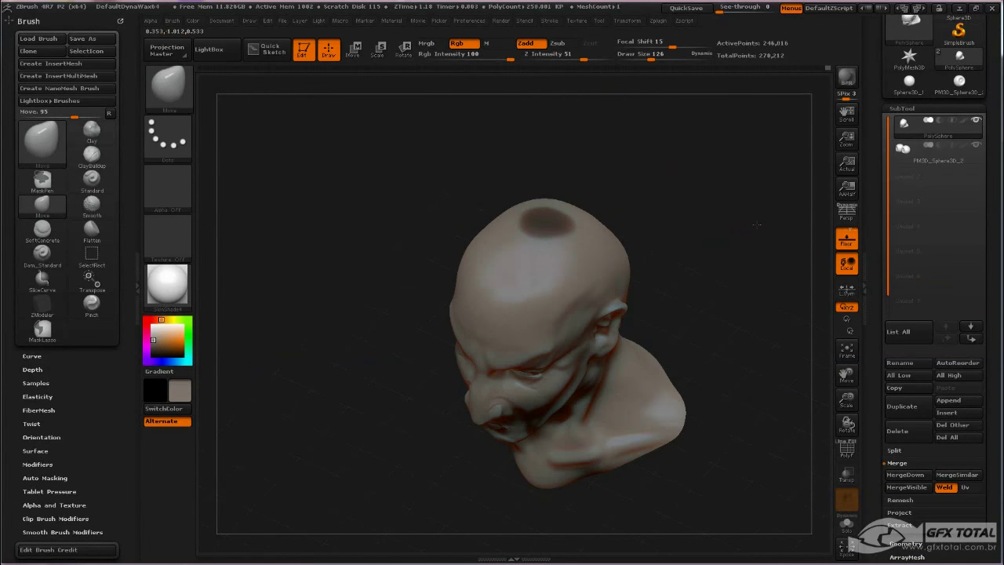
Bring up the SubTool palette's Extract settings and preview a shell from the masked patch
scroll(898, 267, up, 3)
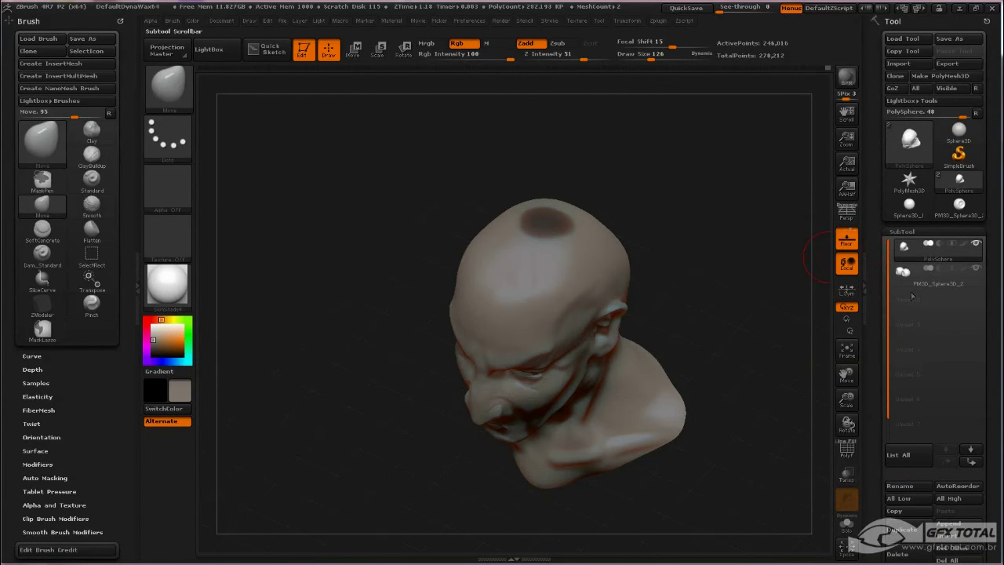
click(866, 276)
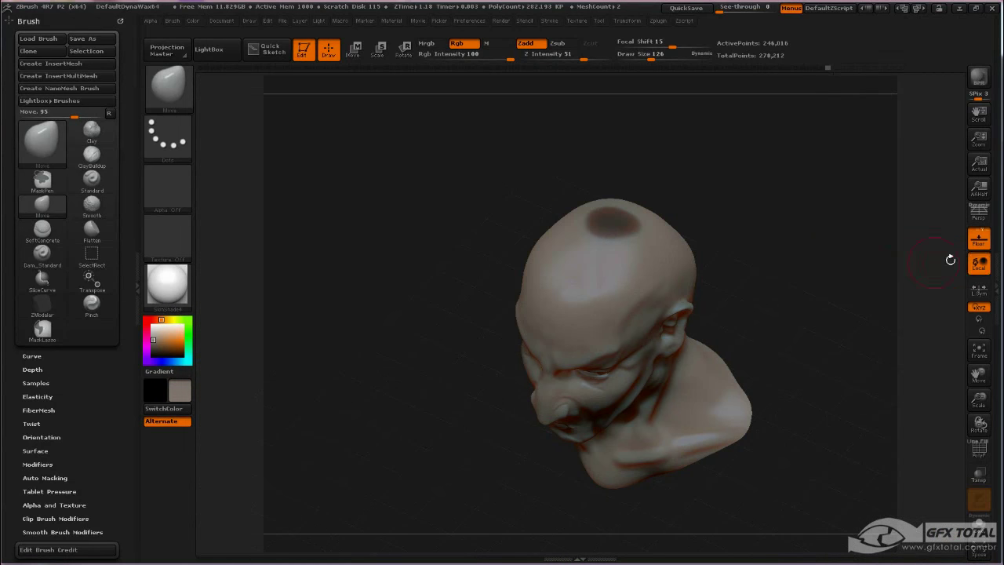
click(995, 287)
scroll(875, 372, down, 3)
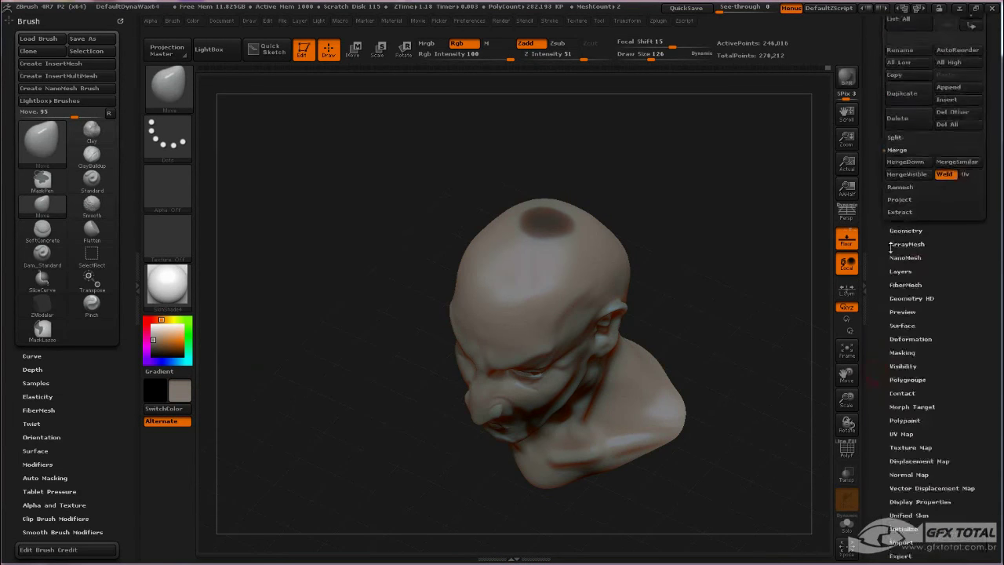
scroll(925, 330, down, 2)
scroll(965, 298, down, 2)
click(899, 264)
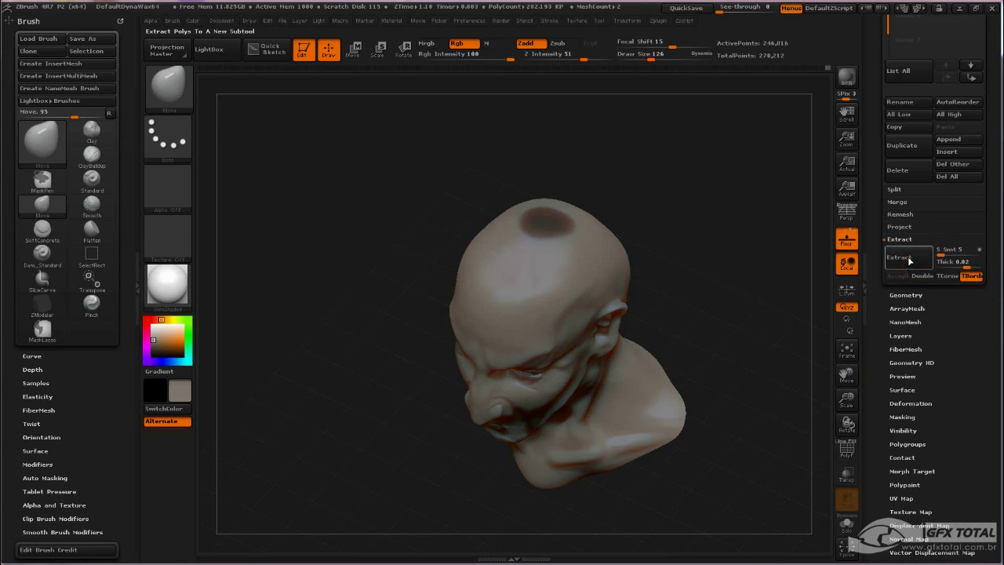
click(900, 257)
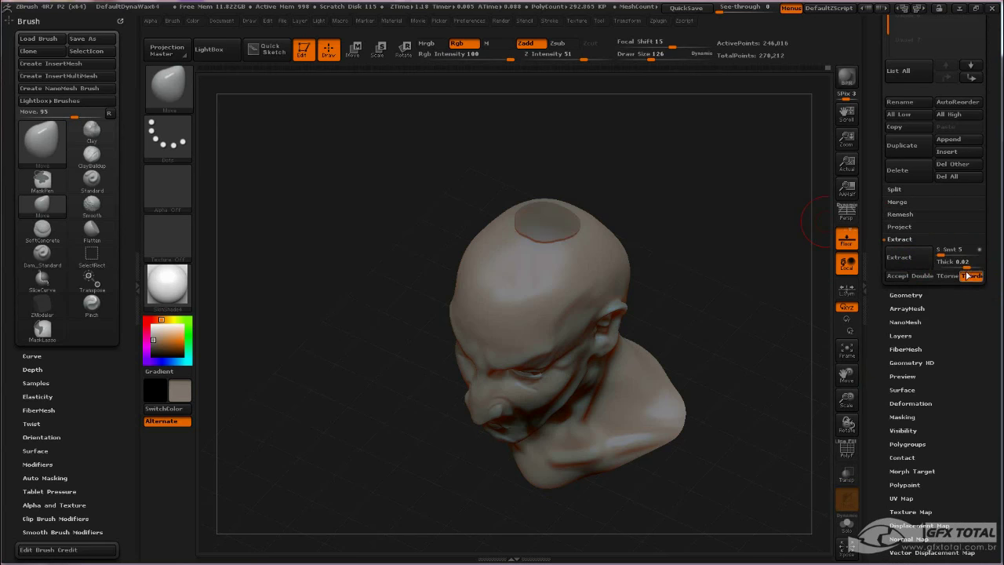
Adjust Extract Thick to 0.1 and re-extract the disc
drag(967, 265, 964, 265)
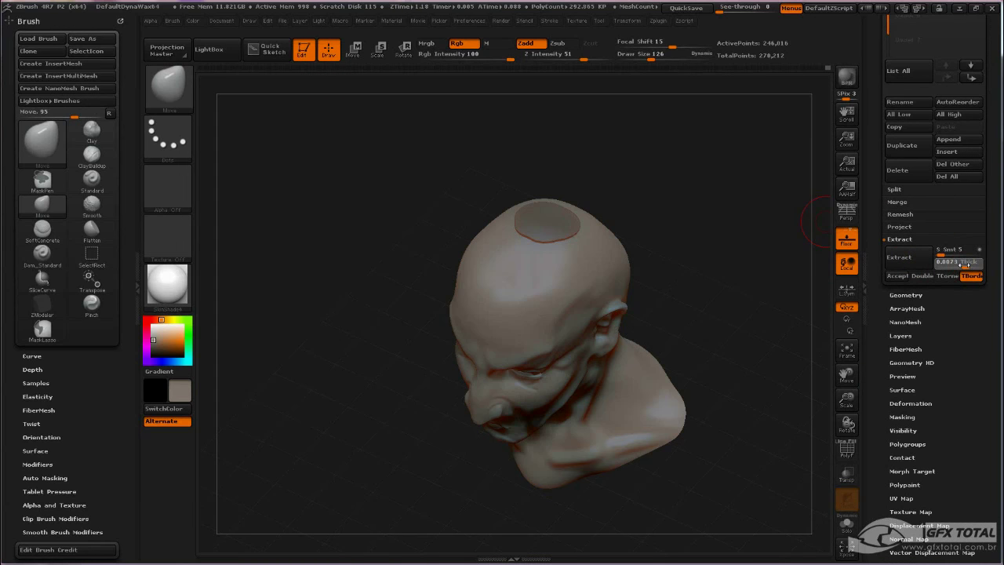
drag(968, 265, 957, 266)
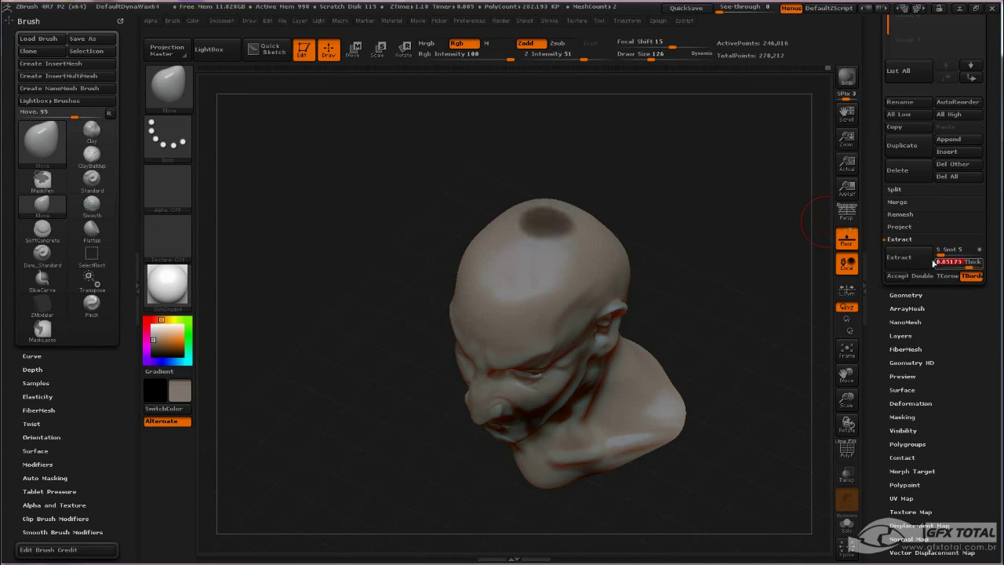
click(899, 257)
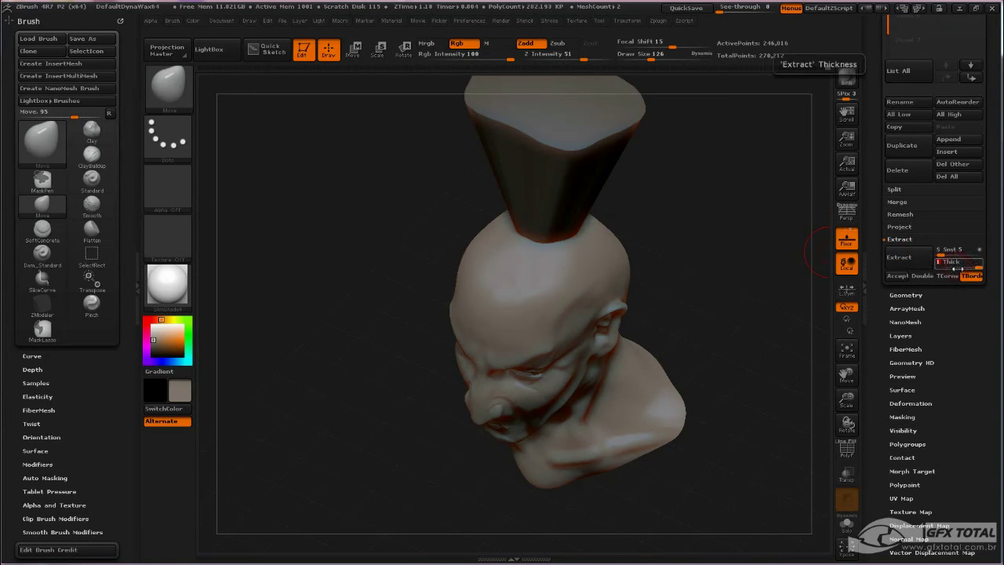
drag(960, 262, 965, 268)
click(899, 257)
click(899, 256)
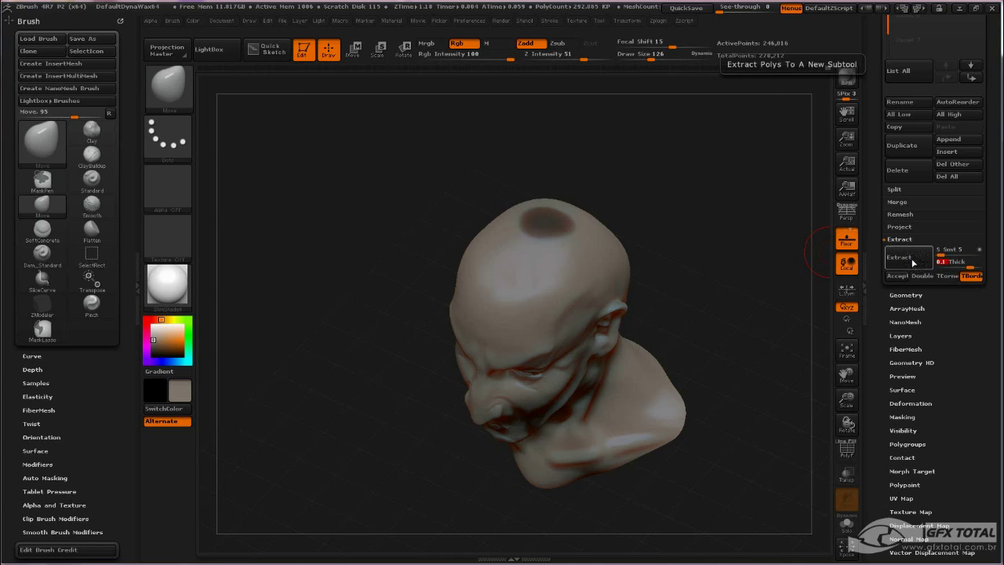
click(898, 256)
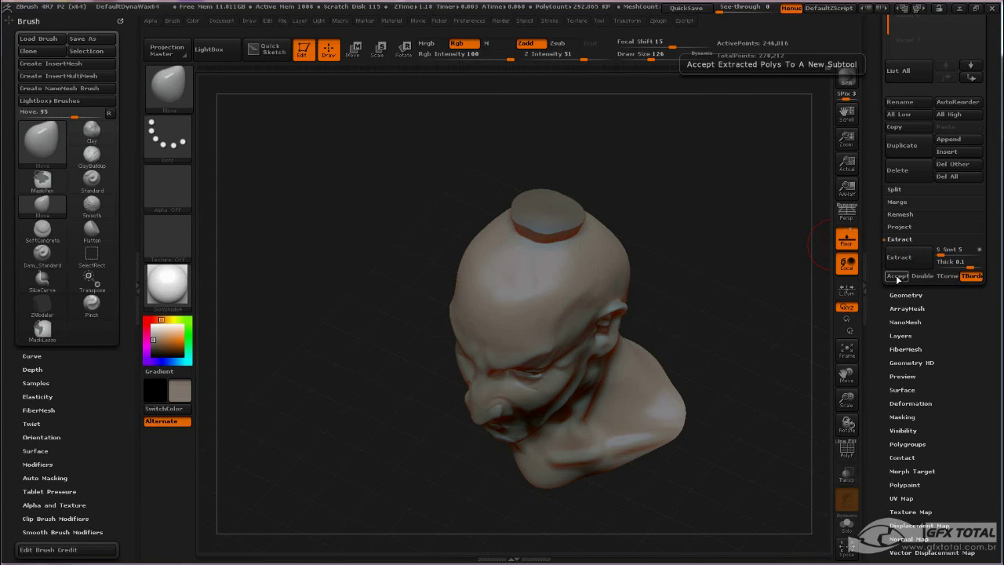
Accept the extracted disc as new subtool Extract7 and inspect it
click(899, 276)
mouse_move(757, 258)
mouse_down()
mouse_move(713, 215)
mouse_move(757, 306)
mouse_move(745, 314)
mouse_up()
drag(741, 179, 746, 175)
scroll(892, 161, up, 3)
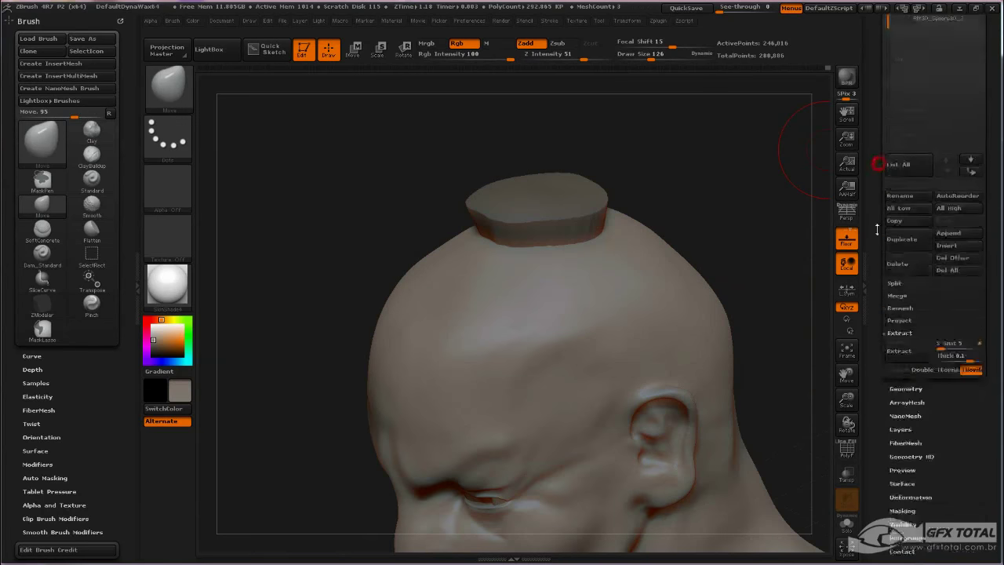
scroll(898, 196, up, 3)
Select the Extract7 subtool and turn on PolyF to see its wireframe
click(908, 256)
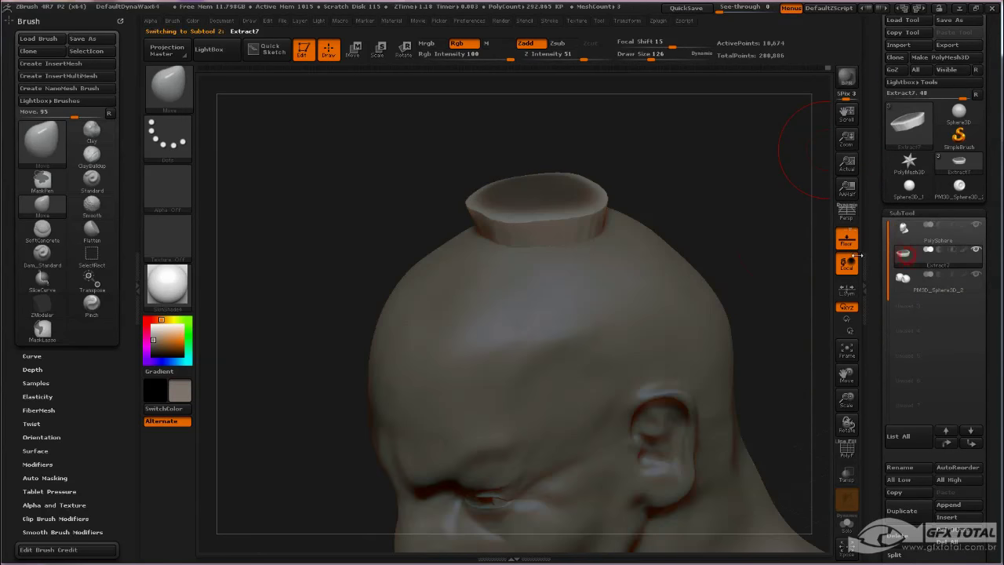
drag(704, 213, 723, 186)
click(846, 447)
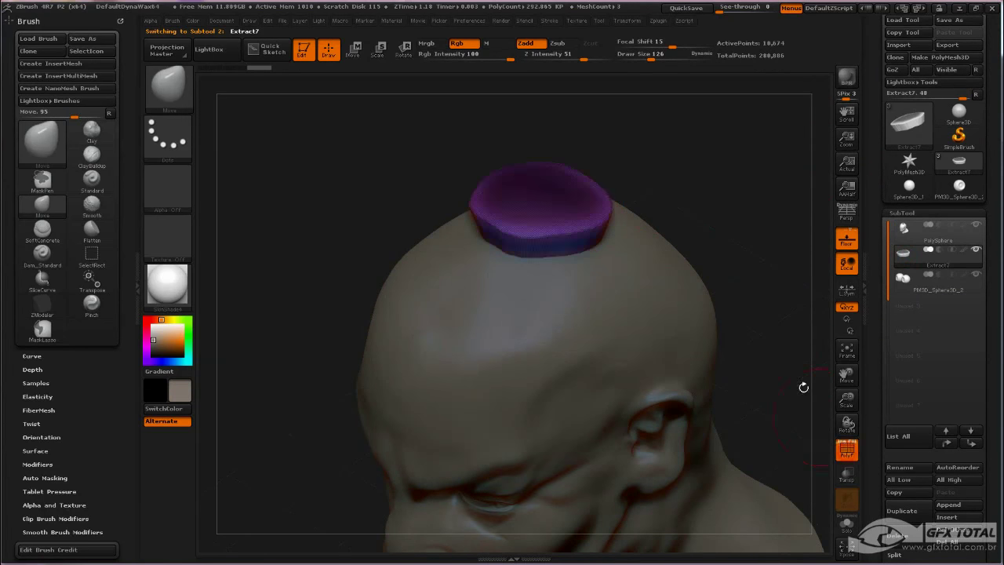
mouse_move(803, 385)
mouse_down()
mouse_move(750, 231)
mouse_move(772, 239)
mouse_move(764, 199)
mouse_move(742, 193)
mouse_move(697, 237)
mouse_up()
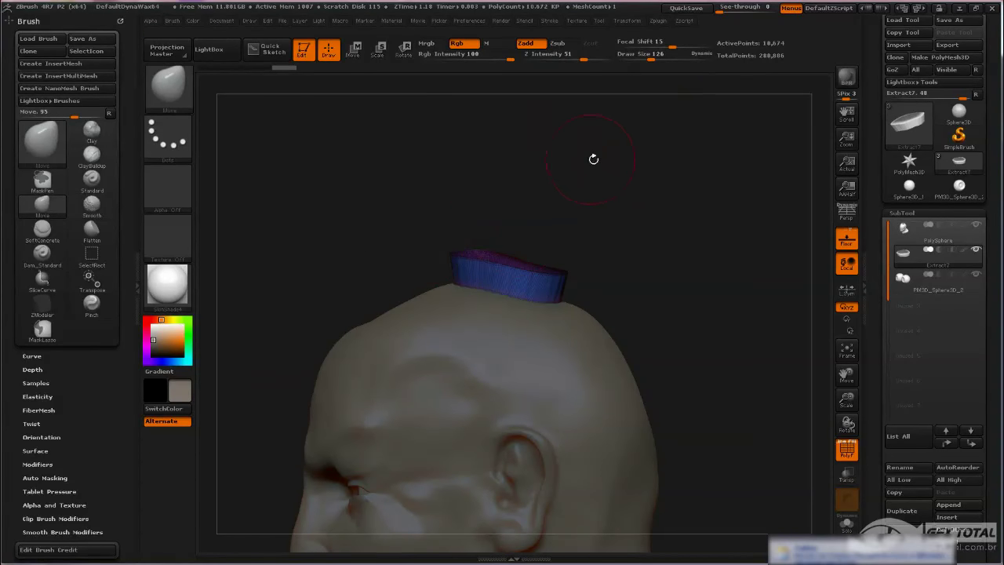
Mask a region around the disc with MaskLasso
ctrl+drag(560, 141, 428, 302)
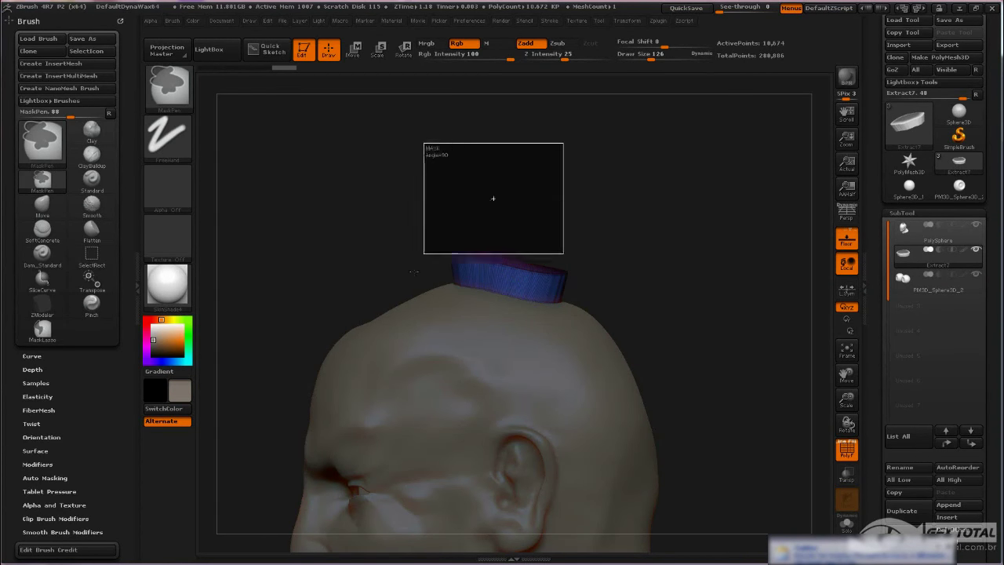
ctrl+click(167, 87)
ctrl+click(167, 86)
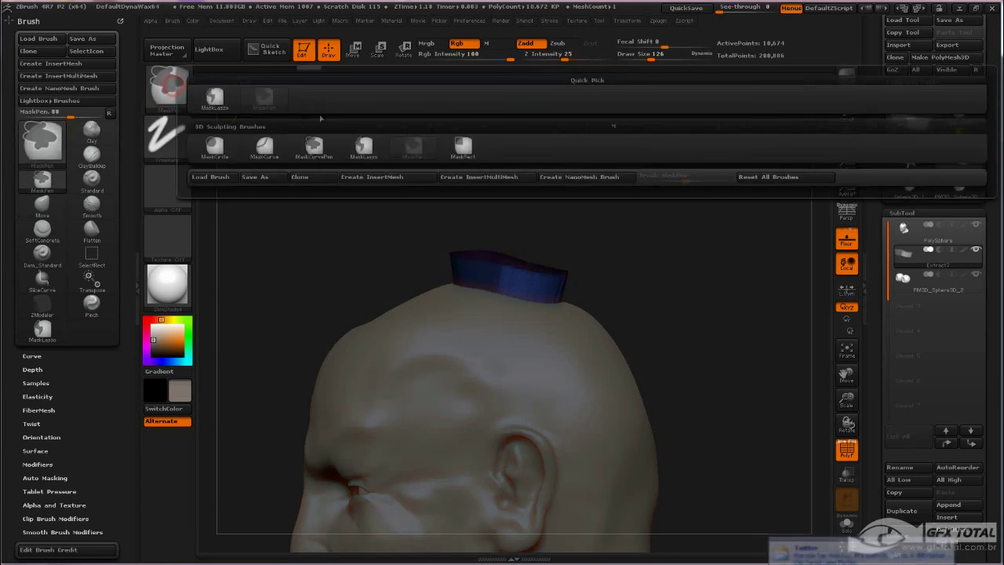
ctrl+click(364, 148)
mouse_move(598, 162)
ctrl+mouse_down()
mouse_move(526, 282)
mouse_move(513, 281)
ctrl+mouse_up()
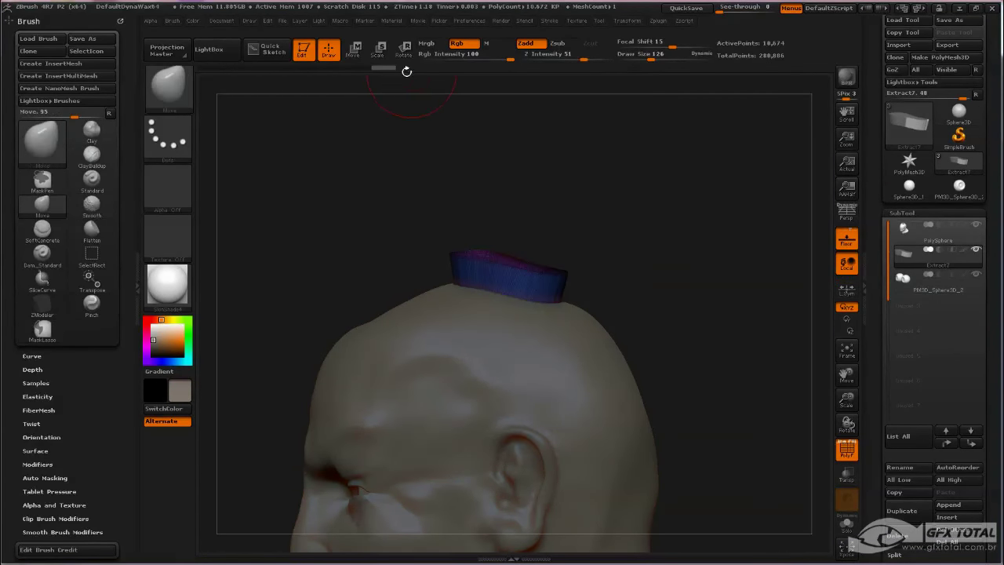
Use the W Move transpose to pull the disc upward into a taller band, then return to Draw
key(w)
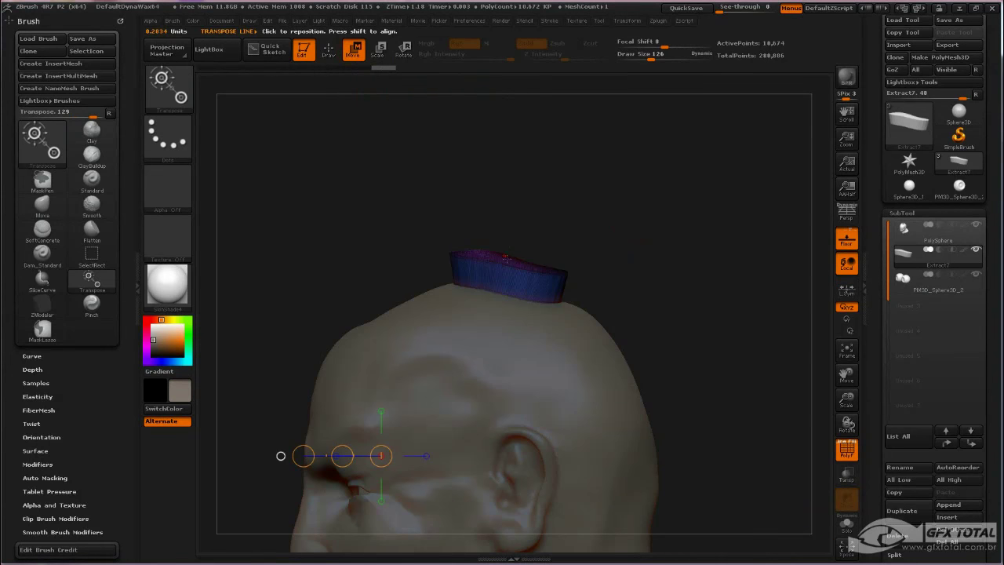
drag(505, 257, 556, 150)
drag(528, 215, 556, 174)
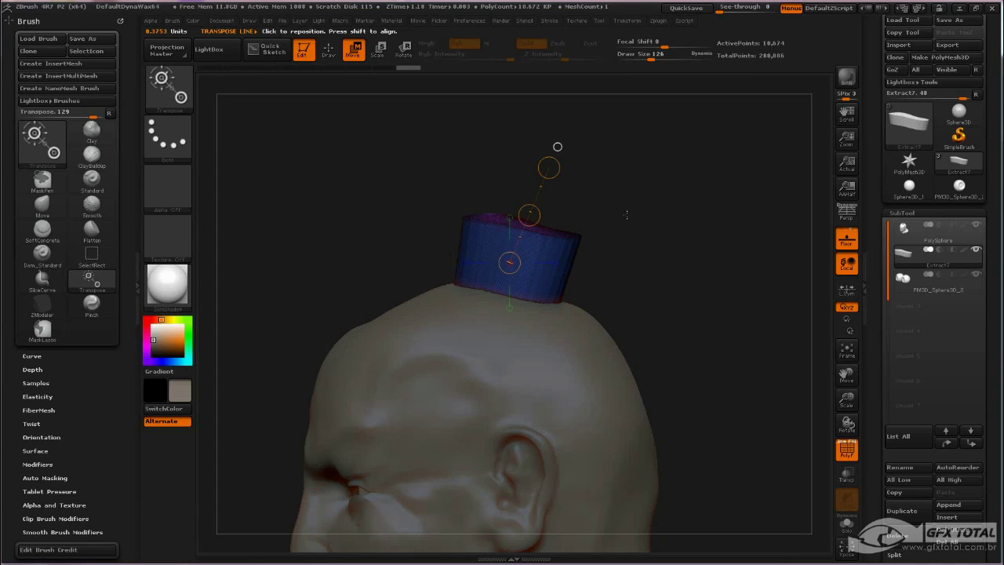
mouse_move(705, 237)
mouse_down()
mouse_move(681, 262)
mouse_move(661, 260)
mouse_up()
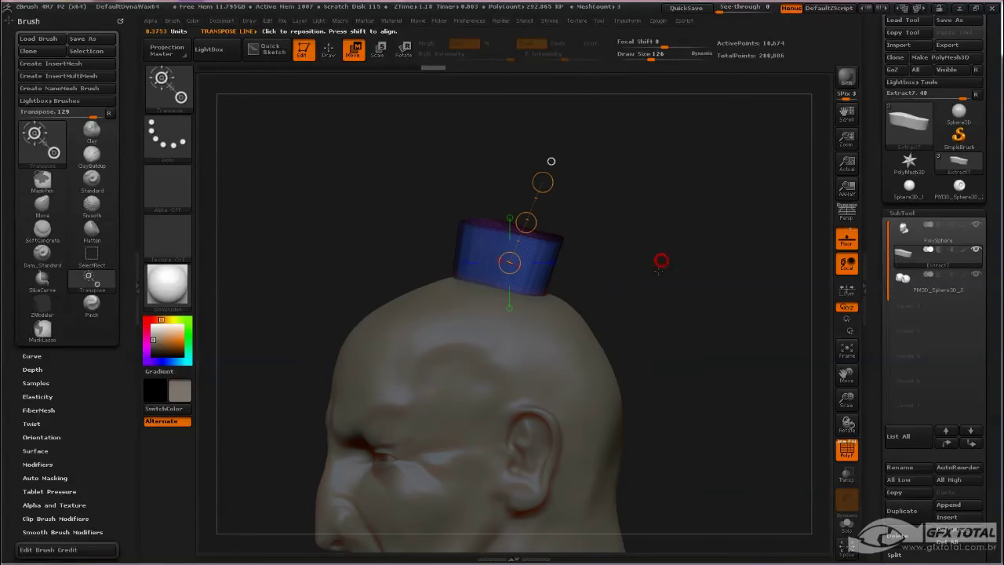
click(326, 51)
Apply Deformation > Polish to round the band cylinder's edges
scroll(961, 340, down, 5)
scroll(962, 341, down, 3)
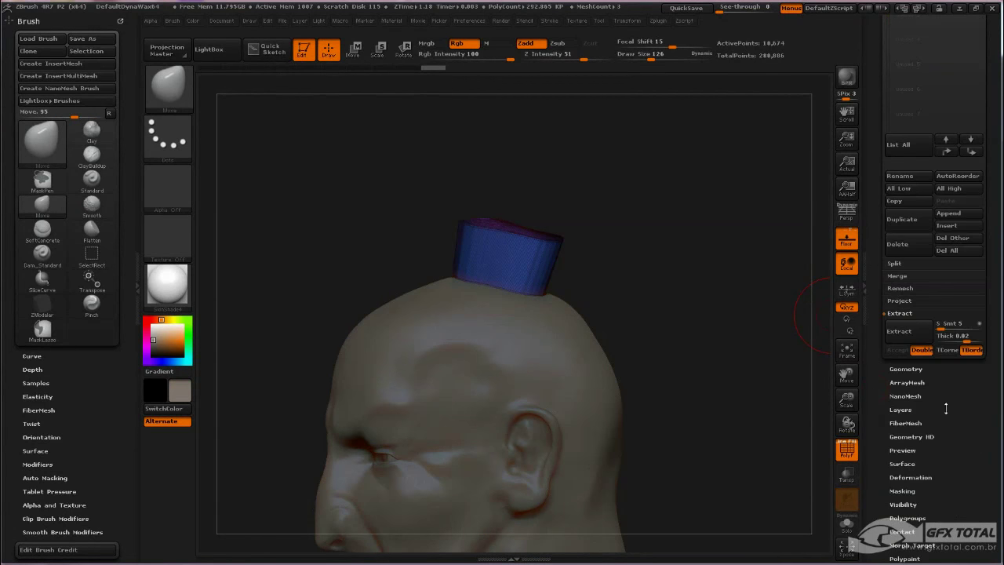
scroll(961, 341, down, 3)
click(914, 296)
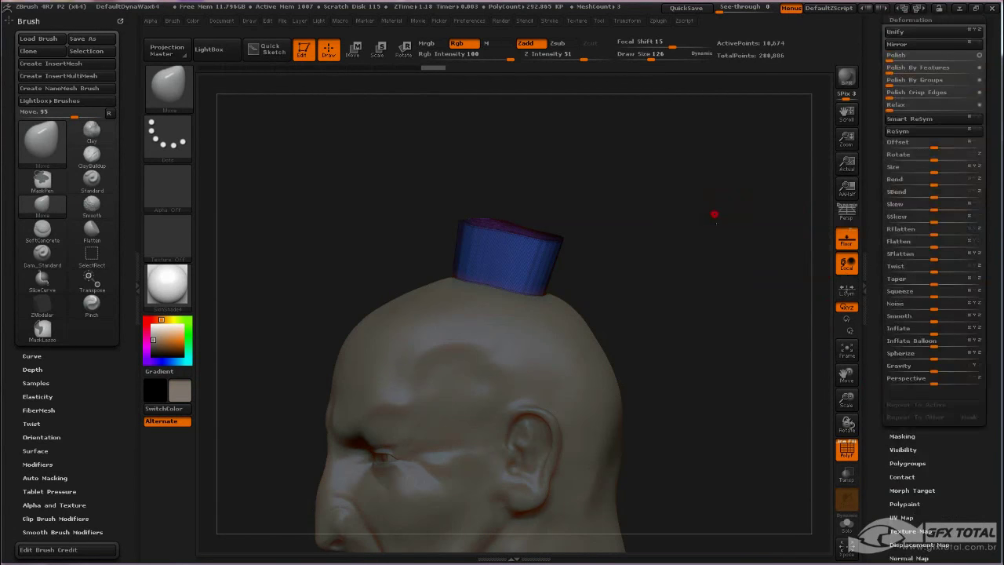
mouse_move(713, 215)
mouse_down()
mouse_move(761, 344)
mouse_move(776, 337)
mouse_up()
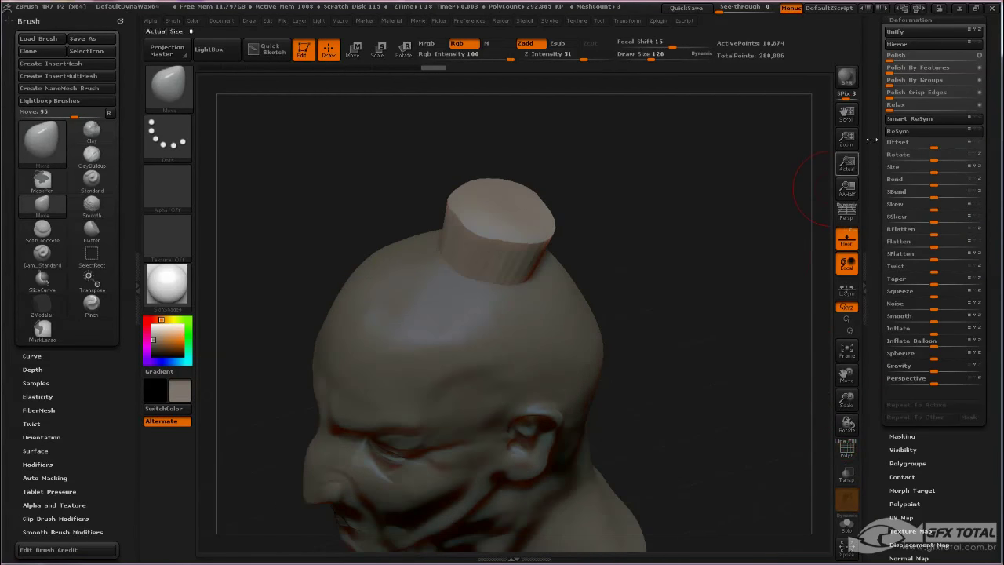
click(897, 55)
drag(776, 196, 718, 265)
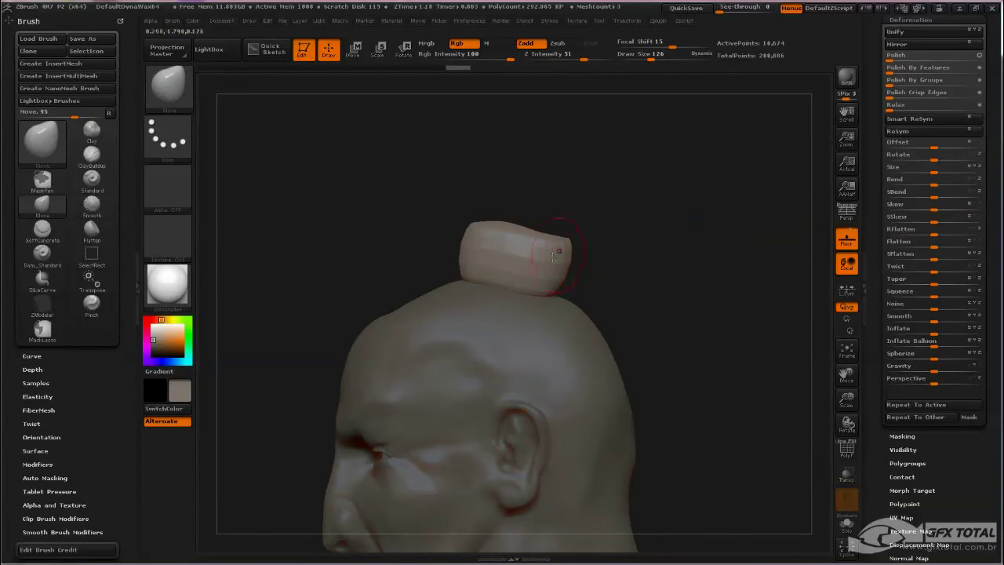
Show the band's polygroup colours and wireframe with PolyF and zoom in close
scroll(883, 325, down, 3)
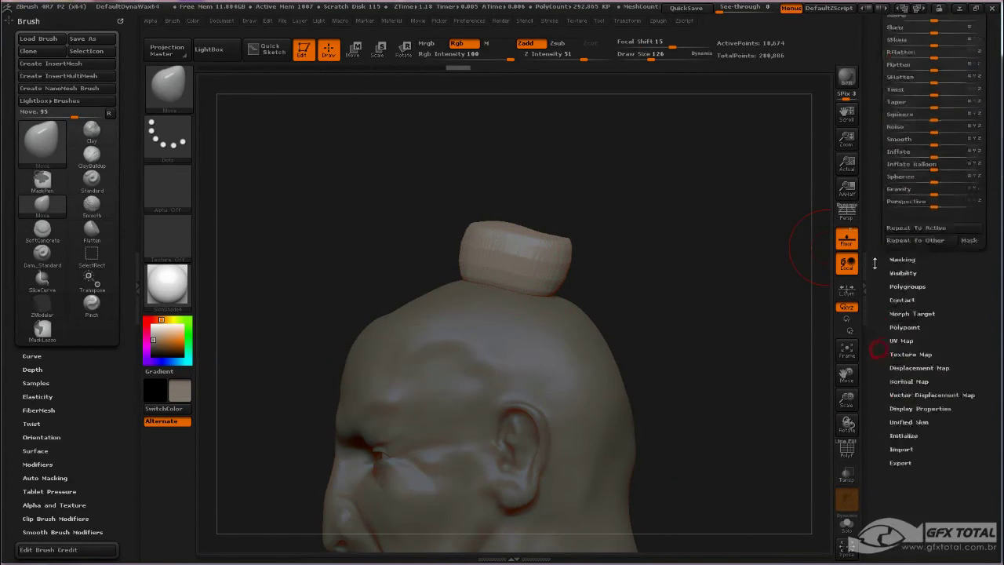
scroll(906, 300, up, 8)
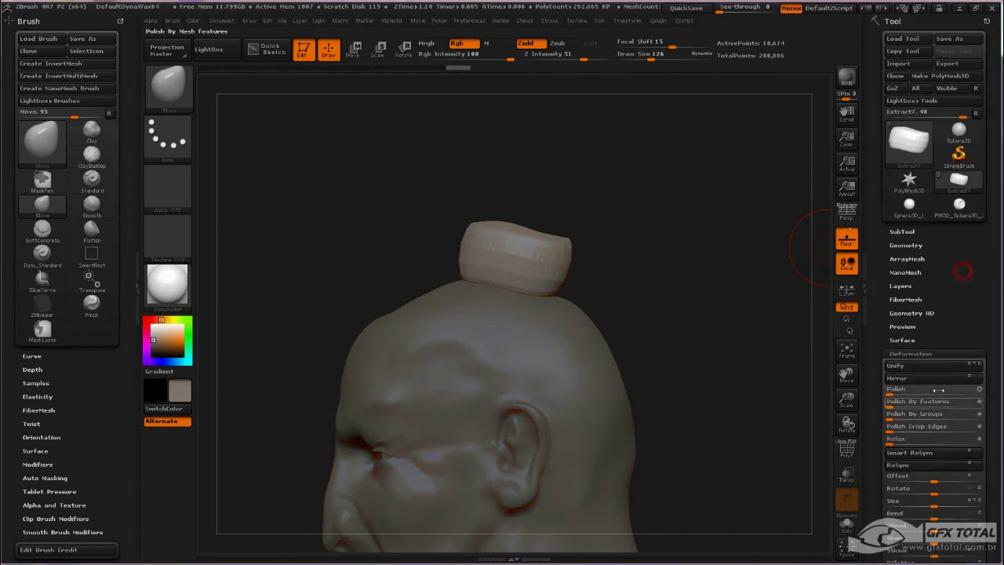
click(847, 447)
alt+drag(627, 231, 572, 231)
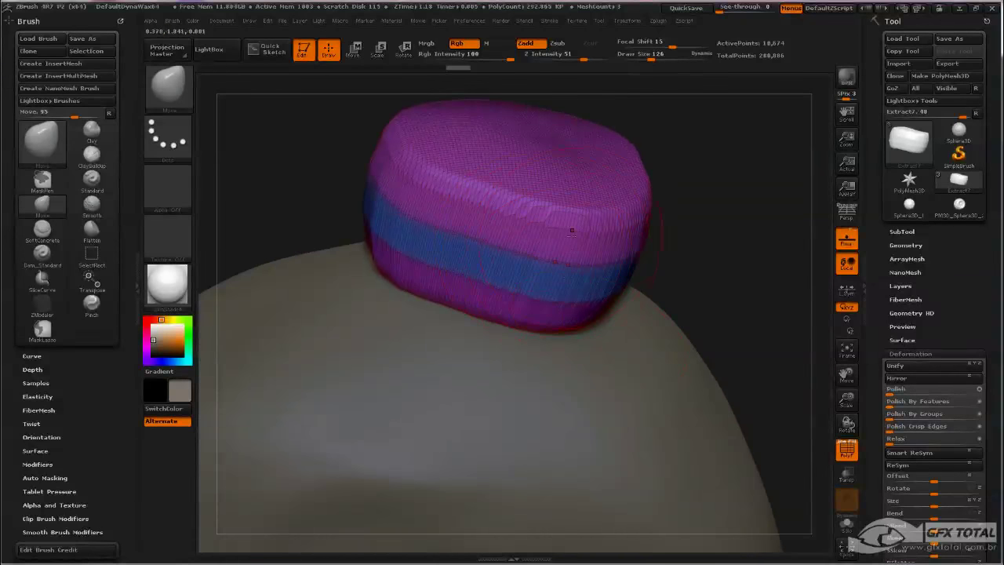
click(913, 245)
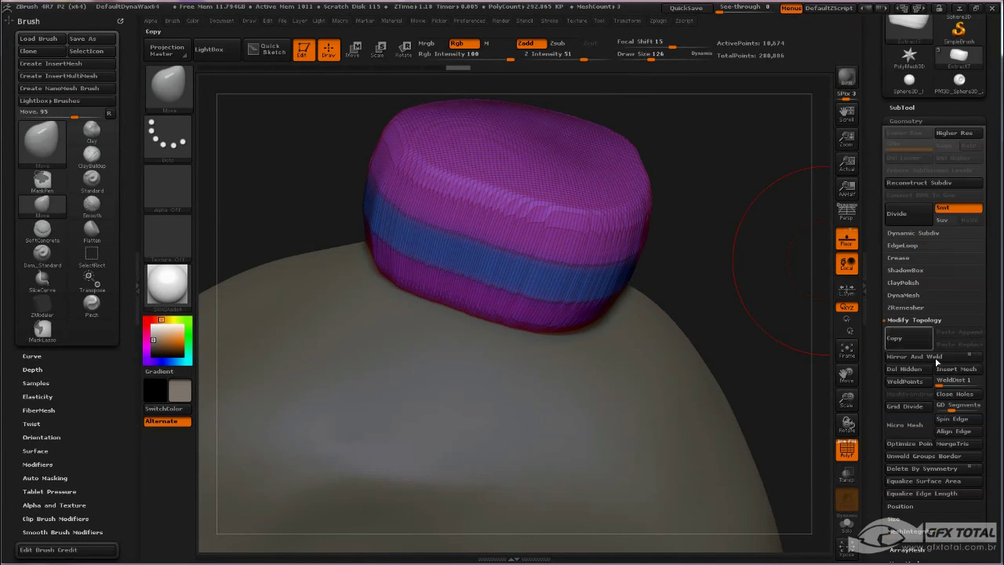
DynaMesh the crown band into even topology and orbit around it
click(906, 295)
click(908, 313)
mouse_move(739, 217)
mouse_down()
mouse_move(481, 231)
mouse_move(663, 262)
mouse_up()
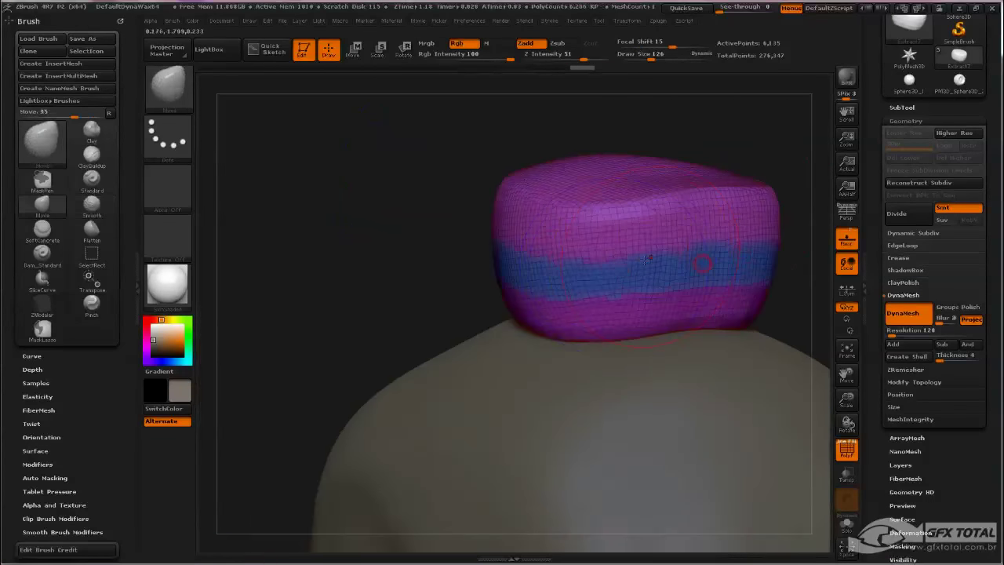
drag(630, 206, 658, 130)
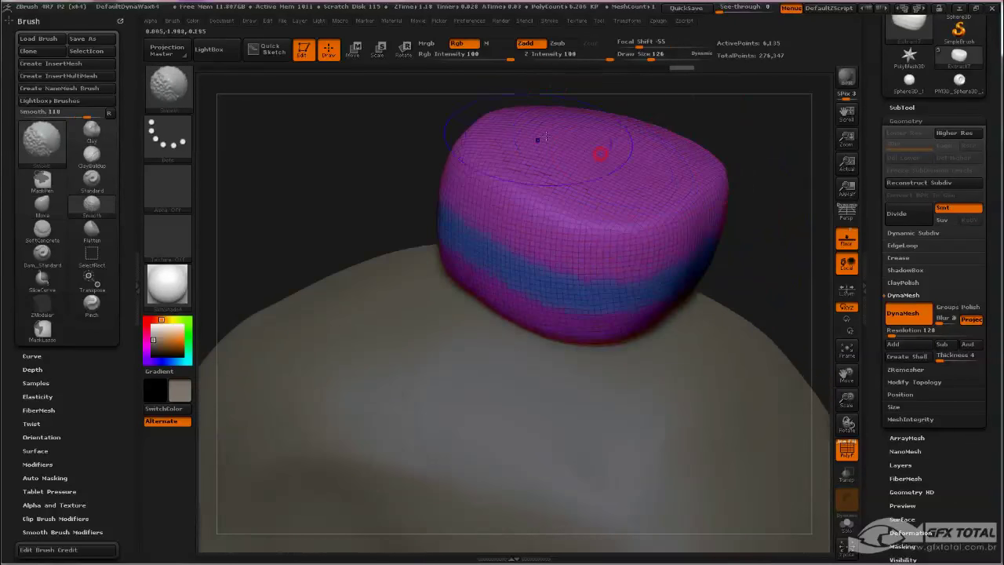
mouse_move(762, 197)
mouse_down()
mouse_move(769, 251)
mouse_move(777, 141)
mouse_move(795, 220)
mouse_move(786, 184)
mouse_move(776, 196)
mouse_up()
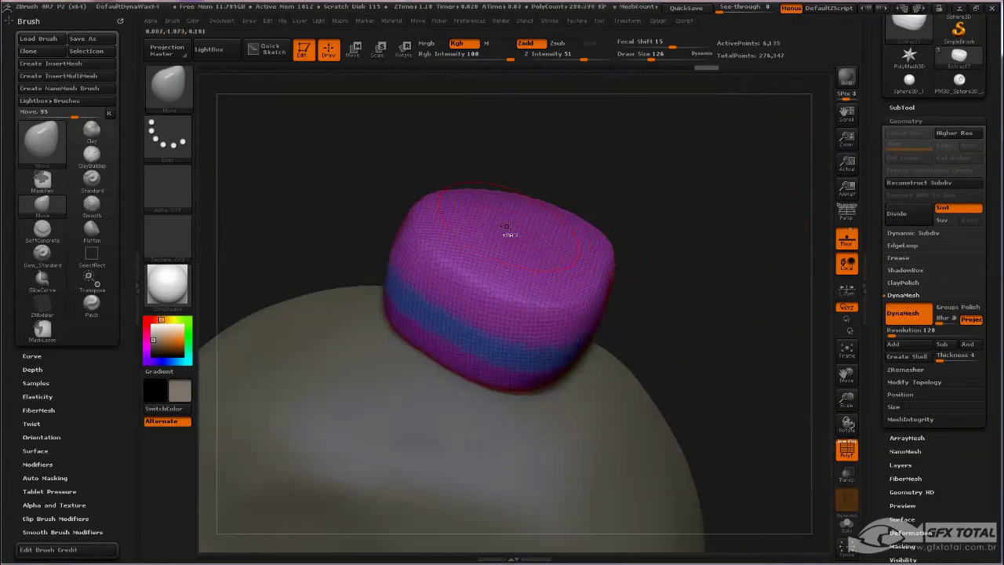
Paint a MaskPen mask on the centre of the band's top, then return to the Move brush
key(ctrl)
drag(667, 175, 672, 207)
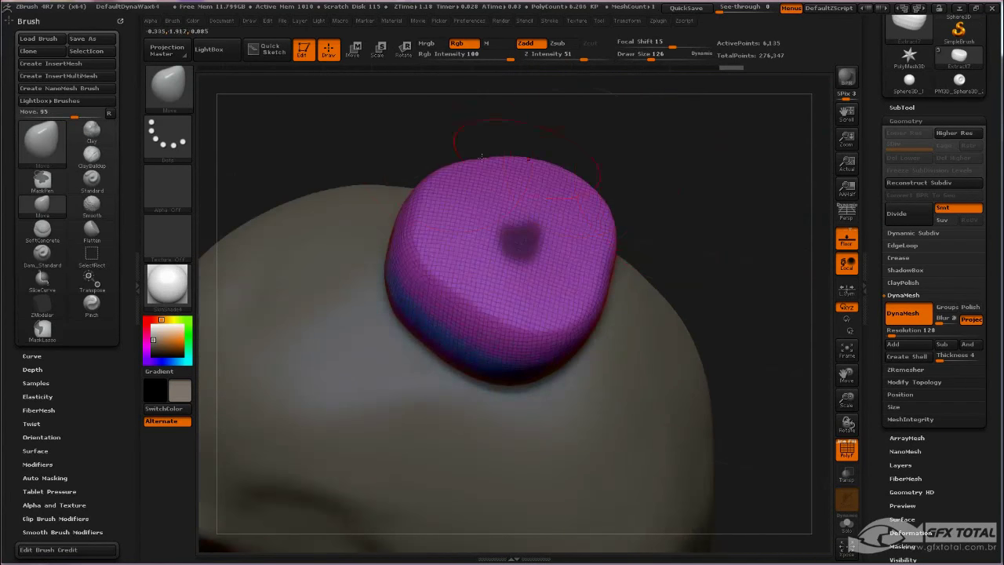
click(167, 85)
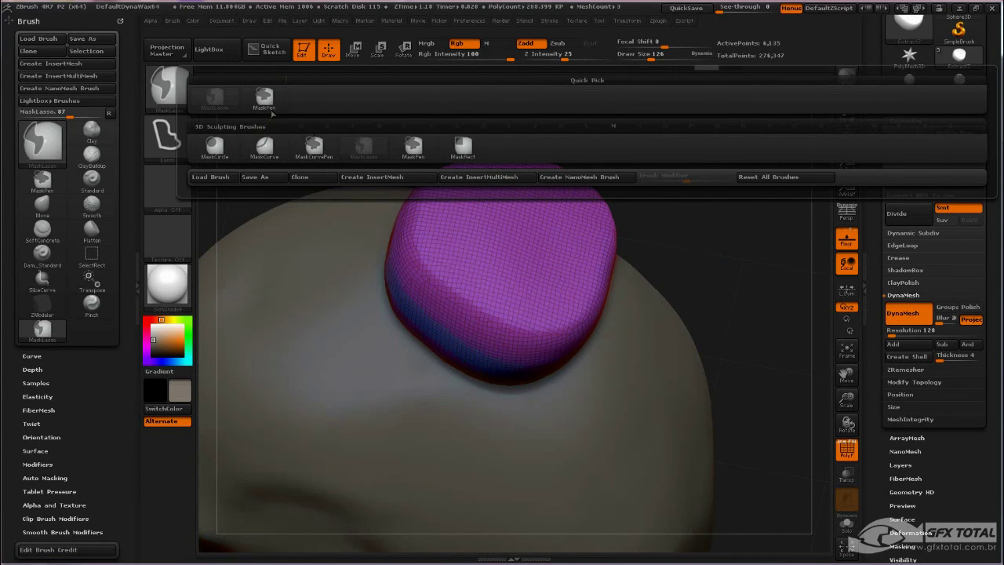
click(272, 114)
ctrl+drag(489, 195, 530, 227)
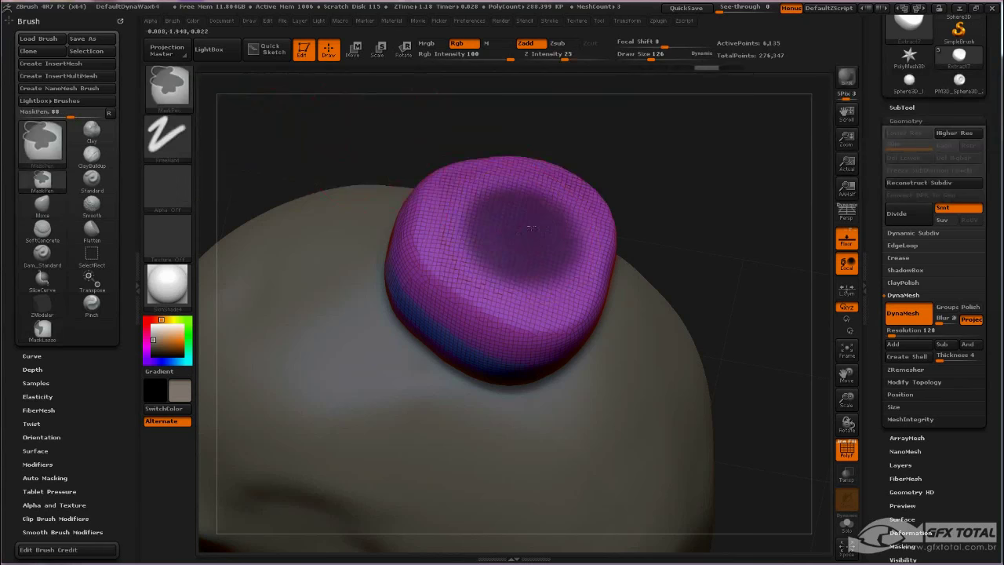
key(b)
key(m)
key(v)
drag(717, 238, 718, 192)
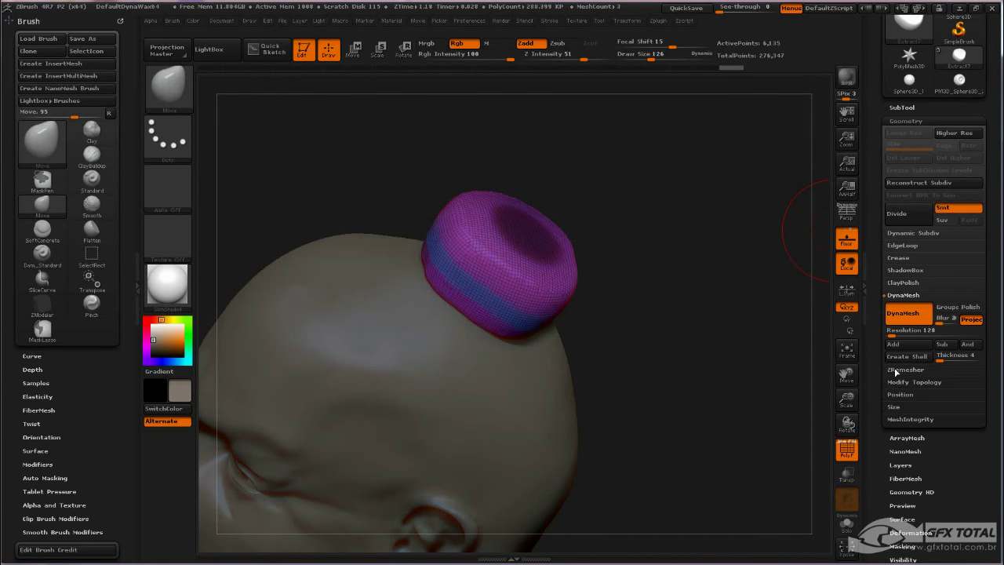
click(910, 106)
Extract a cylinder from the masked top at thickness about 0.02 and accept it
click(890, 515)
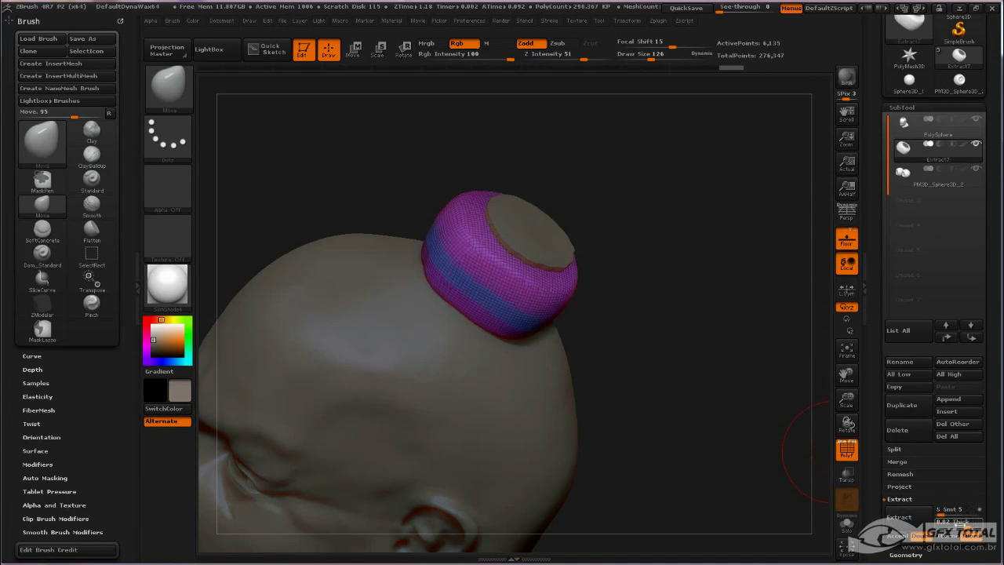
click(912, 518)
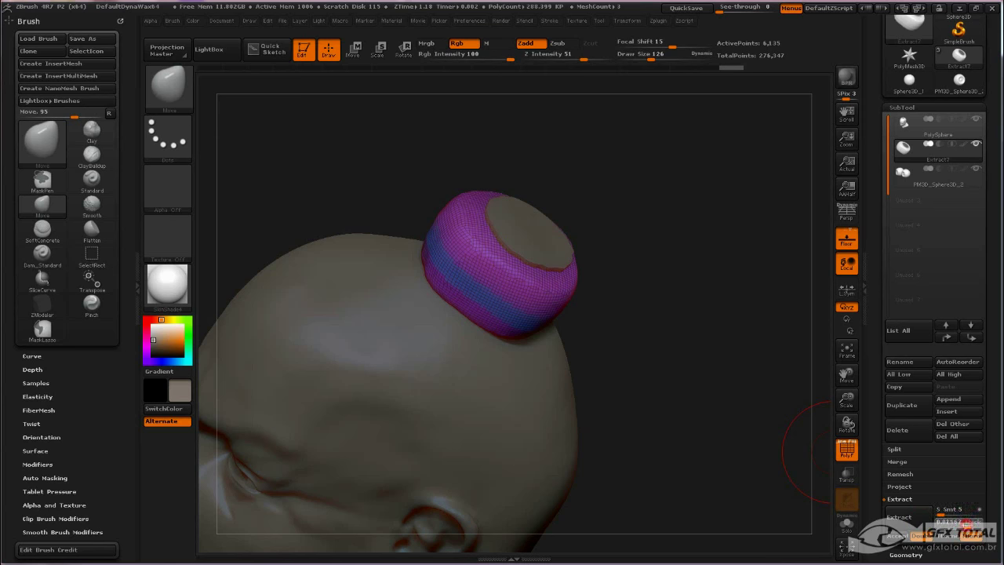
click(957, 522)
click(899, 517)
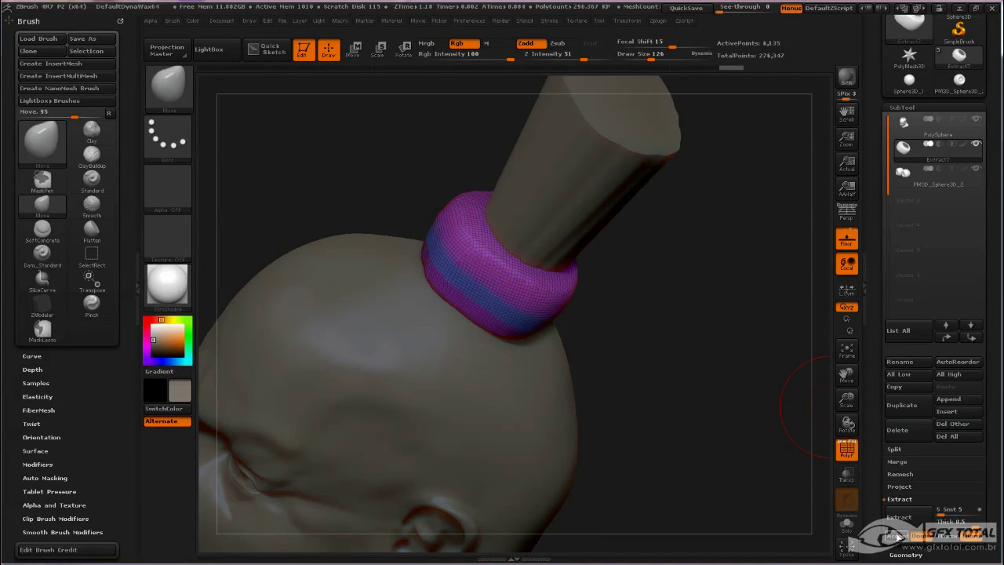
click(898, 536)
Select the new Extract10 subtool and tilt the head so the cylinder top faces the view
drag(729, 399, 885, 191)
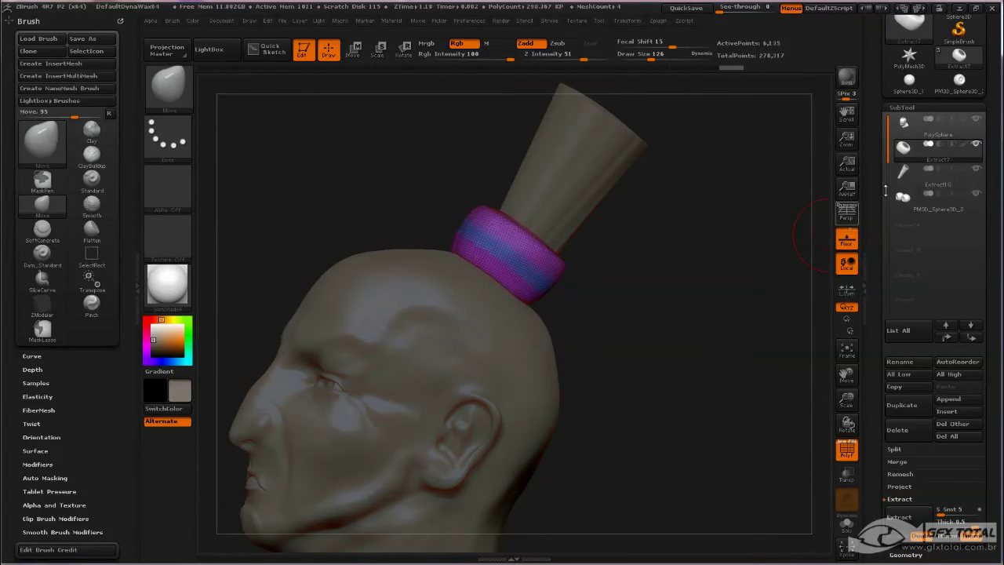
click(906, 175)
mouse_move(708, 224)
mouse_down()
mouse_move(701, 282)
mouse_move(699, 224)
mouse_move(629, 258)
mouse_move(617, 291)
mouse_up()
drag(630, 224, 643, 220)
mouse_move(619, 180)
mouse_down()
mouse_move(629, 228)
mouse_move(675, 214)
mouse_up()
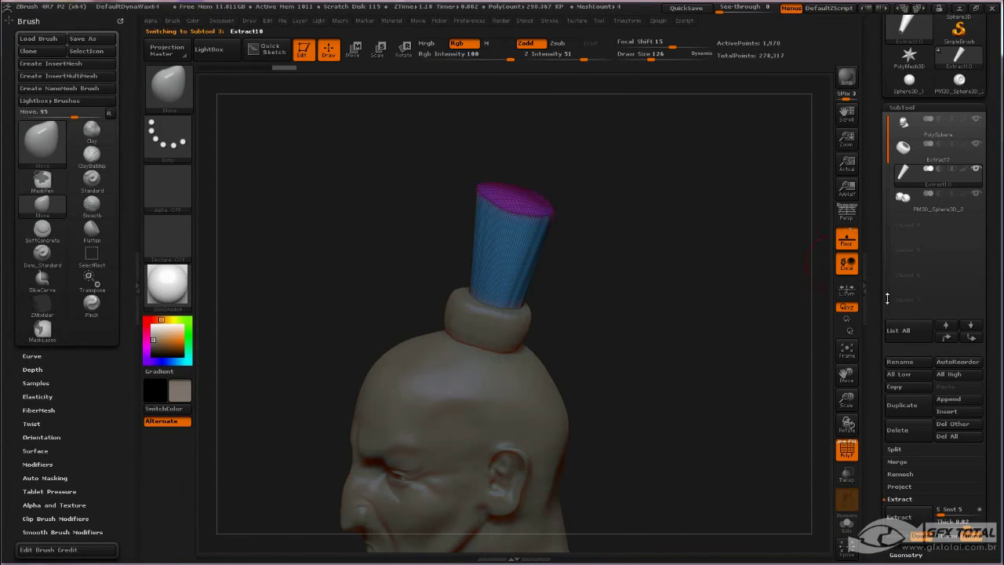
Enlarge the Move brush to 385, pull the cylinder's top down, and Shift-smooth its tip round
mouse_move(650, 60)
mouse_down()
mouse_move(661, 71)
mouse_move(630, 209)
mouse_move(613, 201)
mouse_move(645, 217)
mouse_up()
key(space)
drag(549, 189, 584, 189)
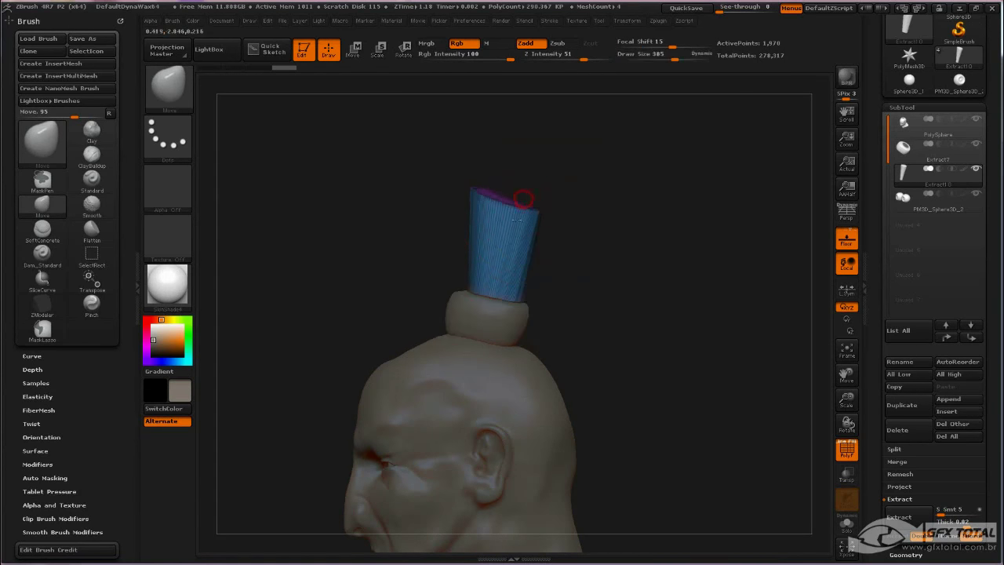
drag(523, 200, 484, 214)
drag(540, 245, 517, 227)
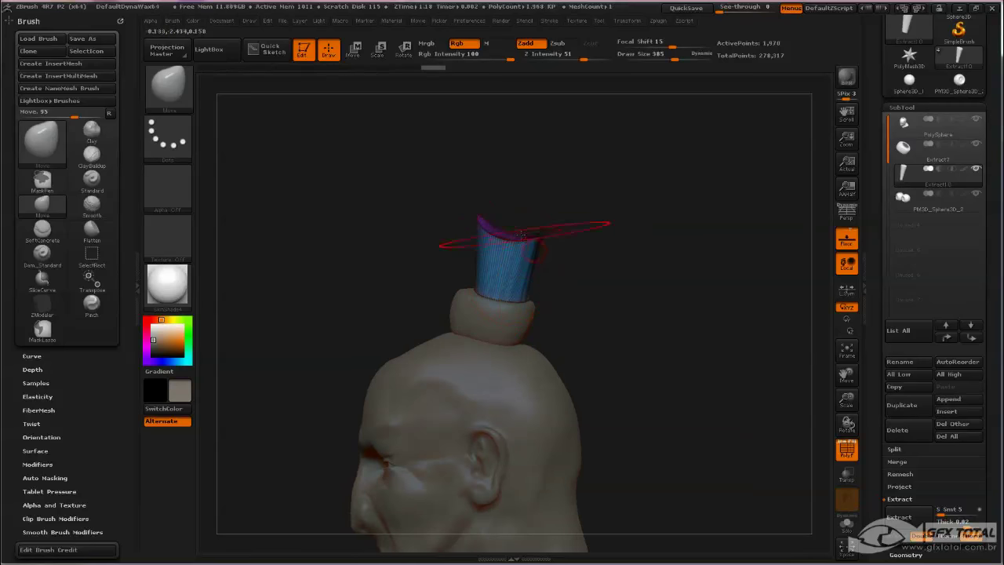
key(shift)
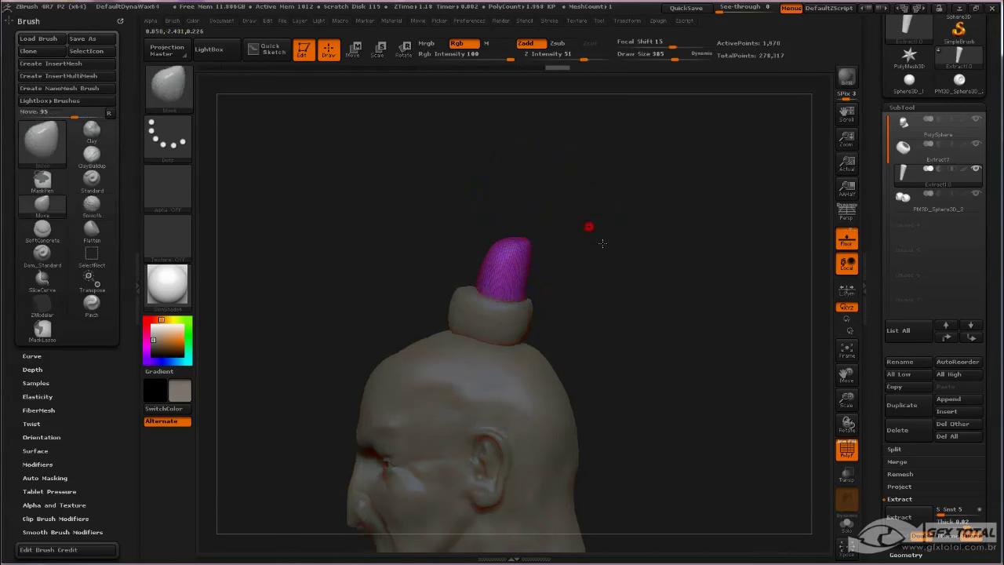
mouse_move(589, 224)
mouse_down()
mouse_move(551, 230)
mouse_move(626, 245)
mouse_move(558, 313)
mouse_up()
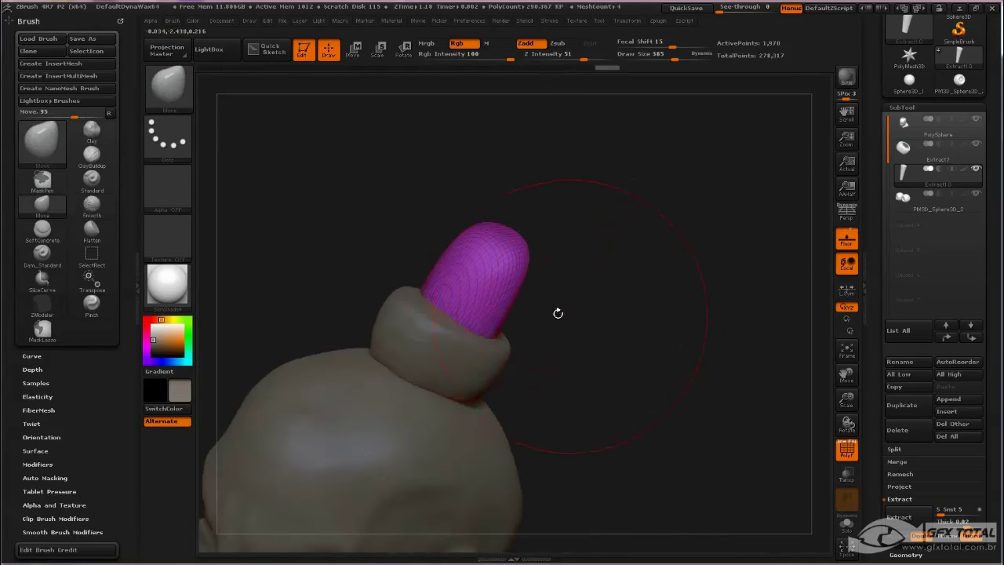
scroll(910, 306, down, 1)
scroll(949, 307, down, 5)
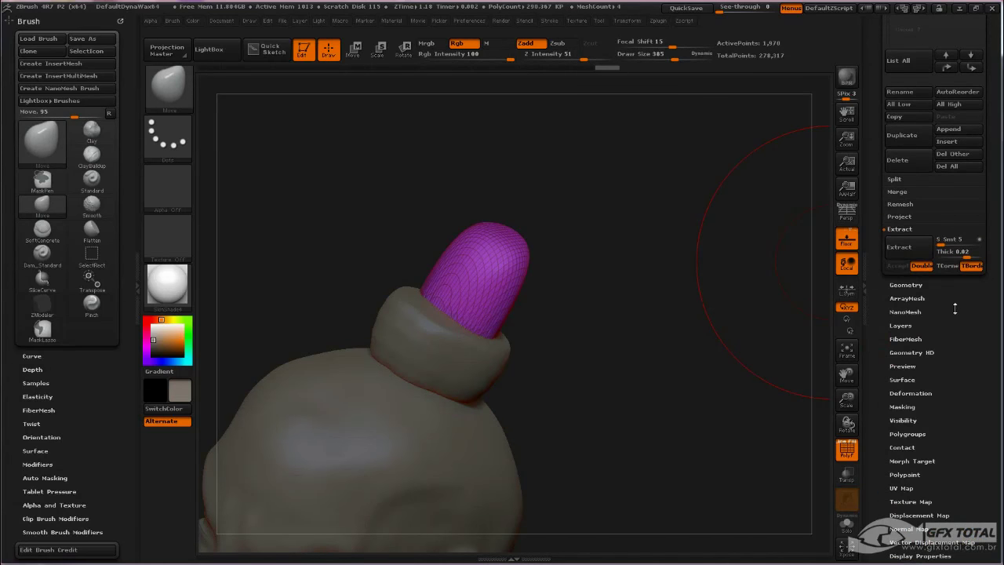
DynaMesh the hair piece at resolution 128
click(909, 284)
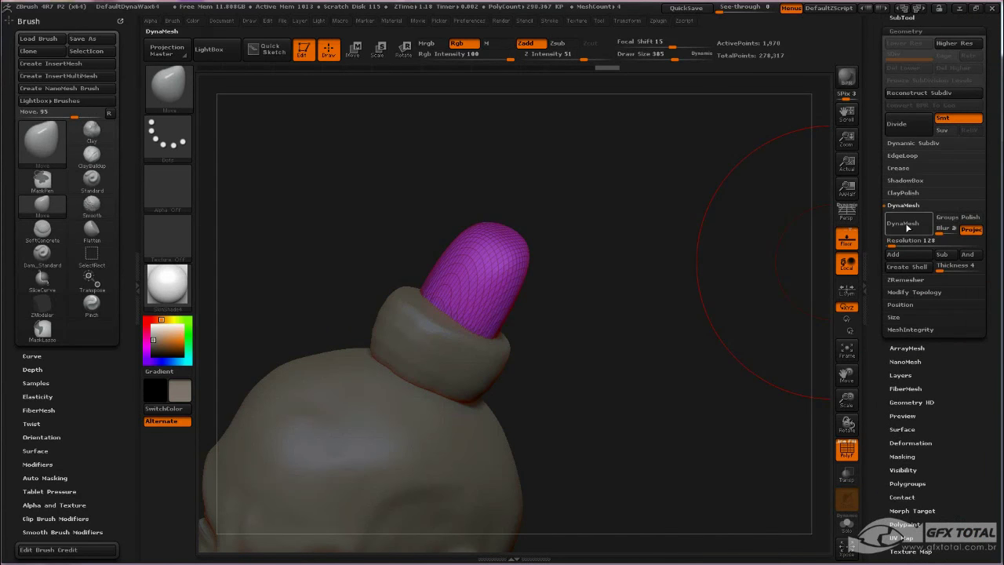
click(905, 242)
click(902, 223)
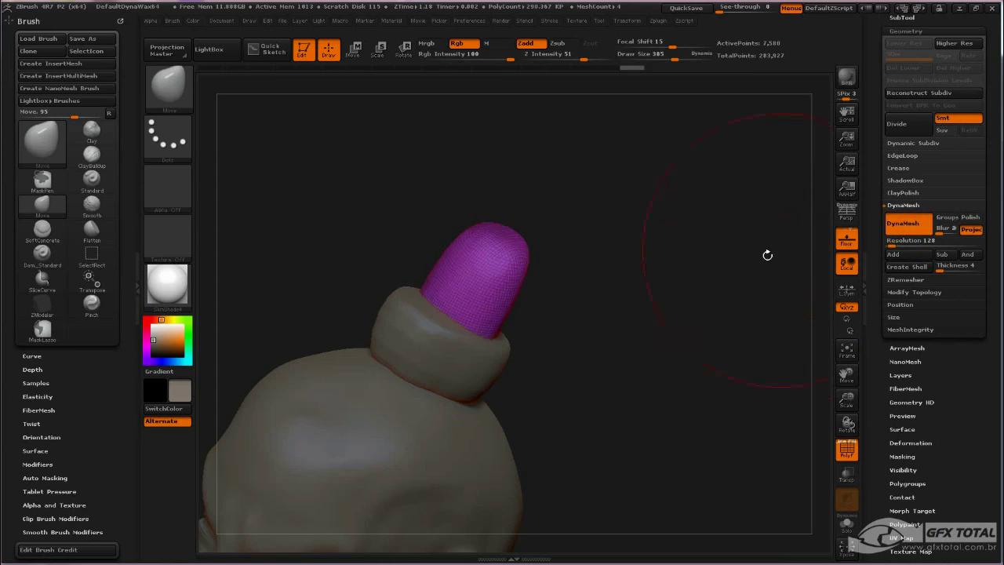
mouse_move(593, 302)
mouse_down()
mouse_move(651, 287)
mouse_move(643, 279)
mouse_up()
Pick the SnakeHook brush and set its size, settling on 426
click(167, 85)
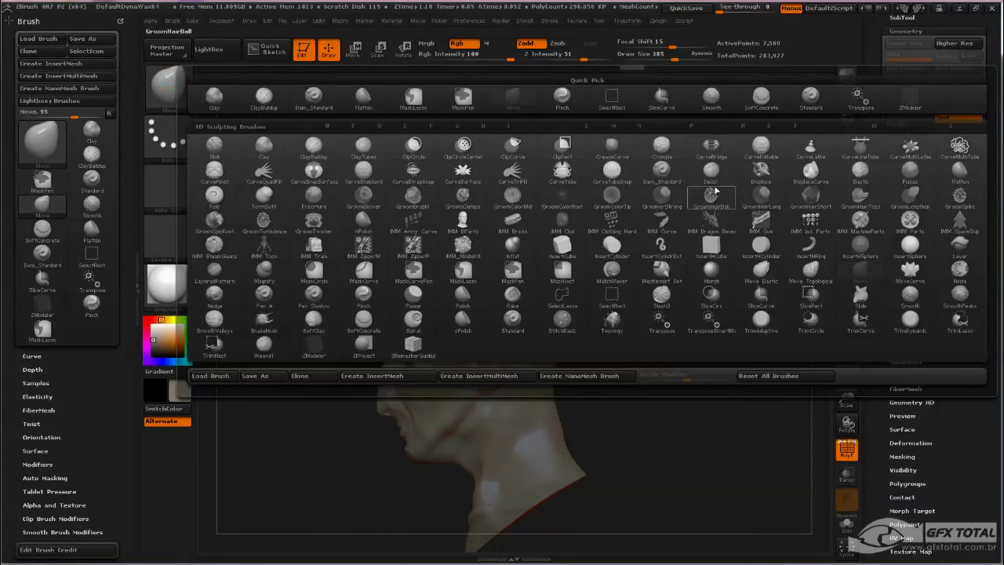
click(264, 320)
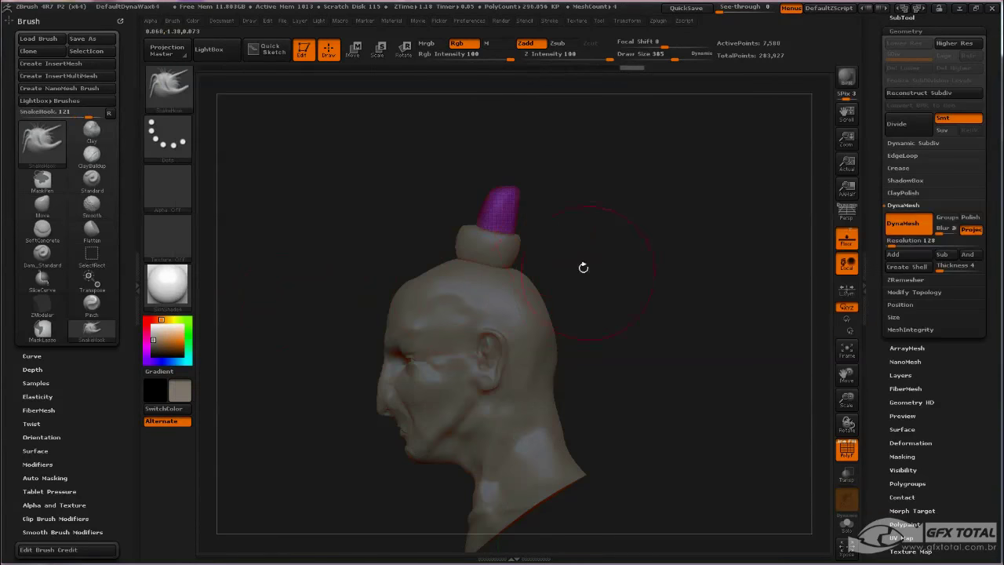
key(space)
mouse_move(529, 180)
mouse_down()
mouse_move(563, 171)
mouse_move(540, 174)
mouse_move(542, 183)
mouse_up()
key(ctrl+z)
key(space)
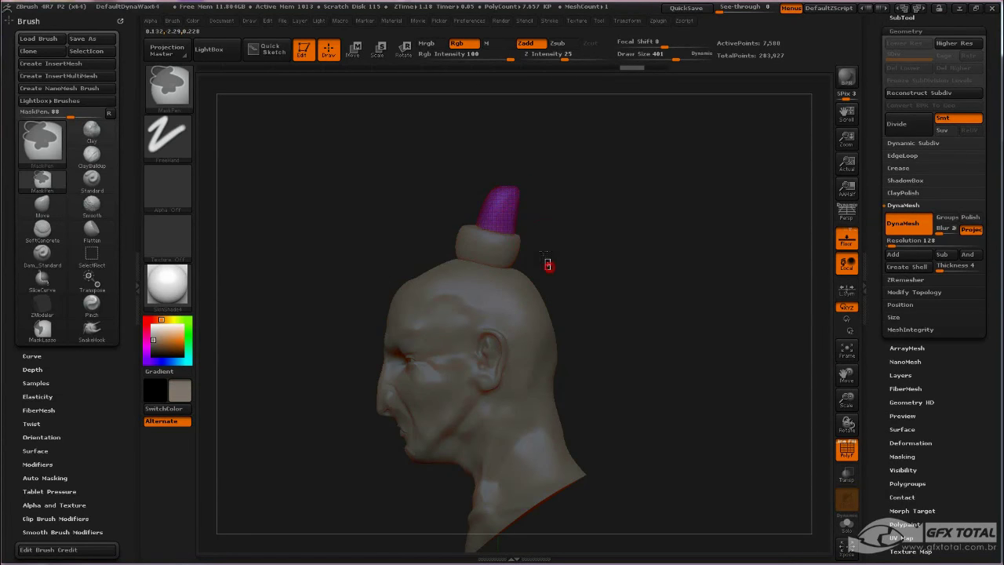
Lasso-mask the head leaving the topknot tip free, then pull the tip into a long ponytail
ctrl+drag(551, 269, 443, 220)
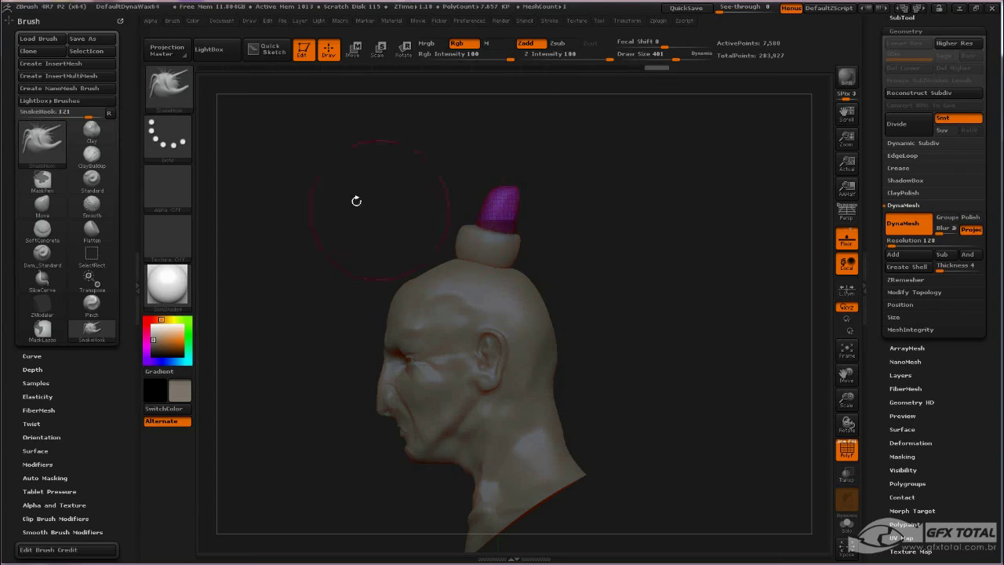
ctrl+click(167, 85)
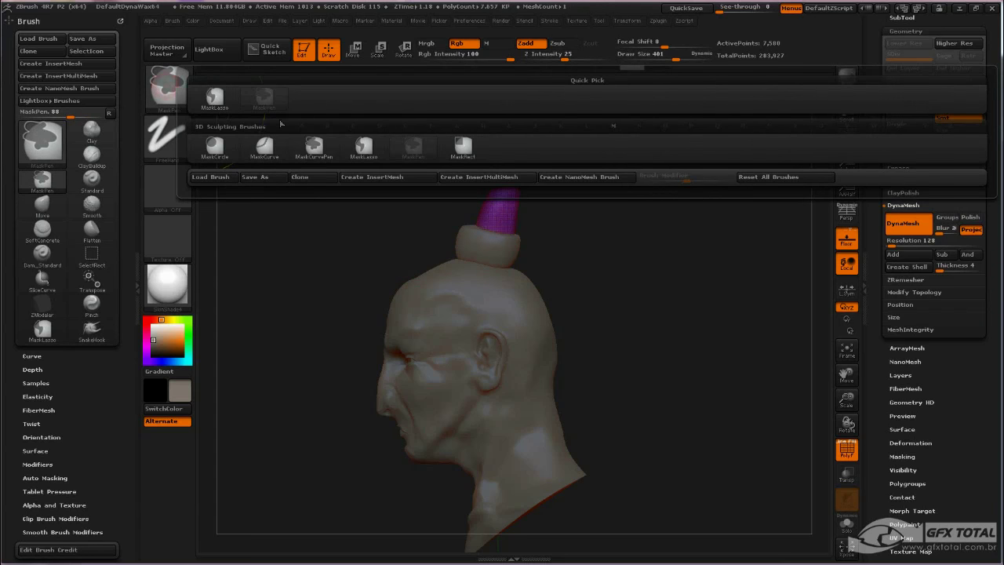
click(367, 149)
mouse_move(572, 290)
ctrl+mouse_down()
mouse_move(531, 237)
mouse_move(426, 218)
ctrl+mouse_up()
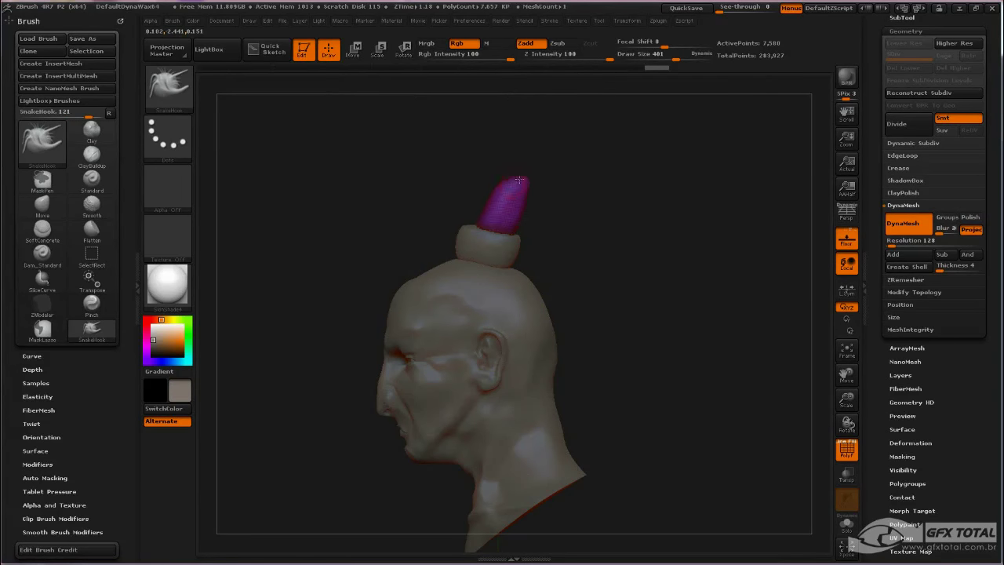
drag(519, 181, 630, 382)
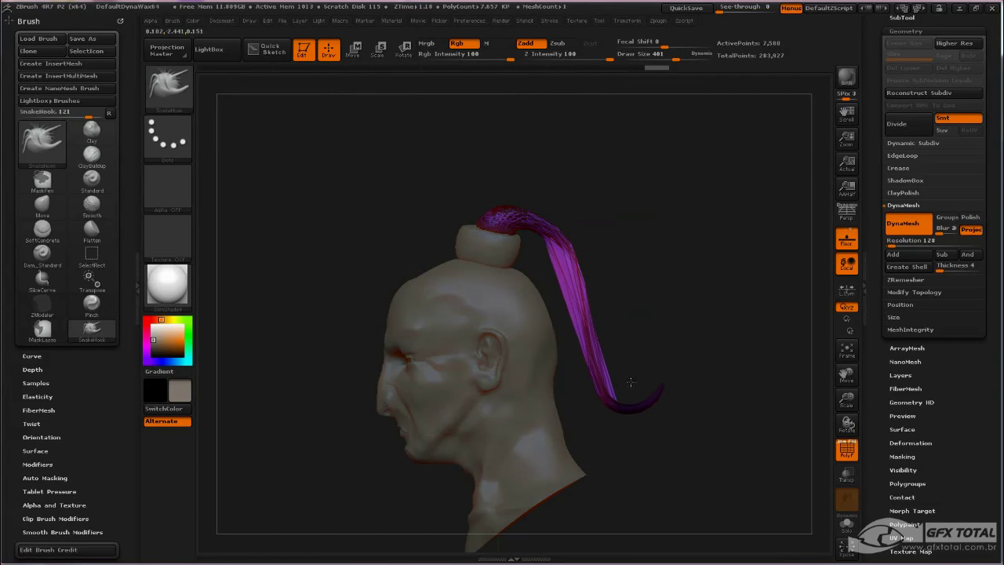
drag(677, 280, 672, 270)
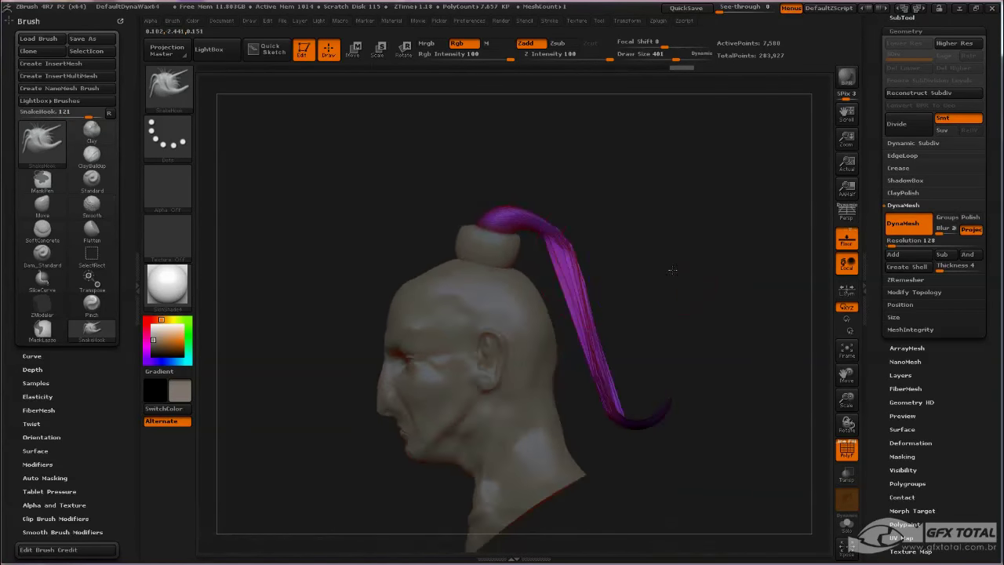
click(171, 83)
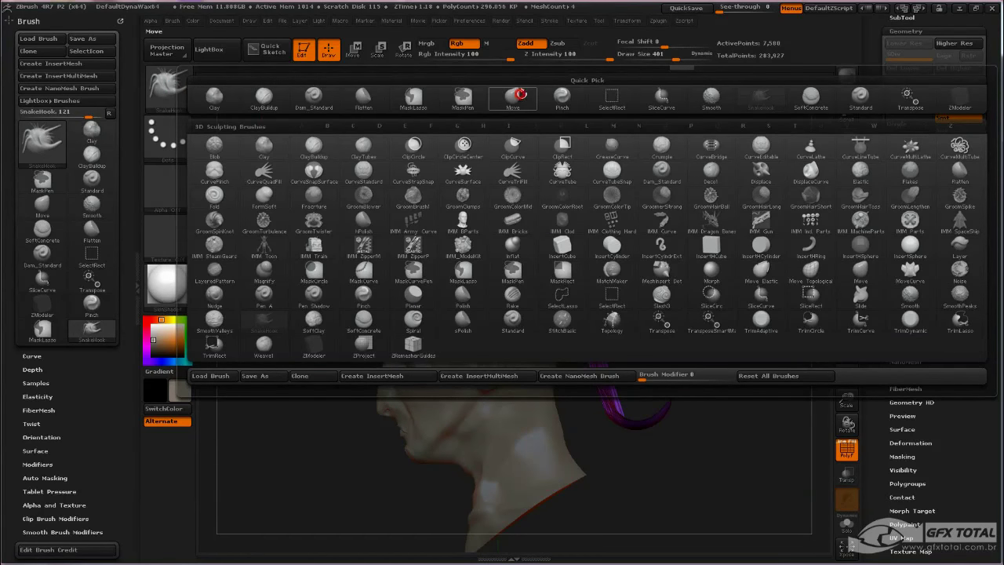
With the Move brush, reshape the ponytail, bend its top curve and taper its end to a point
click(519, 95)
mouse_move(515, 221)
mouse_down()
mouse_move(546, 201)
mouse_move(581, 227)
mouse_up()
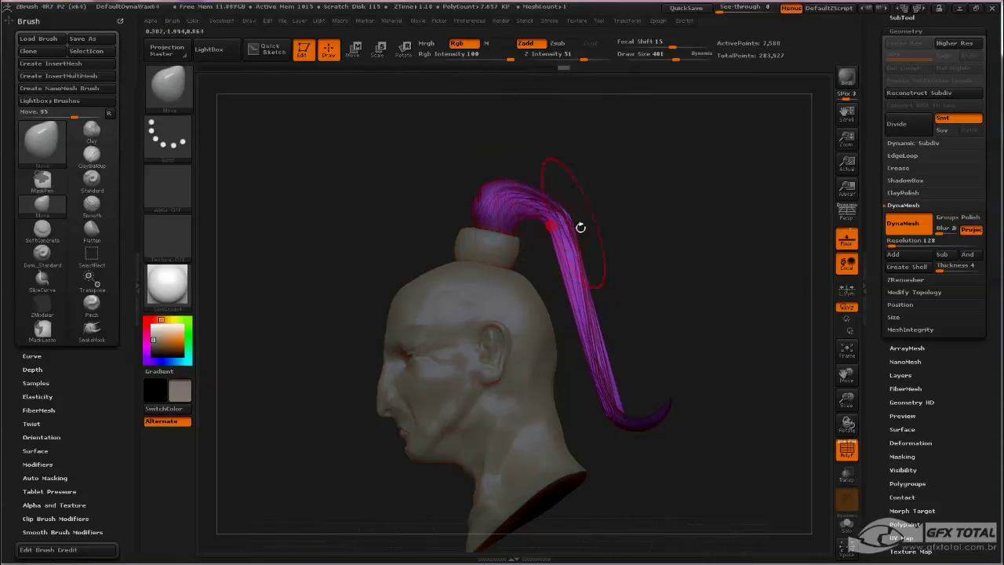
mouse_move(538, 240)
mouse_down()
mouse_move(604, 228)
mouse_move(554, 241)
mouse_up()
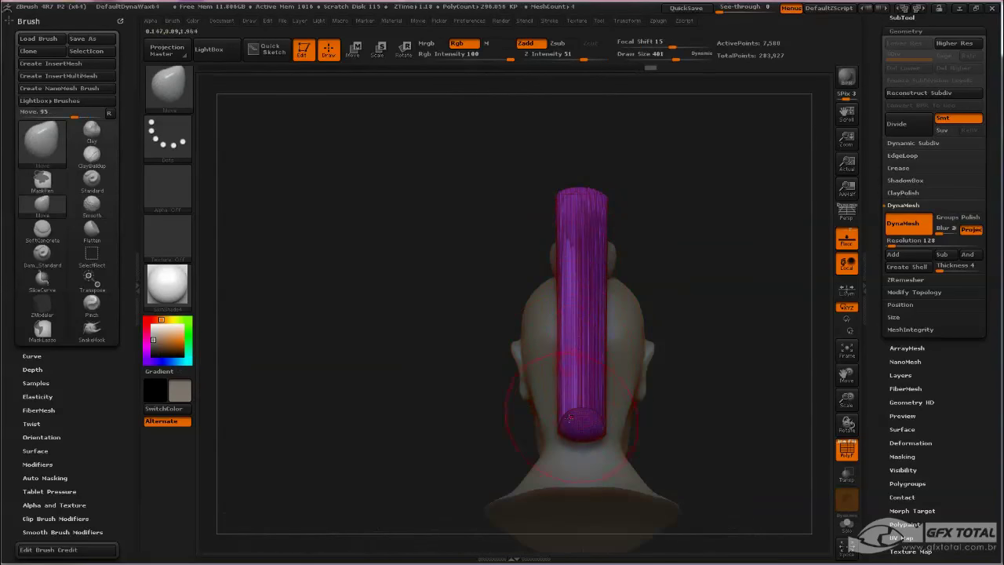
drag(570, 418, 570, 352)
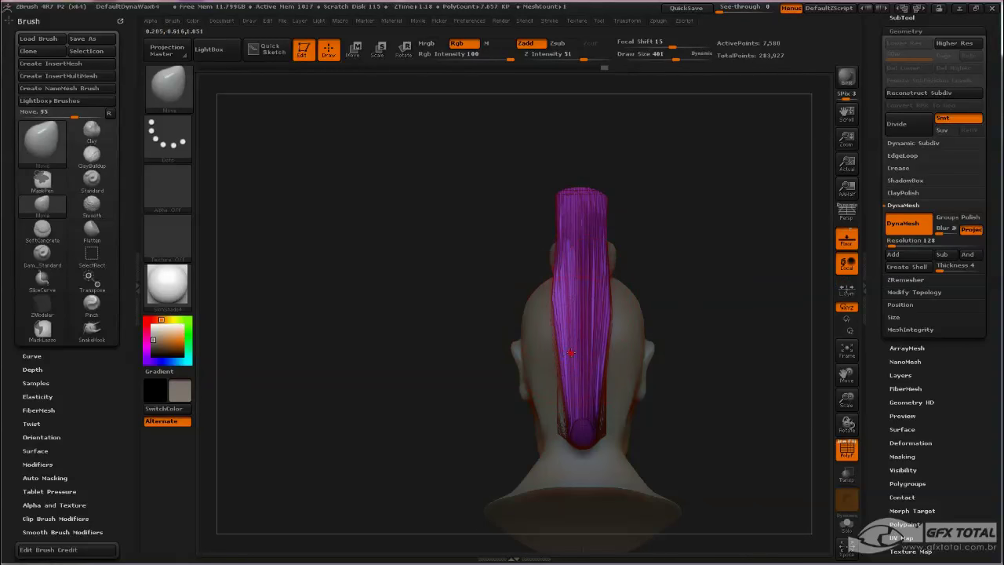
mouse_move(690, 196)
mouse_down()
mouse_move(701, 202)
mouse_move(709, 251)
mouse_move(685, 222)
mouse_move(719, 246)
mouse_move(713, 219)
mouse_up()
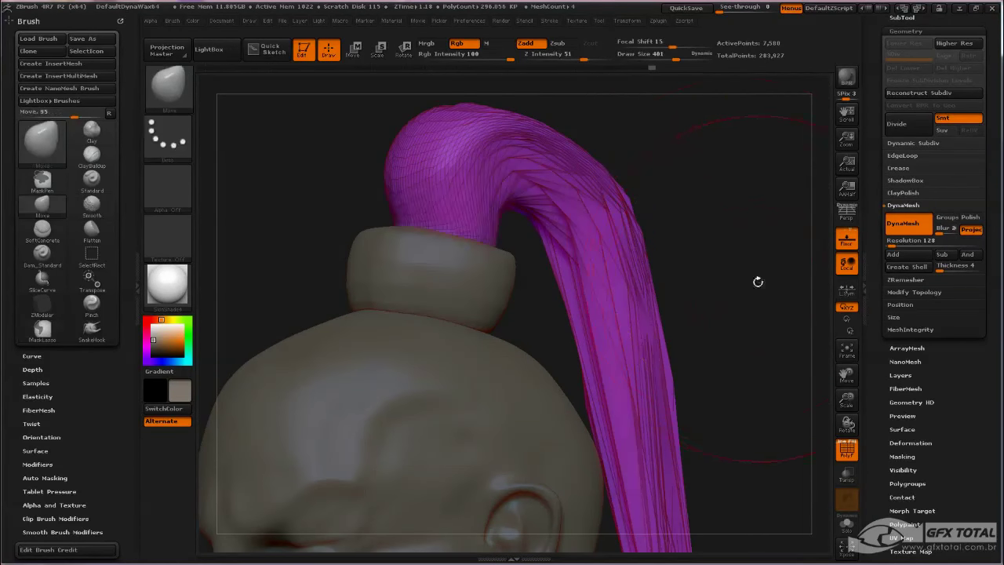
DynaMesh the ponytail into dense even topology, smooth its ridges and pull it into a fuller curve
ctrl+drag(713, 185, 754, 278)
shift+drag(619, 330, 595, 258)
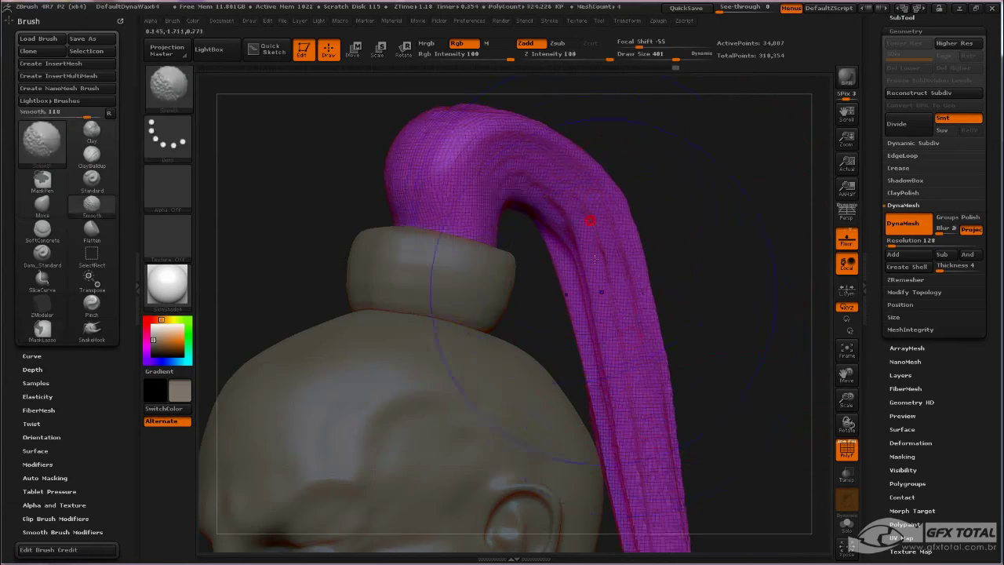
mouse_move(717, 246)
mouse_down()
mouse_move(699, 264)
mouse_move(742, 237)
mouse_move(716, 251)
mouse_up()
drag(561, 315, 556, 318)
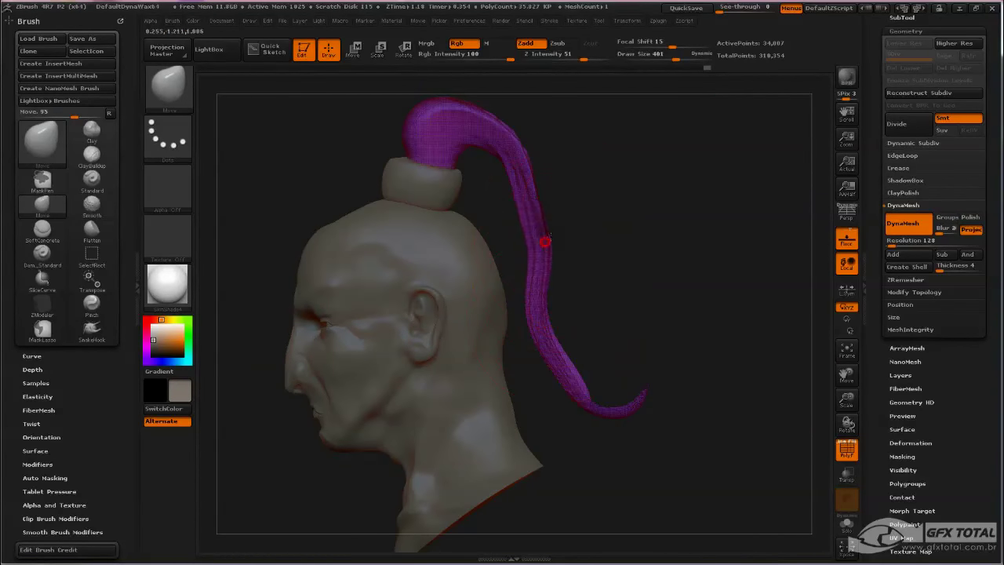
drag(545, 241, 537, 193)
drag(586, 171, 566, 246)
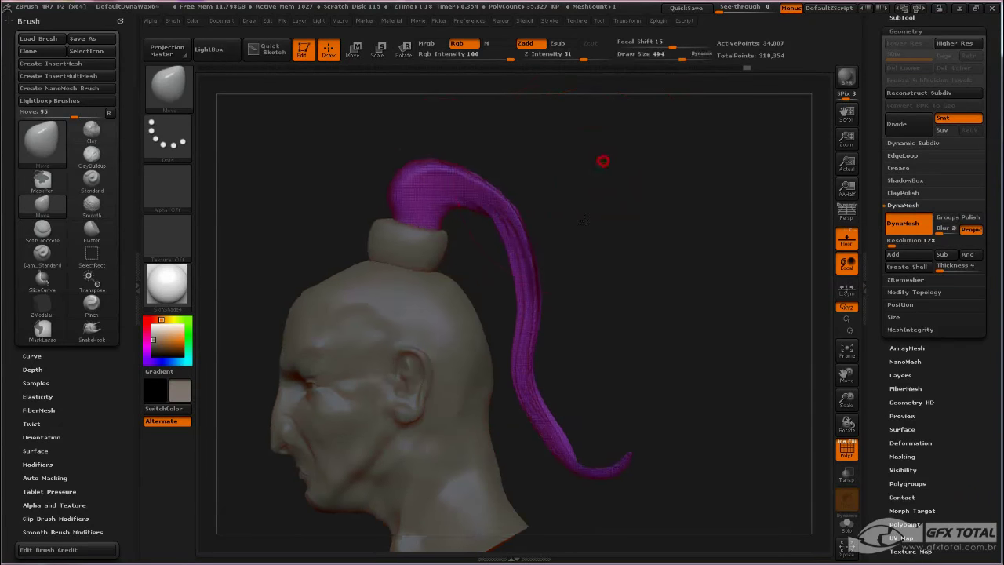
mouse_move(492, 168)
mouse_down()
mouse_move(427, 149)
mouse_move(506, 200)
mouse_move(470, 180)
mouse_move(474, 209)
mouse_move(493, 227)
mouse_move(533, 227)
mouse_move(514, 185)
mouse_up()
Lower the brush Draw Size slightly in two small steps
key(space)
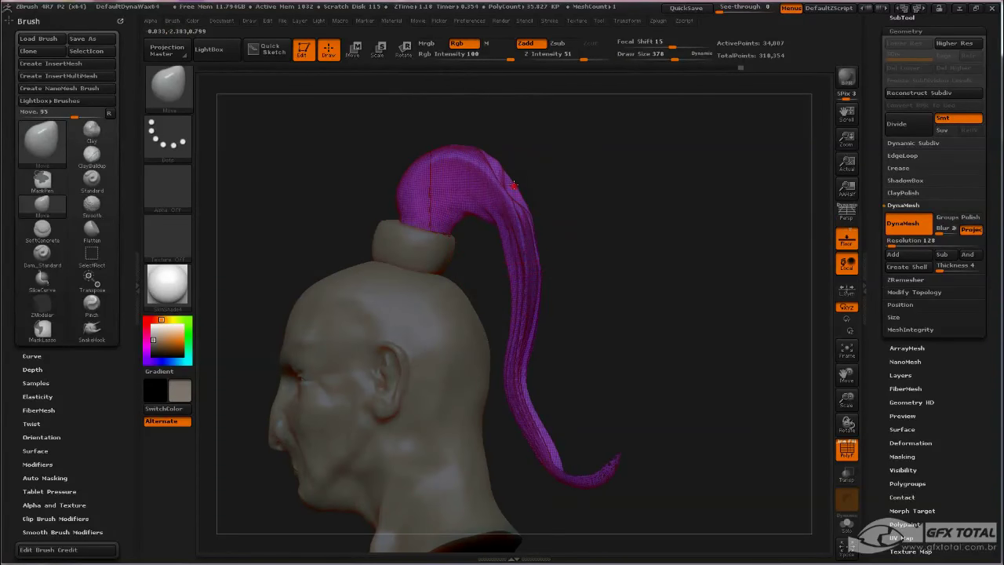
mouse_move(570, 168)
mouse_down()
mouse_move(584, 185)
mouse_move(508, 237)
mouse_move(385, 138)
mouse_up()
key(space)
click(168, 86)
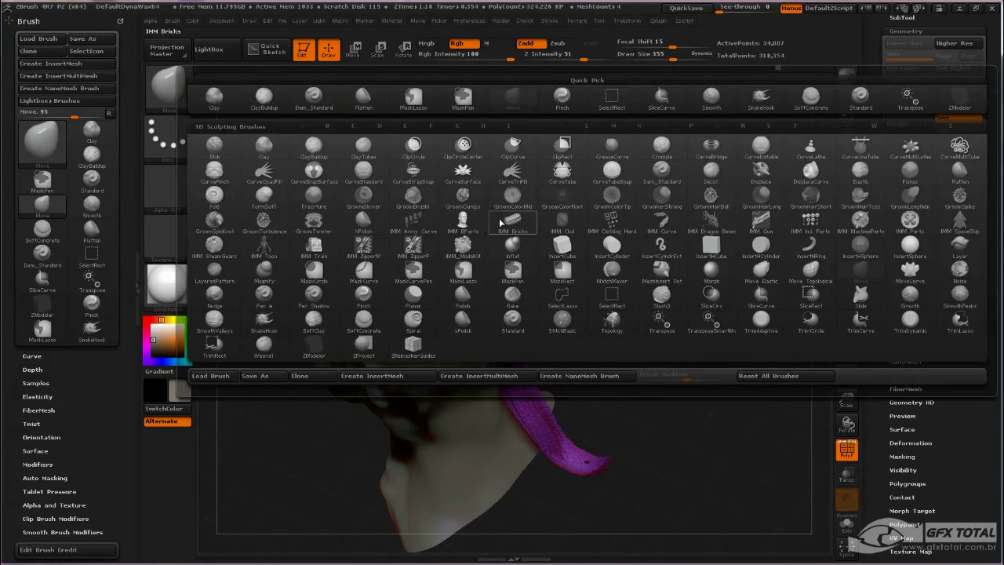
Puff up the ponytail with the Inflat brush and Shift-smooth its lower section
key(i)
key(n)
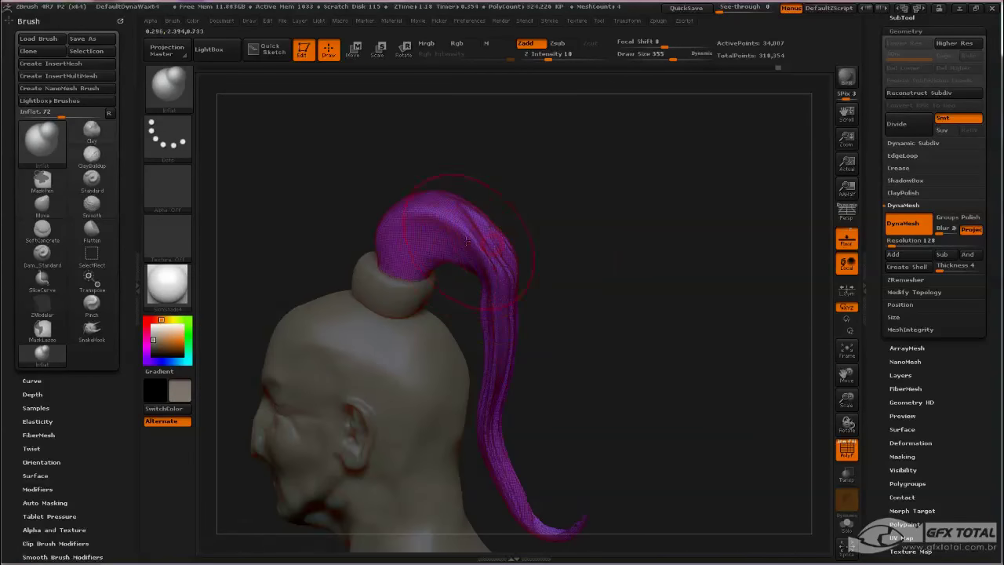
drag(487, 286, 481, 339)
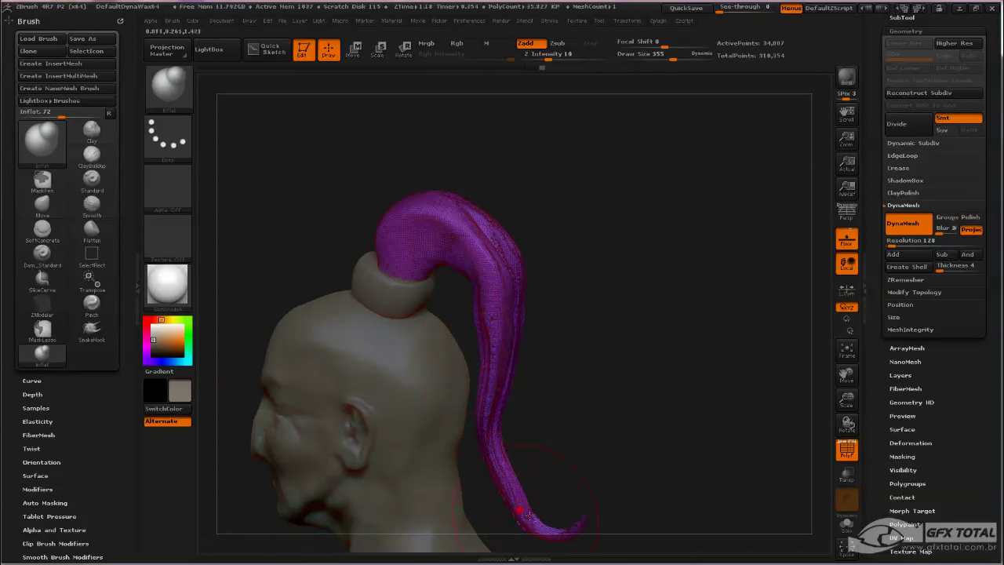
mouse_move(527, 514)
mouse_down()
mouse_move(583, 425)
mouse_move(541, 418)
mouse_up()
key(shift)
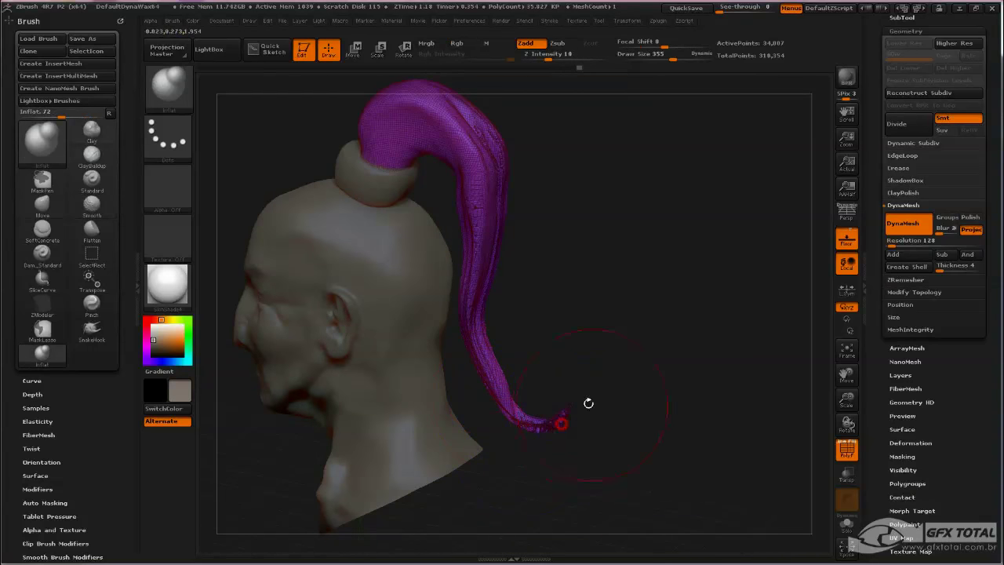
shift+drag(541, 427, 479, 357)
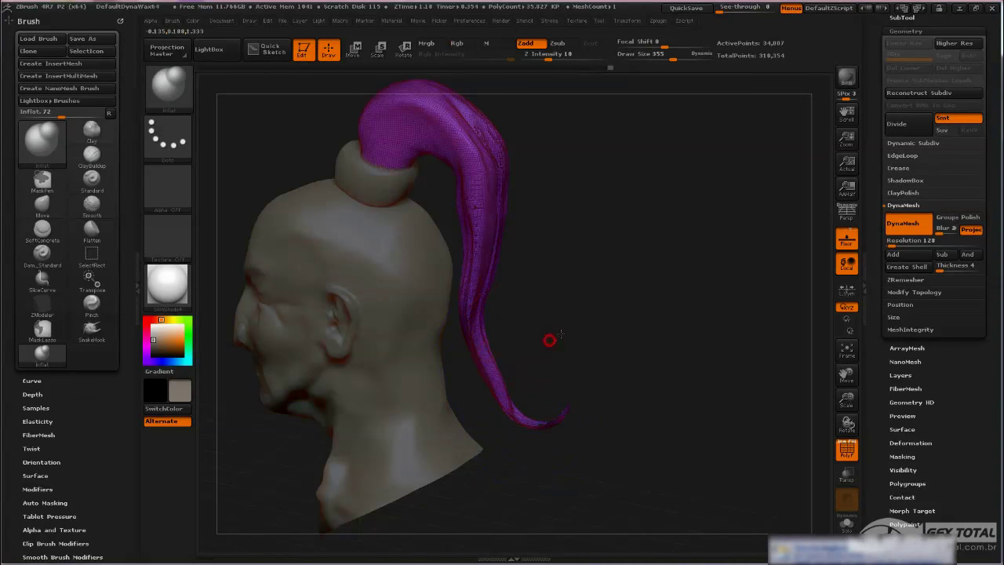
Turn off PolyFrame with Shift+F to hide the purple polygroup colouring, viewing the head's back
drag(549, 339, 627, 376)
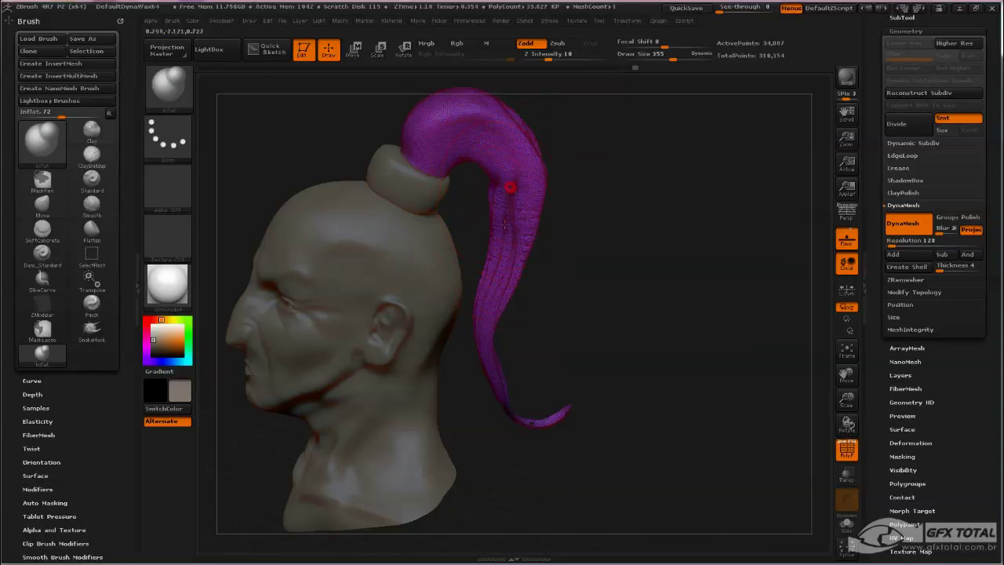
drag(568, 269, 578, 287)
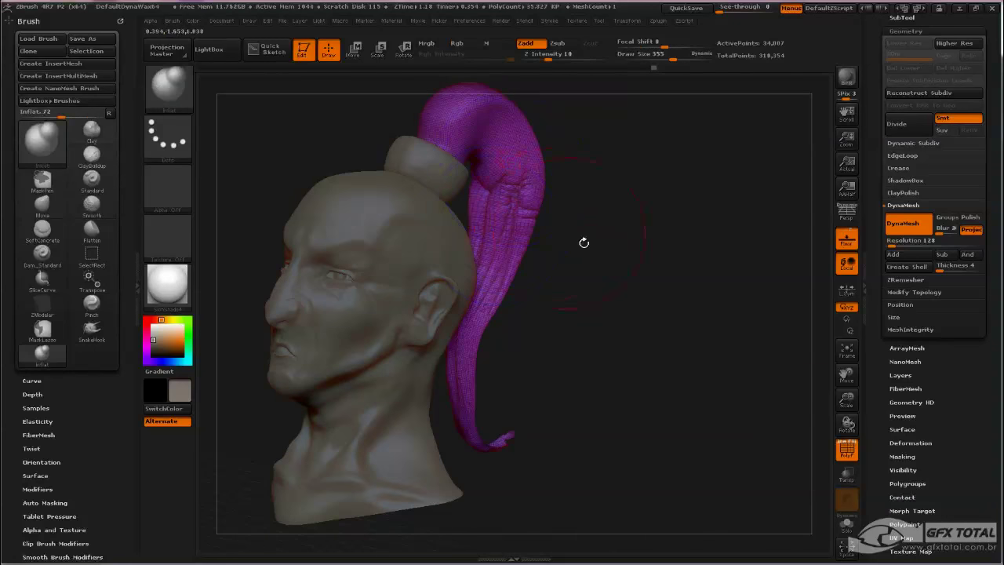
drag(583, 243, 652, 177)
shift+drag(659, 287, 509, 168)
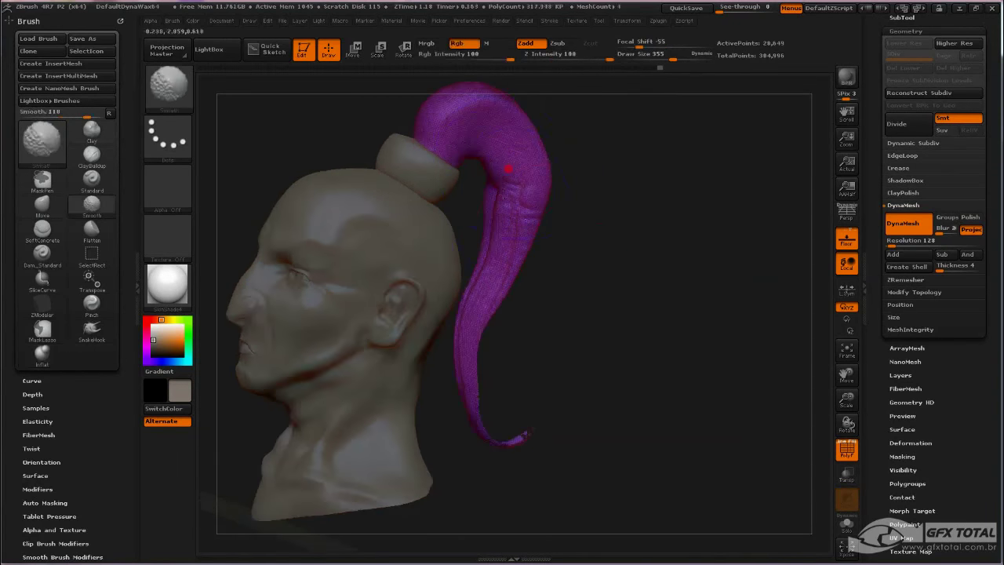
mouse_move(608, 266)
mouse_down()
mouse_move(650, 314)
mouse_move(650, 347)
mouse_up()
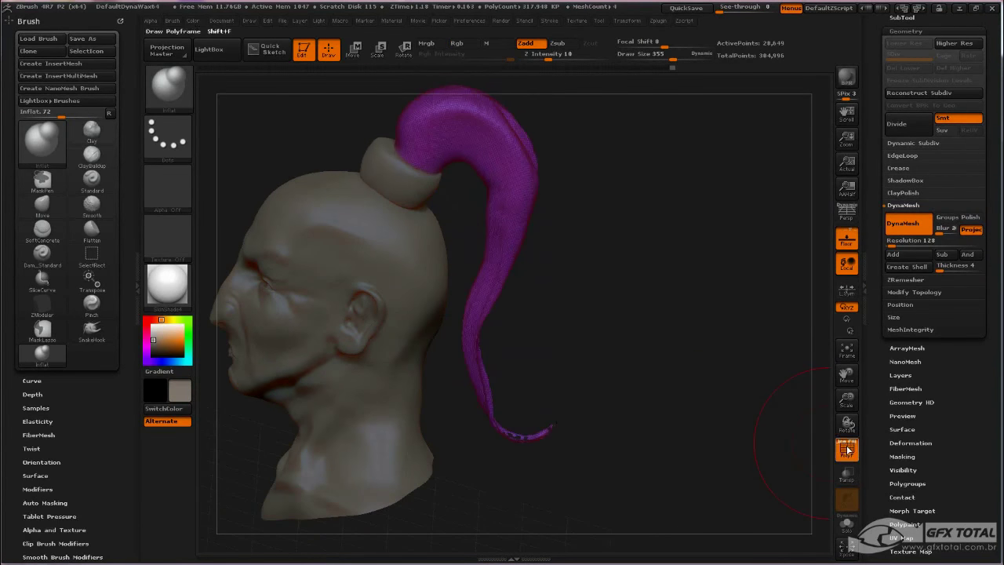
key(shift+f)
drag(713, 352, 505, 321)
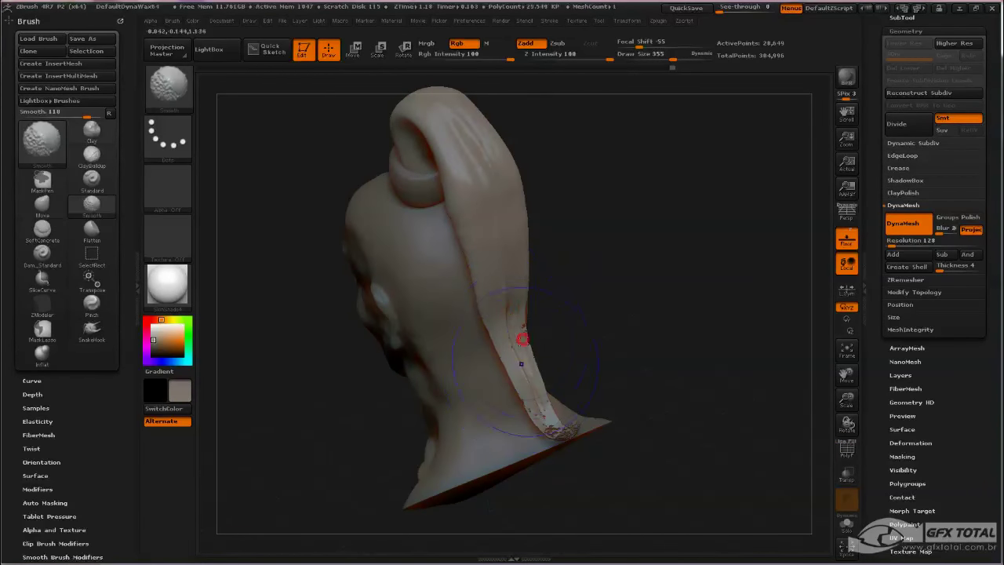
Shift-smooth the strand ridge running down the back of the neck
drag(695, 294, 698, 298)
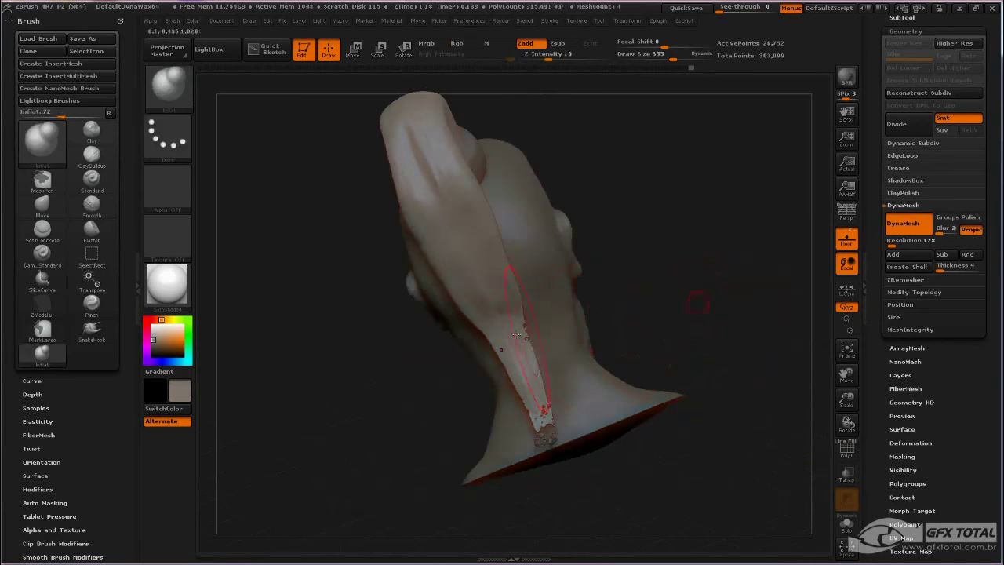
shift+drag(510, 251, 531, 380)
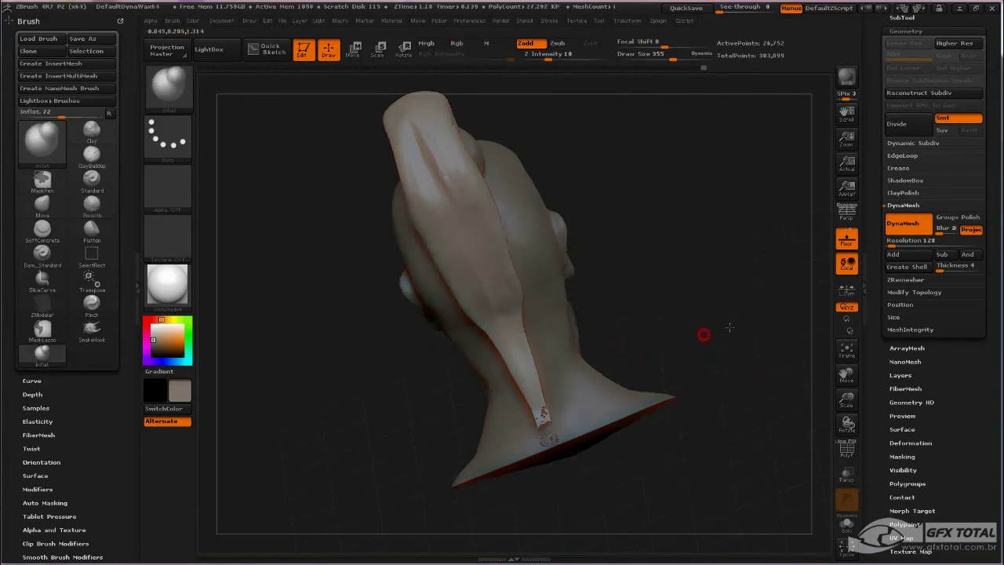
shift+drag(701, 332, 714, 293)
Lasso-mask along the strand, then clear the mask from the ponytail tip
mouse_move(543, 259)
ctrl+mouse_down()
mouse_move(620, 284)
mouse_move(533, 461)
ctrl+mouse_up()
drag(593, 330, 601, 347)
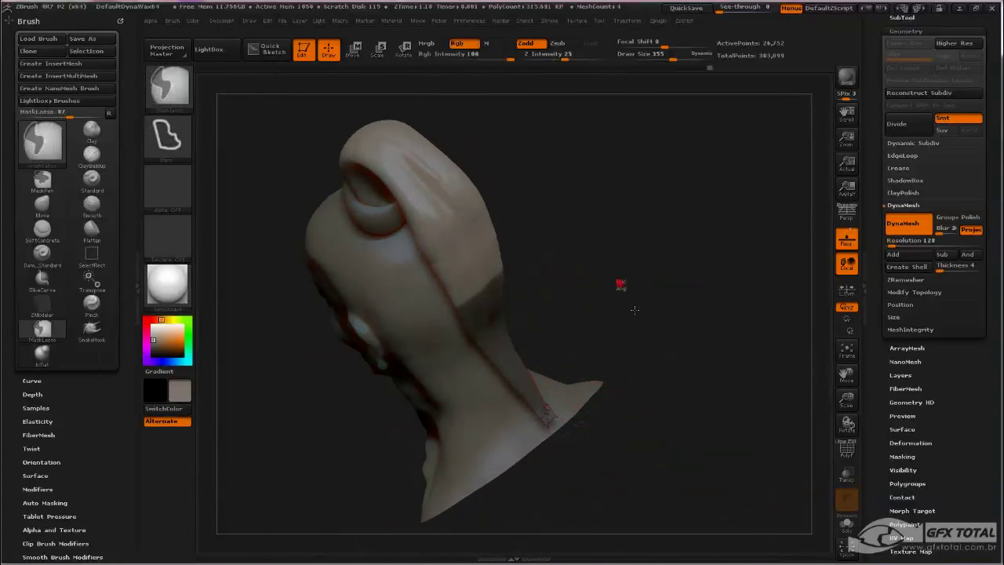
ctrl+drag(620, 285, 596, 329)
click(192, 90)
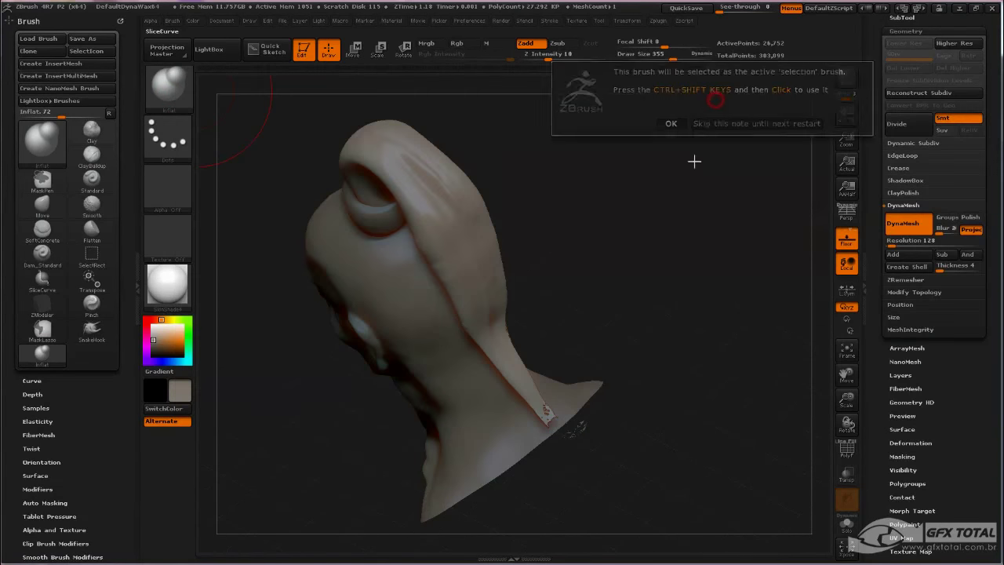
Cut across the ponytail with SliceCurve and hide the sliced-off lower piece
click(696, 109)
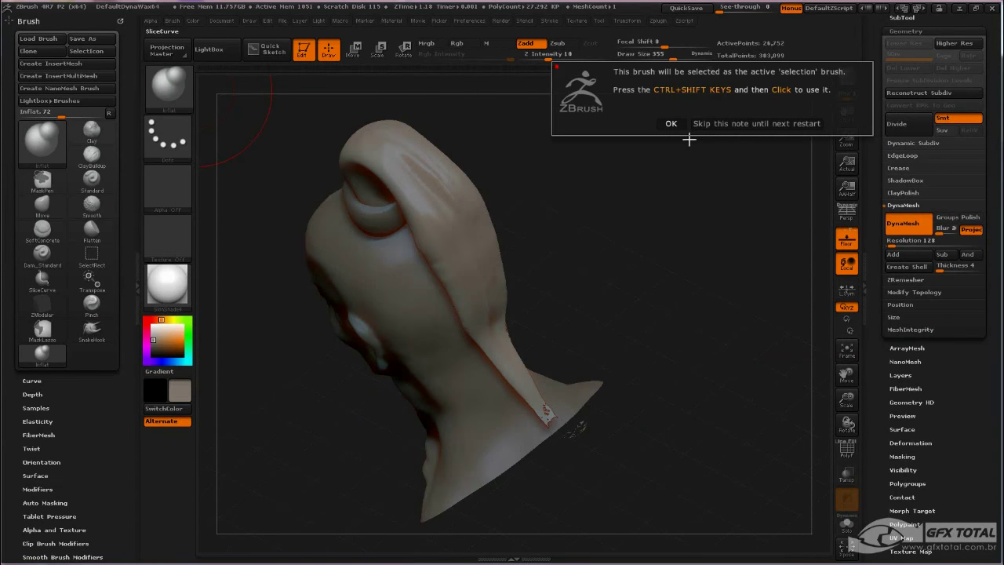
click(670, 123)
drag(605, 168, 607, 204)
click(847, 448)
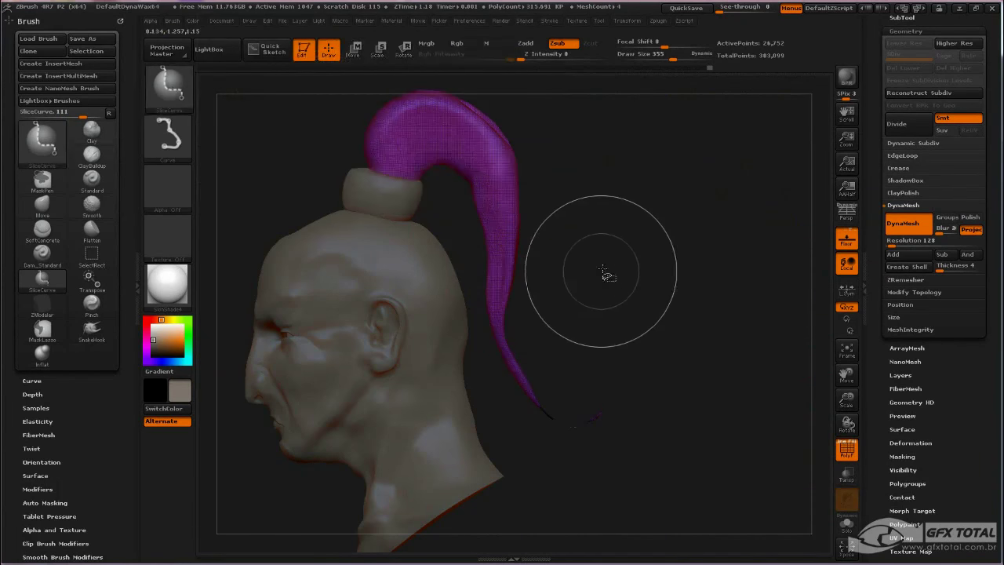
mouse_move(598, 269)
ctrl+shift+mouse_down()
mouse_move(473, 322)
mouse_move(524, 341)
ctrl+shift+mouse_up()
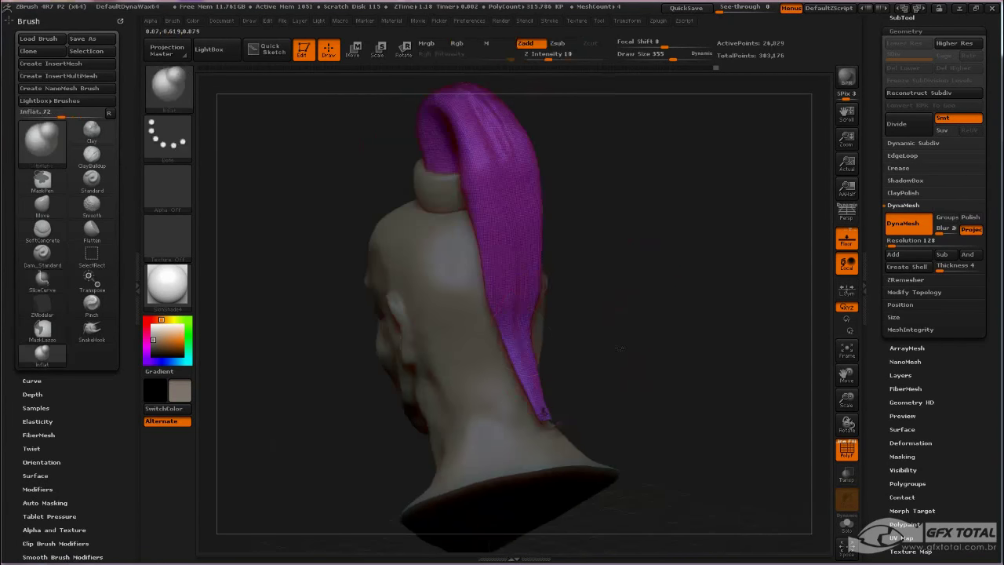
ctrl+shift+click(521, 340)
ctrl+shift+click(531, 336)
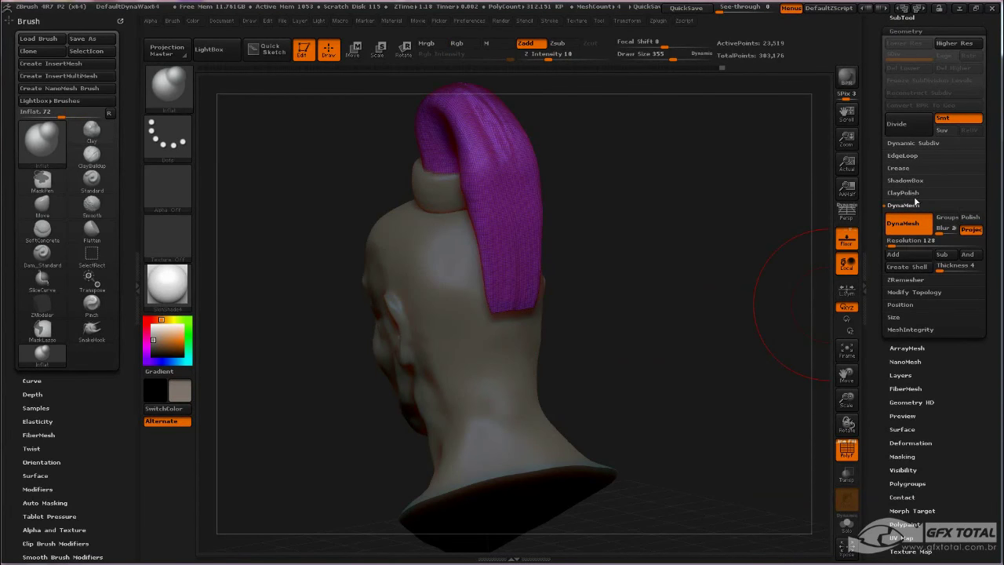
Permanently remove the hidden ponytail piece with Modify Topology > Del Hidden
click(915, 292)
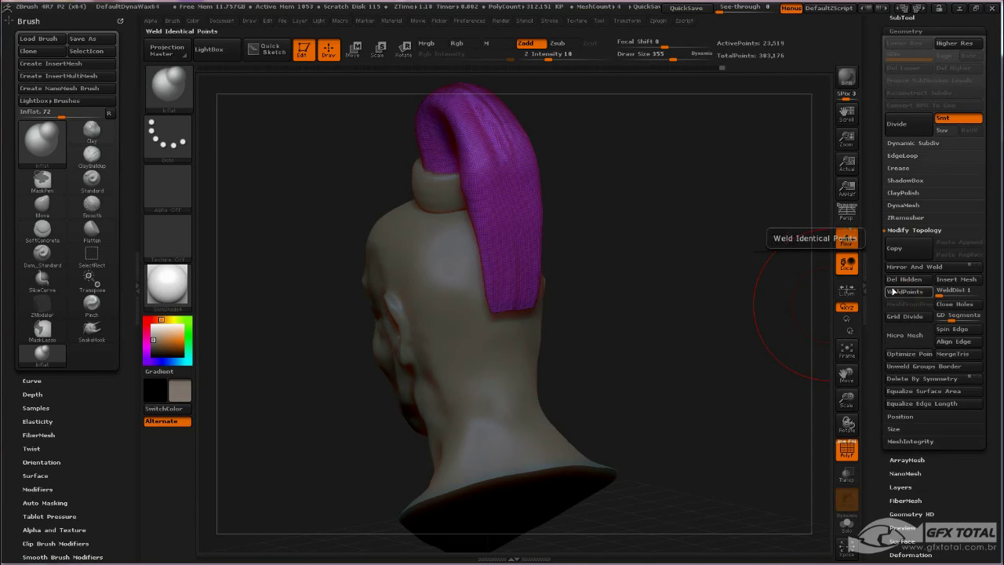
click(903, 279)
mouse_move(792, 306)
mouse_down()
mouse_move(717, 307)
mouse_move(749, 251)
mouse_up()
click(906, 217)
click(903, 205)
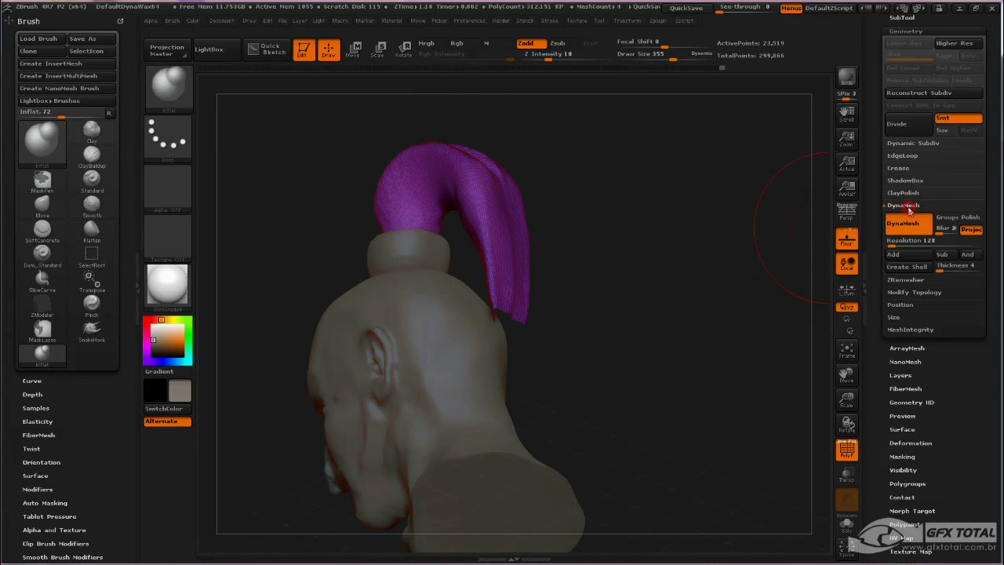
mouse_move(650, 291)
mouse_down()
mouse_move(545, 301)
mouse_move(511, 377)
mouse_up()
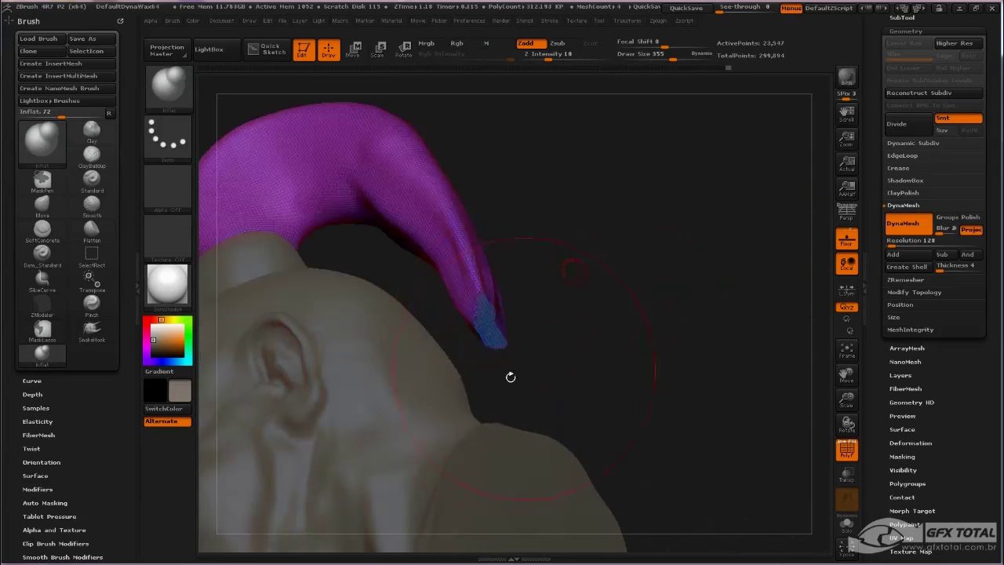
With the Move brush, pull the ponytail tip down past the neck and re-DynaMesh it
mouse_move(592, 280)
mouse_down()
mouse_move(594, 325)
mouse_move(559, 281)
mouse_up()
click(167, 88)
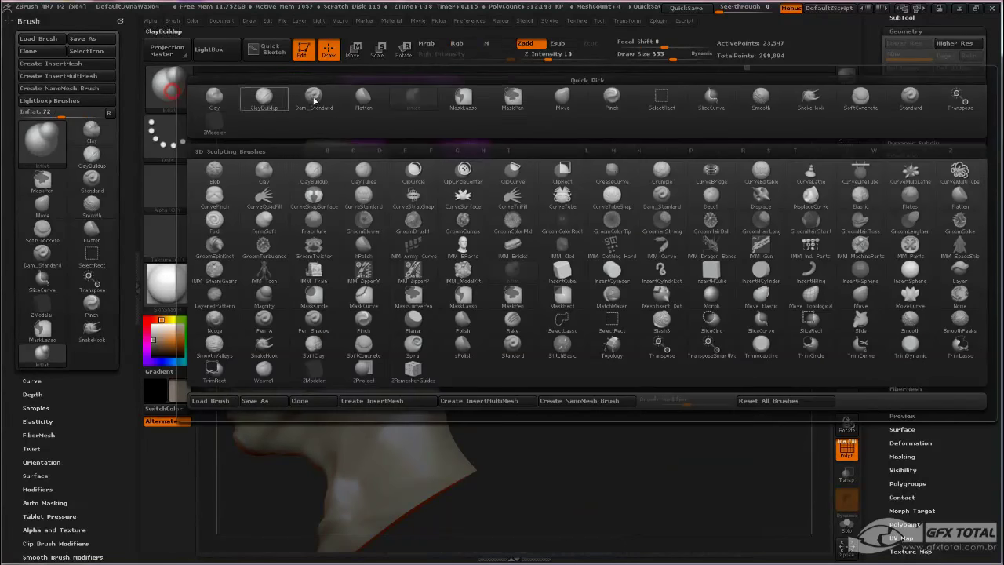
click(577, 103)
drag(464, 295, 503, 404)
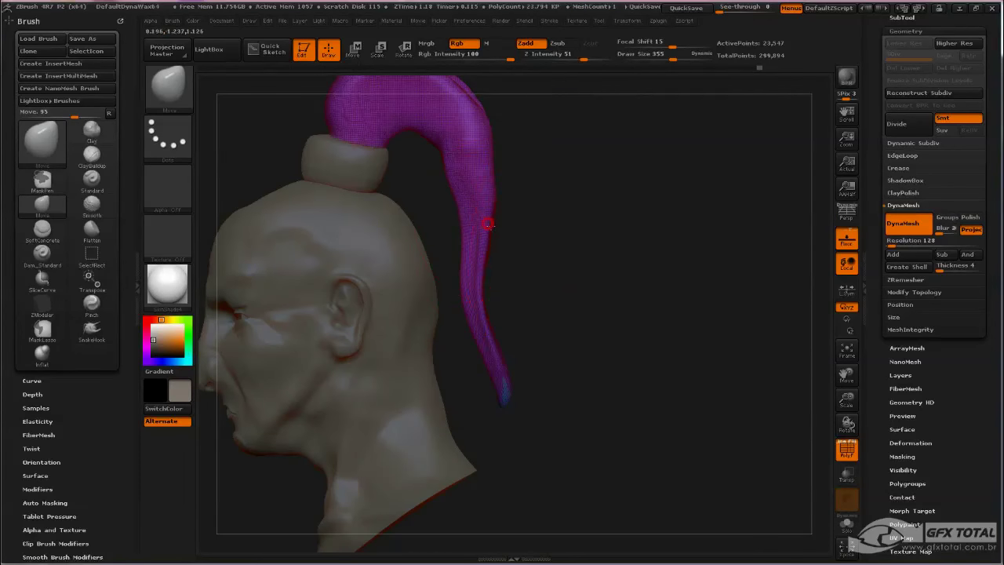
ctrl+drag(609, 287, 636, 329)
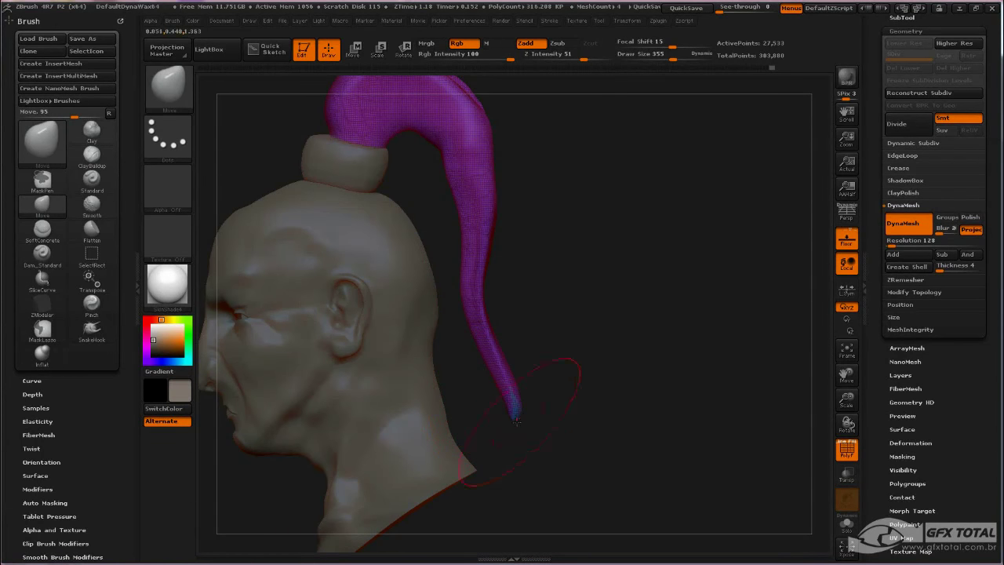
mouse_move(519, 400)
mouse_down()
mouse_move(580, 374)
mouse_move(474, 365)
mouse_move(509, 392)
mouse_move(480, 280)
mouse_up()
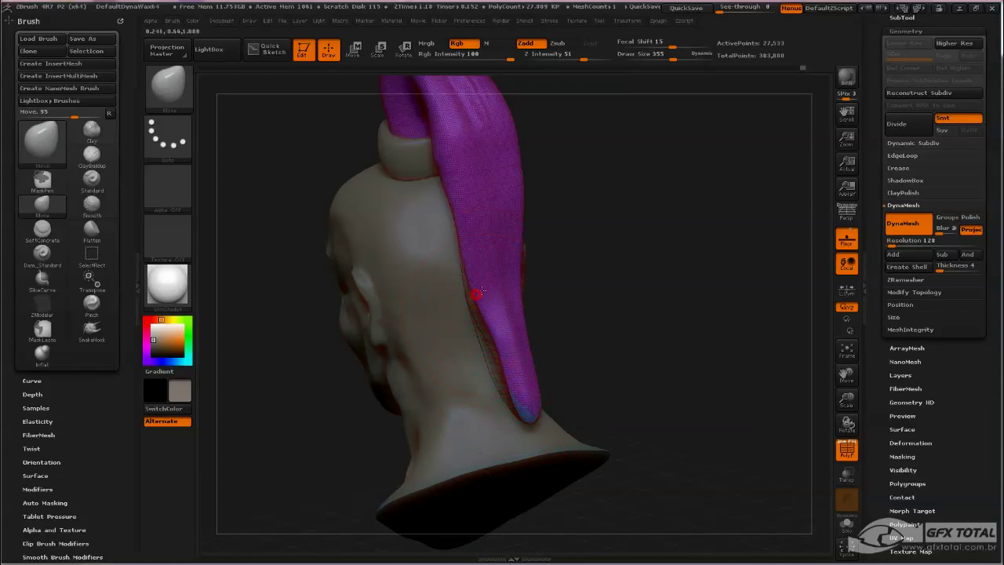
ctrl+drag(602, 249, 688, 277)
drag(618, 195, 556, 261)
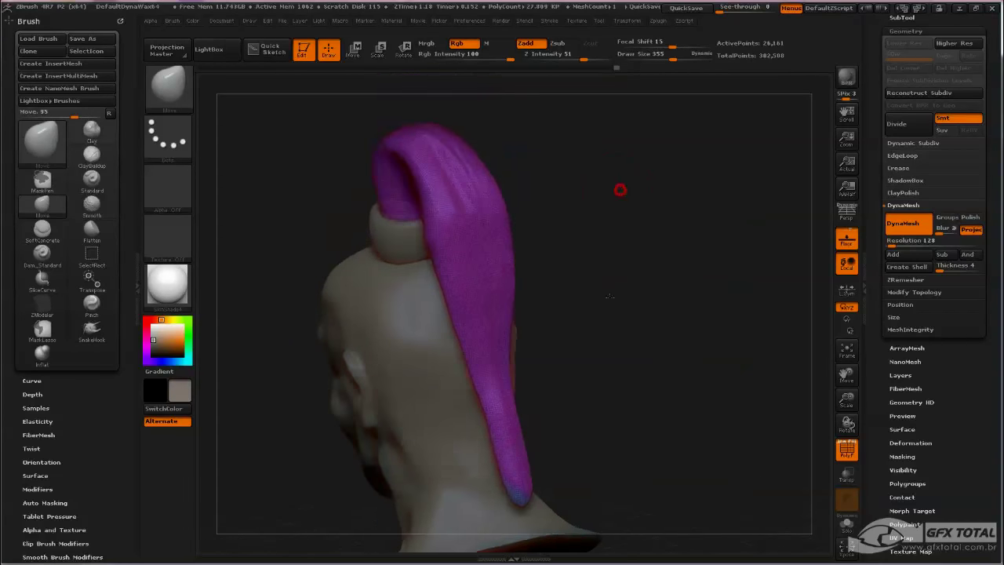
Push the upper ponytail into shape and pull the topknot band down to reshape it
drag(416, 212, 398, 206)
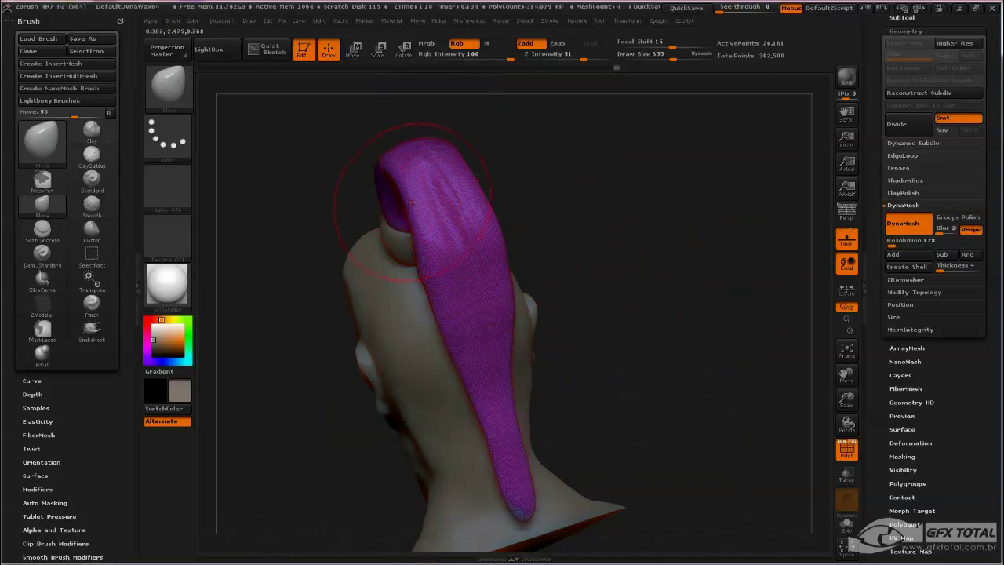
mouse_move(553, 175)
mouse_down()
mouse_move(471, 180)
mouse_move(502, 220)
mouse_up()
drag(350, 252, 346, 261)
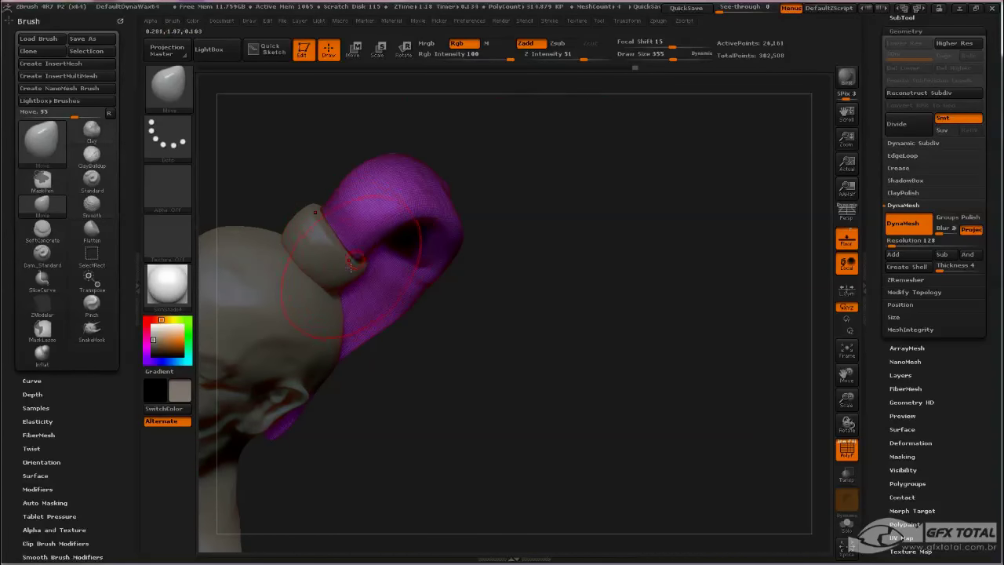
drag(470, 338, 394, 287)
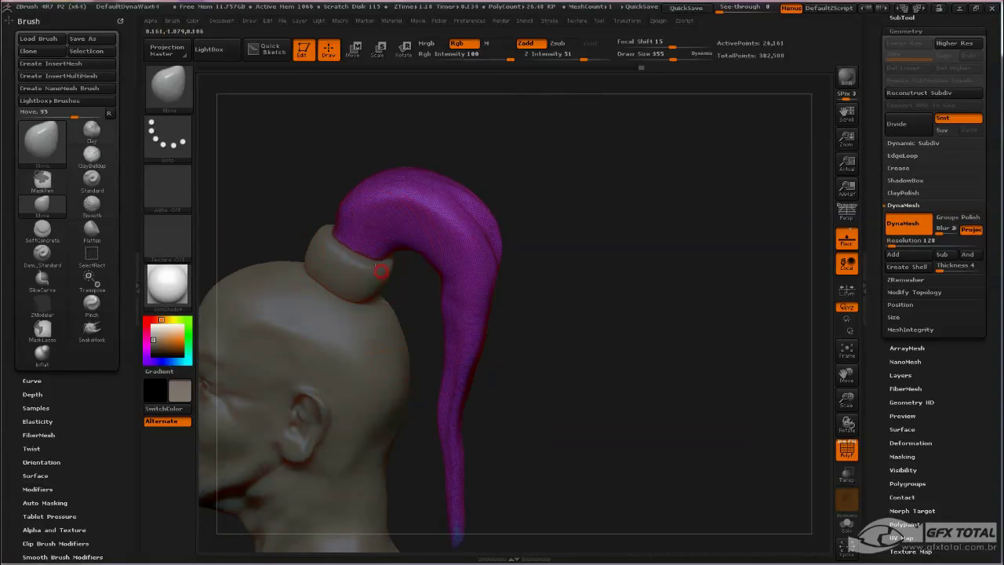
drag(502, 188, 542, 167)
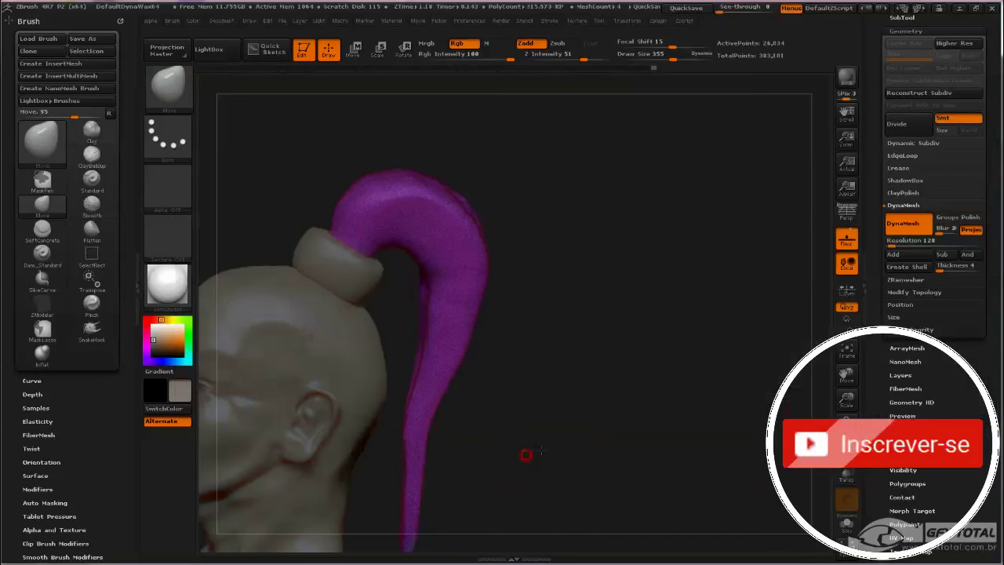
drag(523, 458, 663, 343)
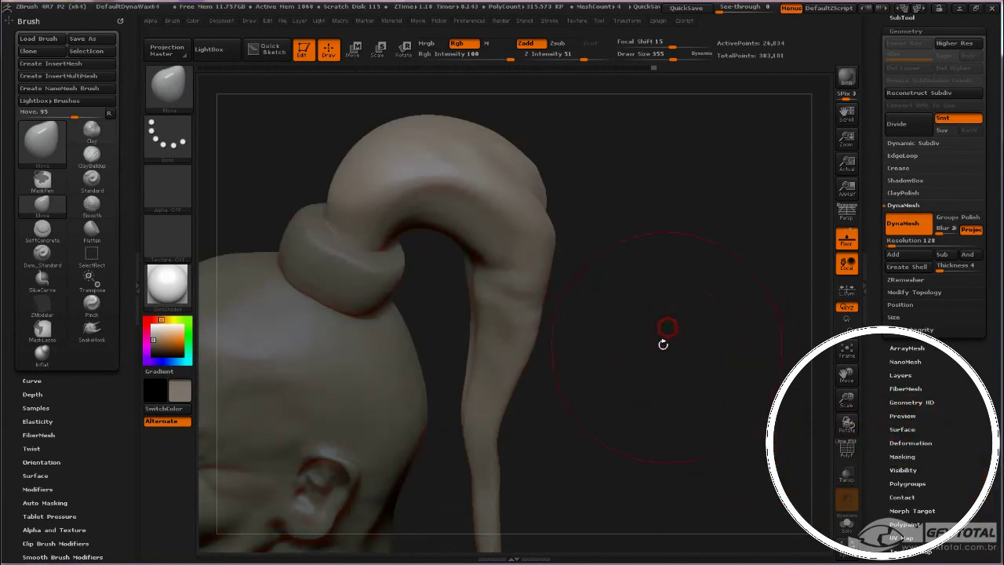
key(b)
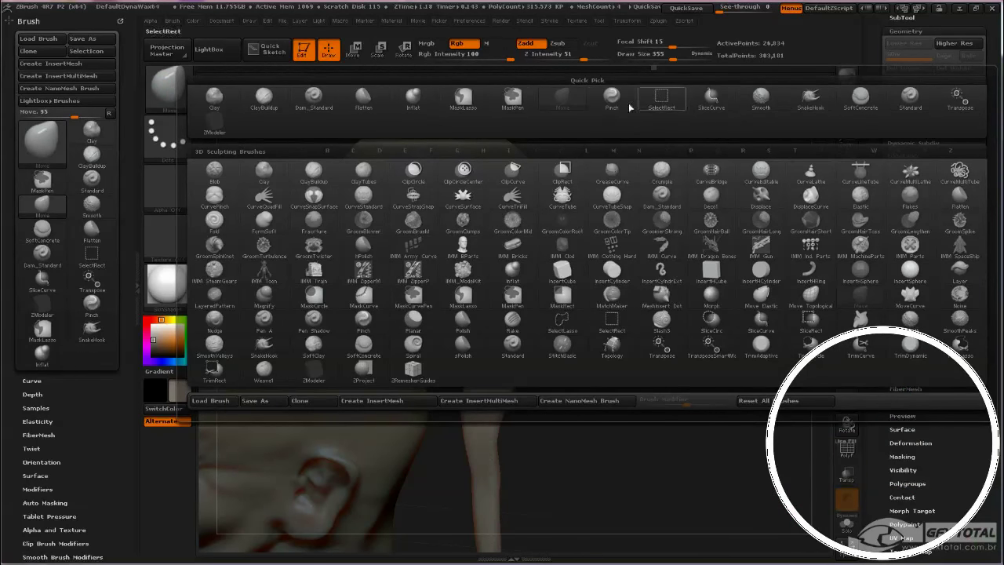
Solo the ponytail and carve Dam_Standard creases down it and along its inner arch
click(322, 102)
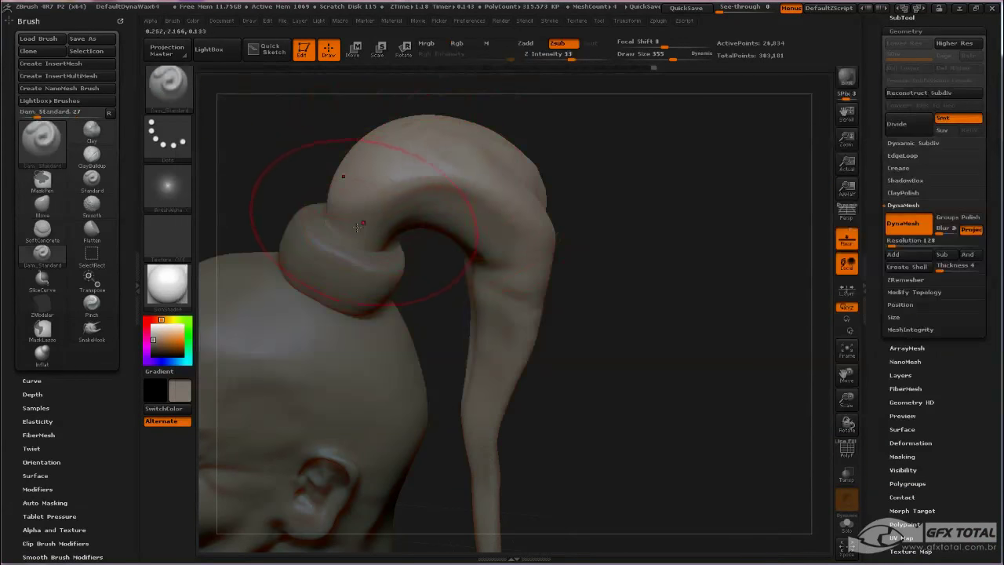
drag(591, 156, 607, 249)
click(846, 524)
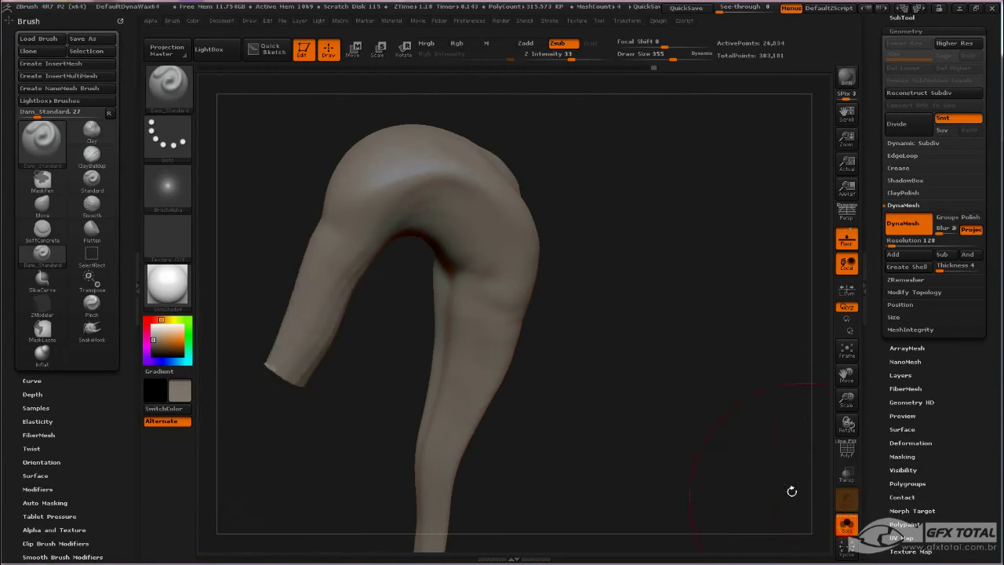
drag(790, 486, 643, 312)
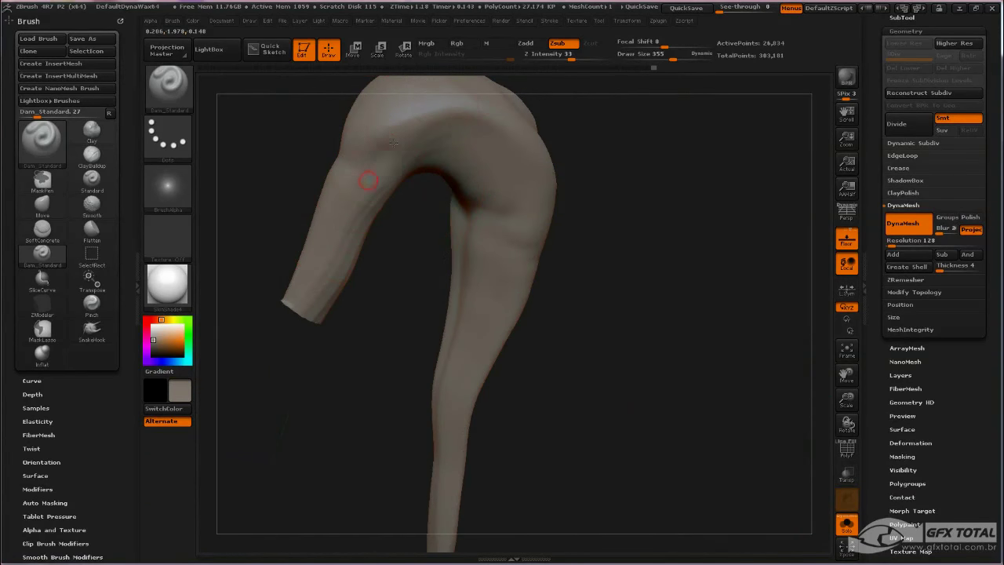
mouse_move(380, 163)
mouse_down()
mouse_move(424, 127)
mouse_move(480, 150)
mouse_move(506, 224)
mouse_move(460, 384)
mouse_up()
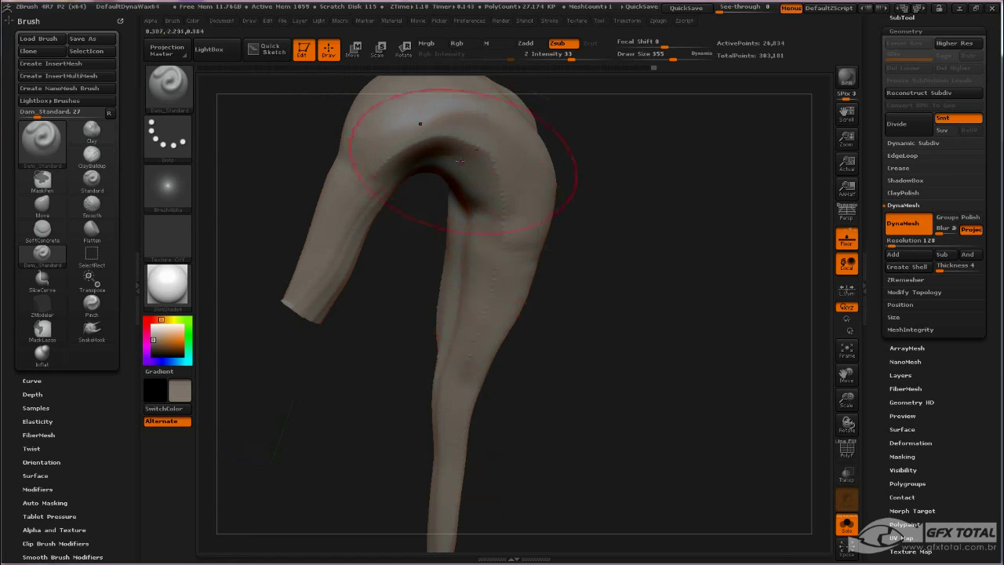
drag(399, 173, 495, 196)
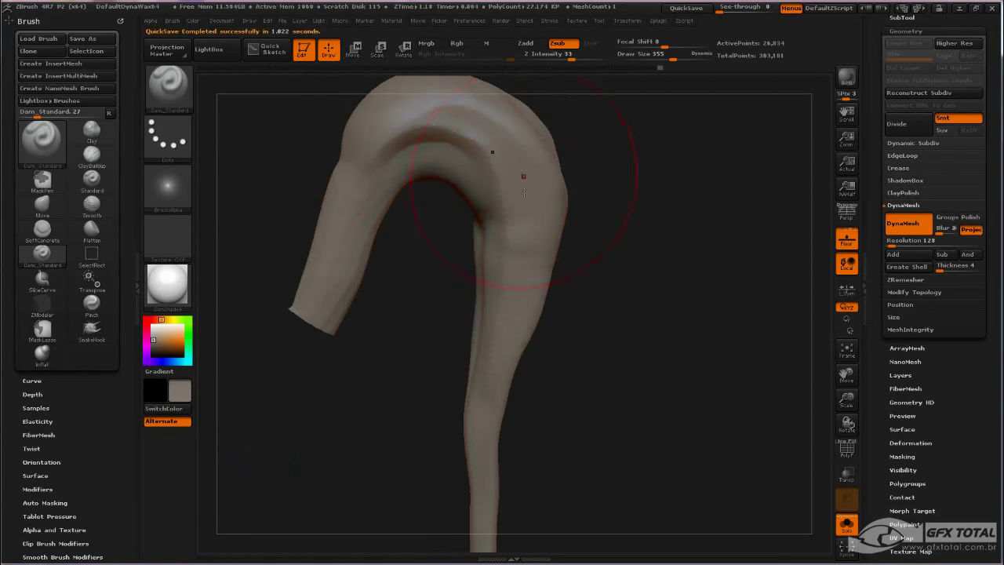
Turn off relative Lazy Mouse in Stroke options and retry several arch creases, undoing each
mouse_move(614, 162)
mouse_down()
mouse_move(647, 166)
mouse_move(560, 167)
mouse_up()
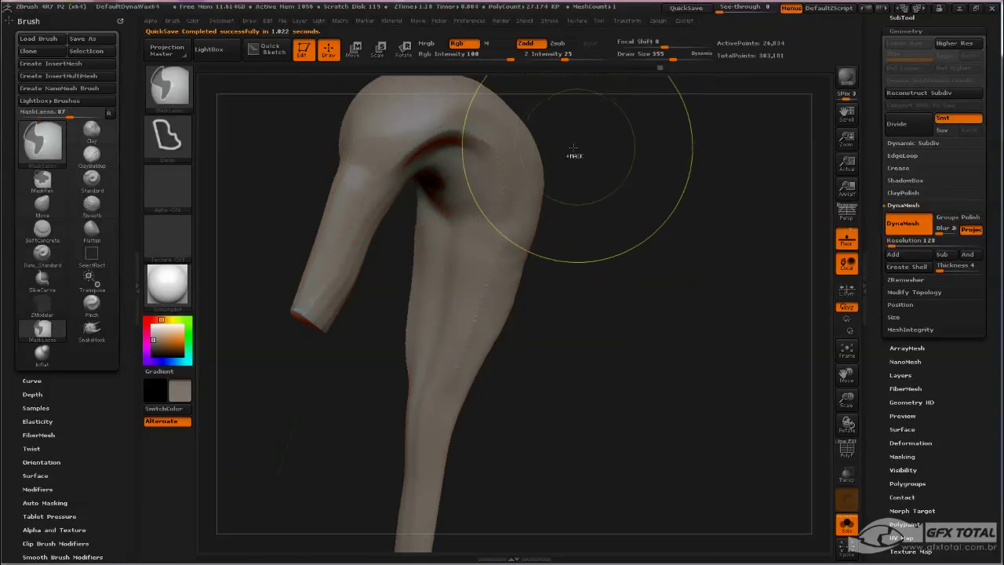
key(ctrl+z)
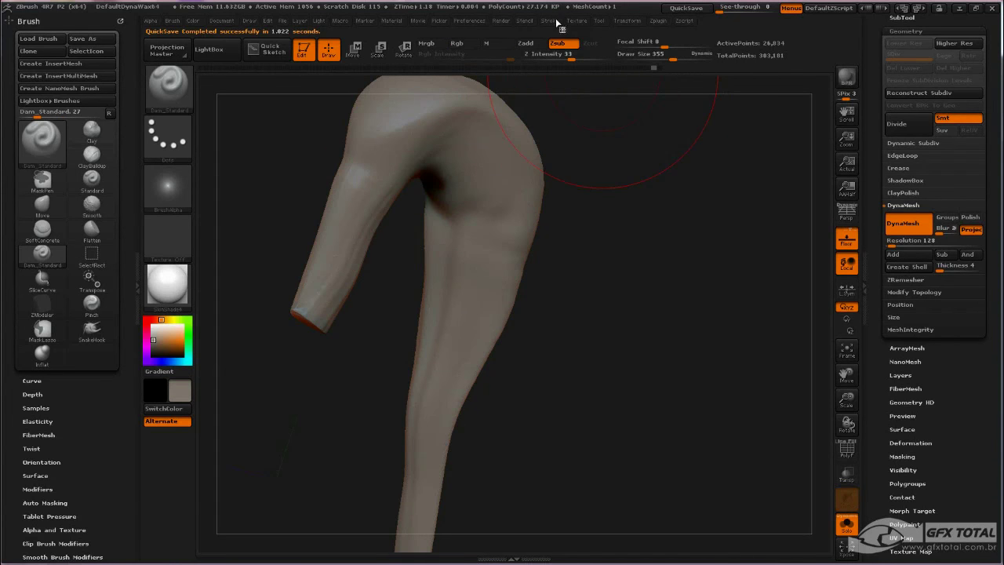
click(555, 21)
click(585, 203)
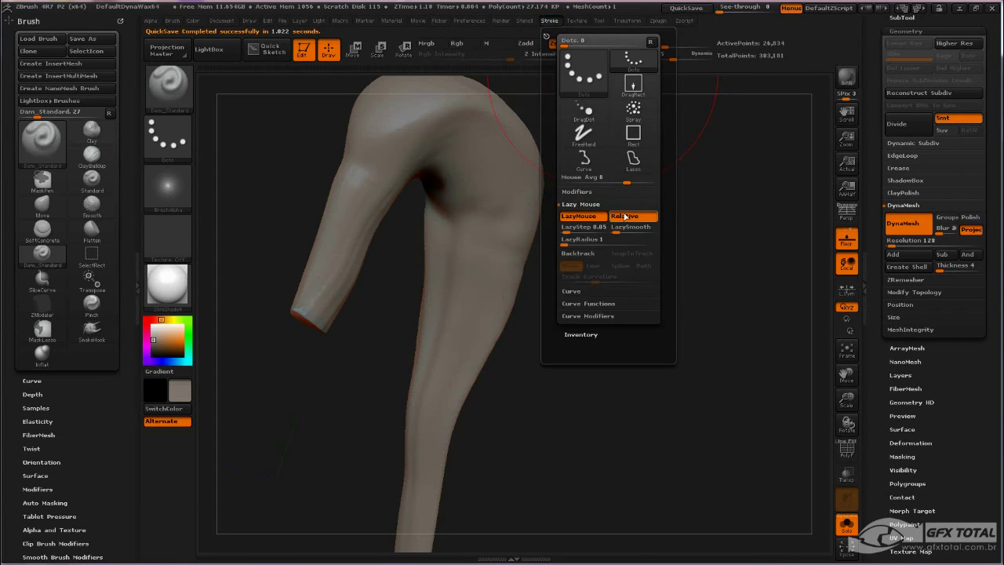
click(629, 221)
drag(385, 161, 481, 135)
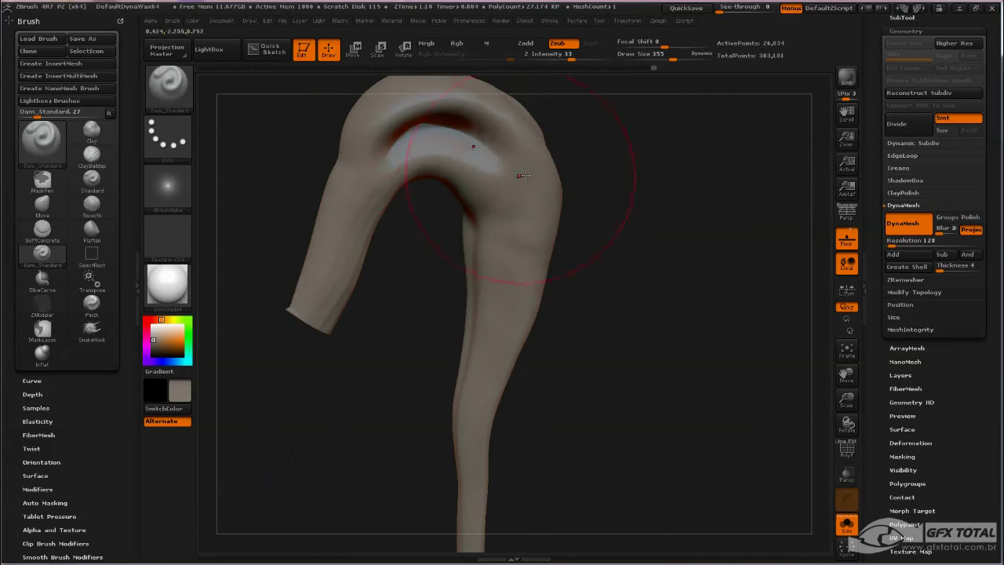
key(ctrl+z)
drag(388, 166, 474, 399)
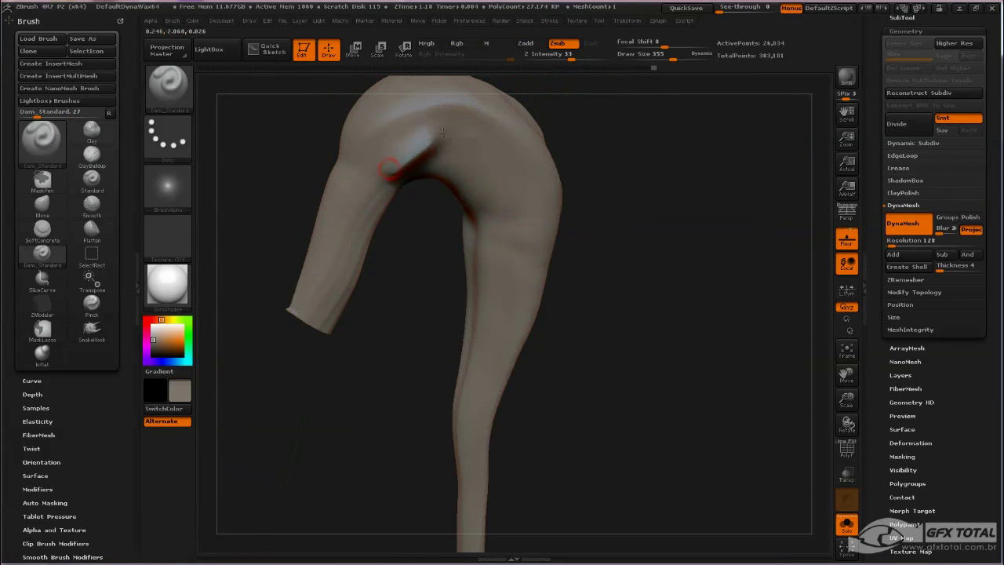
key(ctrl+z)
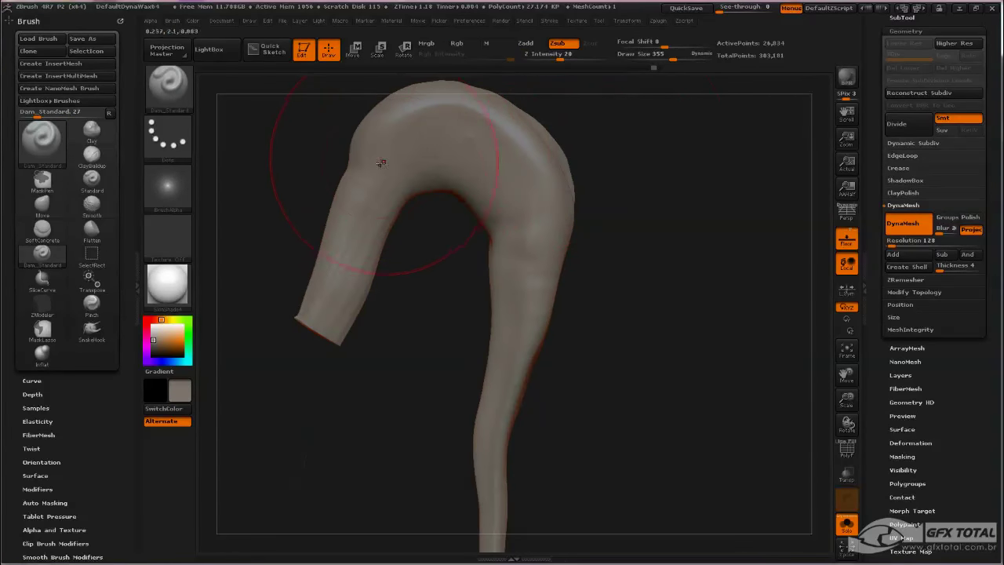
drag(380, 150, 504, 363)
key(ctrl+z)
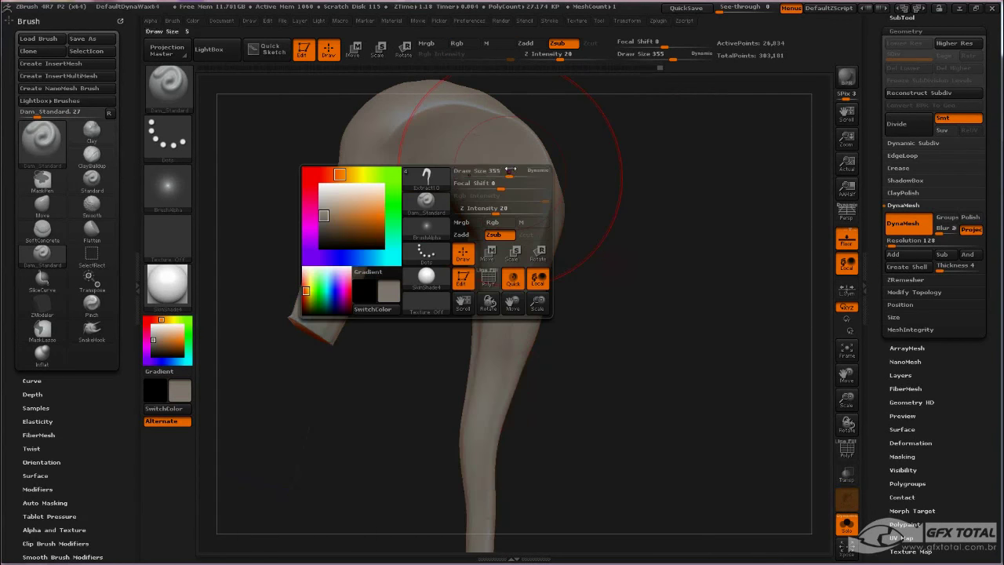
At brush size 192, carve creases over the strand's arch and down its side
drag(525, 173, 486, 172)
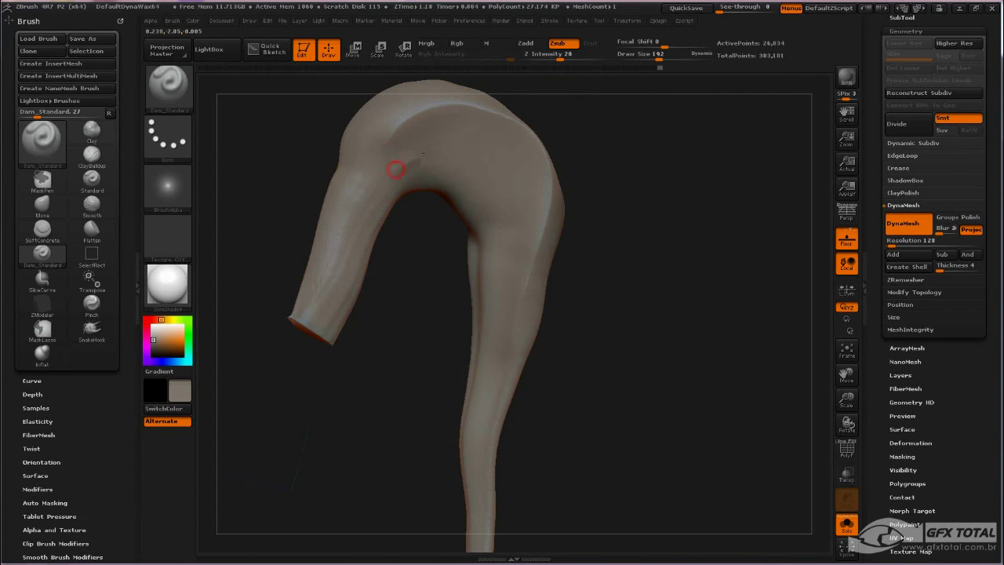
drag(395, 170, 481, 392)
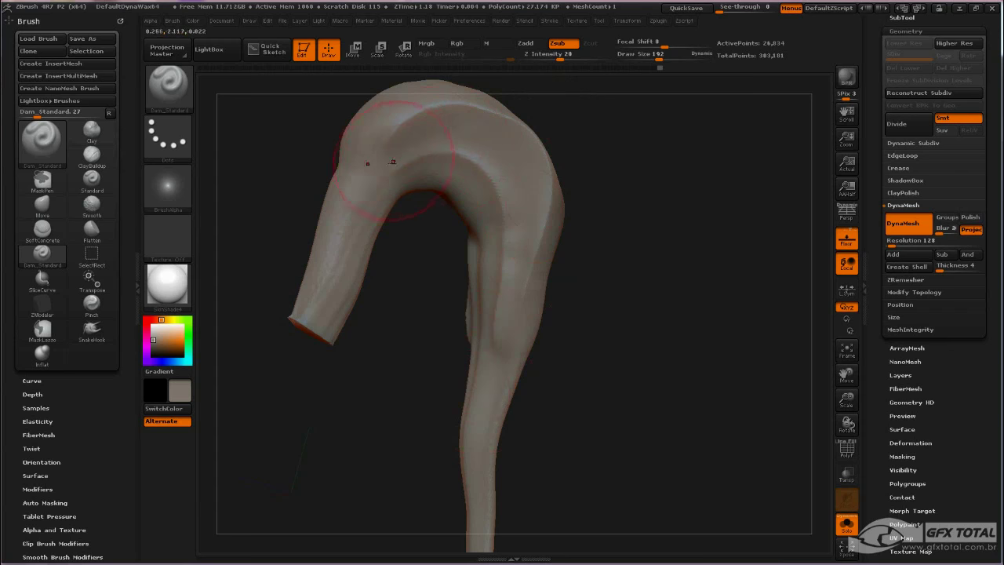
drag(380, 177, 495, 350)
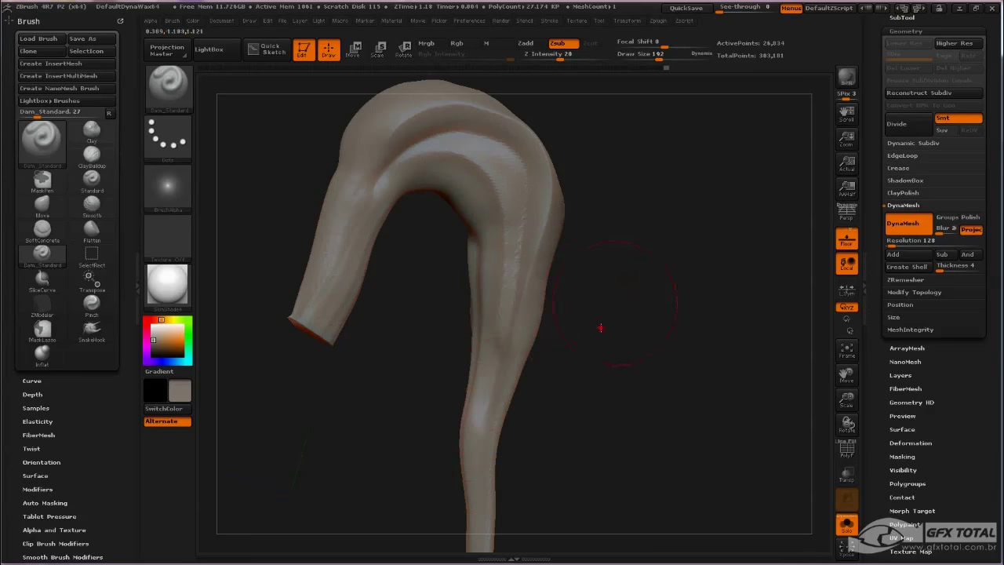
mouse_move(601, 332)
mouse_down()
mouse_move(672, 262)
mouse_move(584, 203)
mouse_up()
Carve more creases across the arch top, along the upper strand and diagonally down it
drag(398, 136, 534, 316)
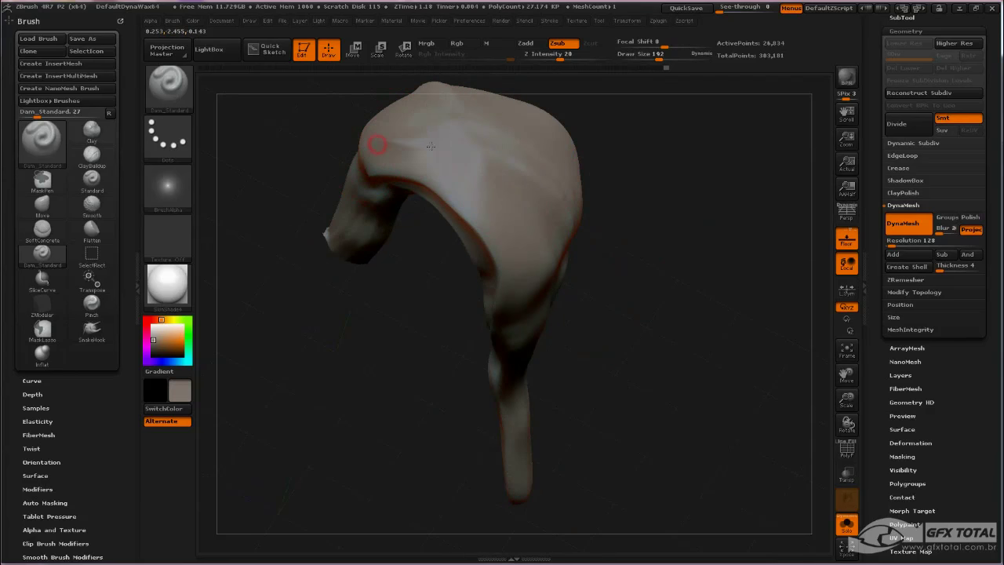
drag(395, 162, 476, 204)
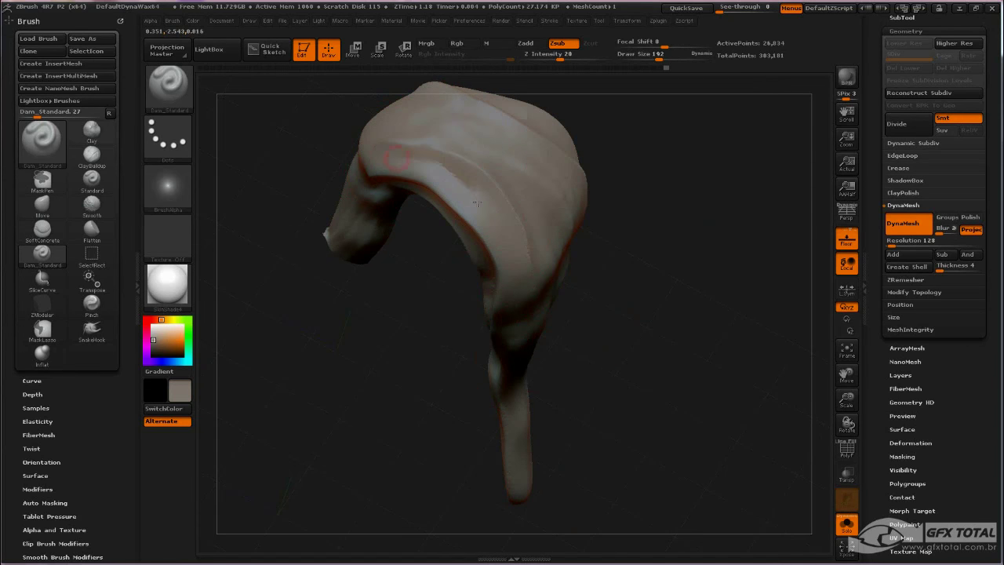
drag(534, 360, 563, 209)
drag(414, 104, 505, 184)
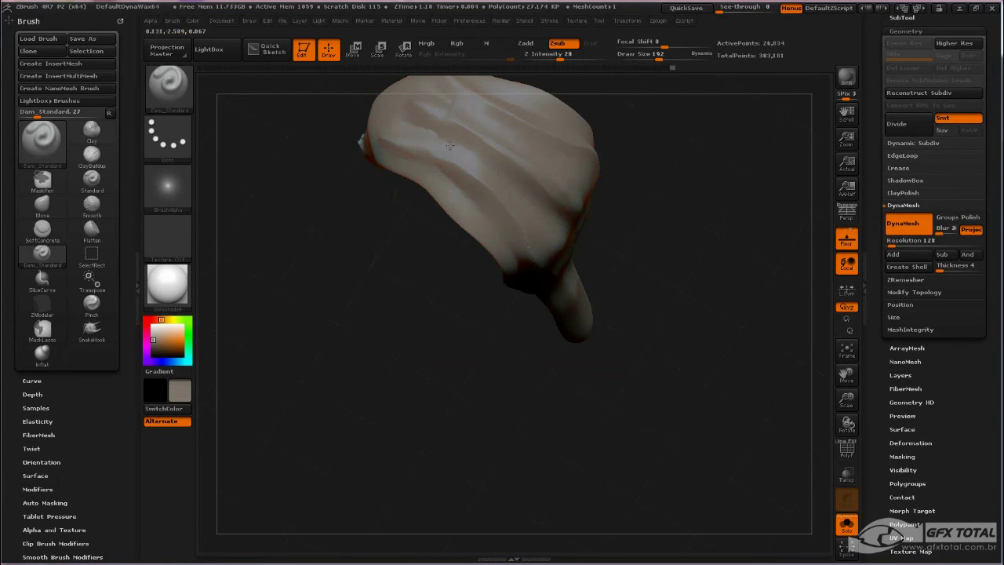
drag(449, 146, 584, 168)
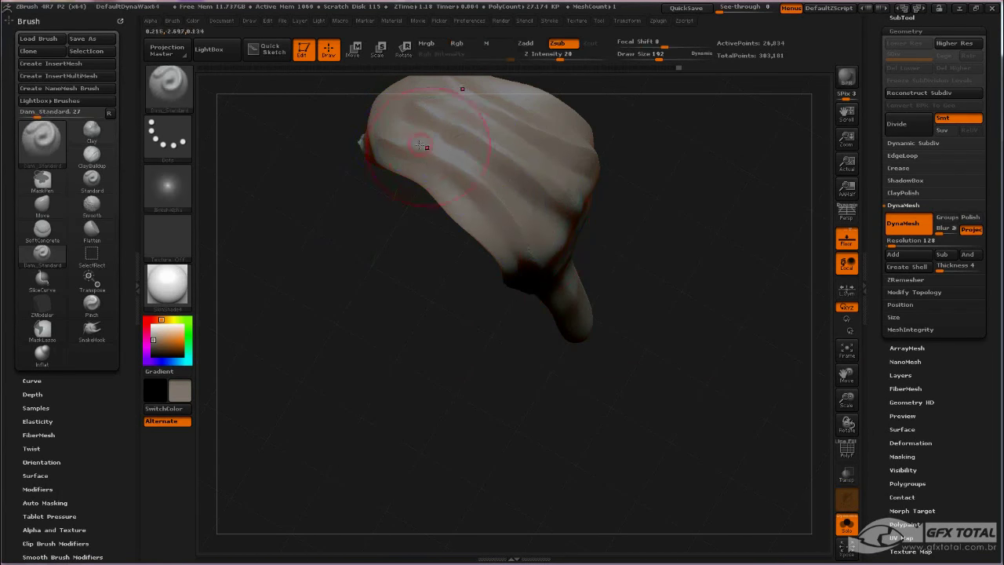
drag(688, 260, 703, 192)
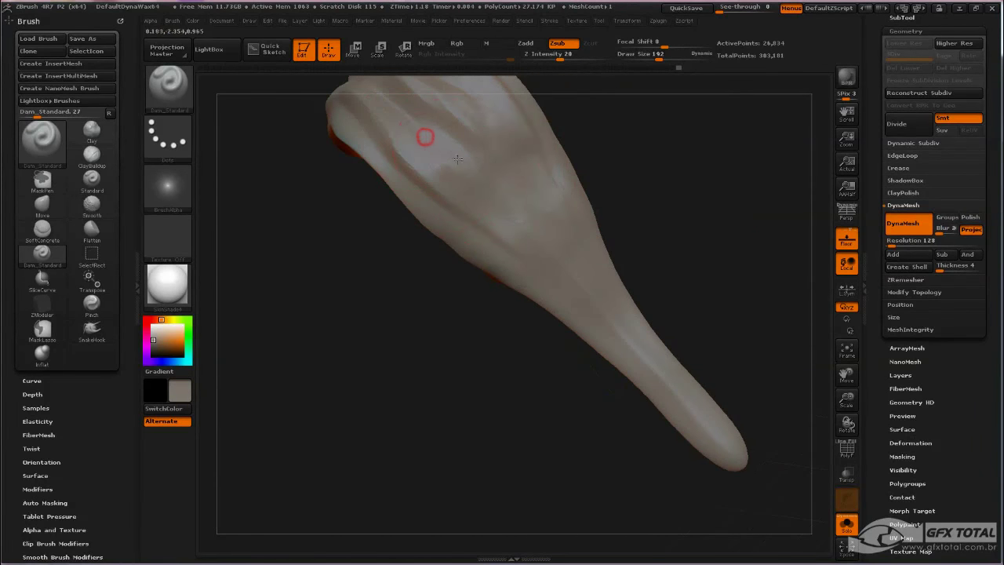
drag(416, 134, 578, 294)
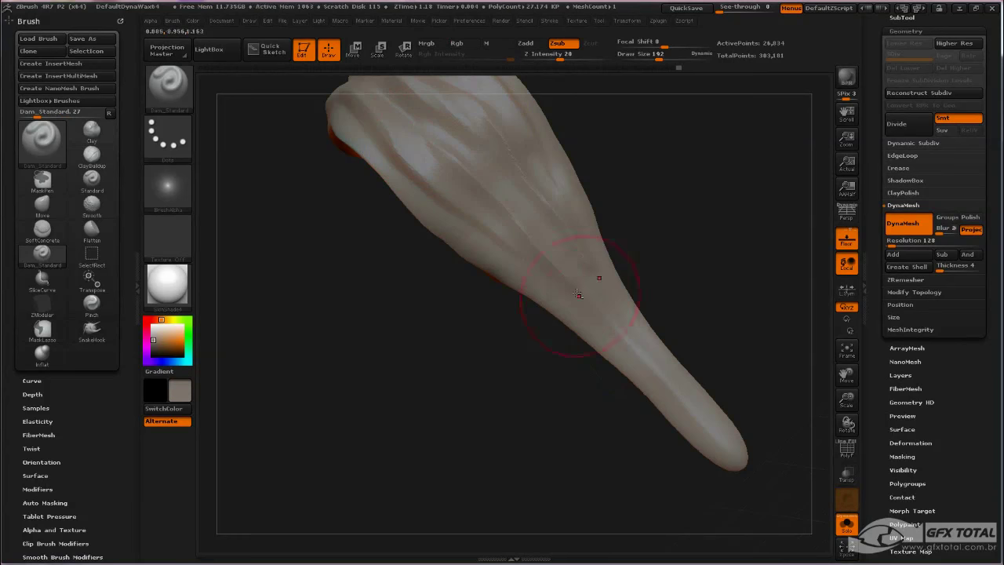
Smooth away the dark crease at the strand's hooked bend
drag(690, 157, 635, 146)
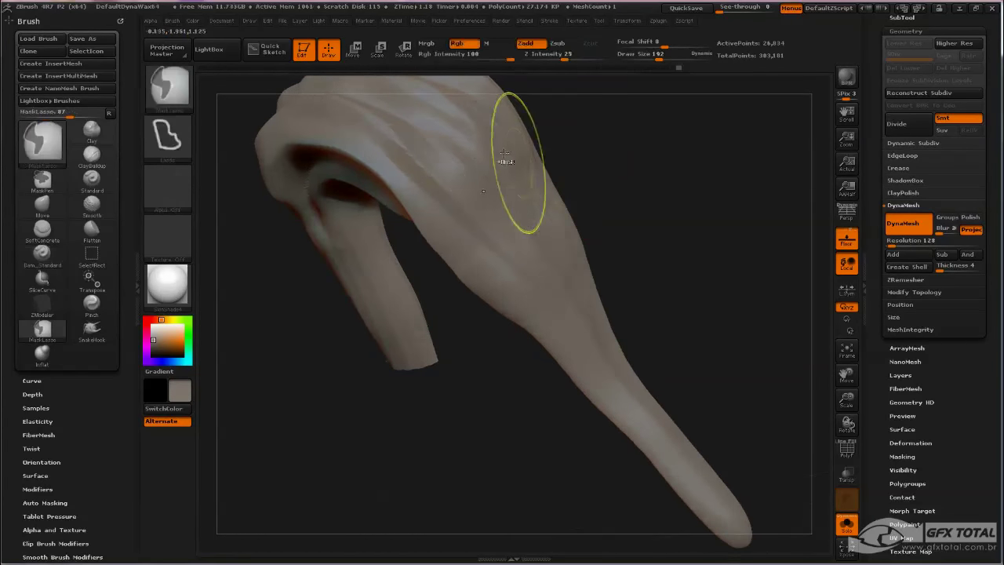
key(alt)
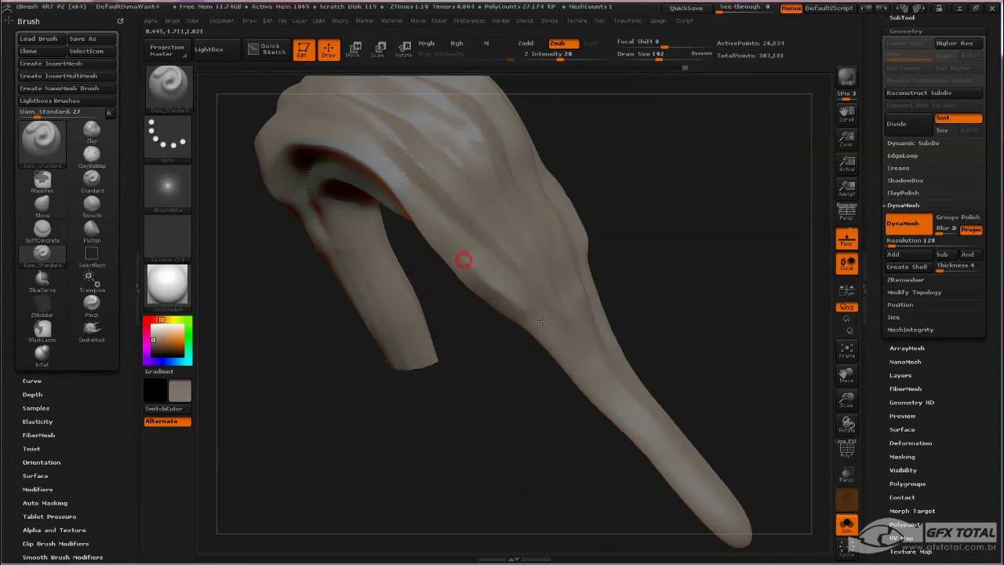
mouse_move(685, 291)
mouse_down()
mouse_move(638, 288)
mouse_move(576, 314)
mouse_move(563, 226)
mouse_up()
mouse_move(585, 190)
mouse_down()
mouse_move(590, 206)
mouse_move(359, 232)
mouse_move(405, 255)
mouse_move(395, 214)
mouse_move(454, 265)
mouse_up()
shift+drag(350, 270, 396, 425)
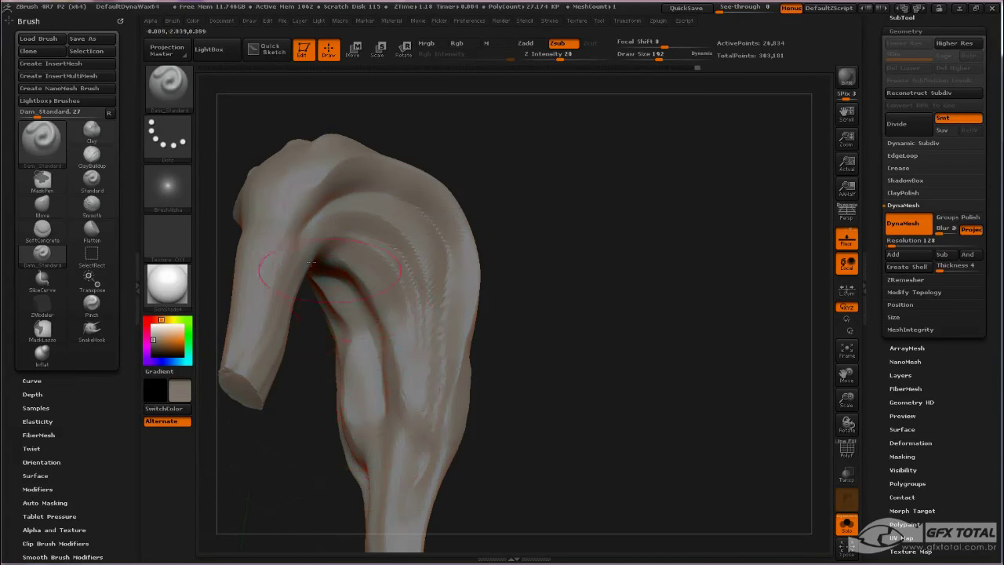
Orbit around the grooved strand to inspect its arch and full length
drag(514, 176, 441, 210)
drag(379, 107, 344, 281)
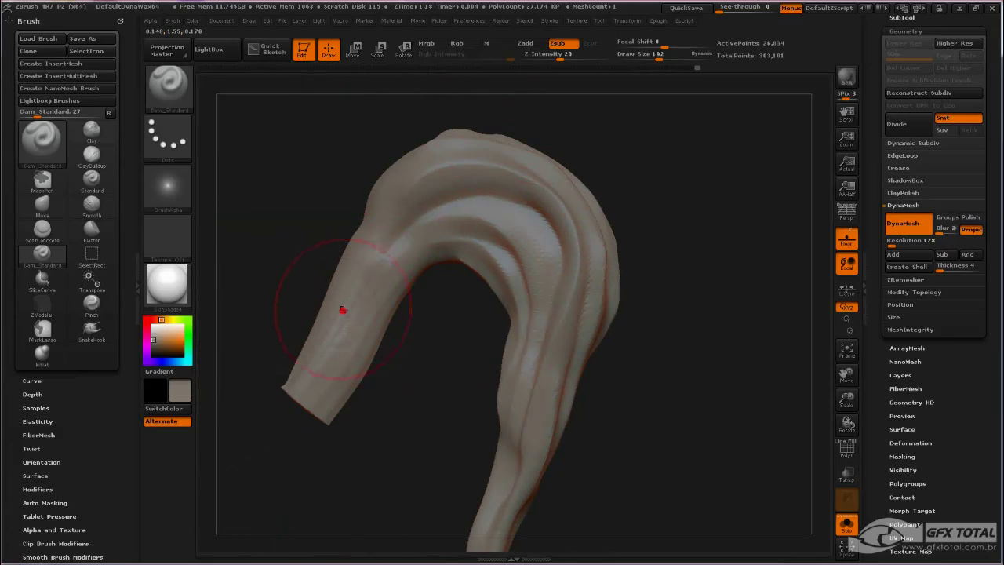
drag(369, 153, 328, 227)
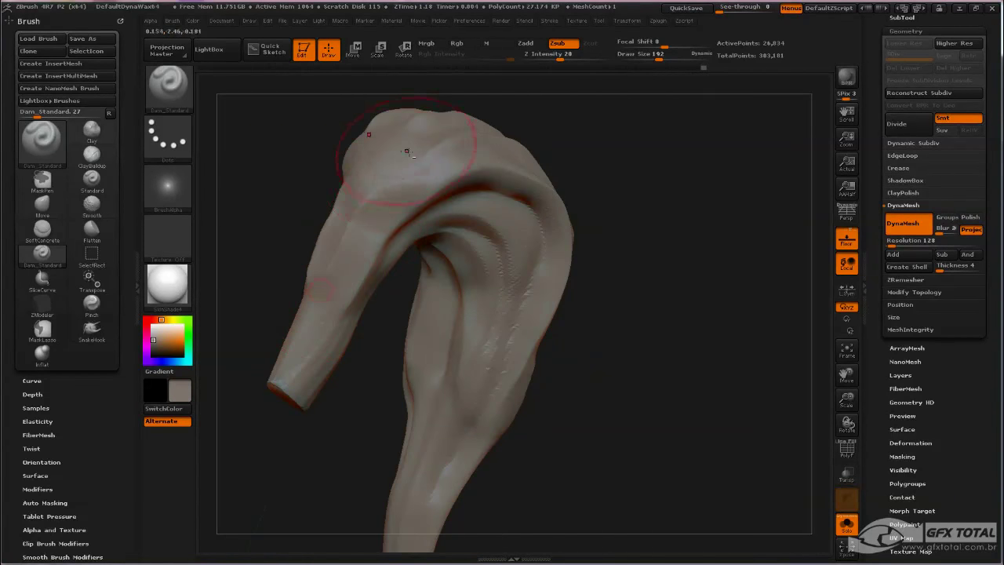
drag(313, 258, 520, 134)
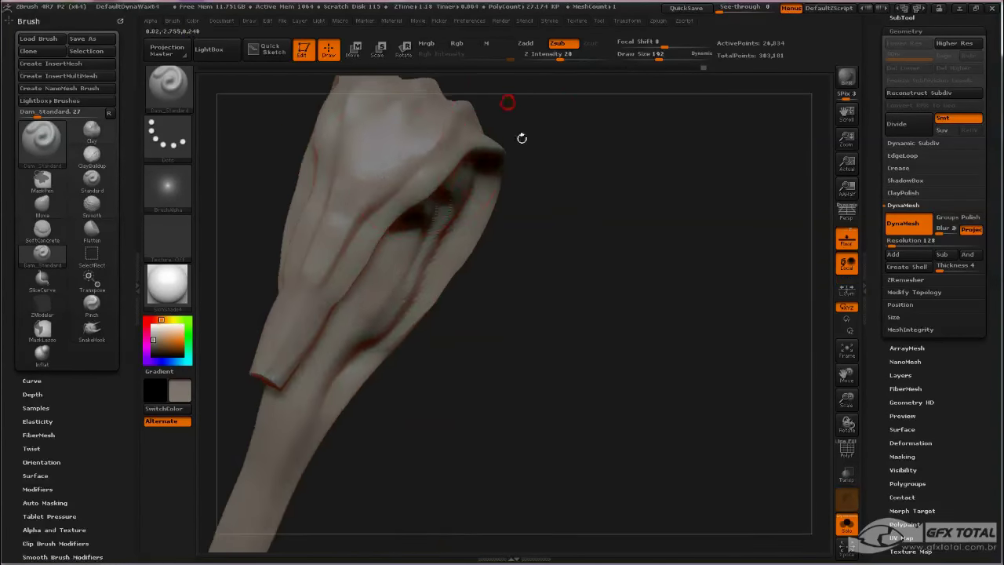
drag(502, 217, 381, 228)
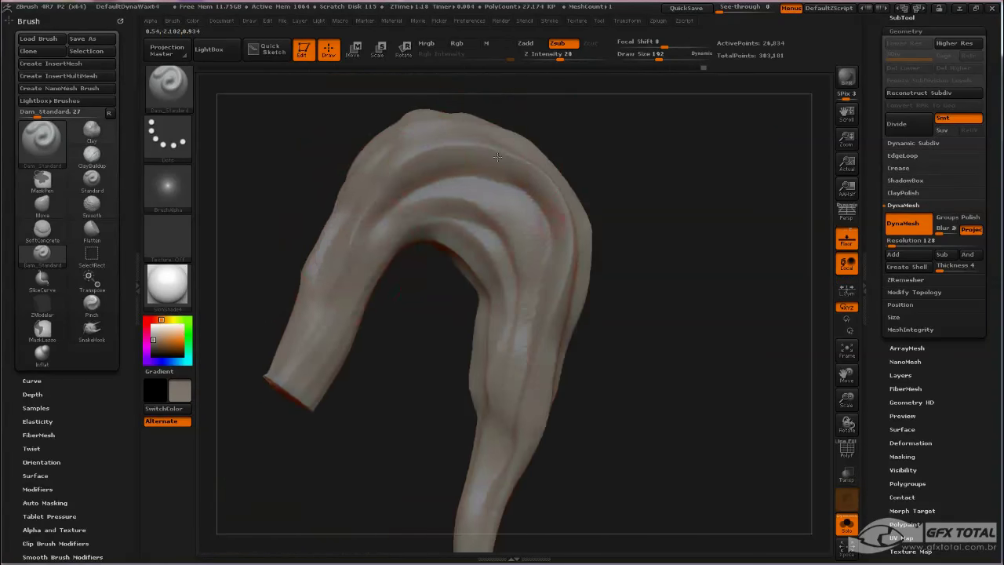
drag(390, 313, 373, 298)
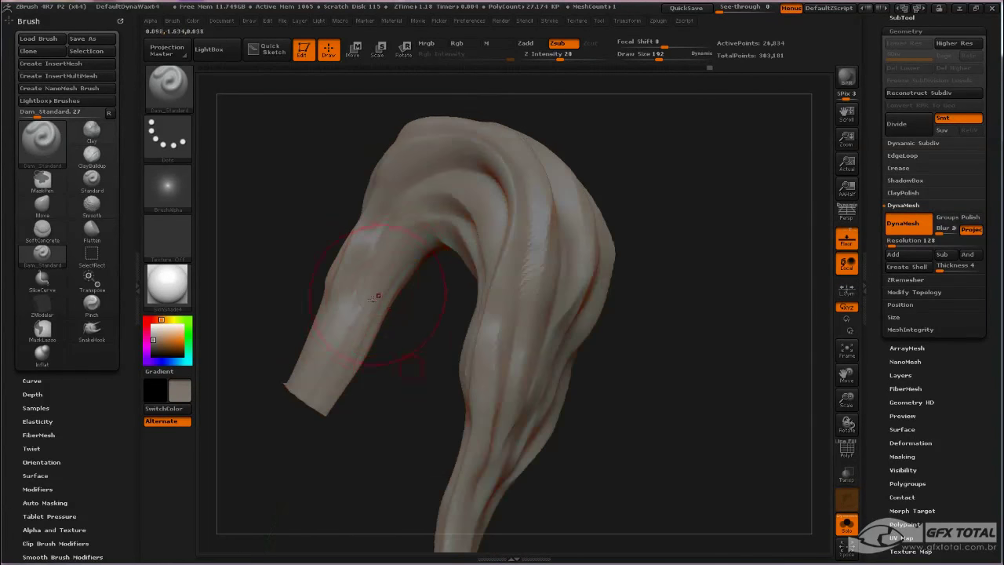
mouse_move(408, 365)
mouse_down()
mouse_move(530, 301)
mouse_move(578, 379)
mouse_move(617, 363)
mouse_move(656, 326)
mouse_up()
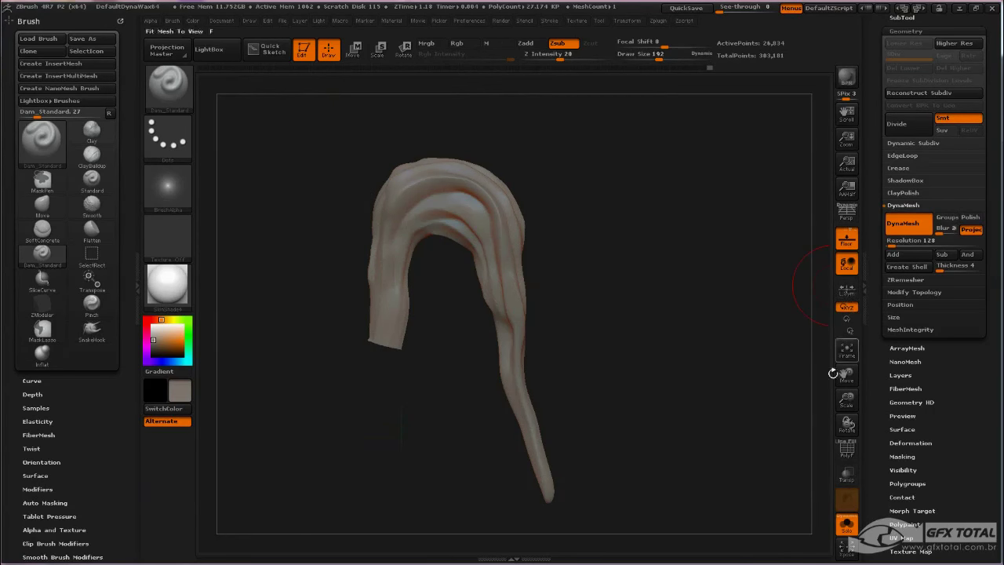
Turn Solo off to show the whole head, and pick the Move brush at Draw Size 426
click(846, 524)
alt+drag(596, 408, 620, 314)
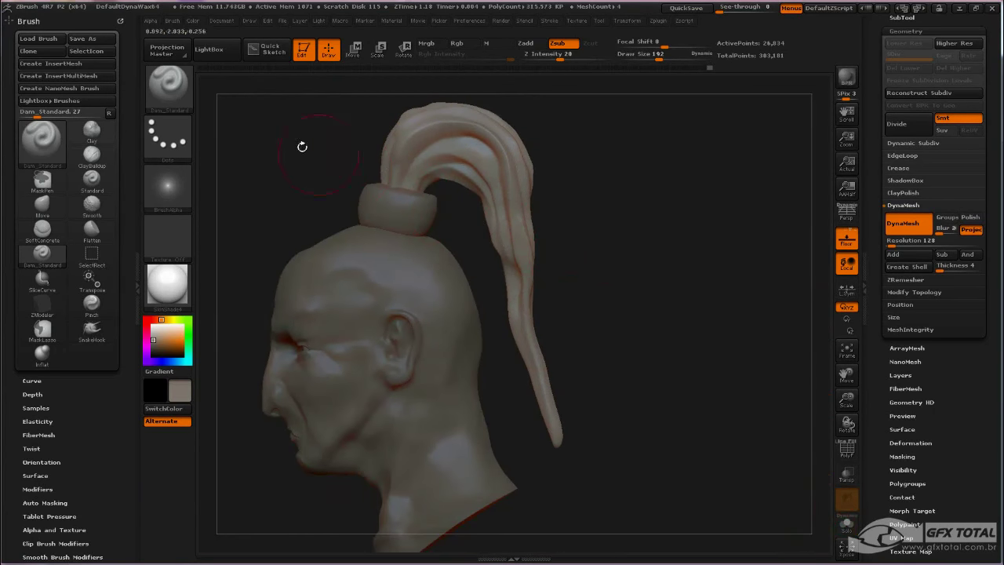
click(180, 95)
click(563, 100)
key(space)
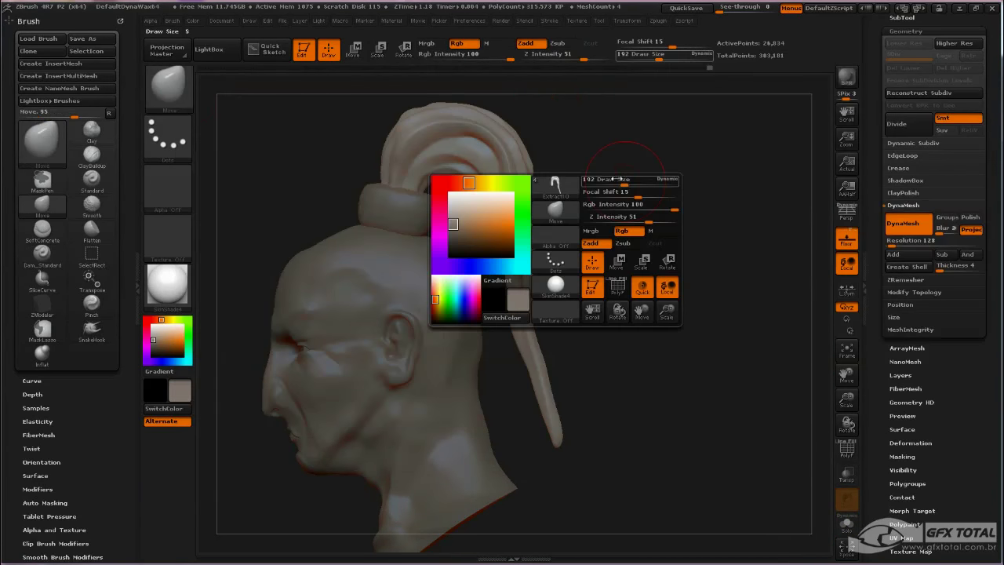
drag(616, 178, 651, 179)
Reshape the ponytail's tail and upper curve, narrow the strand on top, then Shift-smooth it
drag(542, 427, 525, 259)
drag(523, 314, 536, 200)
mouse_move(492, 236)
mouse_down()
mouse_move(461, 179)
mouse_move(516, 150)
mouse_up()
mouse_move(585, 184)
mouse_down()
mouse_move(667, 206)
mouse_move(661, 262)
mouse_move(590, 178)
mouse_up()
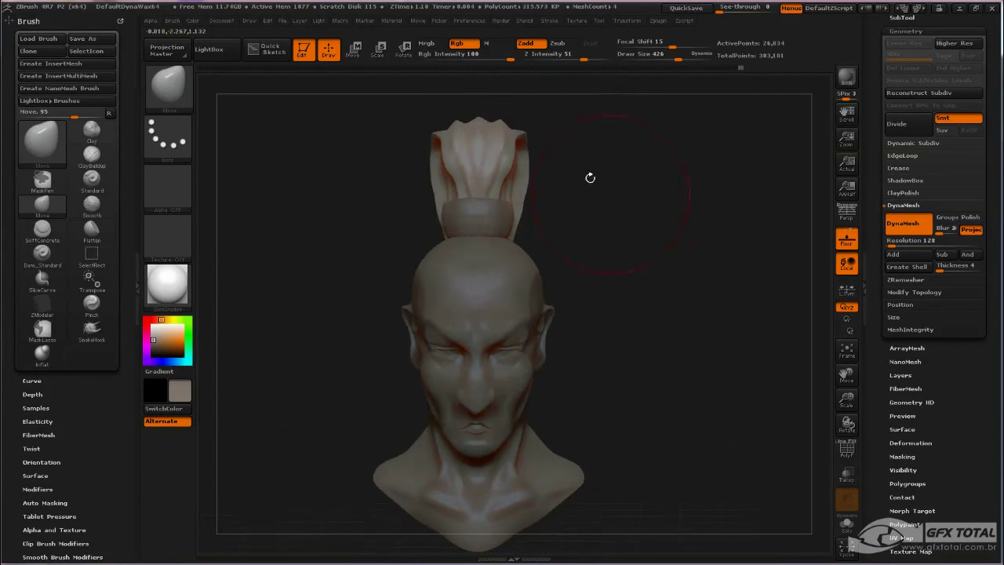
mouse_move(508, 152)
mouse_down()
mouse_move(520, 139)
mouse_move(515, 202)
mouse_move(563, 302)
mouse_up()
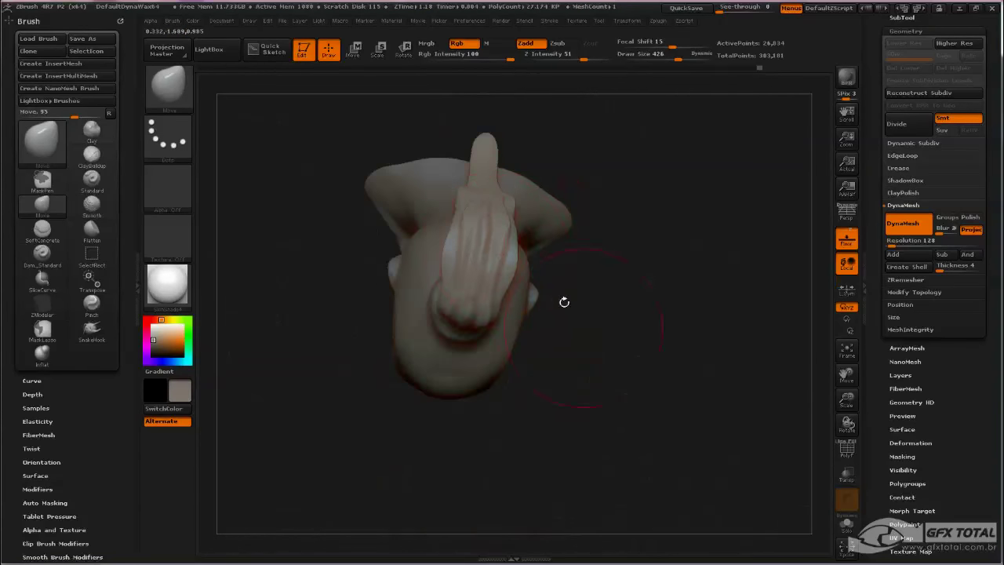
drag(511, 262, 508, 245)
drag(601, 142, 533, 156)
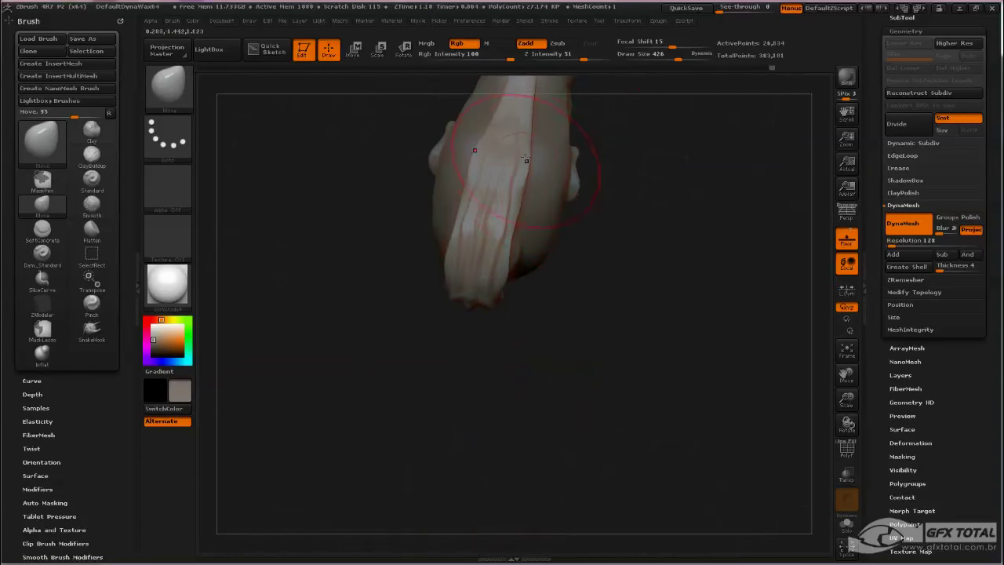
drag(594, 118, 641, 146)
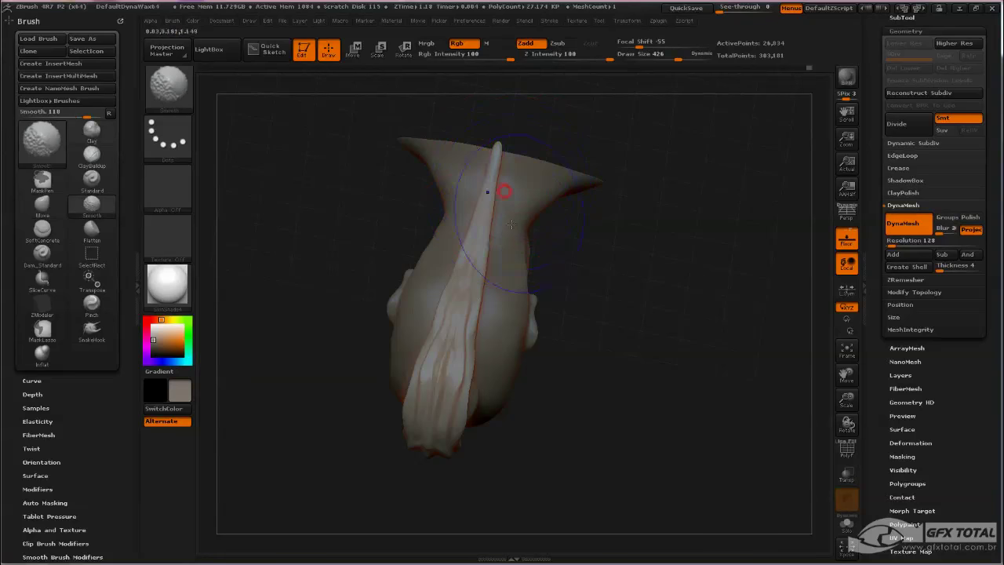
key(shift)
mouse_move(565, 345)
mouse_down()
mouse_move(620, 381)
mouse_move(656, 314)
mouse_move(642, 255)
mouse_up()
mouse_move(542, 278)
mouse_down()
mouse_move(583, 287)
mouse_move(603, 341)
mouse_move(583, 270)
mouse_move(650, 265)
mouse_move(617, 410)
mouse_move(664, 300)
mouse_up()
Select the head mesh and mask small spots beside the mouth with the MaskPen brush
alt+click(513, 278)
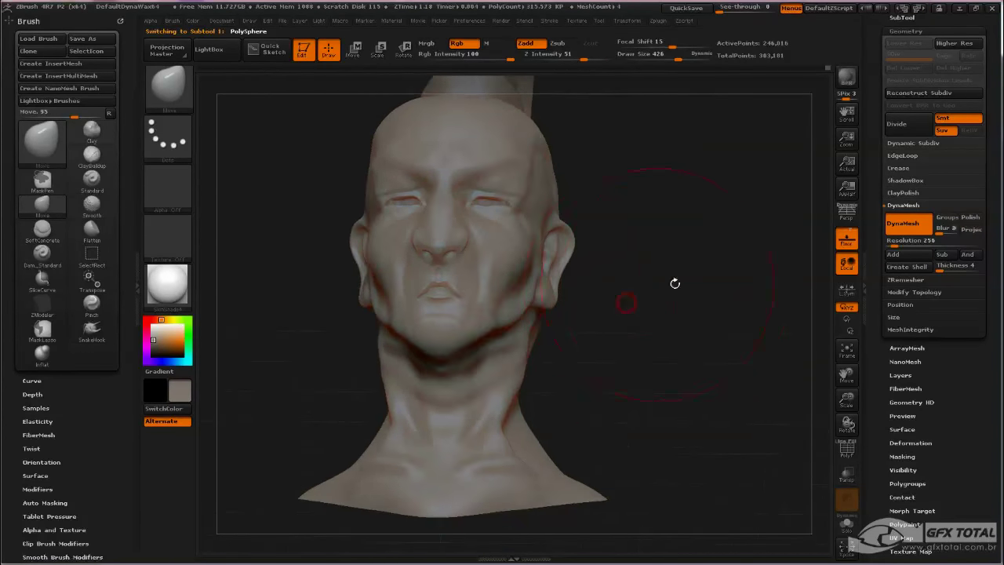
alt+drag(677, 285, 503, 244)
key(space)
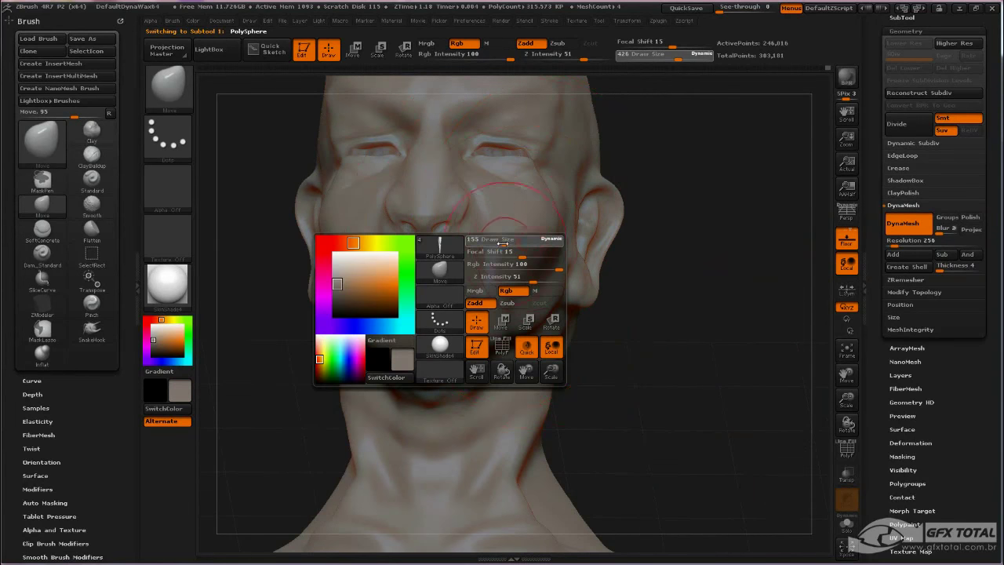
ctrl+click(167, 86)
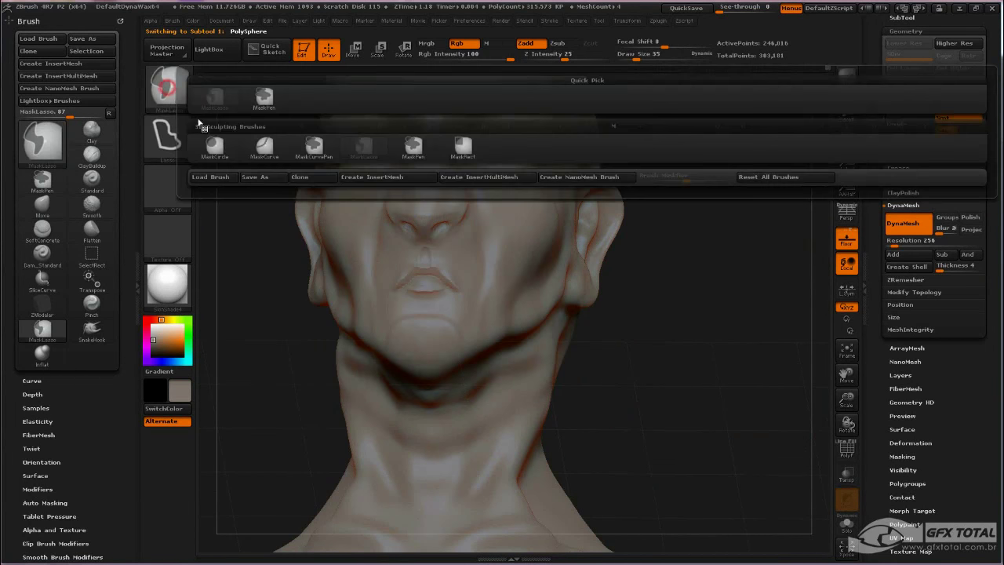
click(313, 151)
drag(672, 291, 419, 259)
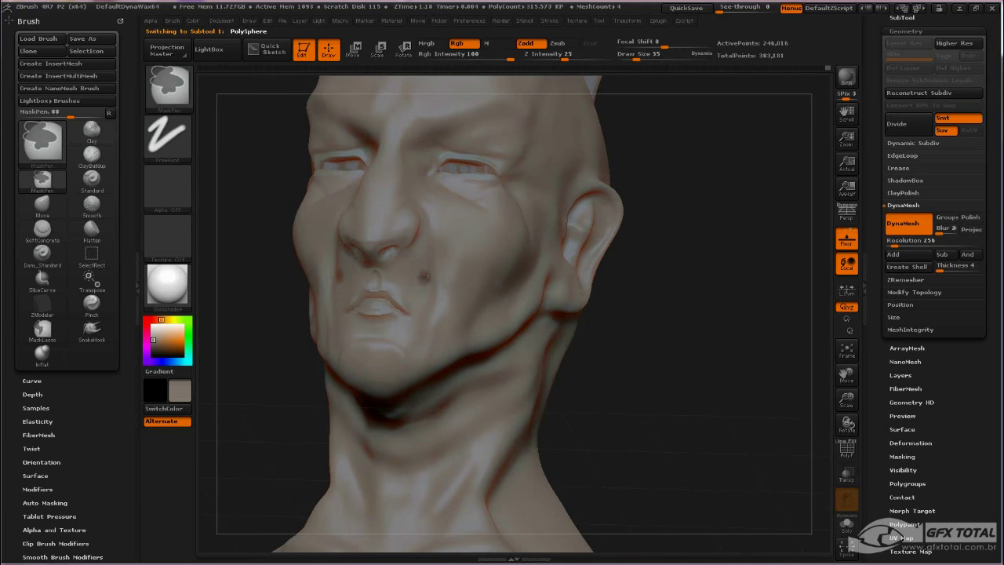
shift+drag(605, 313, 761, 285)
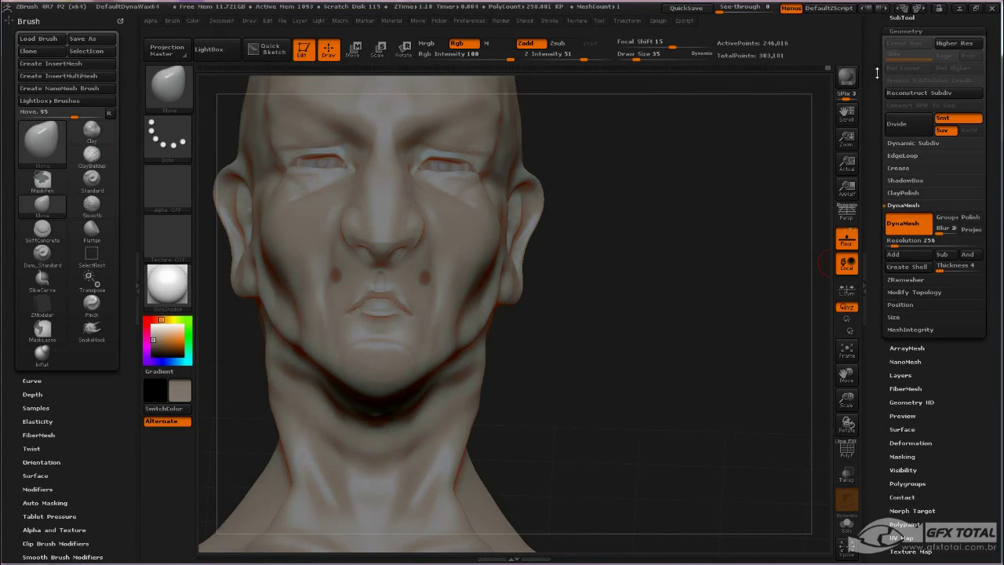
Extract the masked cheek spots, lowering Thick from 0.05 to 0.01, and accept as Extract3
drag(877, 73, 877, 156)
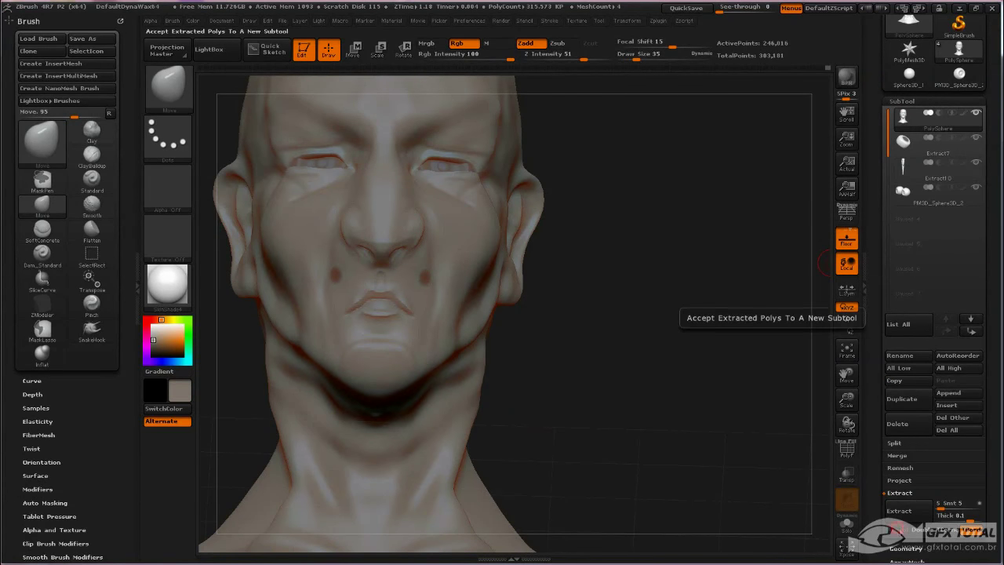
click(898, 511)
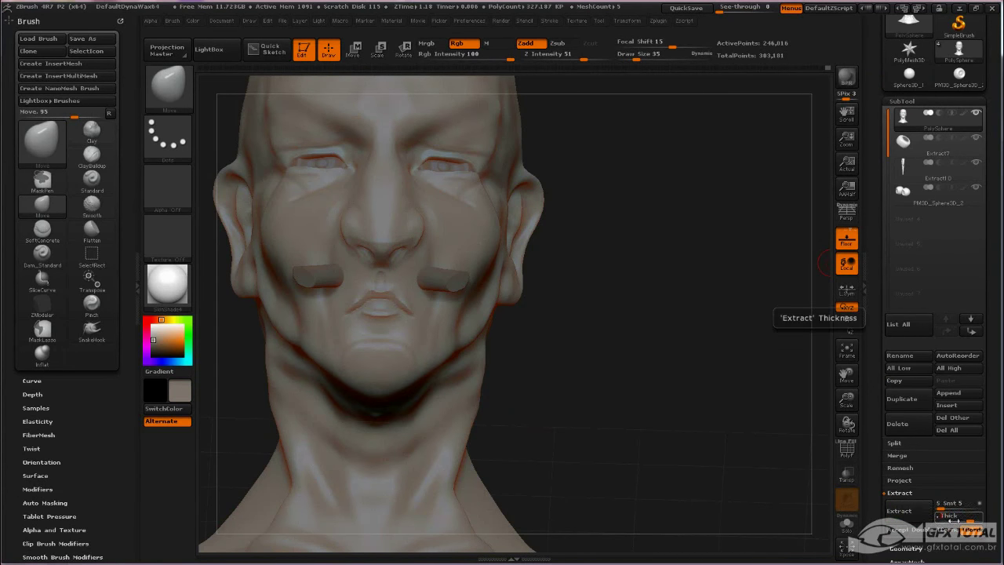
drag(939, 516, 952, 516)
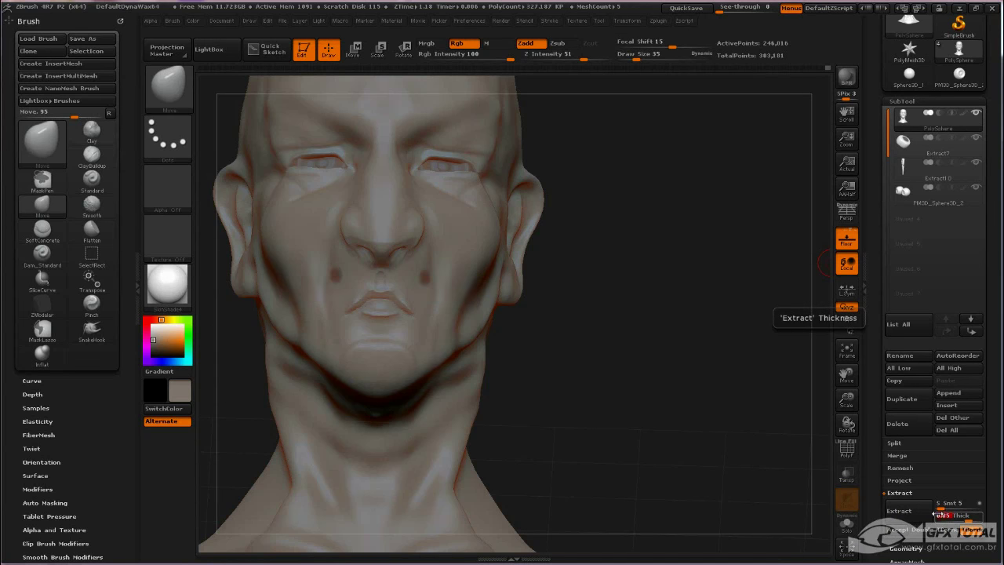
click(899, 510)
click(903, 529)
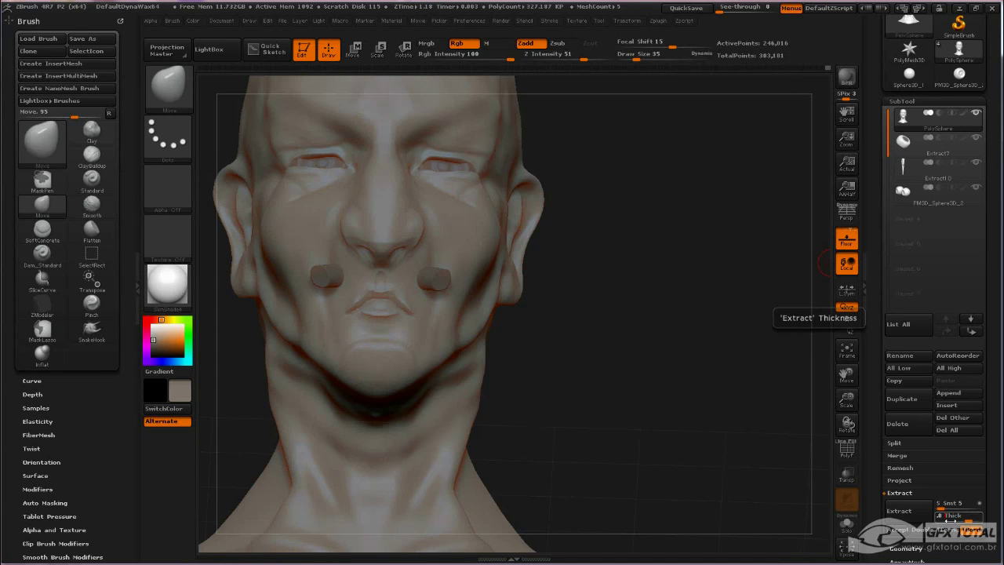
drag(951, 515, 941, 516)
click(899, 511)
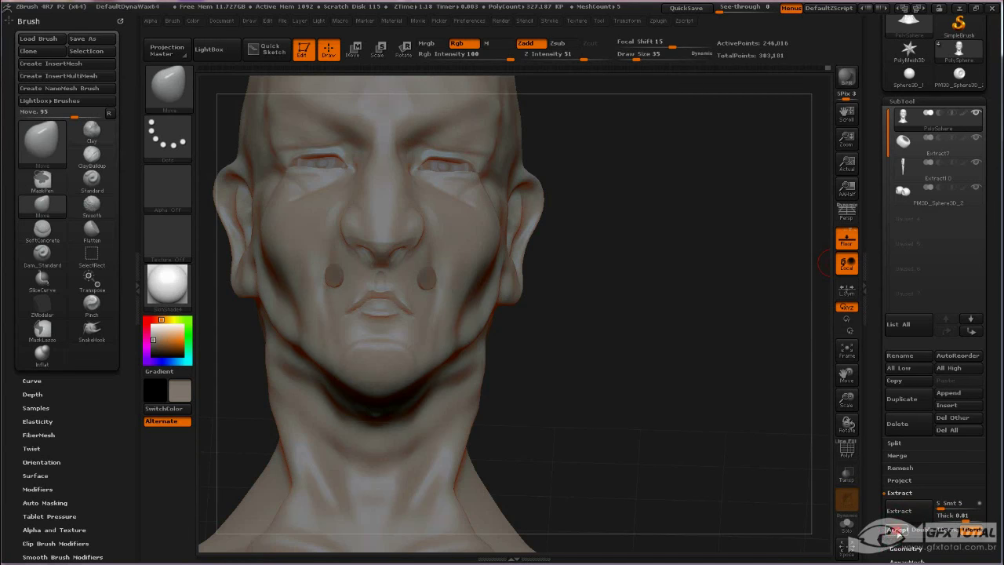
click(894, 530)
drag(677, 352, 736, 353)
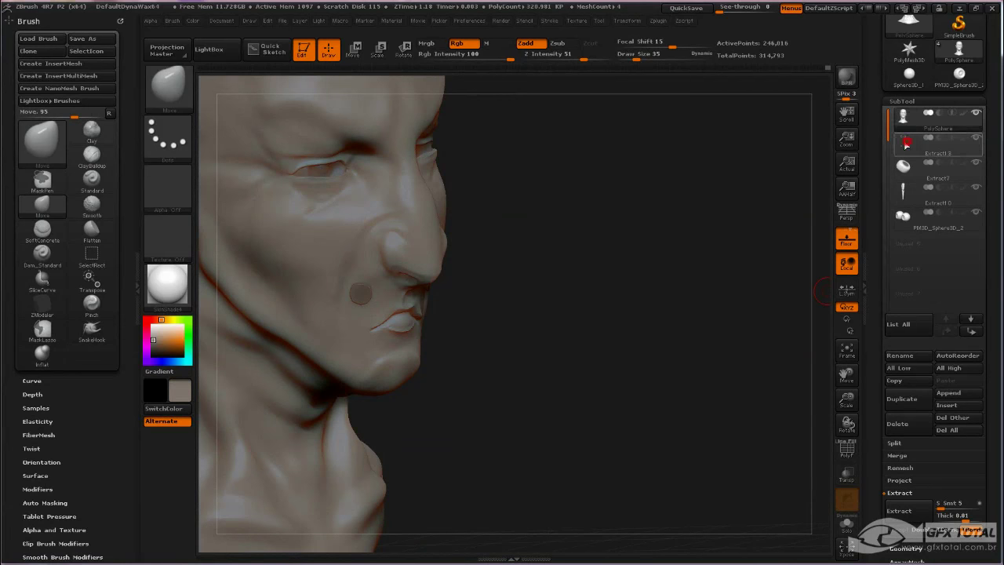
Make Extract3 the active subtool, switch to the Move brush and turn on PolyF
click(906, 143)
drag(596, 313, 629, 259)
mouse_move(522, 282)
mouse_down()
mouse_move(658, 365)
mouse_move(654, 385)
mouse_up()
key(b)
key(m)
key(v)
click(845, 449)
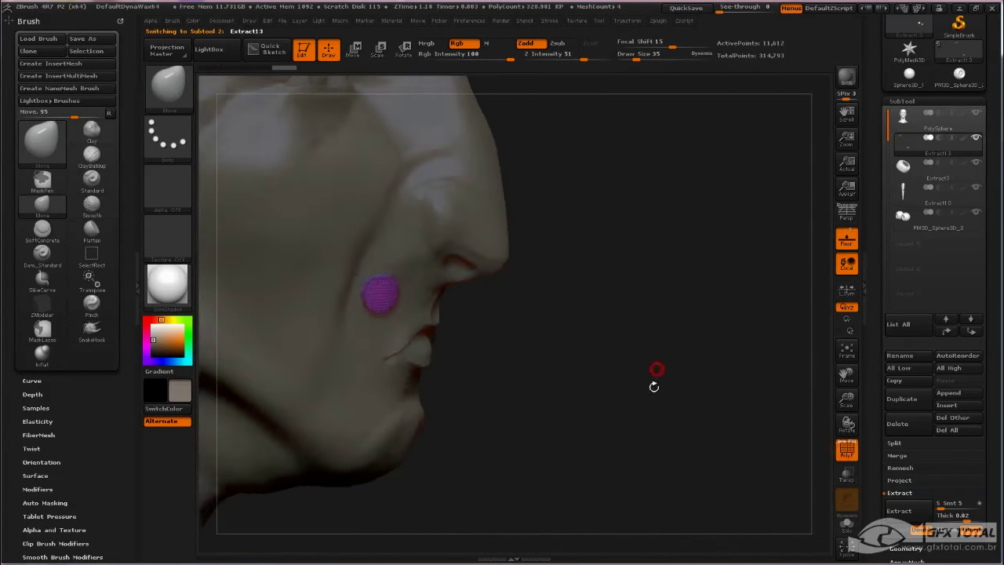
Set the Move brush to size 113 and stretch one cheek patch down into a long oval
mouse_move(629, 423)
mouse_down()
mouse_move(630, 413)
mouse_move(451, 390)
mouse_up()
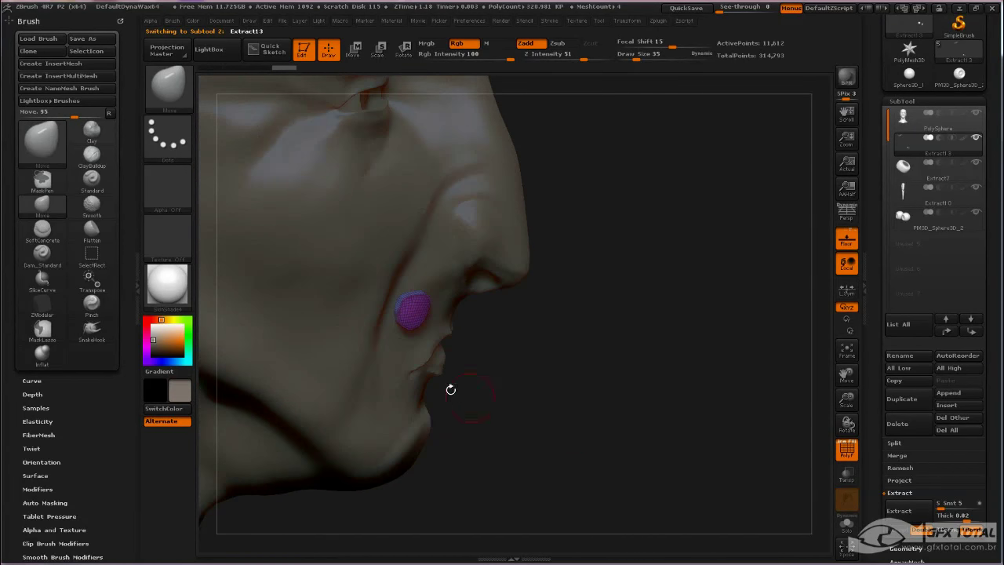
key(space)
drag(346, 169, 412, 169)
drag(412, 331, 420, 381)
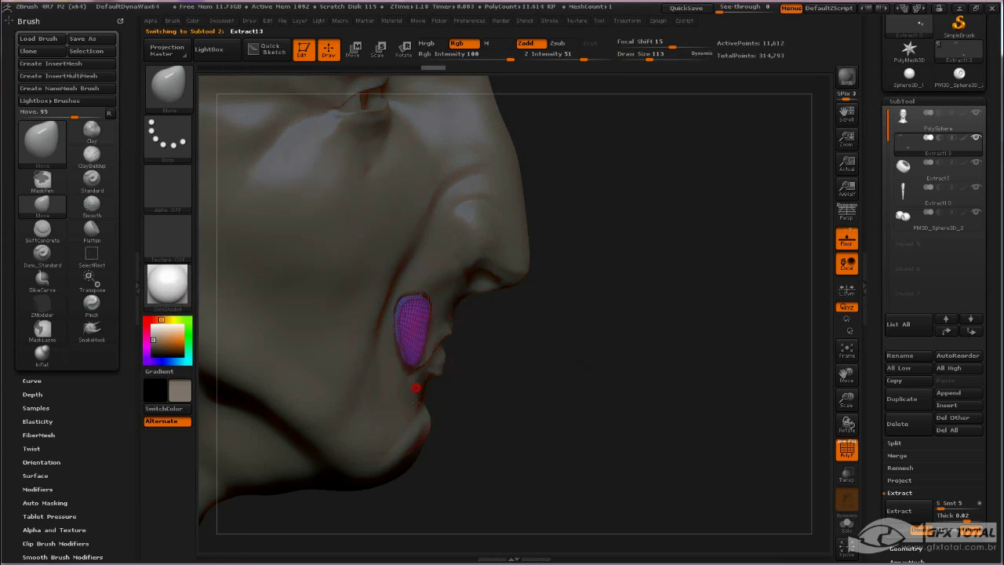
drag(413, 345, 414, 396)
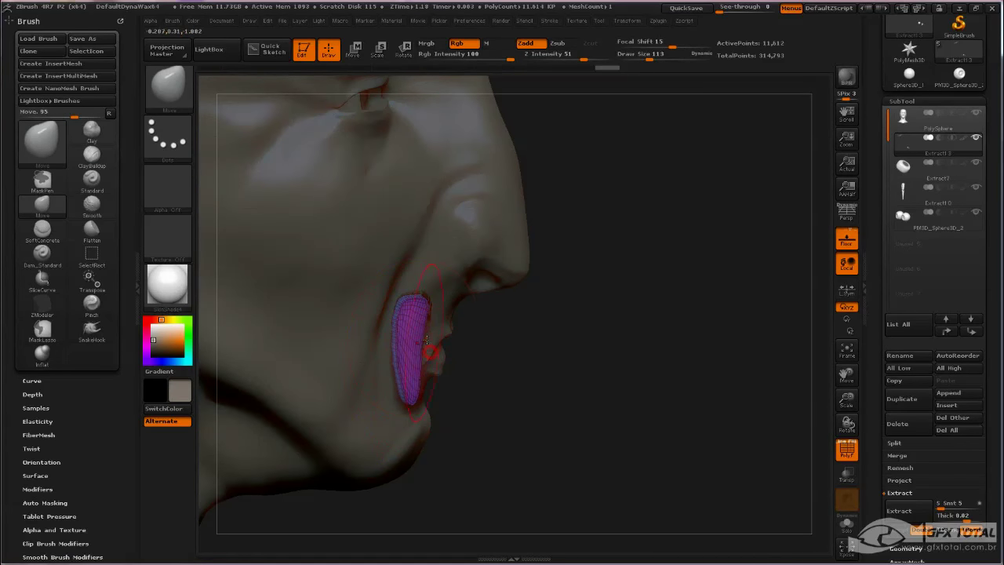
drag(659, 382, 839, 404)
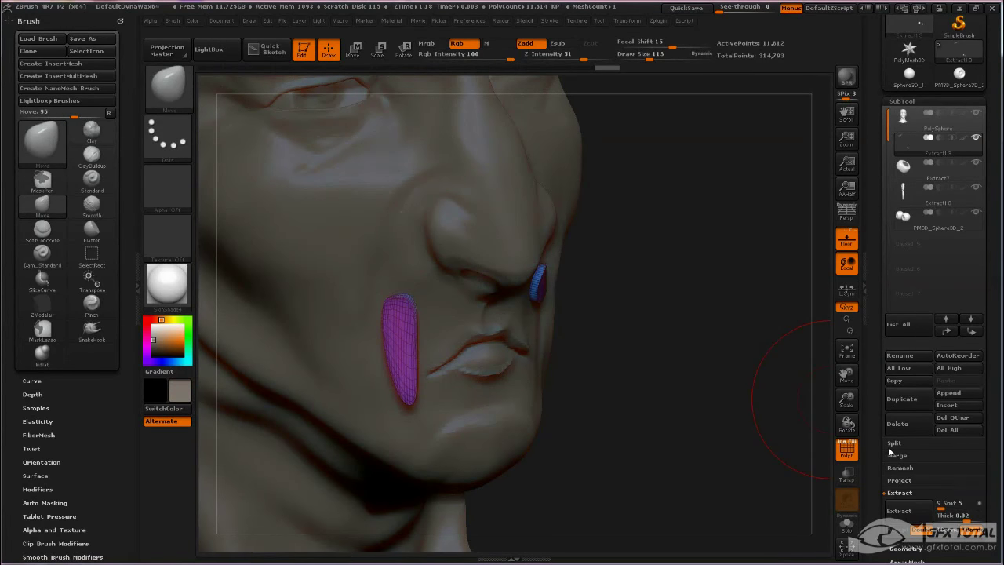
drag(816, 443, 729, 410)
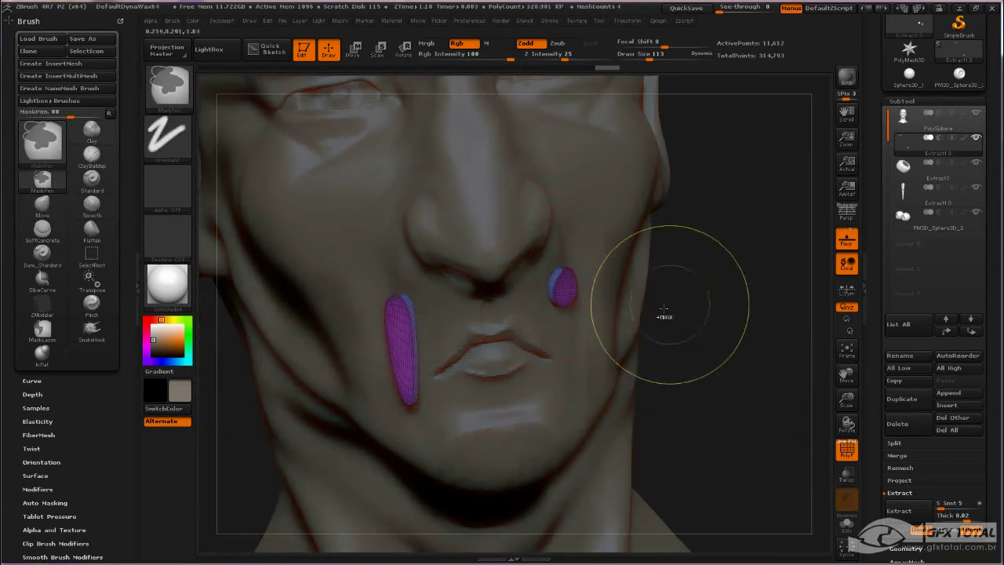
scroll(923, 276, down, 5)
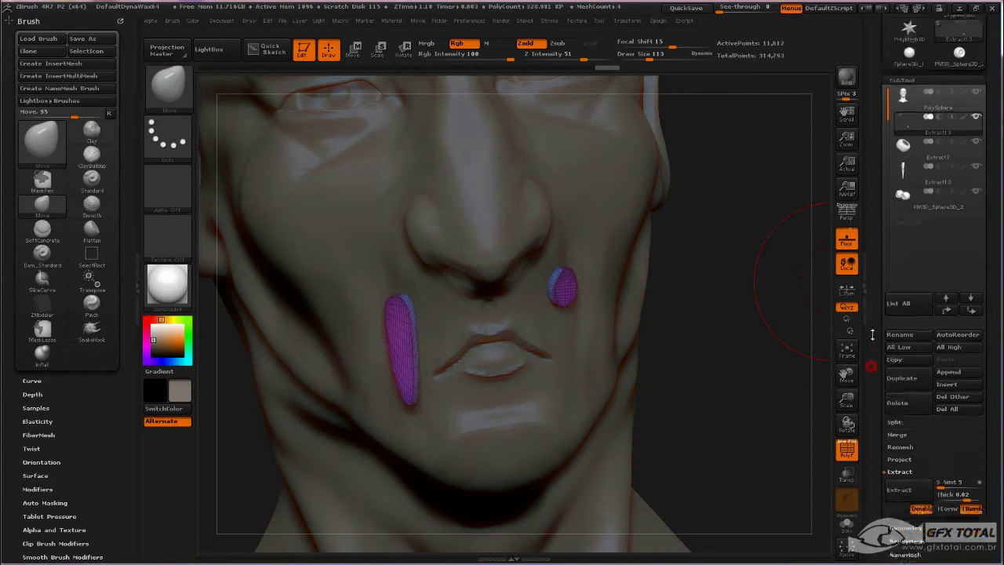
Mirror the stretched cheek patch onto the other cheek with Geometry > Modify Topology > Mirror And Weld
click(922, 319)
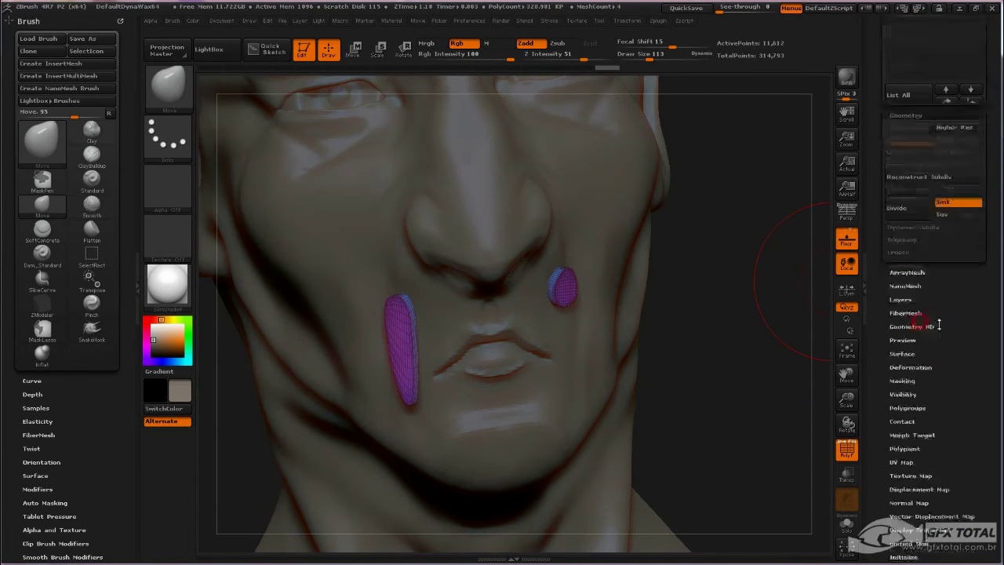
click(913, 270)
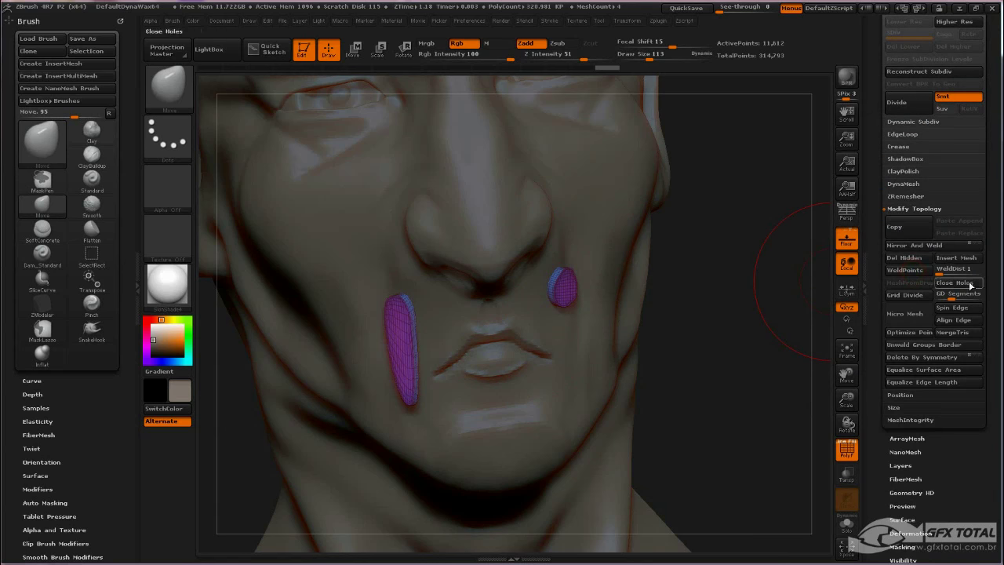
click(917, 245)
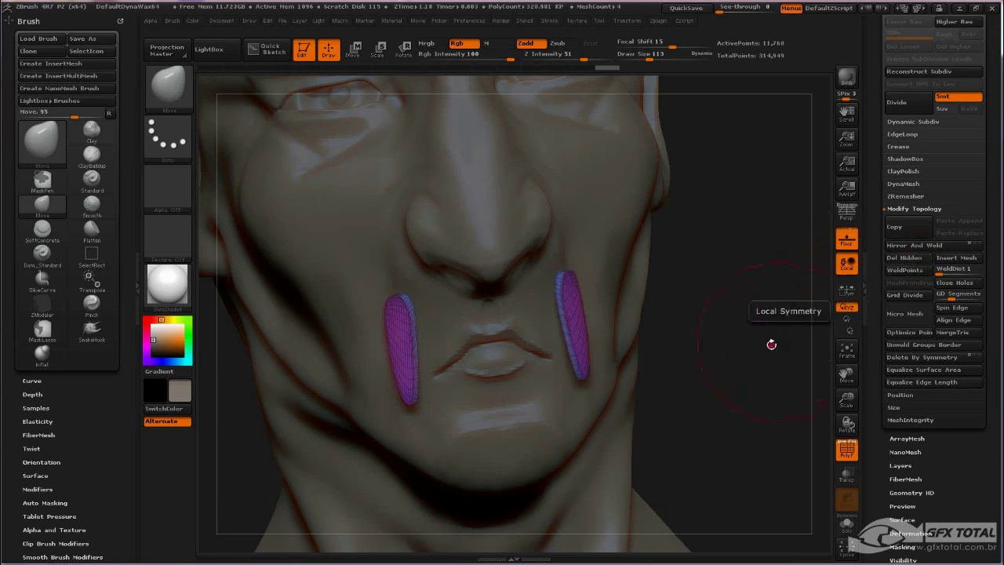
mouse_move(769, 343)
mouse_down()
mouse_move(794, 338)
mouse_move(809, 379)
mouse_up()
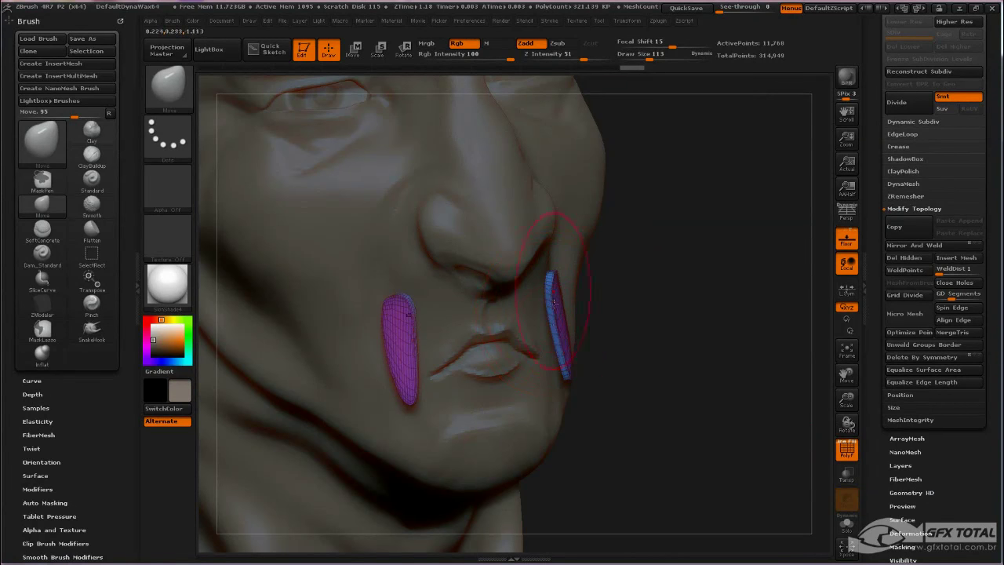
drag(568, 362, 582, 371)
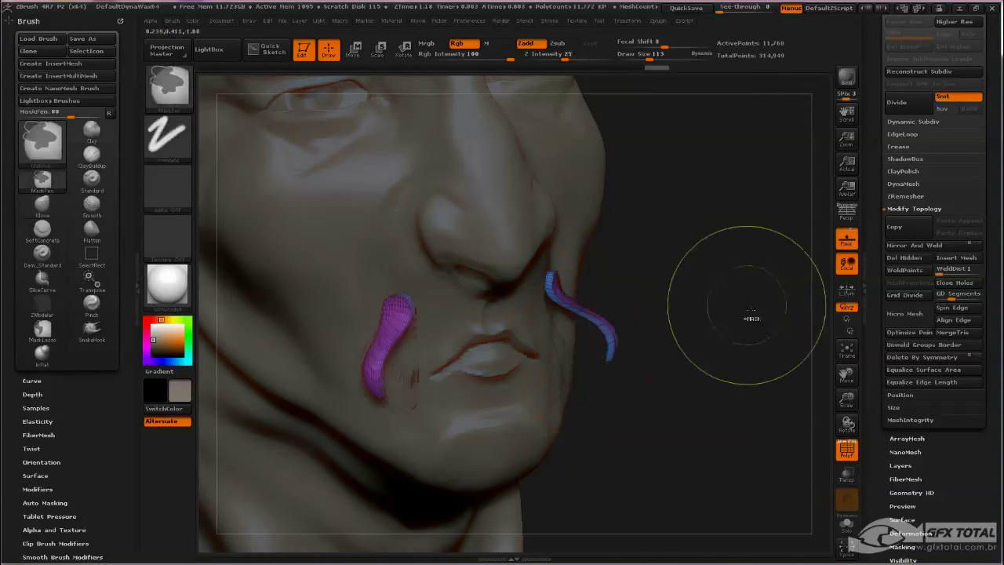
key(ctrl+z)
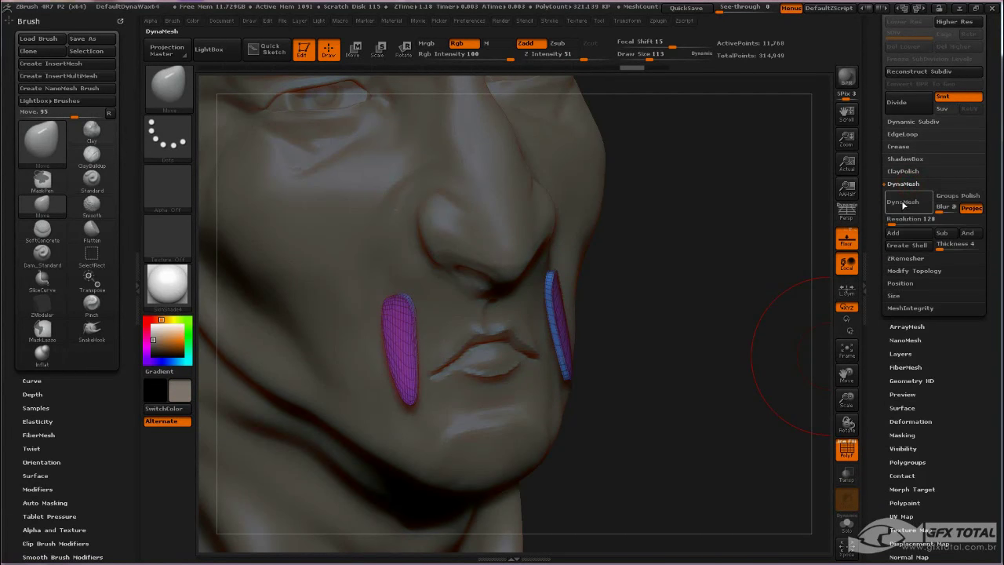
DynaMesh the cheek patches and drag both strips down past the chin with symmetry
click(901, 204)
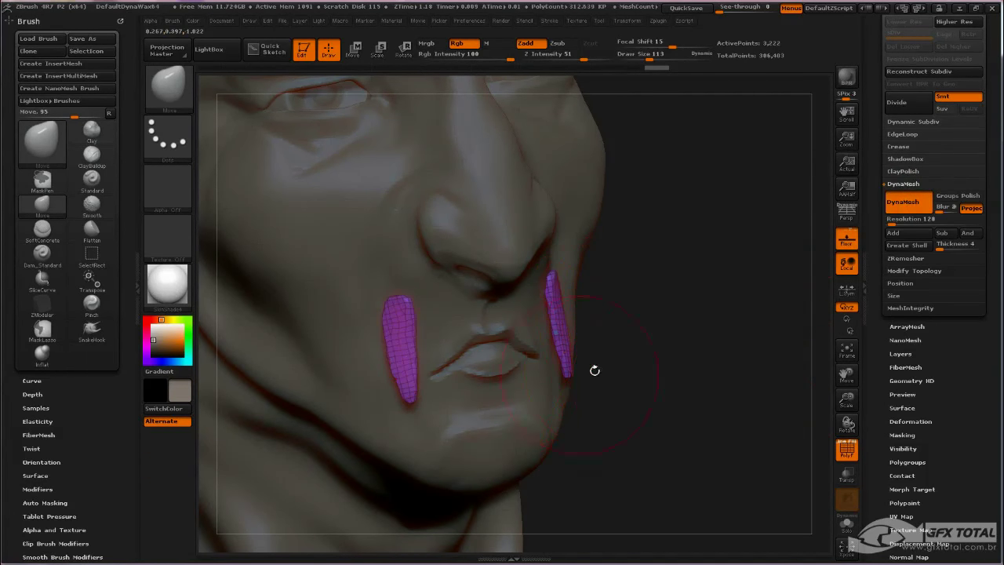
shift+drag(595, 370, 702, 397)
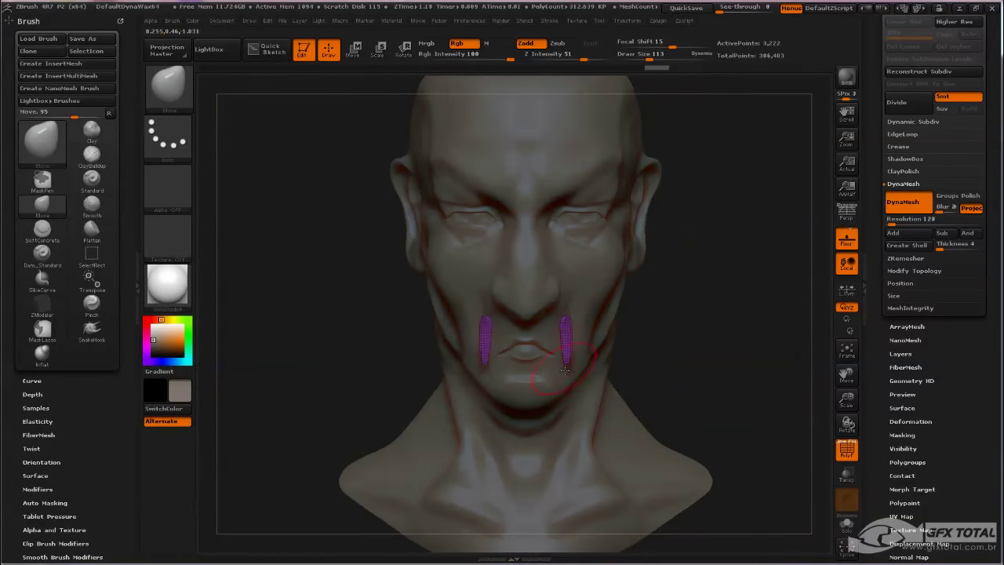
drag(566, 384, 566, 435)
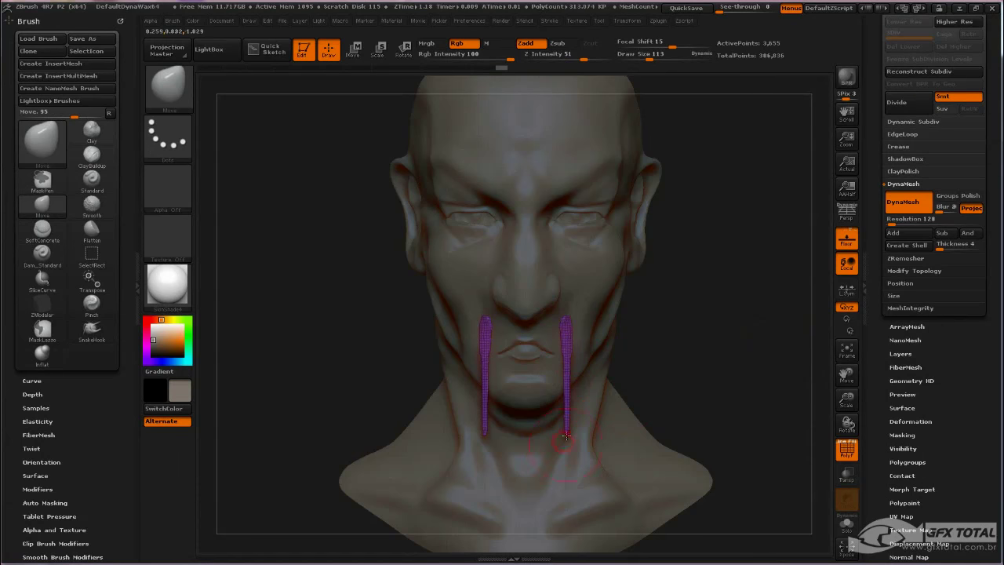
mouse_move(567, 472)
mouse_down()
mouse_move(557, 471)
mouse_move(567, 374)
mouse_up()
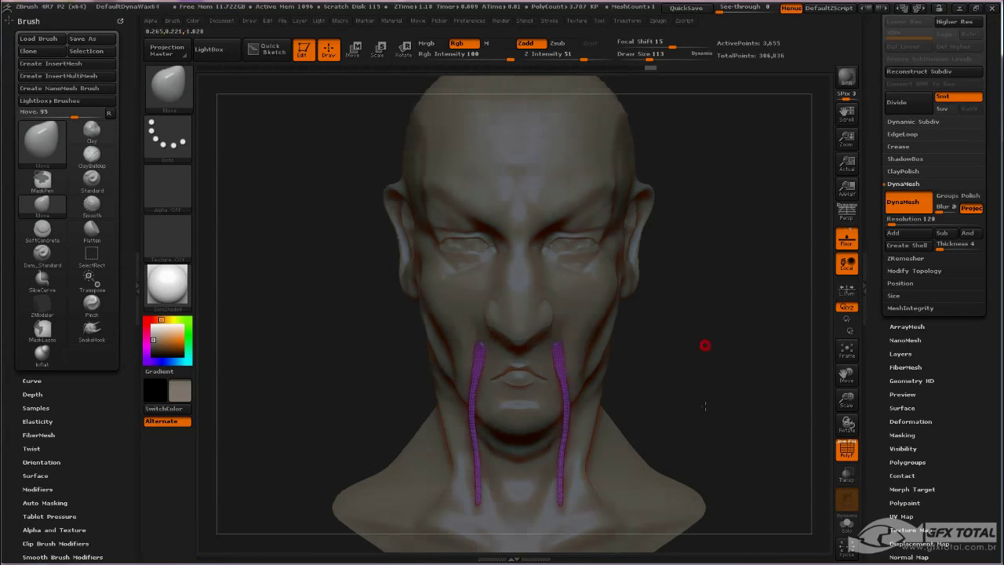
Shrink the brush to 65, smooth the tendrils, then turn off DynaMesh and PolyF
mouse_move(704, 343)
alt+mouse_down()
mouse_move(560, 320)
mouse_move(558, 342)
alt+mouse_up()
key(space)
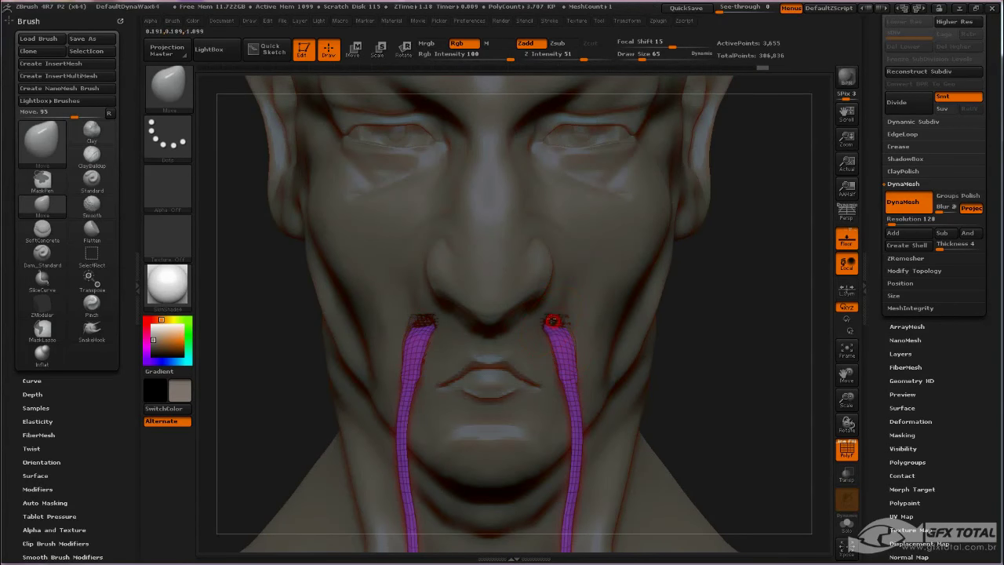
drag(645, 318, 552, 316)
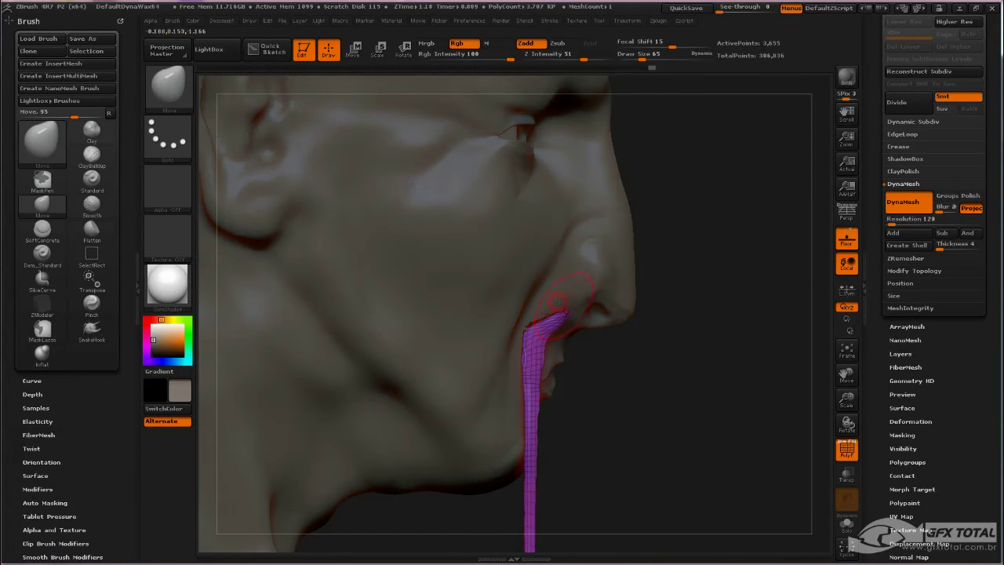
mouse_move(624, 321)
mouse_down()
mouse_move(815, 347)
mouse_move(694, 363)
mouse_up()
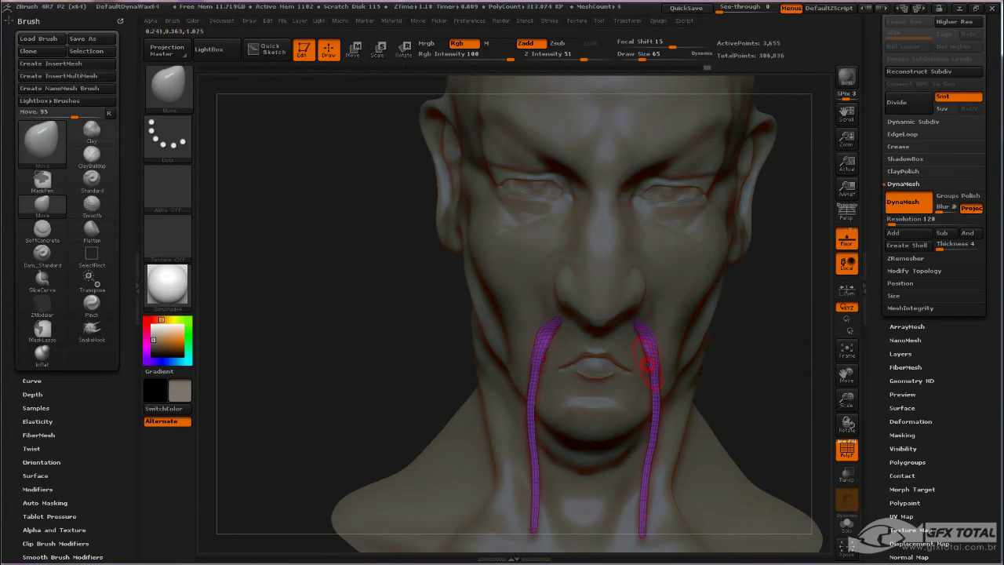
key(shift)
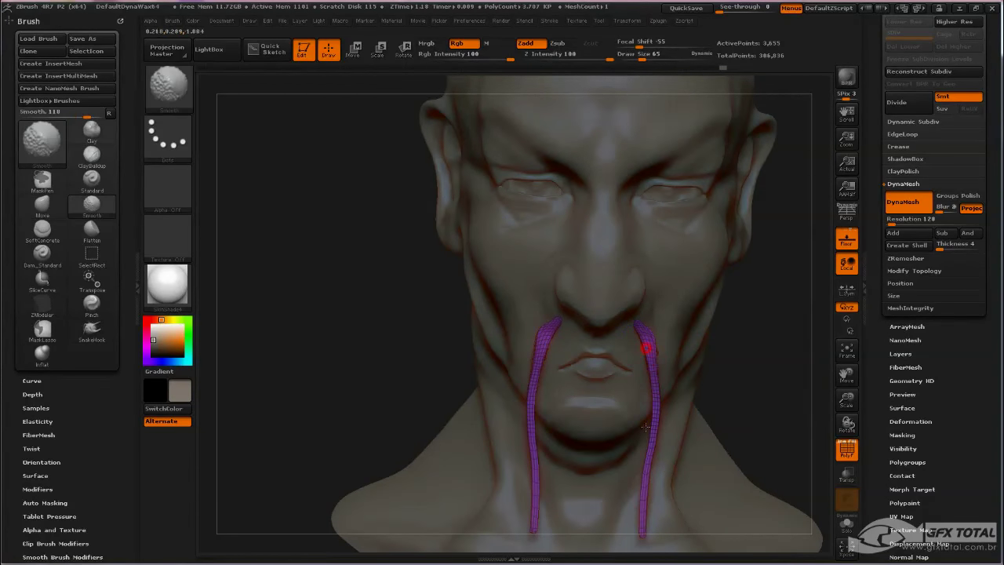
alt+drag(778, 382, 625, 405)
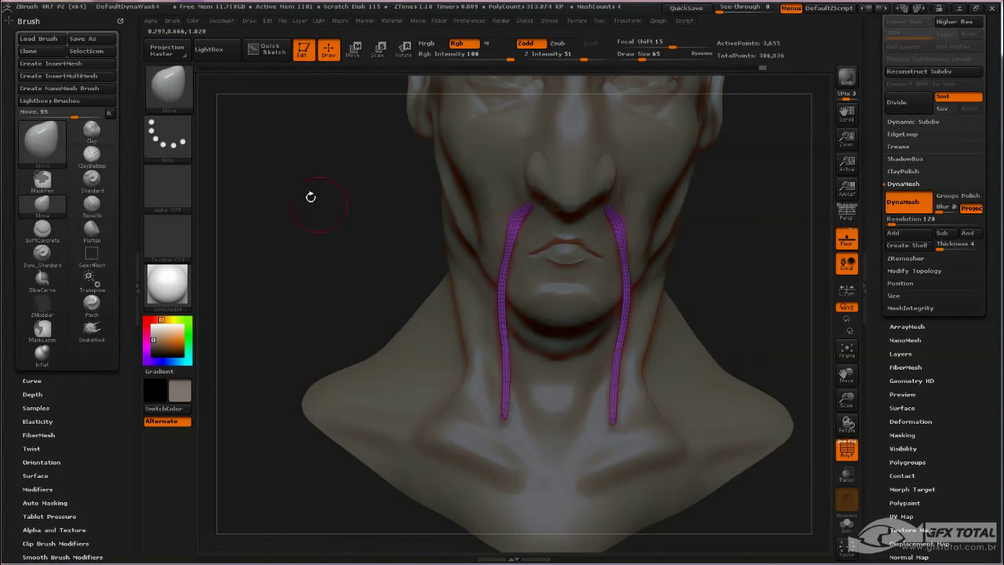
drag(540, 191, 600, 213)
mouse_move(773, 273)
mouse_down()
mouse_move(816, 247)
mouse_move(774, 313)
mouse_move(761, 267)
mouse_move(743, 348)
mouse_up()
click(921, 206)
key(shift+f)
Shrink the brush to 26, make the head the active subtool and return to the Move brush
key(space)
drag(520, 218, 519, 214)
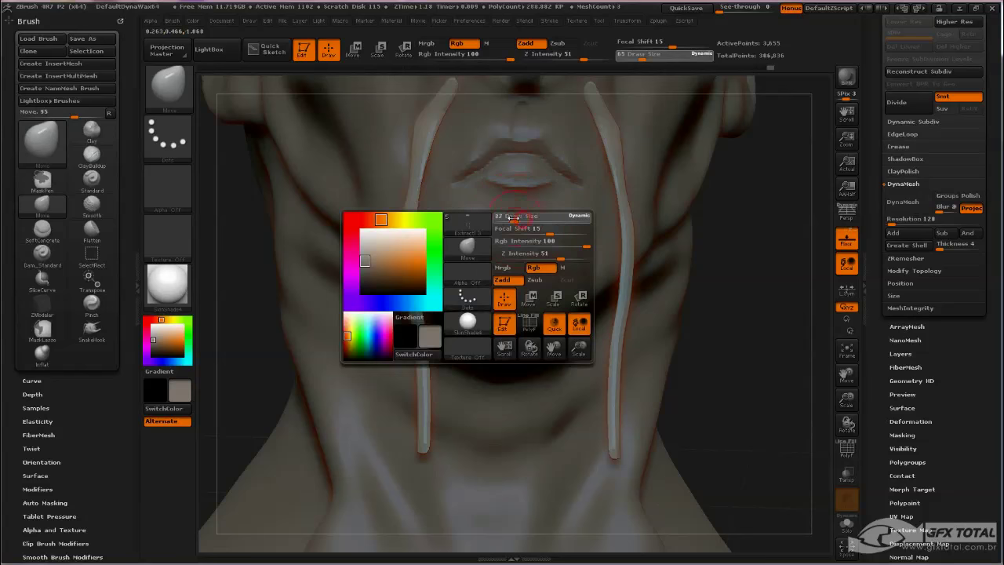
alt+click(524, 225)
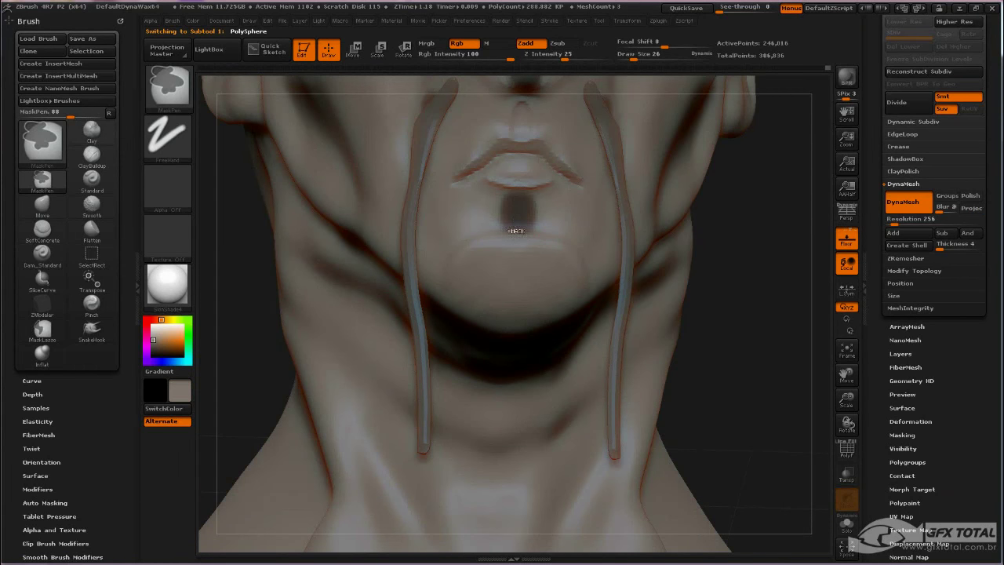
key(b)
key(m)
key(v)
drag(761, 252, 833, 246)
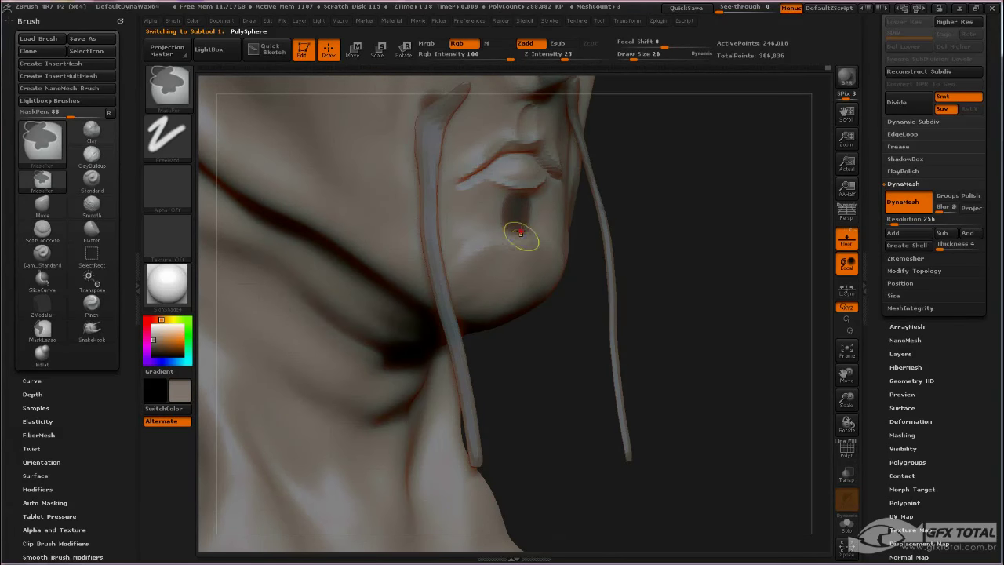
Paint a narrow vertical mask strip on the chin just below the lower lip with MaskPen
ctrl+drag(522, 225, 521, 278)
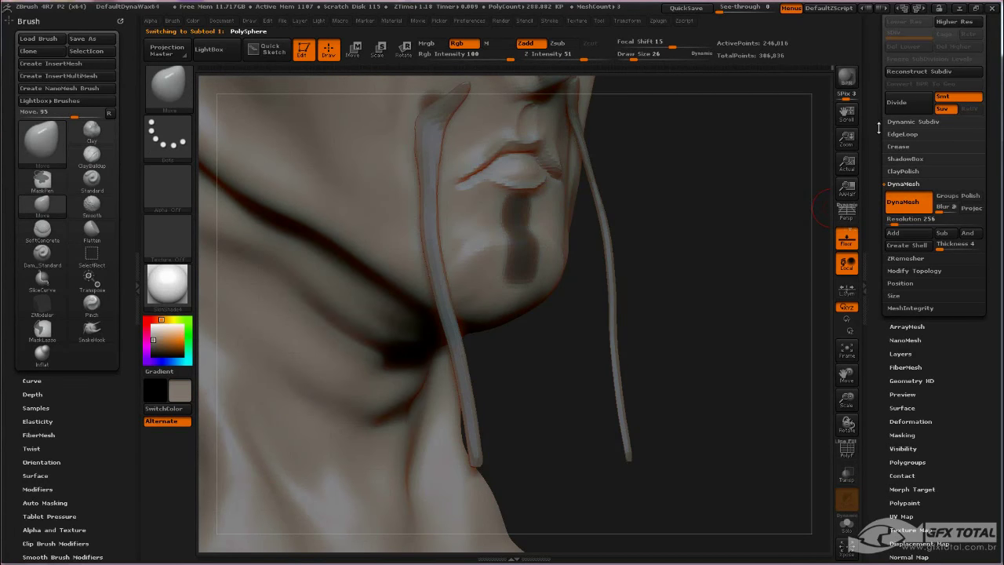
drag(878, 128, 906, 295)
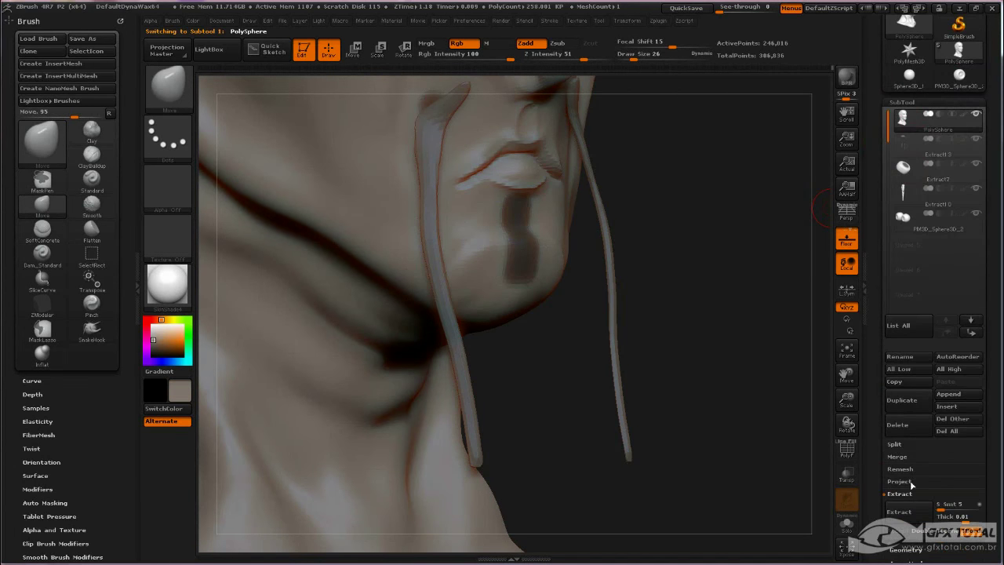
click(896, 510)
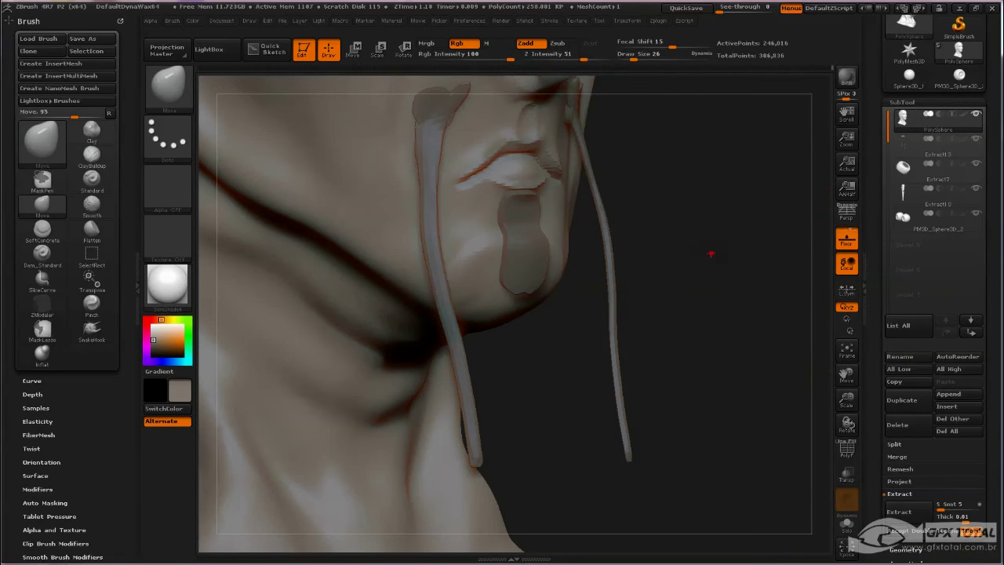
mouse_move(710, 253)
mouse_down()
mouse_move(682, 170)
mouse_move(530, 201)
mouse_move(601, 217)
mouse_move(604, 209)
mouse_up()
key(b)
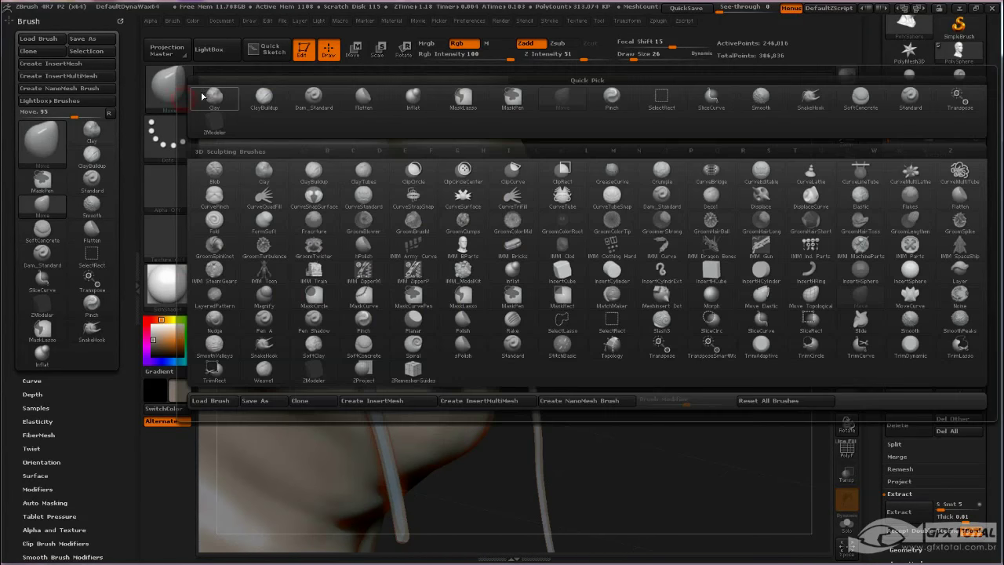
key(m)
key(p)
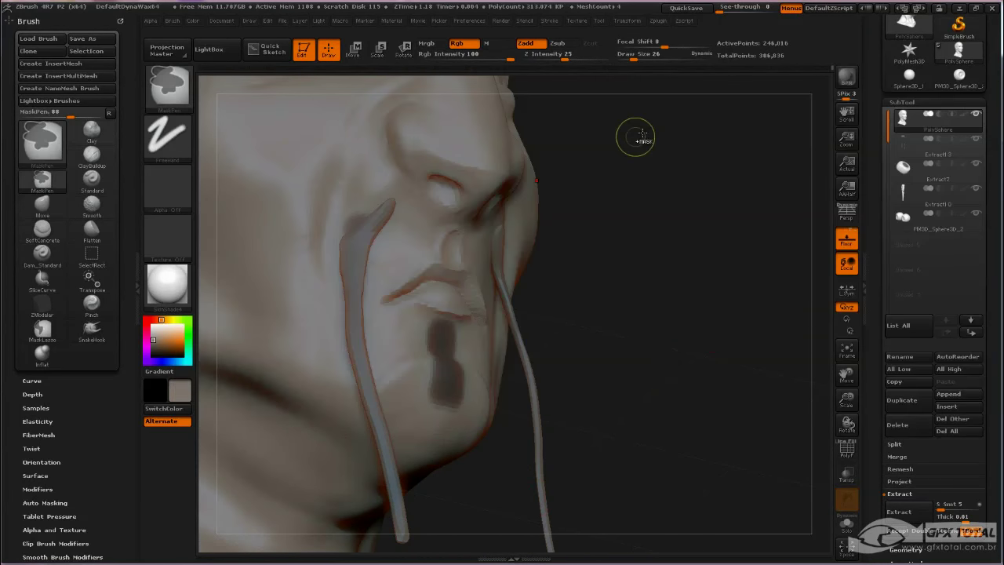
shift+drag(455, 269, 720, 186)
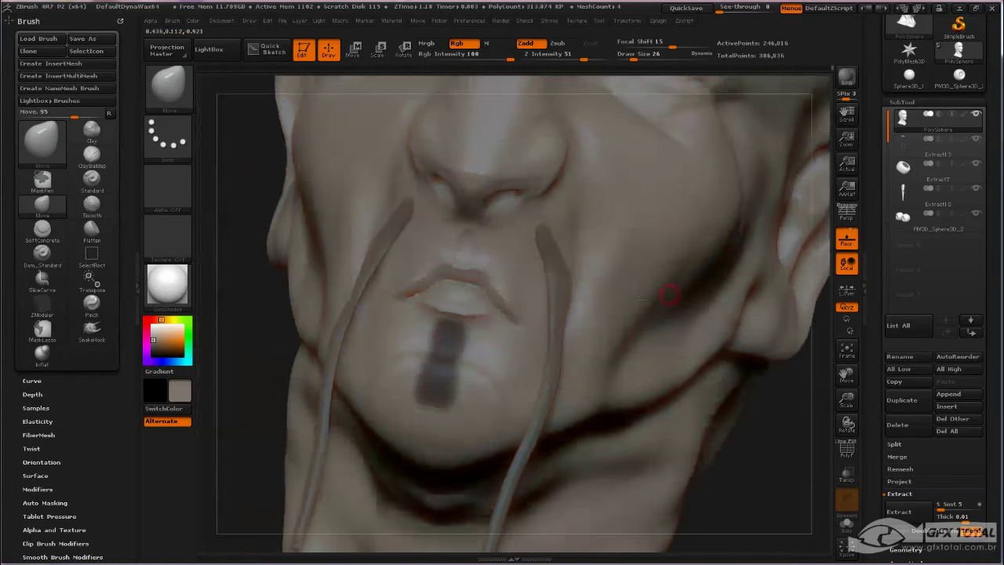
key(b)
key(m)
key(v)
mouse_move(753, 480)
mouse_down()
mouse_move(740, 372)
mouse_move(684, 269)
mouse_up()
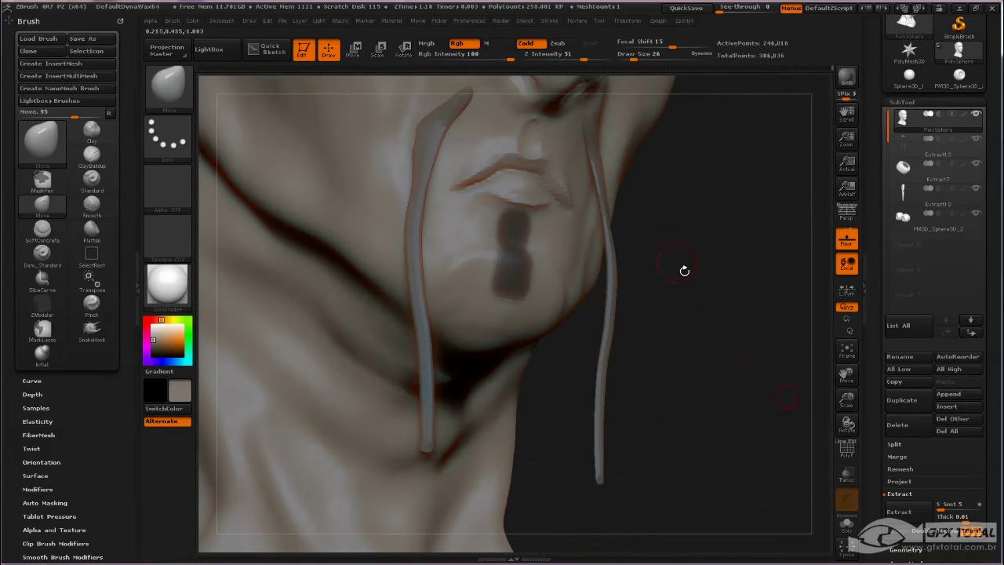
Extract and accept the chin mask as Extract15, select it and enable DynaMesh
click(899, 511)
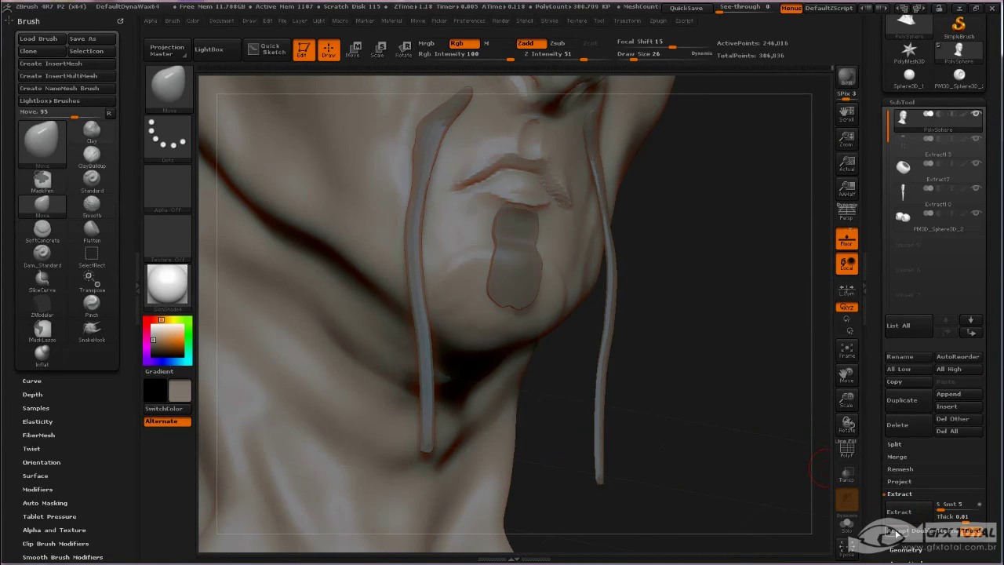
click(889, 531)
click(926, 142)
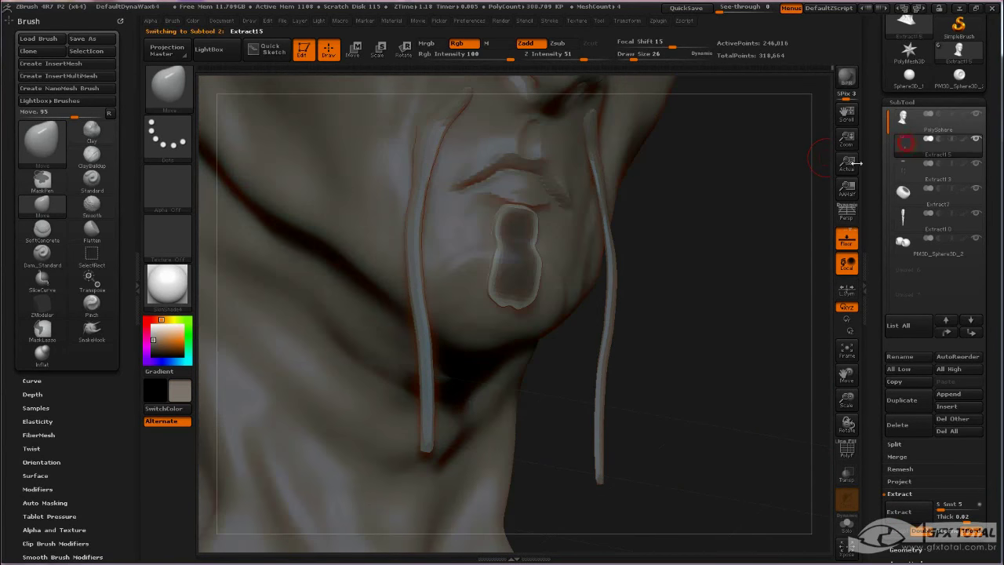
mouse_move(710, 184)
mouse_down()
mouse_move(729, 226)
mouse_move(724, 278)
mouse_move(844, 366)
mouse_up()
drag(879, 433, 902, 358)
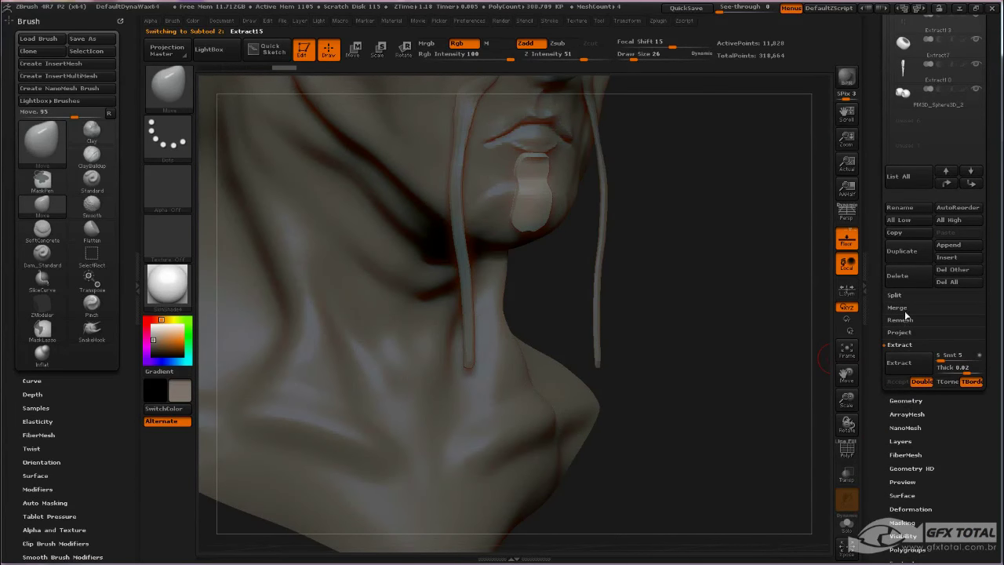
mouse_move(879, 270)
mouse_down()
mouse_move(901, 286)
mouse_move(917, 322)
mouse_up()
click(905, 350)
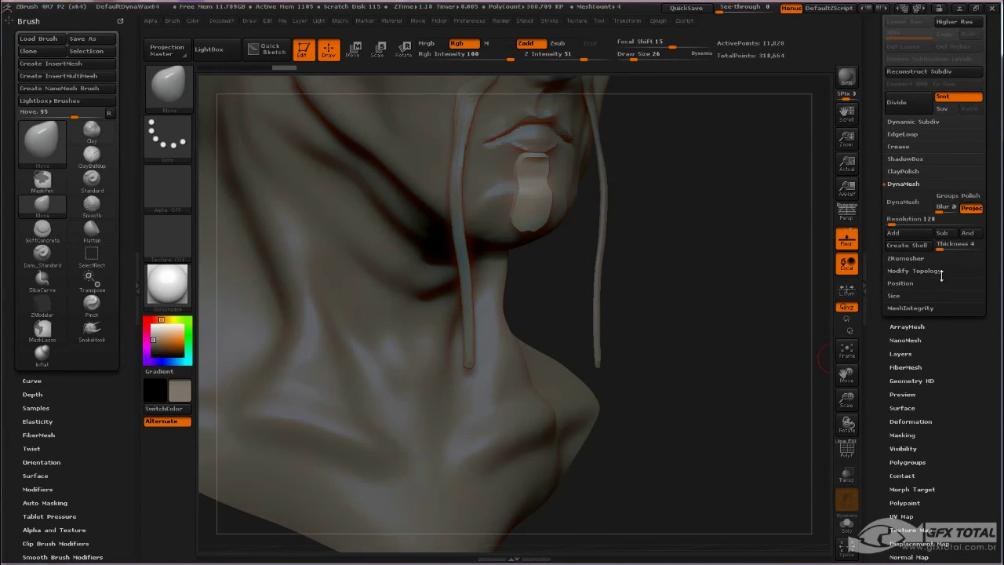
click(910, 203)
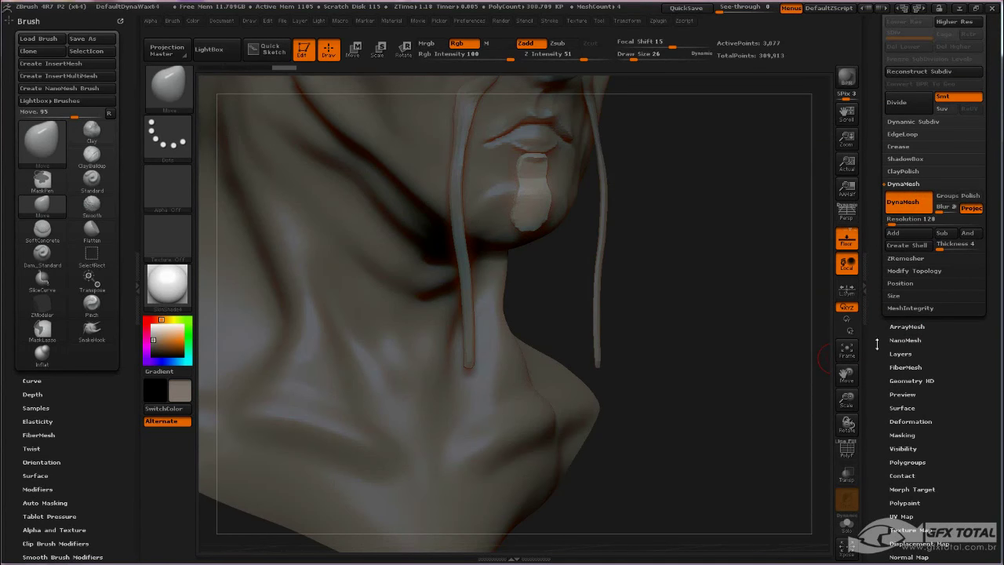
Show PolyF and pull the chin piece down the neck into a long tube with Move at size 113
click(846, 448)
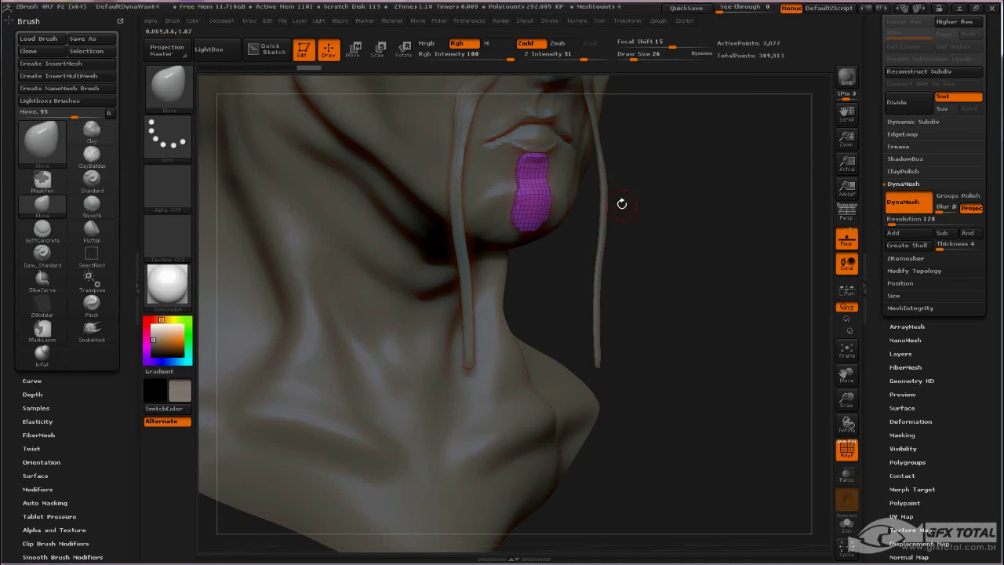
key(space)
drag(564, 349, 619, 349)
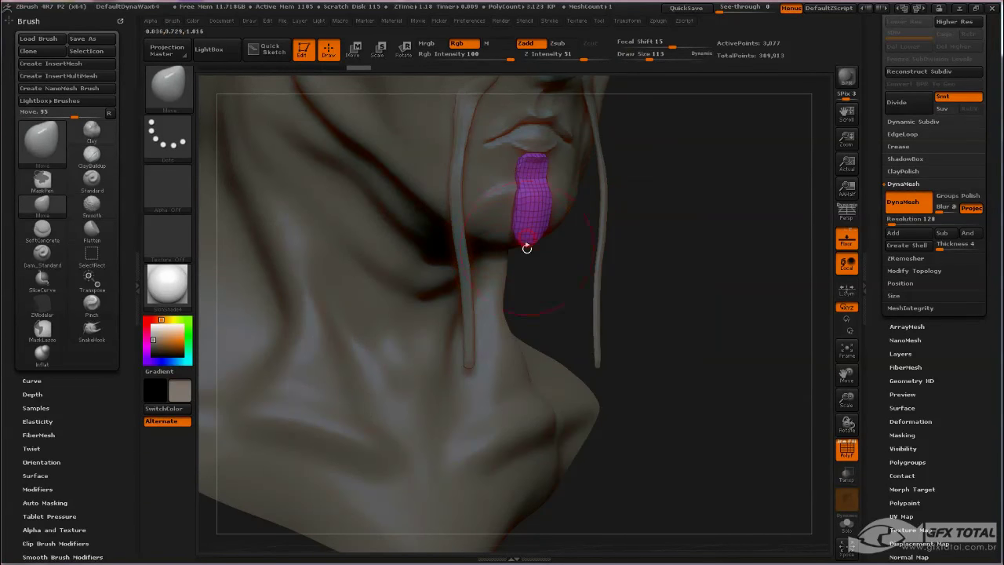
key(ctrl)
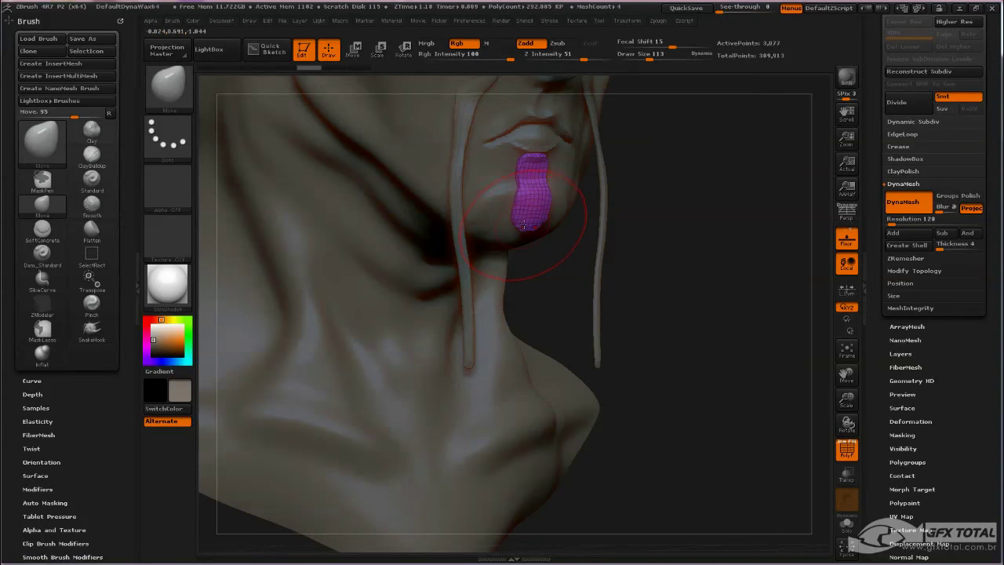
drag(524, 225, 530, 314)
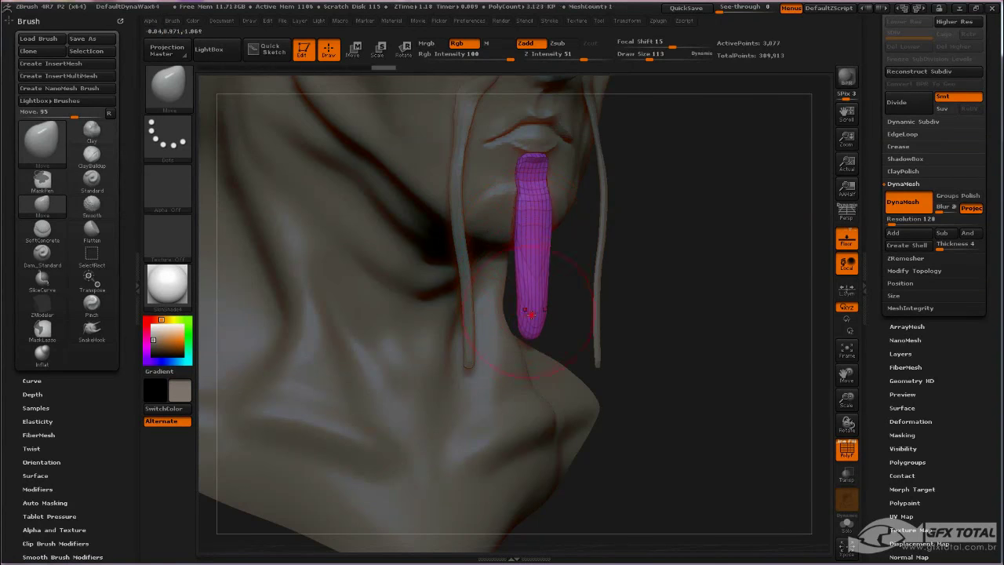
drag(628, 314, 563, 268)
drag(536, 337, 525, 480)
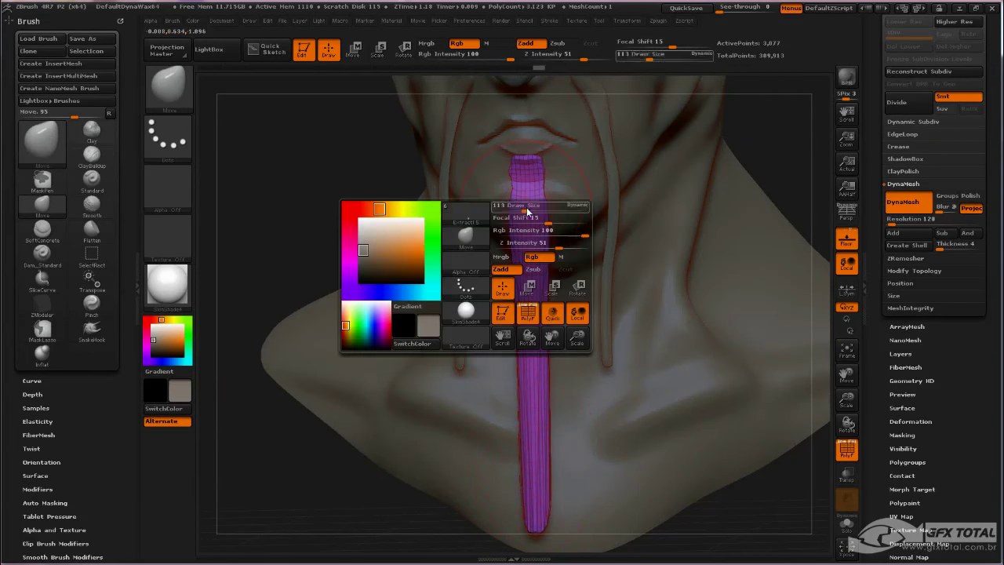
Shrink the brush to 53, bend and straighten the hanging tube, and smooth it along its length
drag(533, 209, 508, 216)
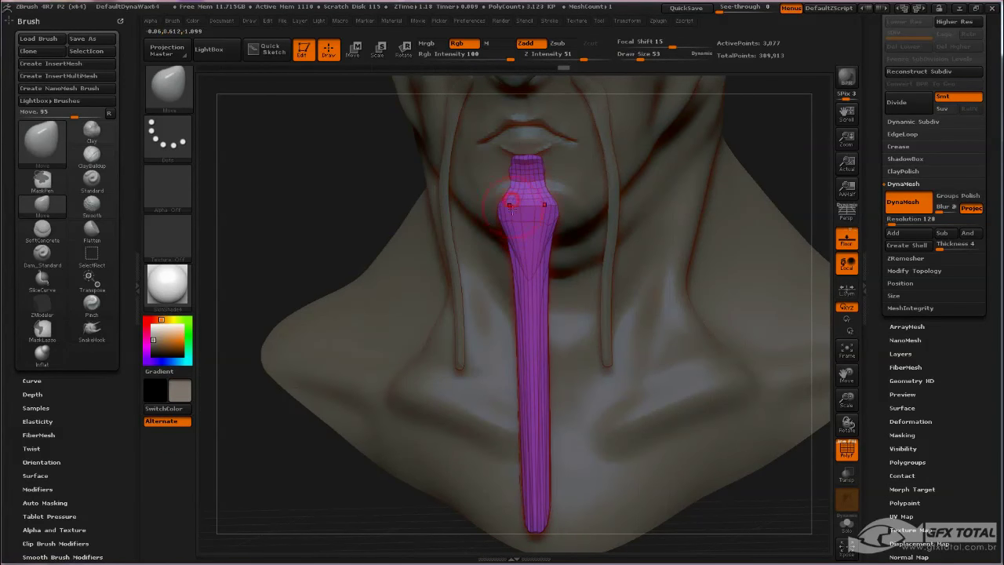
drag(330, 219, 326, 217)
mouse_move(553, 287)
mouse_down()
mouse_move(616, 254)
mouse_move(665, 268)
mouse_up()
key(space)
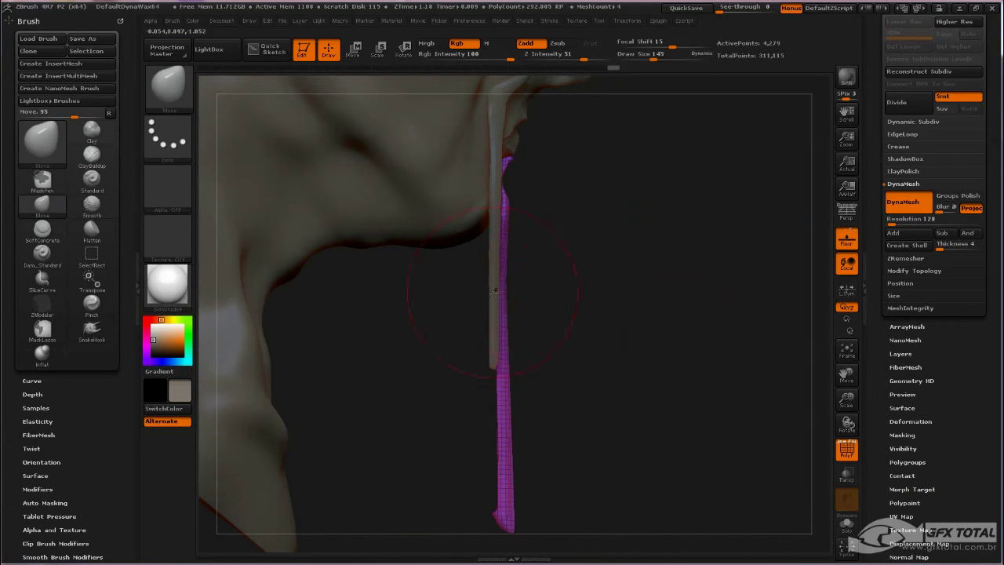
mouse_move(491, 350)
mouse_down()
mouse_move(497, 506)
mouse_move(515, 294)
mouse_up()
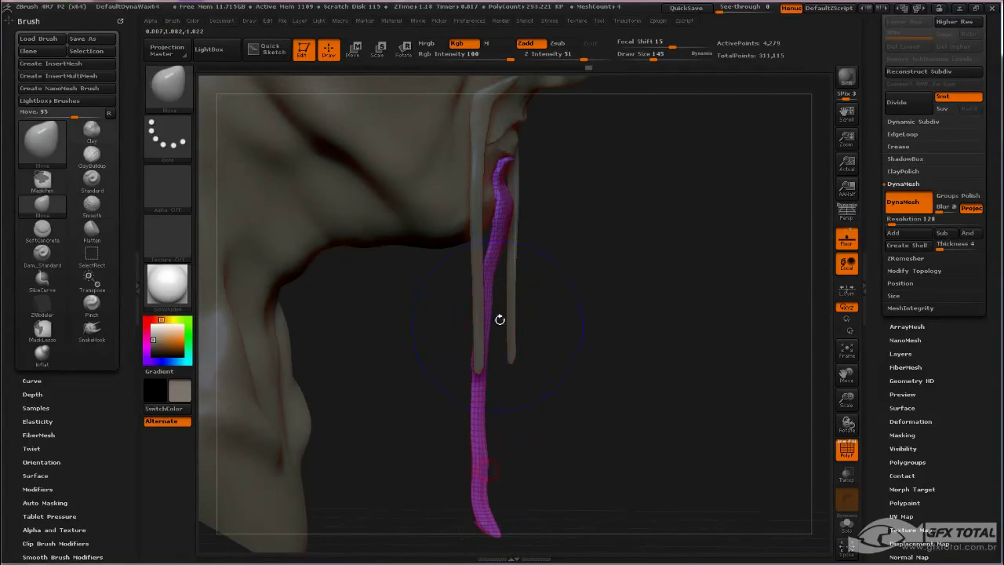
shift+drag(497, 318, 482, 515)
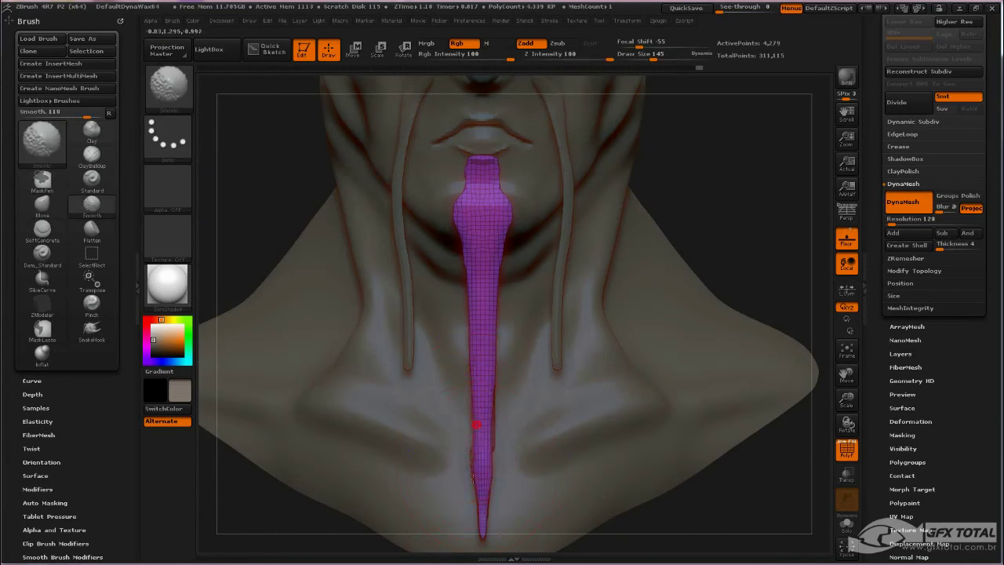
mouse_move(474, 440)
shift+mouse_down()
mouse_move(462, 250)
mouse_move(470, 196)
shift+mouse_up()
Flare the tube's top at brush size 56, remesh it, and subdivide the chin strand once
mouse_move(784, 235)
mouse_down()
mouse_move(755, 191)
mouse_move(684, 261)
mouse_move(695, 219)
mouse_move(745, 197)
mouse_move(455, 202)
mouse_up()
key(space)
mouse_move(401, 232)
mouse_down()
mouse_move(365, 227)
mouse_move(369, 213)
mouse_move(383, 259)
mouse_move(396, 229)
mouse_move(410, 224)
mouse_move(417, 274)
mouse_up()
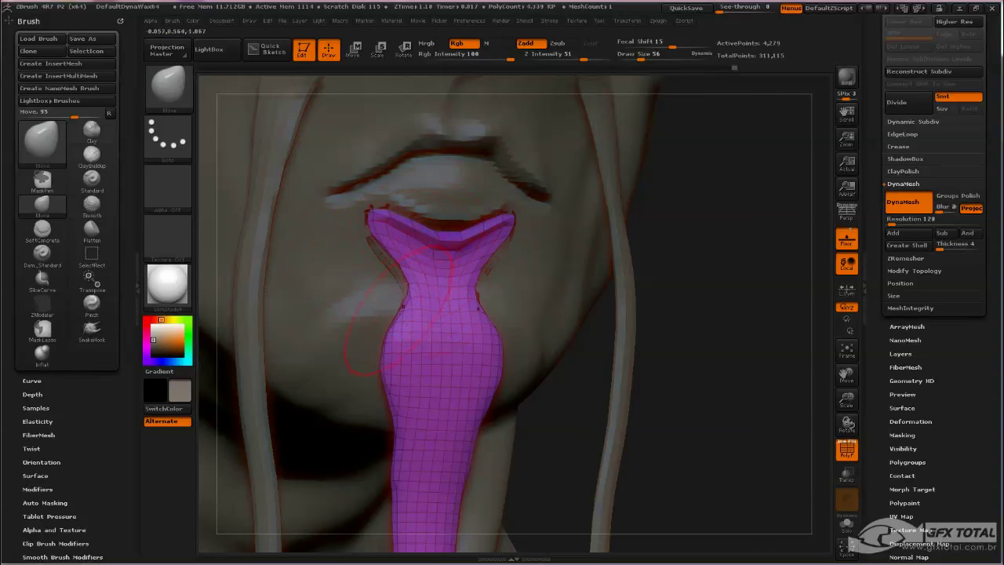
drag(402, 307, 396, 368)
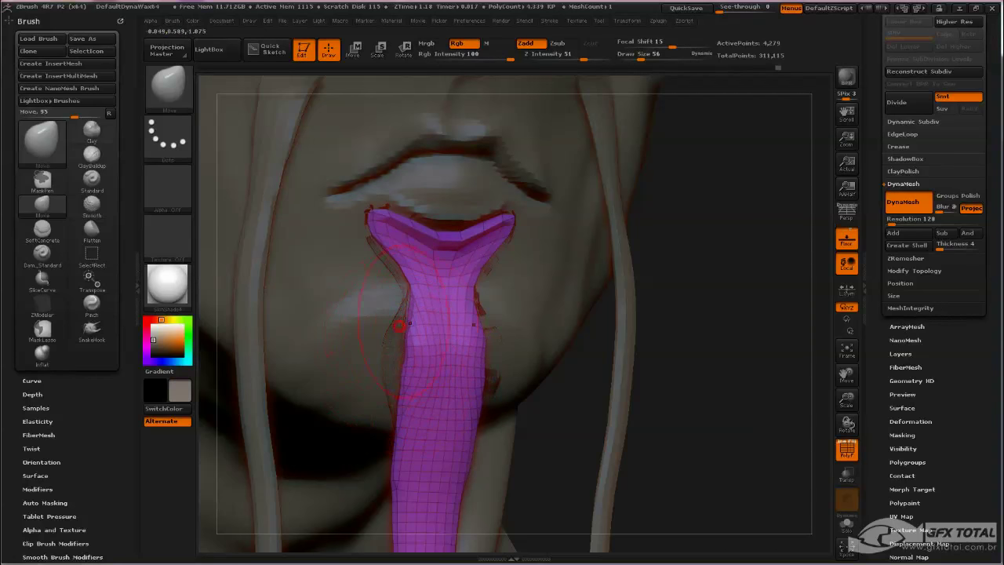
mouse_move(713, 205)
ctrl+mouse_down()
mouse_move(770, 288)
mouse_move(701, 291)
mouse_move(817, 225)
ctrl+mouse_up()
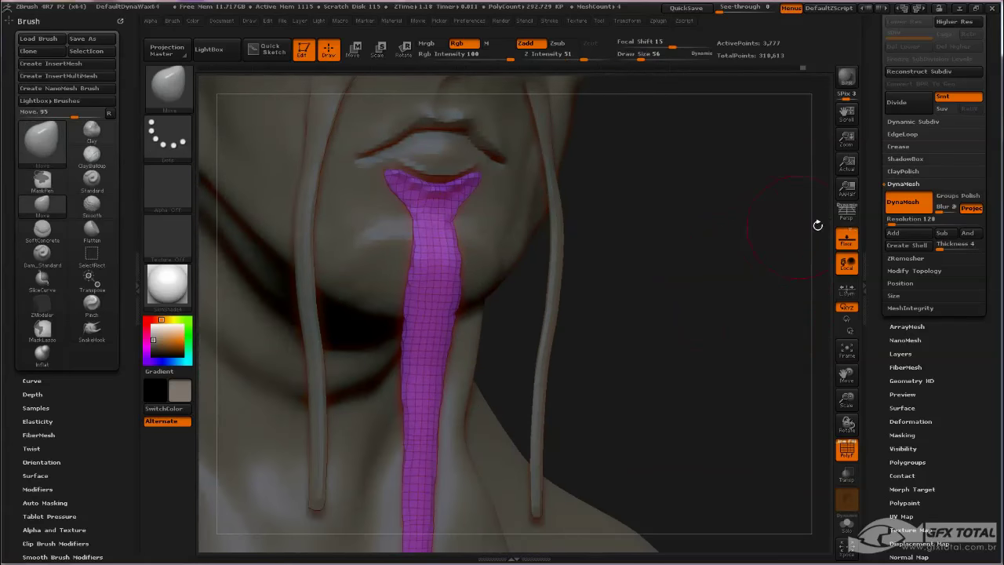
mouse_move(704, 246)
mouse_down()
mouse_move(683, 233)
mouse_move(663, 298)
mouse_move(670, 309)
mouse_up()
key(ctrl)
key(ctrl+d)
key(shift)
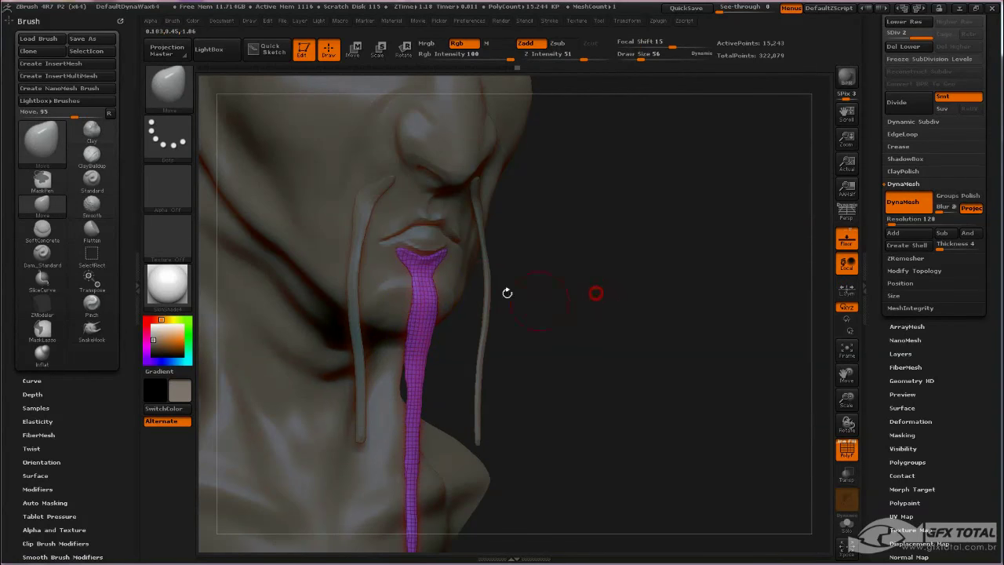
Select the mustache tendrils subtool and solo it to inspect the stray slivers
alt+click(480, 263)
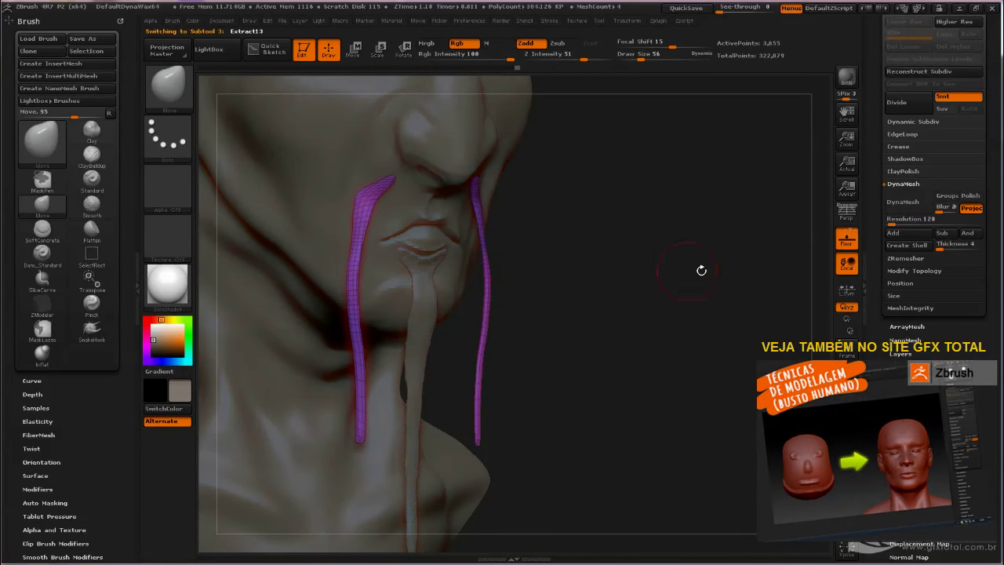
mouse_move(718, 276)
alt+mouse_down()
mouse_move(730, 267)
mouse_move(687, 245)
mouse_move(695, 238)
mouse_move(713, 300)
mouse_move(695, 314)
mouse_move(703, 343)
mouse_move(706, 298)
alt+mouse_up()
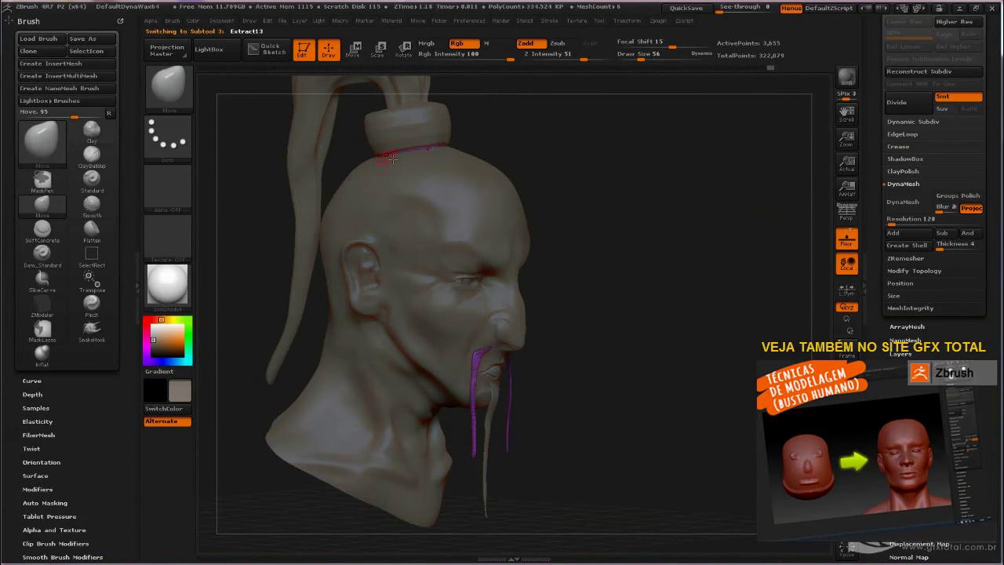
mouse_move(467, 143)
mouse_down()
mouse_move(549, 188)
mouse_move(458, 234)
mouse_up()
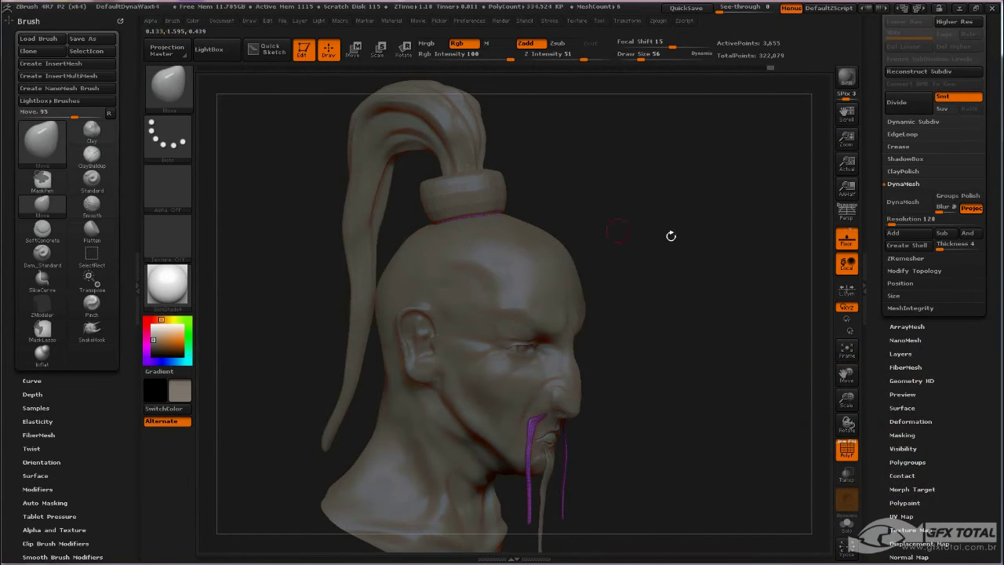
click(846, 524)
drag(680, 298, 602, 371)
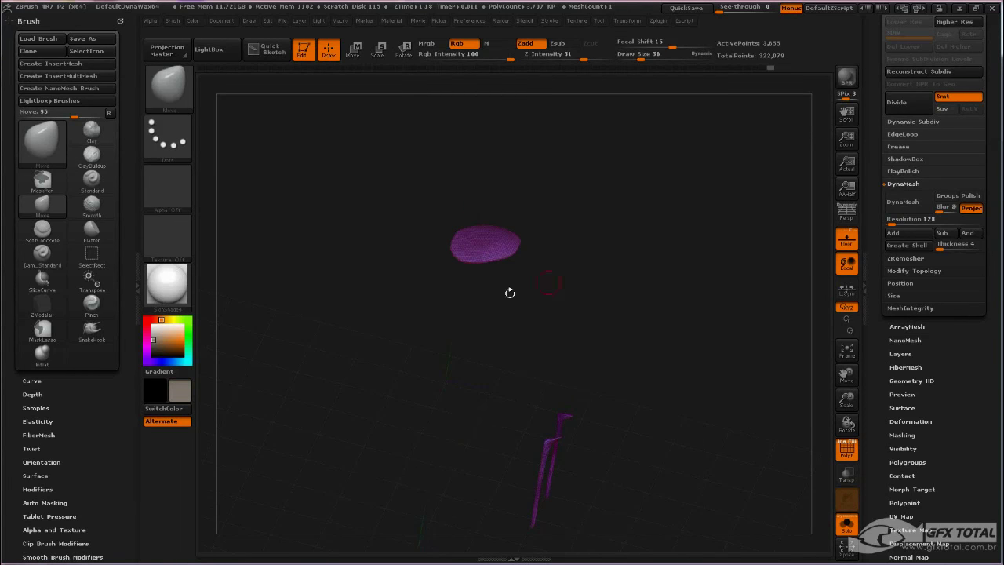
drag(589, 278, 453, 138)
drag(617, 200, 625, 188)
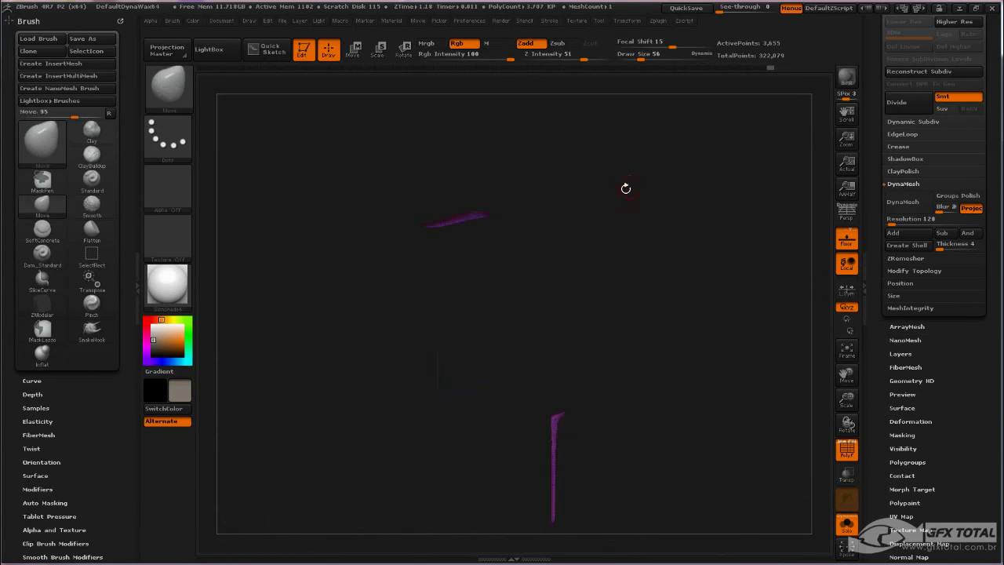
mouse_move(617, 147)
ctrl+shift+mouse_down()
mouse_move(369, 224)
mouse_move(471, 264)
ctrl+shift+mouse_up()
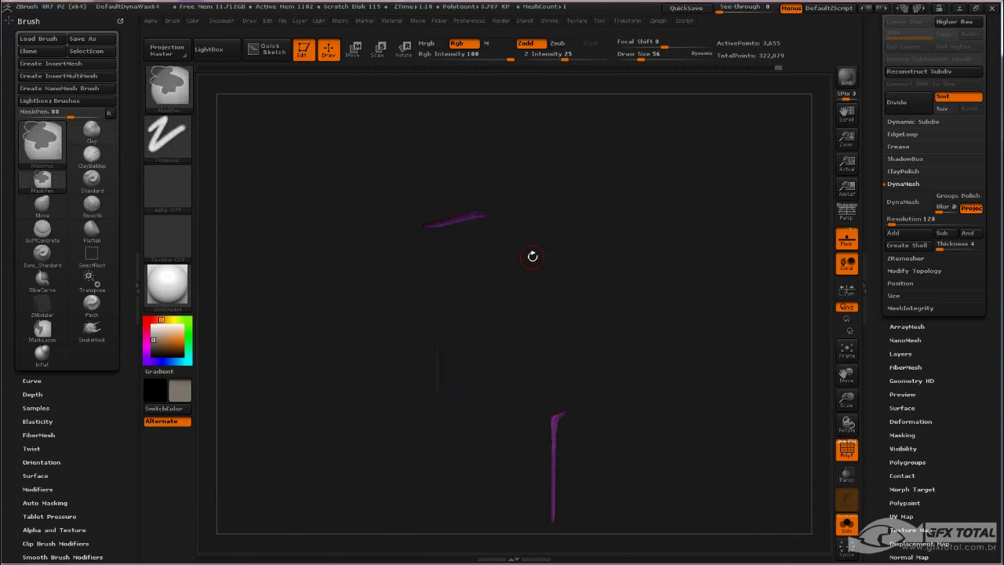
Hide the stray upper sliver with SelectLasso, Del Hidden it, then turn off PolyF and Solo
click(169, 86)
click(462, 151)
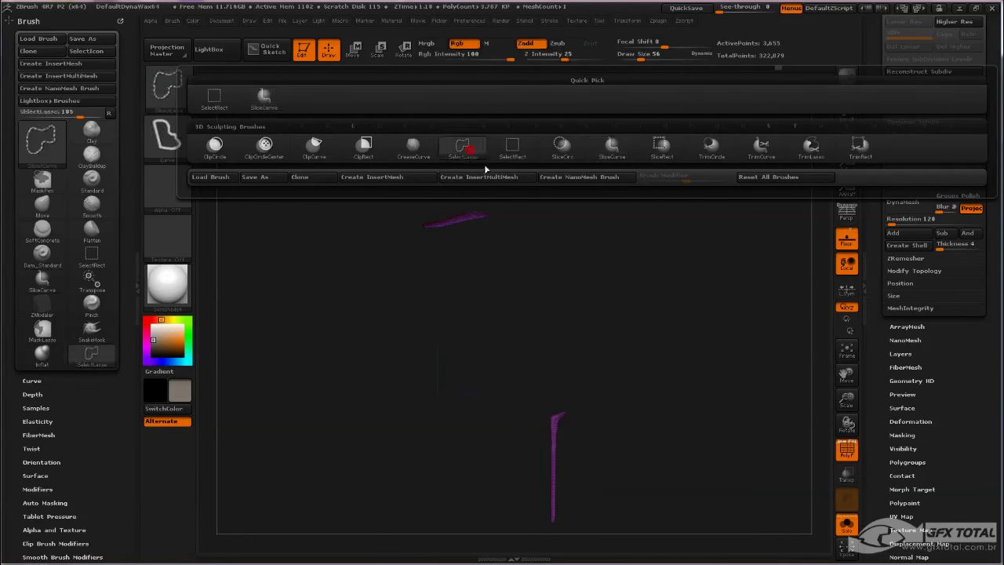
ctrl+shift+drag(423, 167, 620, 217)
drag(731, 217, 716, 269)
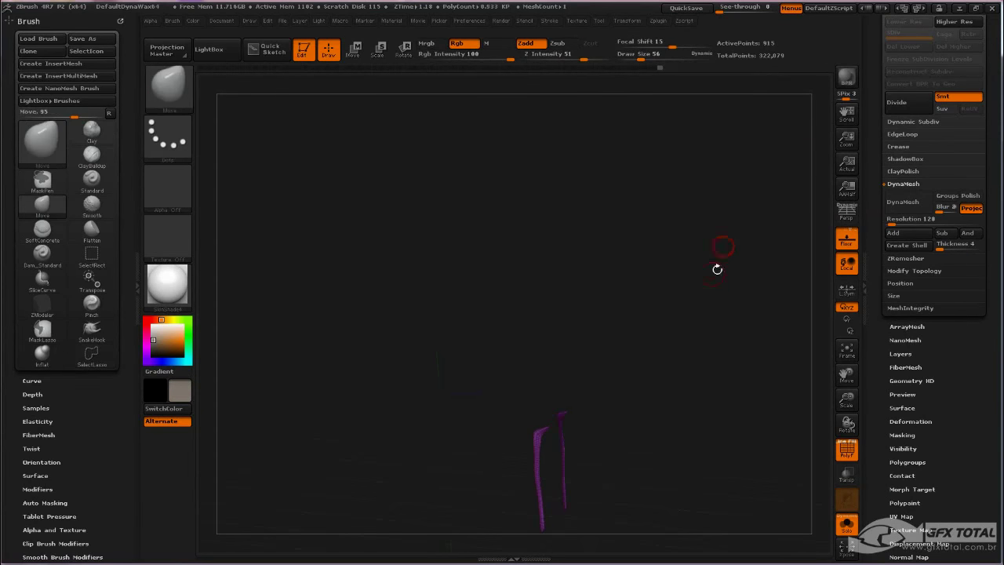
click(922, 271)
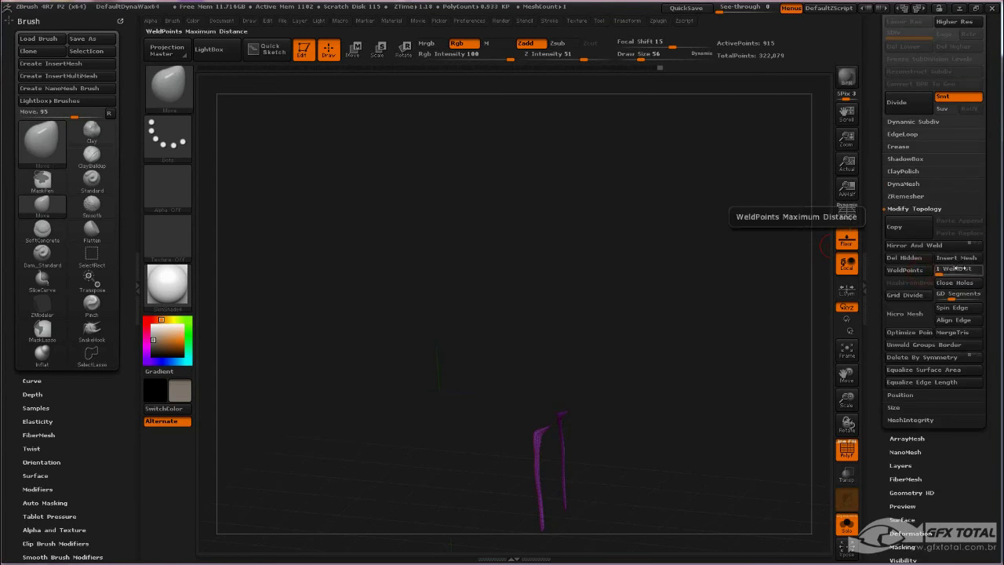
click(908, 259)
mouse_move(717, 251)
mouse_down()
mouse_move(739, 277)
mouse_move(739, 337)
mouse_up()
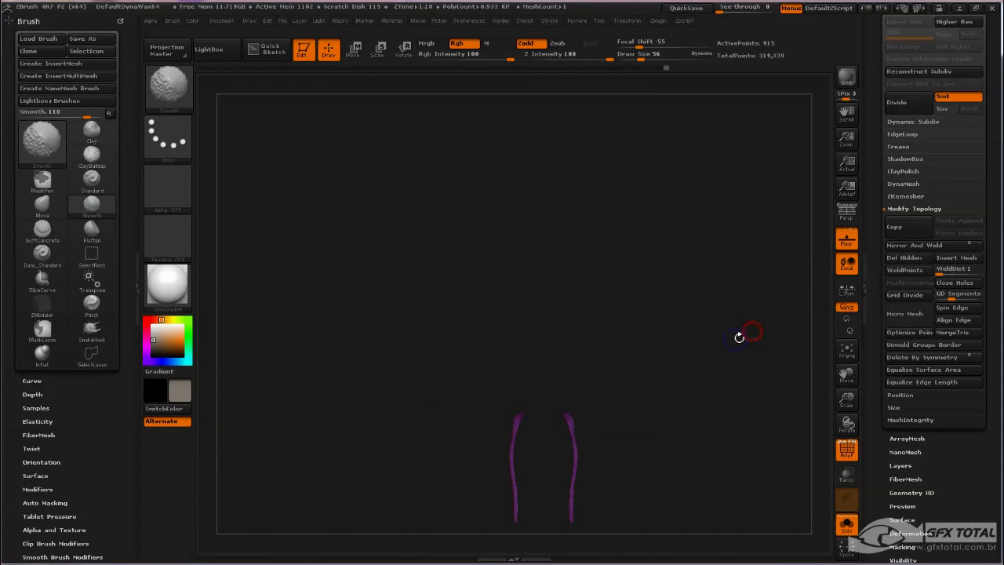
click(847, 449)
click(847, 523)
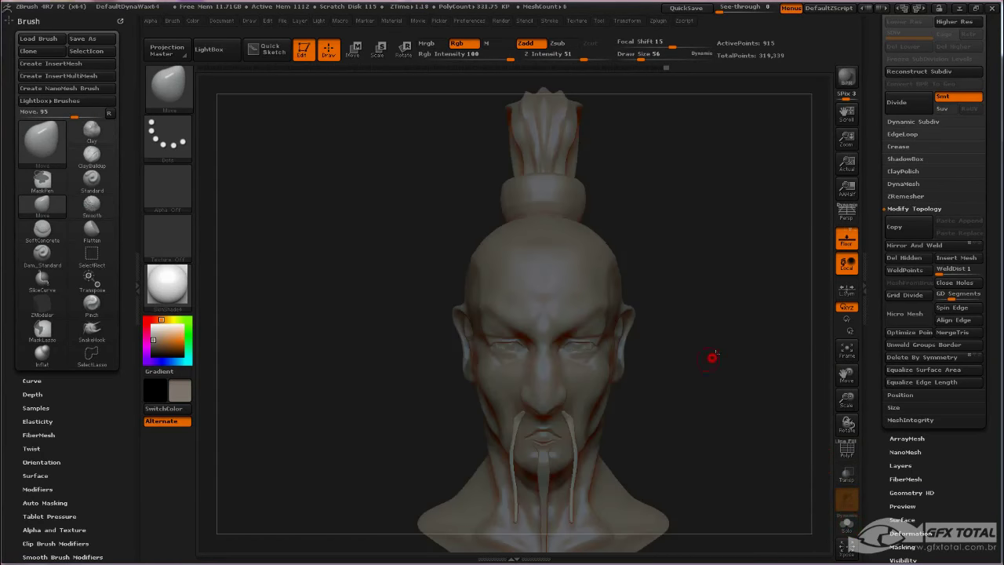
drag(712, 358, 694, 383)
On the soloed chin strand, delete the hidden loose piece and lower subdivision levels, then unsolo
alt+click(600, 338)
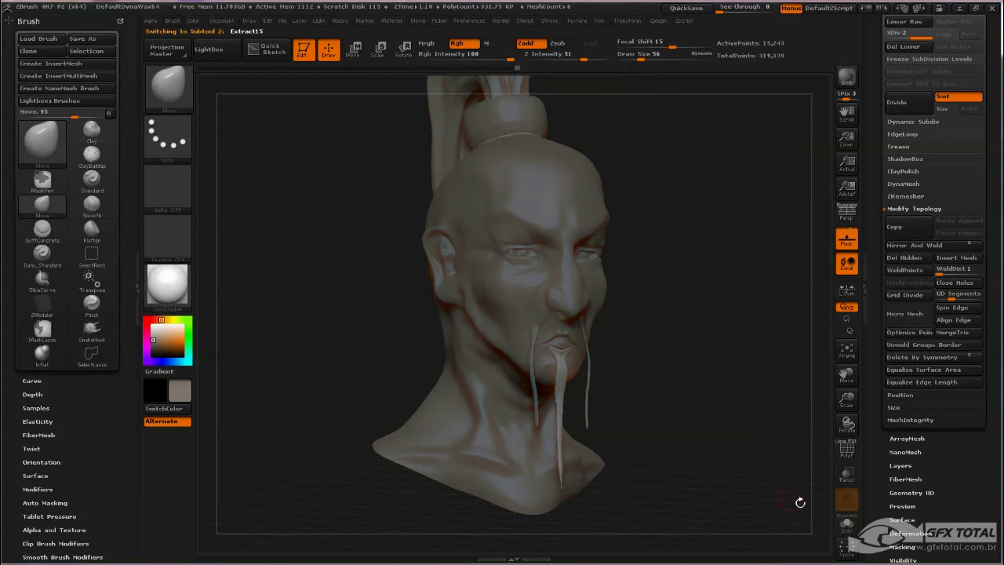
click(847, 523)
mouse_move(654, 332)
mouse_down()
mouse_move(672, 269)
mouse_move(576, 209)
mouse_up()
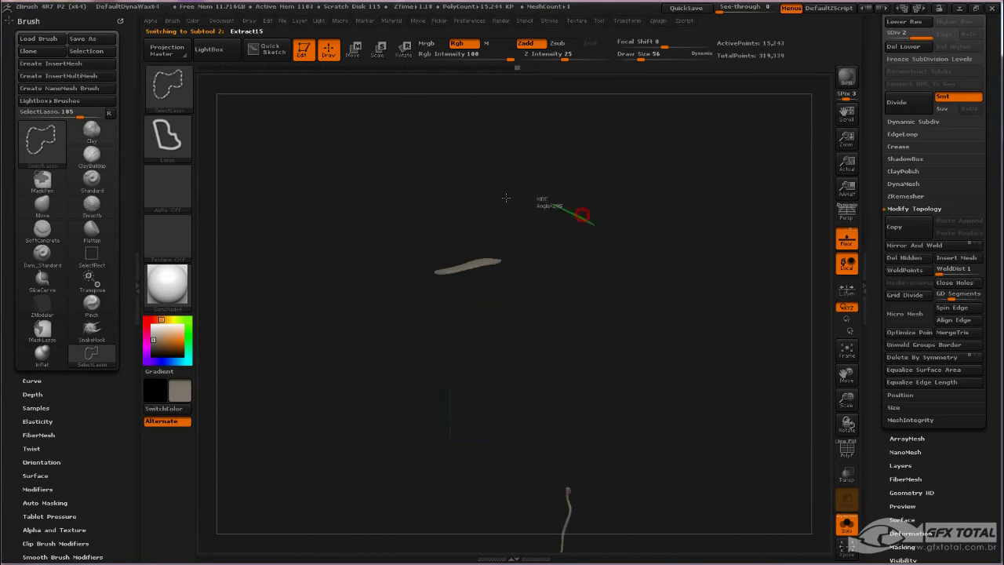
key(ctrl)
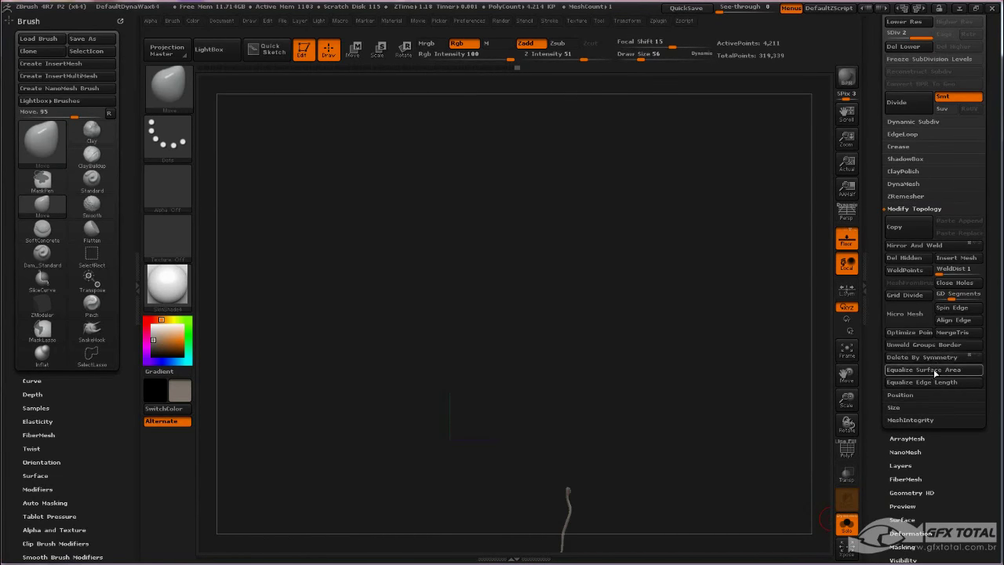
click(906, 259)
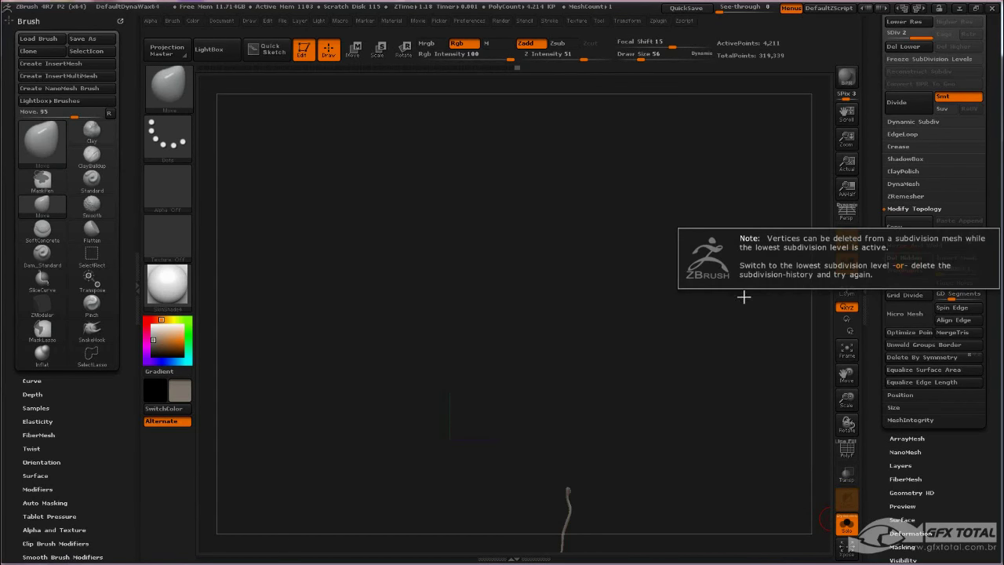
scroll(909, 157, up, 3)
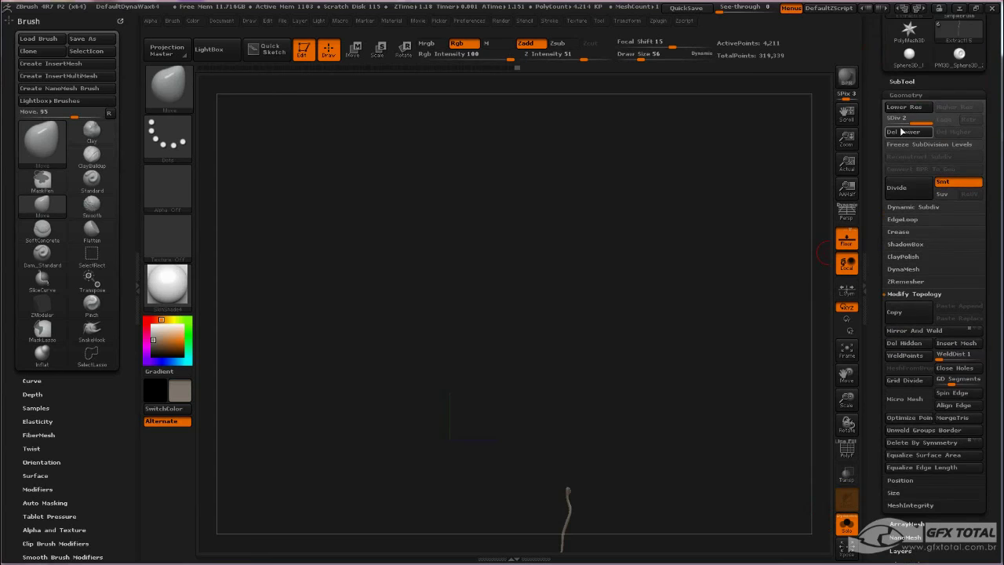
click(908, 133)
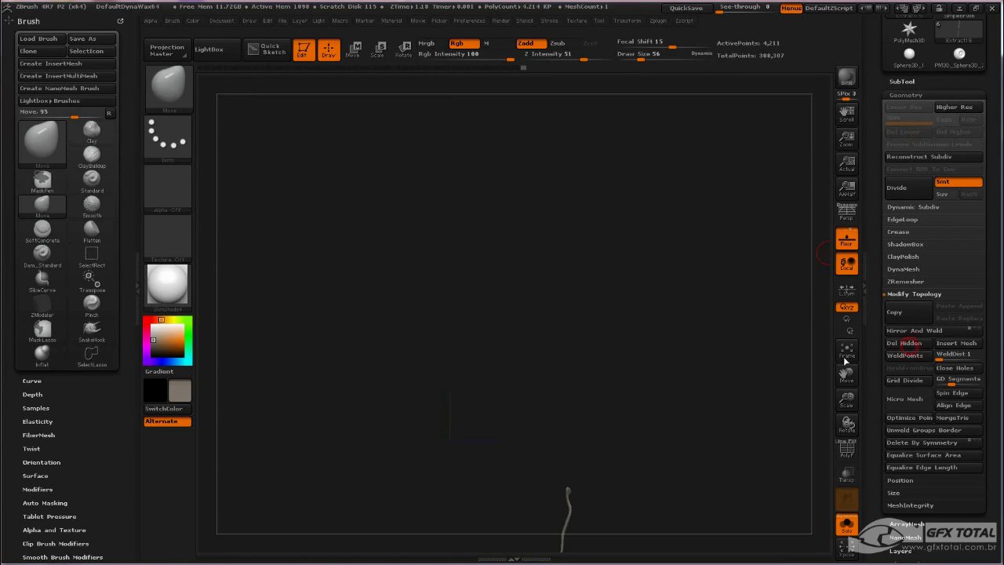
click(846, 524)
mouse_move(787, 421)
mouse_down()
mouse_move(701, 290)
mouse_move(591, 341)
mouse_up()
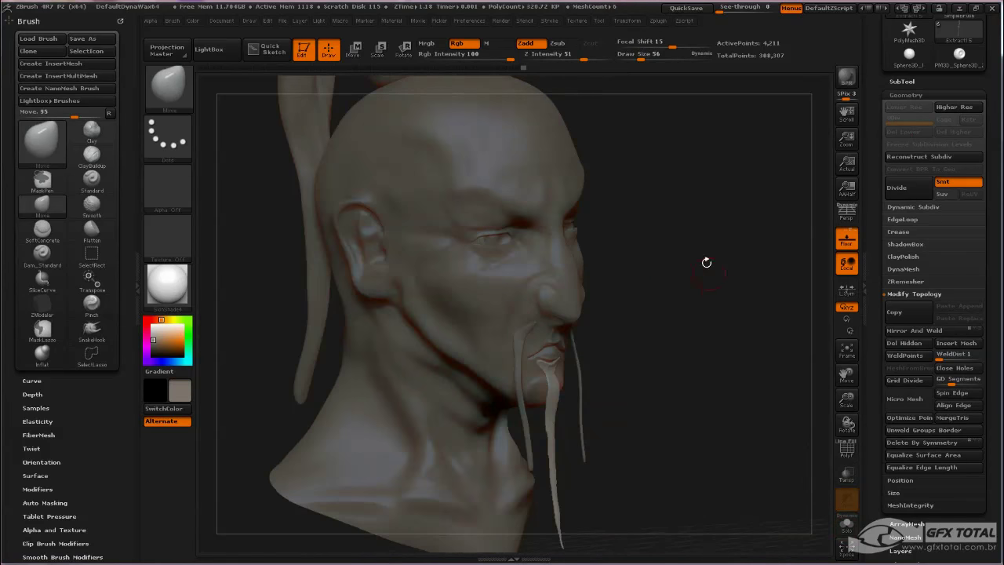
Raise Draw Size to 277 and shift the topknot band's base down and right with Move
mouse_move(413, 211)
mouse_down()
mouse_move(476, 290)
mouse_move(575, 226)
mouse_up()
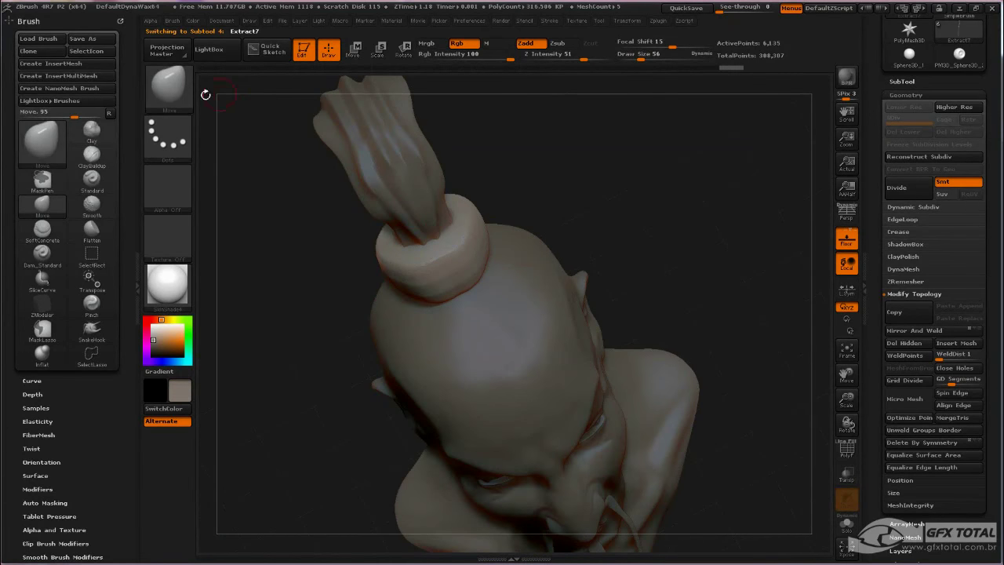
key(b)
key(Escape)
key(space)
drag(365, 280, 533, 192)
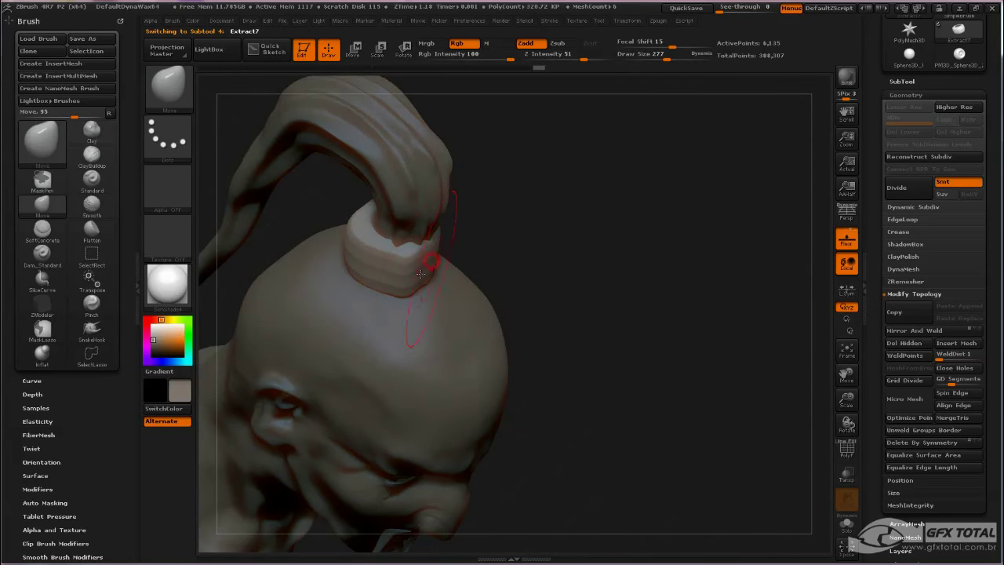
drag(354, 251, 363, 261)
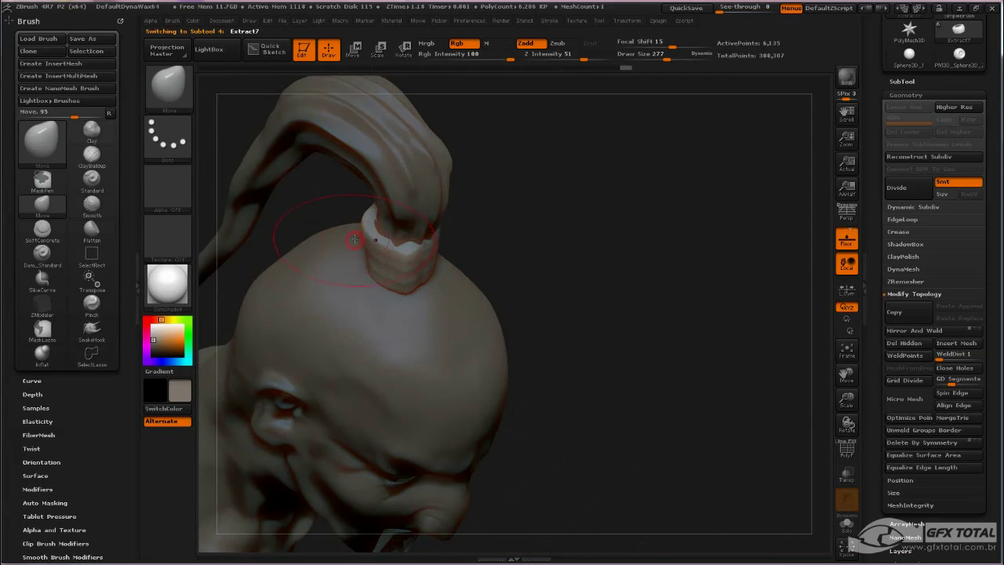
drag(534, 226, 377, 232)
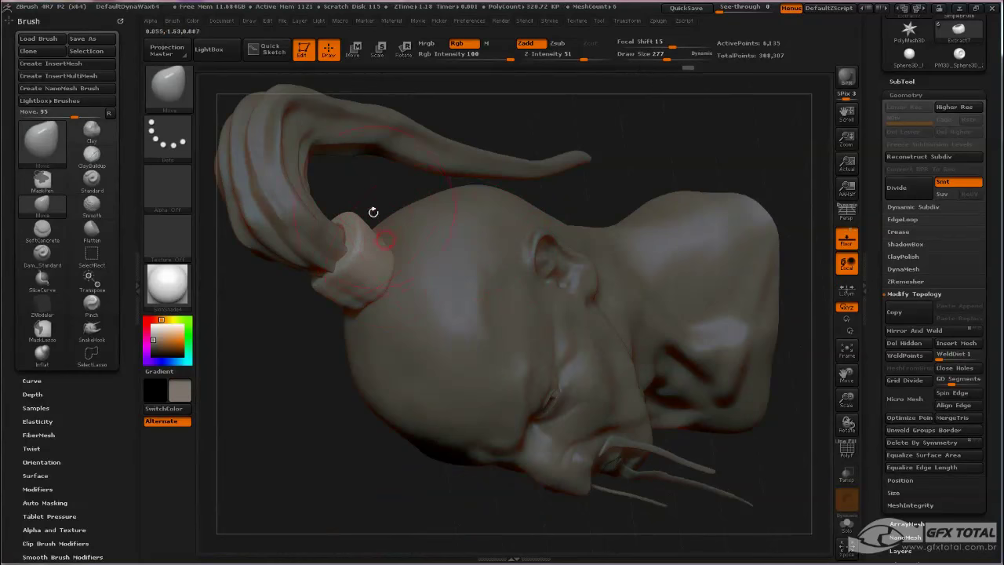
mouse_move(373, 211)
mouse_down()
mouse_move(366, 191)
mouse_move(358, 227)
mouse_up()
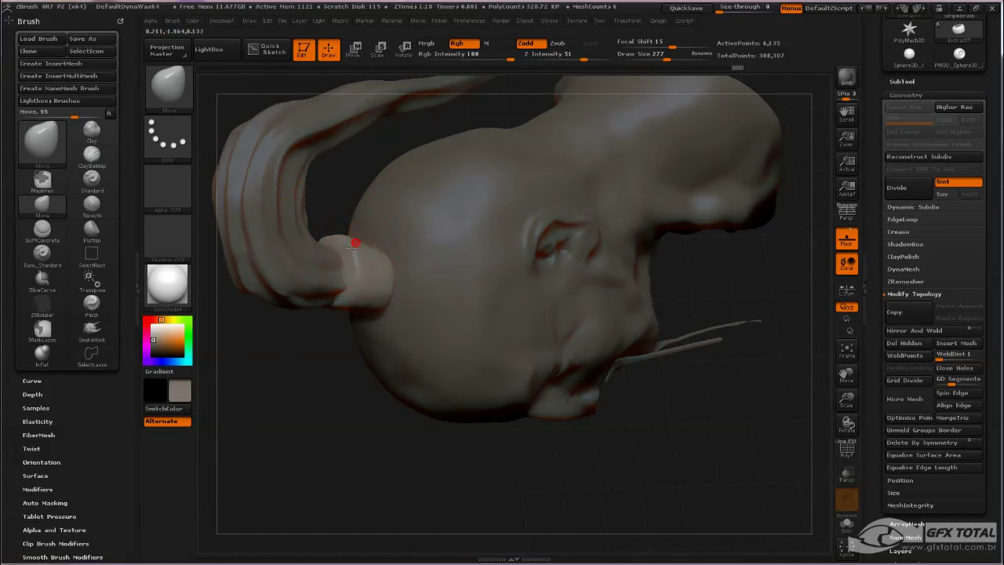
key(ctrl)
mouse_move(340, 183)
mouse_down()
mouse_move(360, 195)
mouse_move(377, 243)
mouse_move(363, 201)
mouse_move(372, 209)
mouse_up()
key(space)
Select the topknot band around the ponytail and check it from several angles with the head framed
alt+click(298, 251)
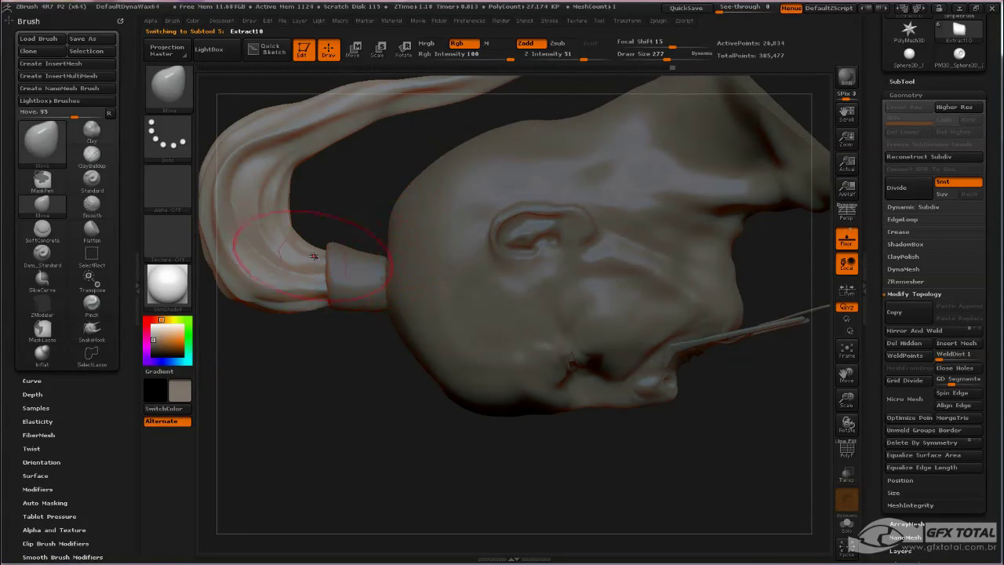
mouse_move(313, 257)
mouse_down()
mouse_move(381, 235)
mouse_move(354, 206)
mouse_move(456, 149)
mouse_move(429, 232)
mouse_move(486, 174)
mouse_move(372, 249)
mouse_up()
mouse_move(485, 245)
alt+mouse_down()
mouse_move(481, 227)
mouse_move(399, 324)
alt+mouse_up()
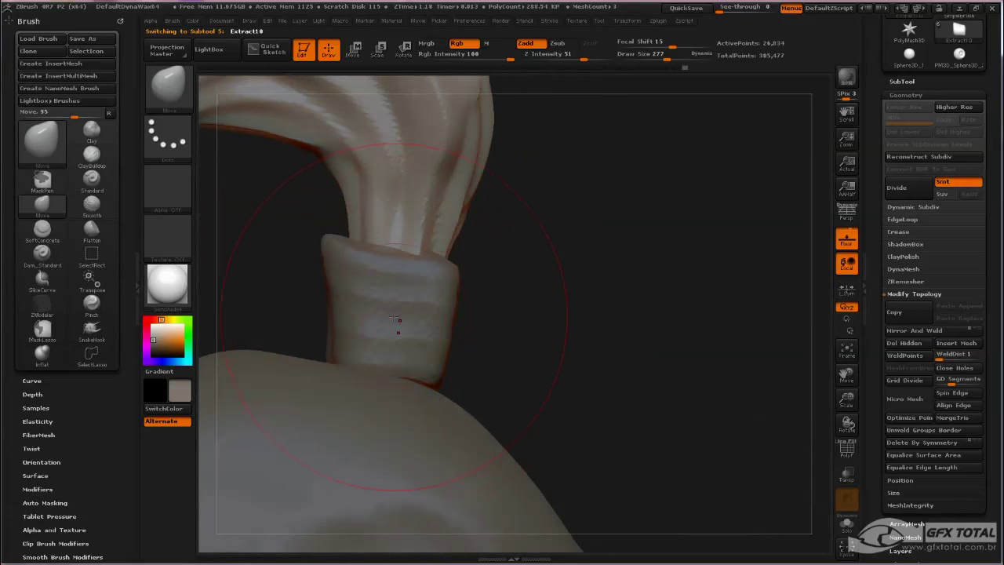
alt+click(399, 325)
drag(487, 303, 569, 307)
drag(636, 308, 459, 332)
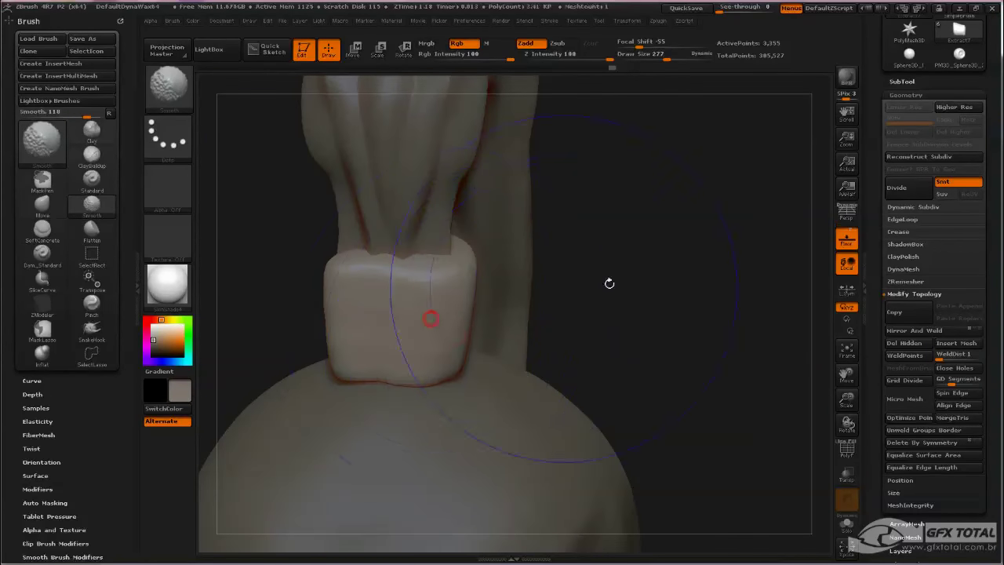
drag(609, 283, 473, 314)
key(f)
mouse_move(641, 134)
mouse_down()
mouse_move(745, 224)
mouse_move(661, 305)
mouse_up()
mouse_move(669, 344)
mouse_down()
mouse_move(706, 318)
mouse_move(686, 330)
mouse_move(711, 348)
mouse_move(722, 329)
mouse_move(587, 369)
mouse_up()
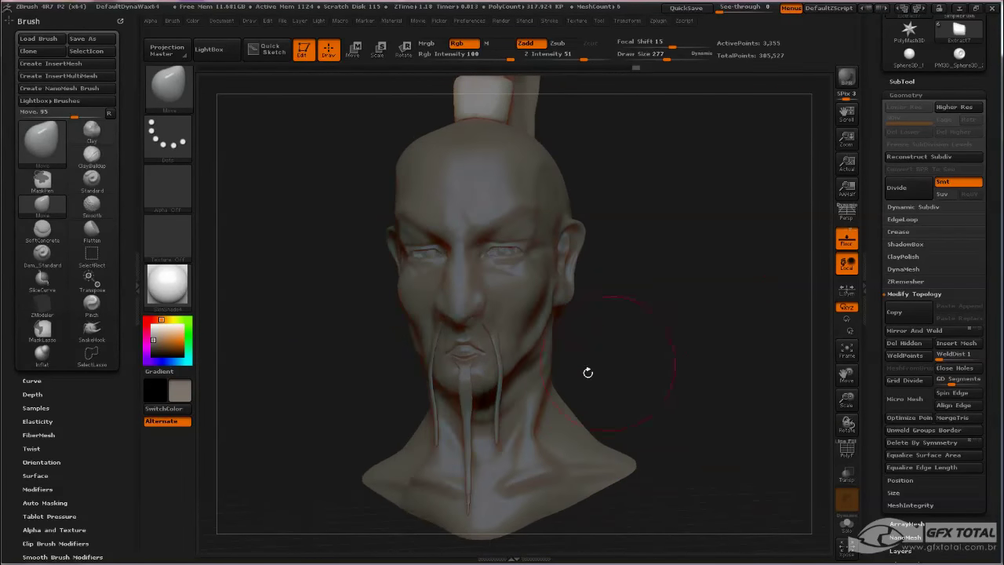
alt+click(586, 369)
mouse_move(636, 345)
mouse_down()
mouse_move(688, 321)
mouse_move(697, 284)
mouse_move(697, 327)
mouse_move(657, 328)
mouse_move(742, 320)
mouse_move(750, 286)
mouse_up()
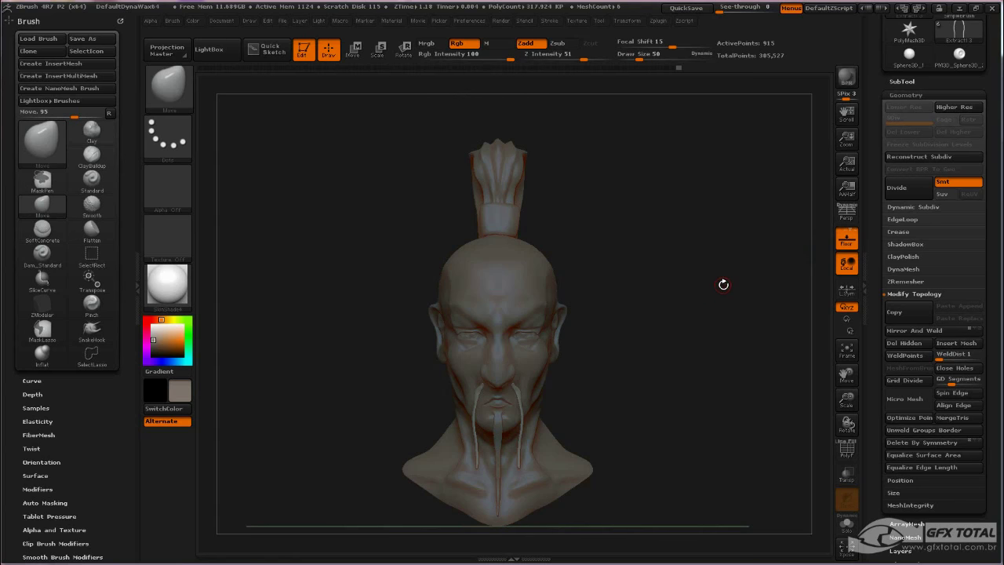
mouse_move(730, 327)
mouse_down()
mouse_move(549, 291)
mouse_move(623, 319)
mouse_up()
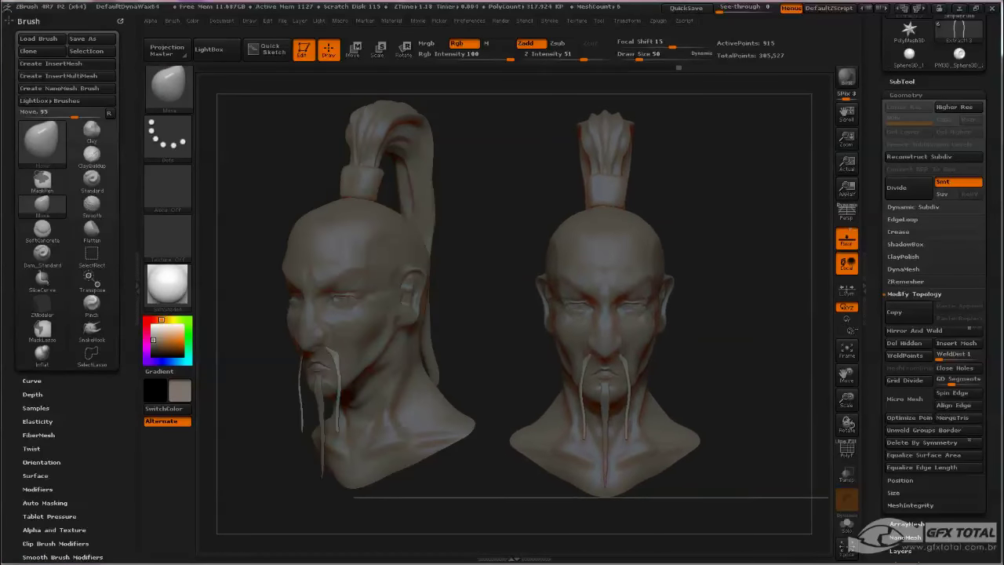